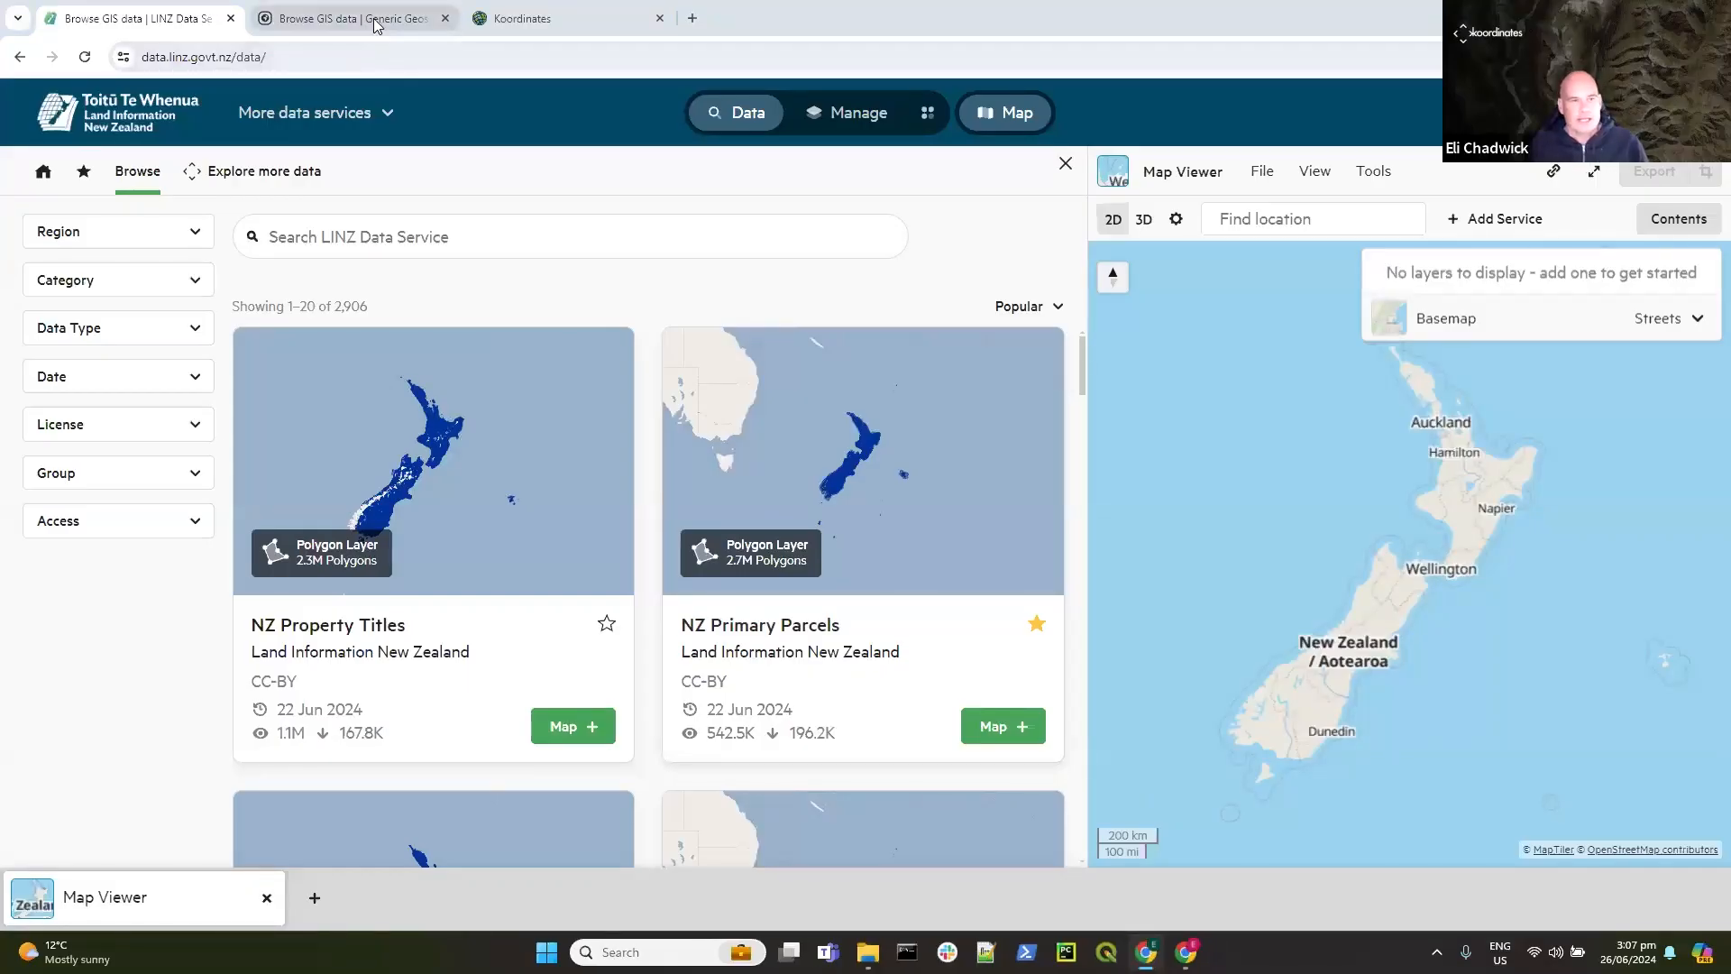
Step: View the open Generic Geospatial Data Service and Koordinates sites in the browser
{"action": "mouse_move", "coordinate": [377, 25]}
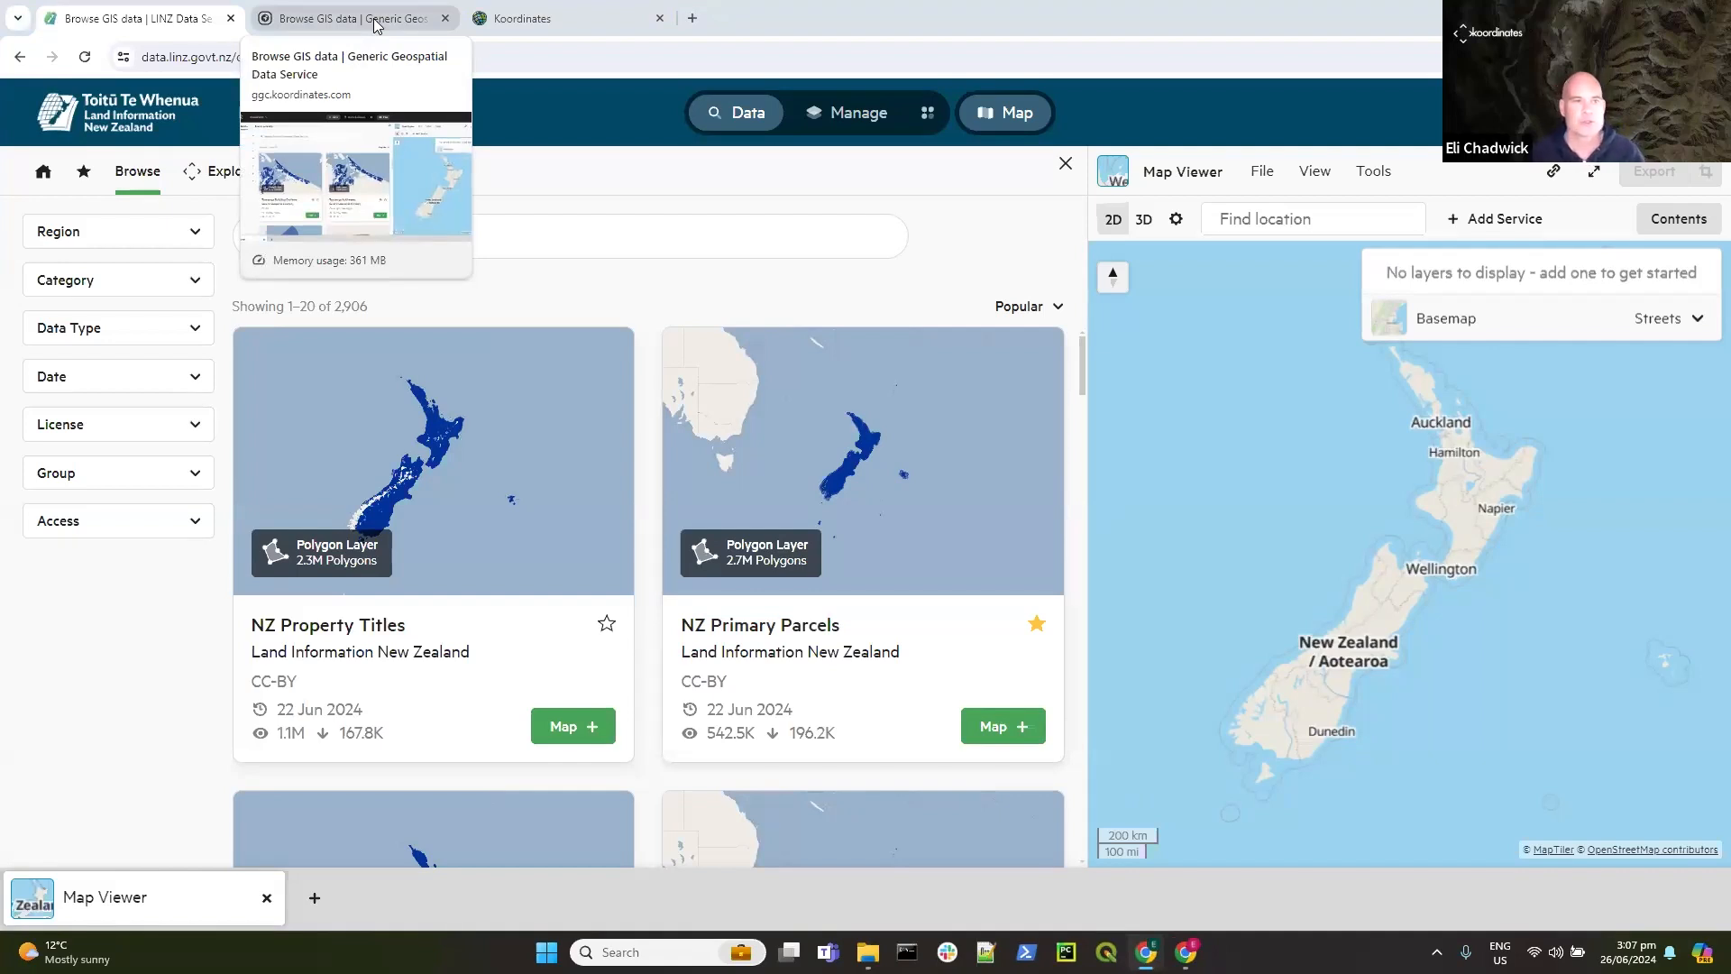
{"action": "left_click", "coordinate": [356, 25]}
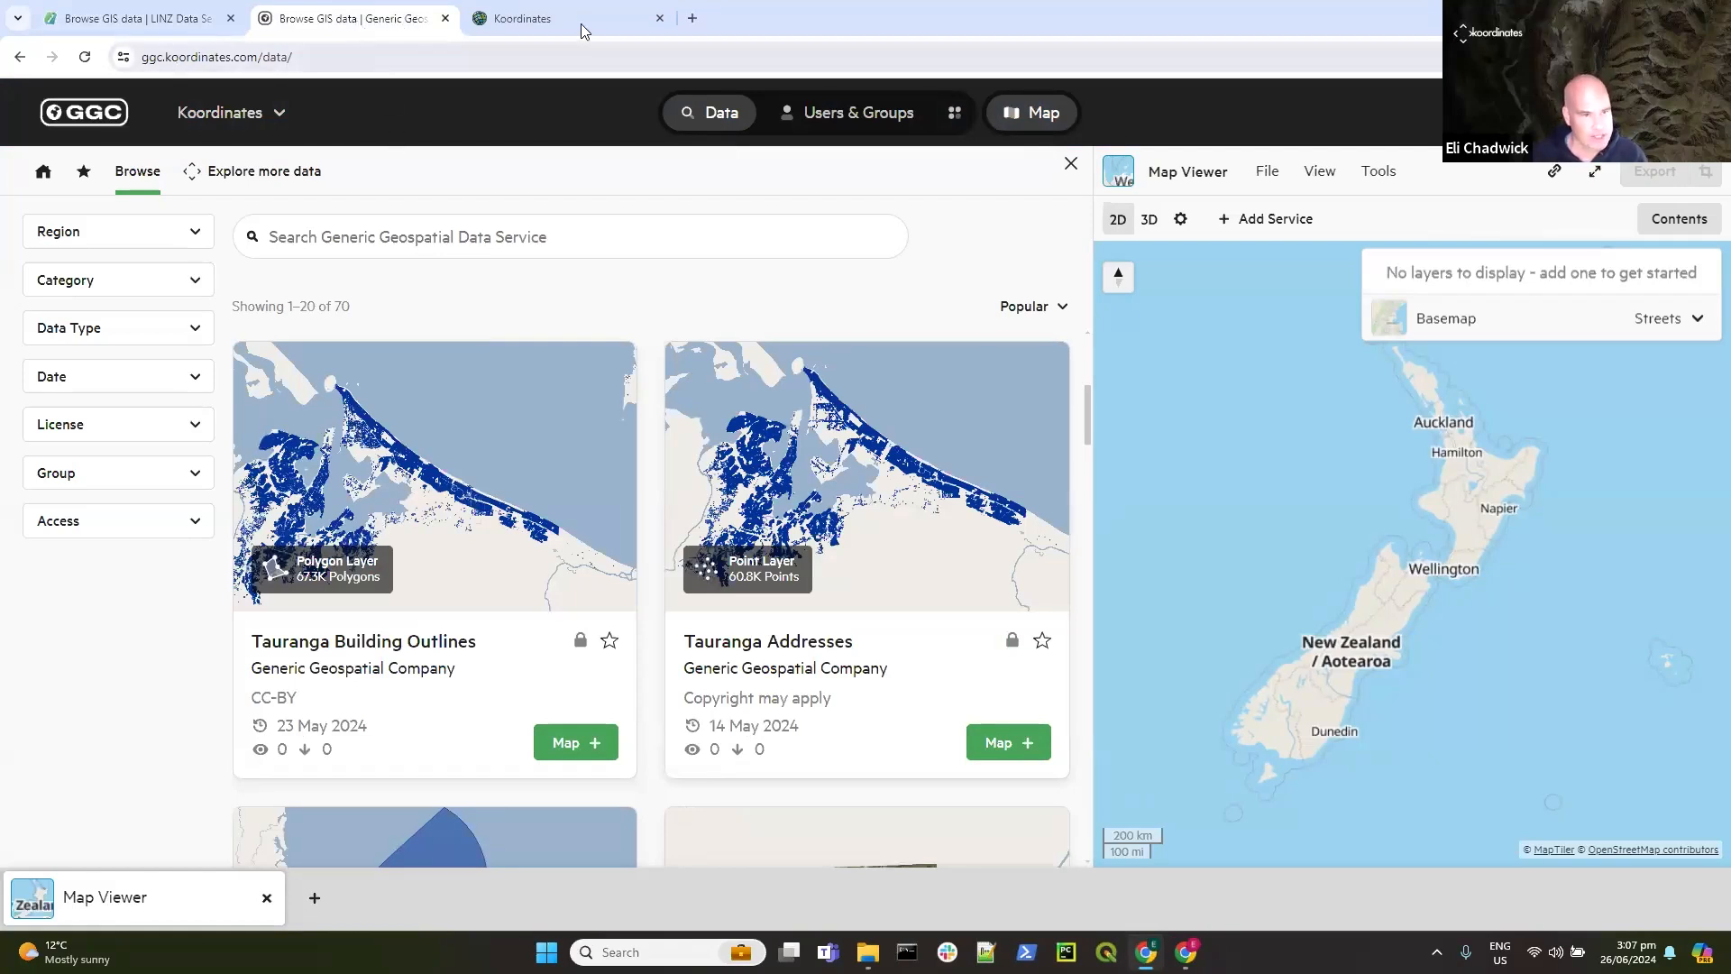
{"action": "left_click", "coordinate": [543, 22]}
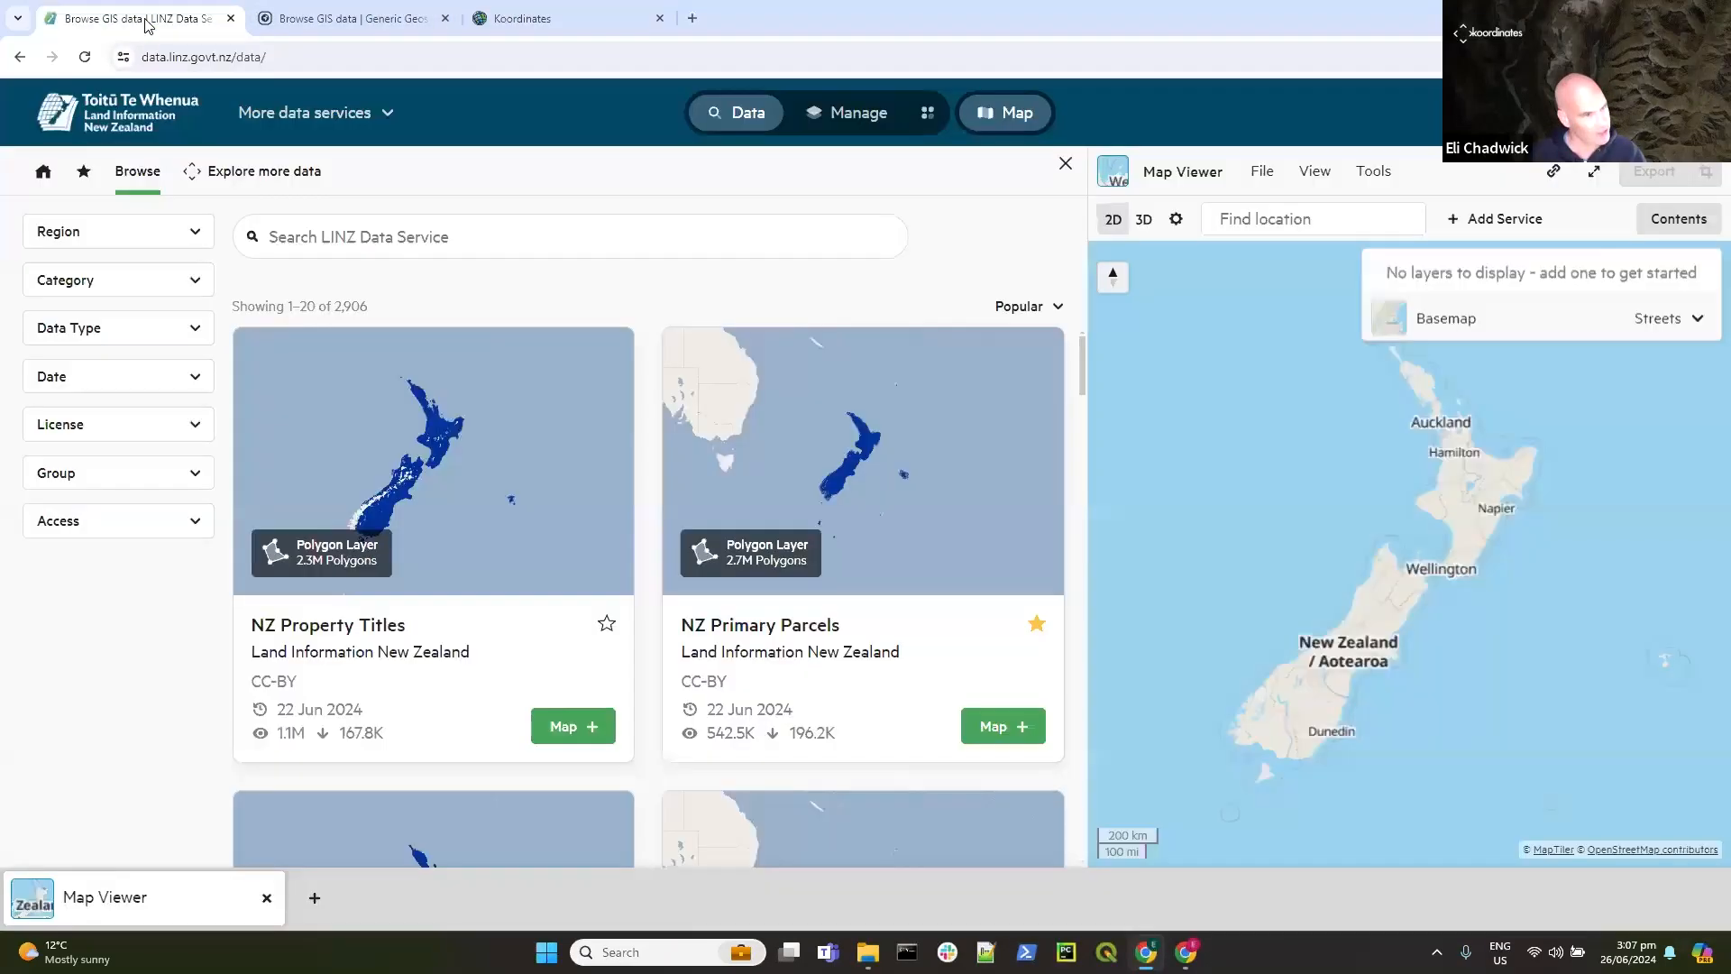
Step: Search the LINZ Data Service for Powerlines and add the NZ Powerline Centrelines (Topo, 1:250k) layer to the map
{"action": "left_click", "coordinate": [147, 25]}
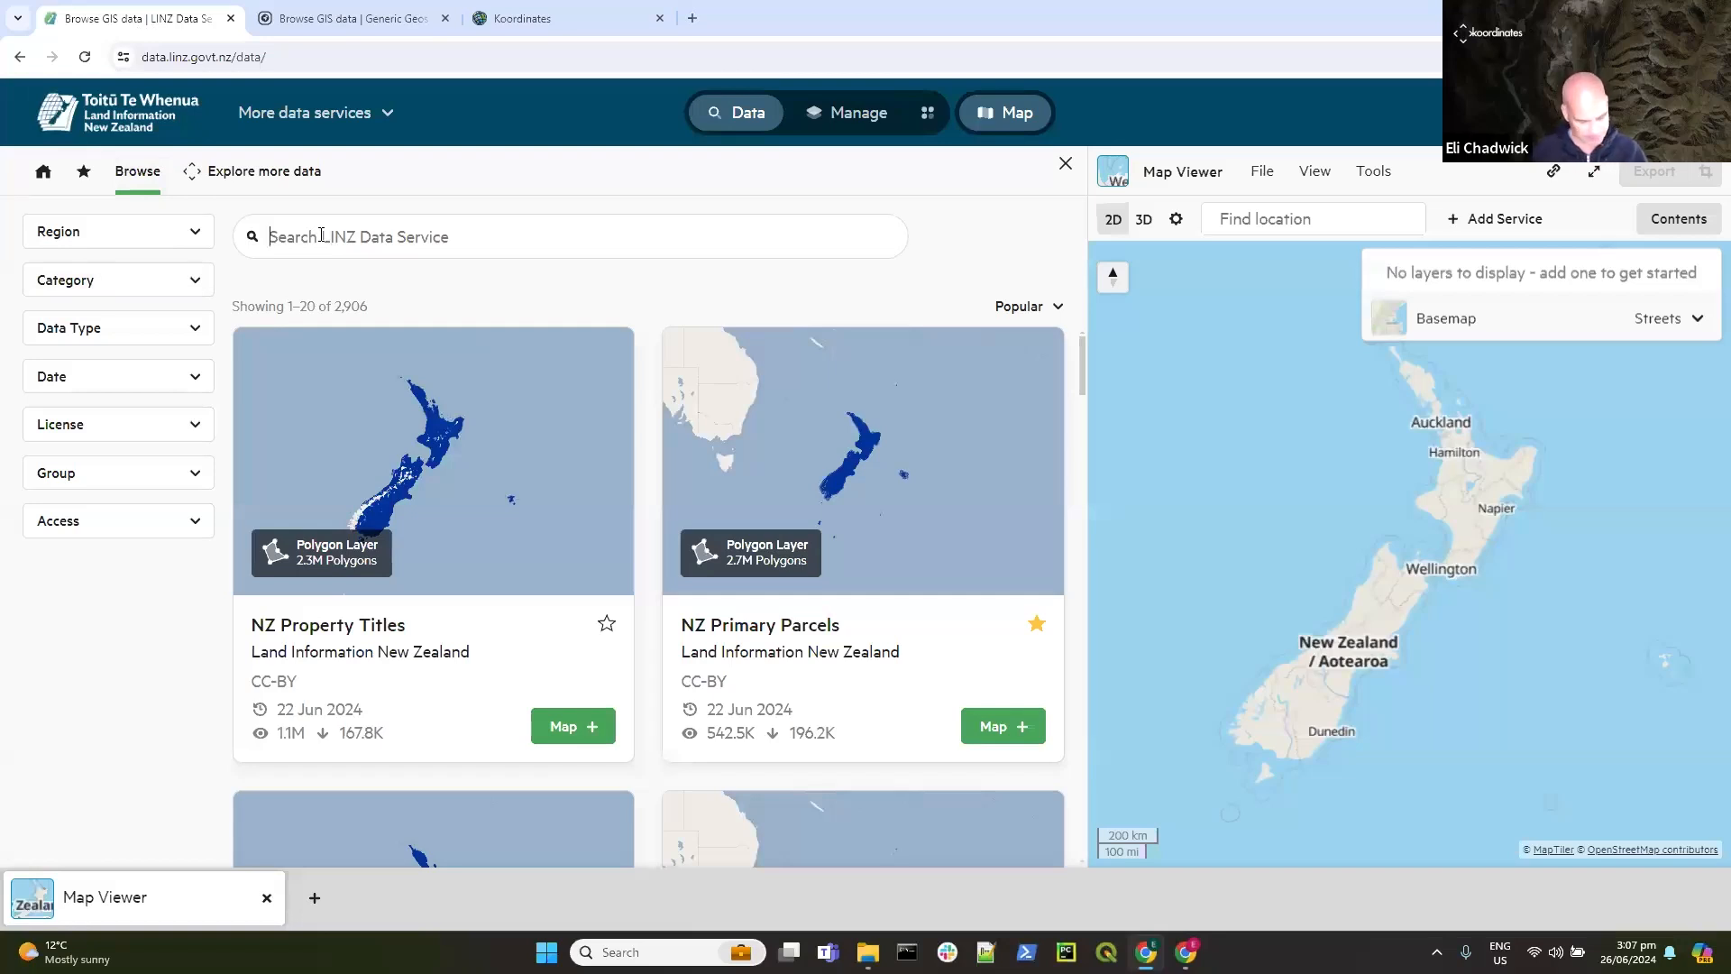
{"action": "type", "text": "Powerline"}
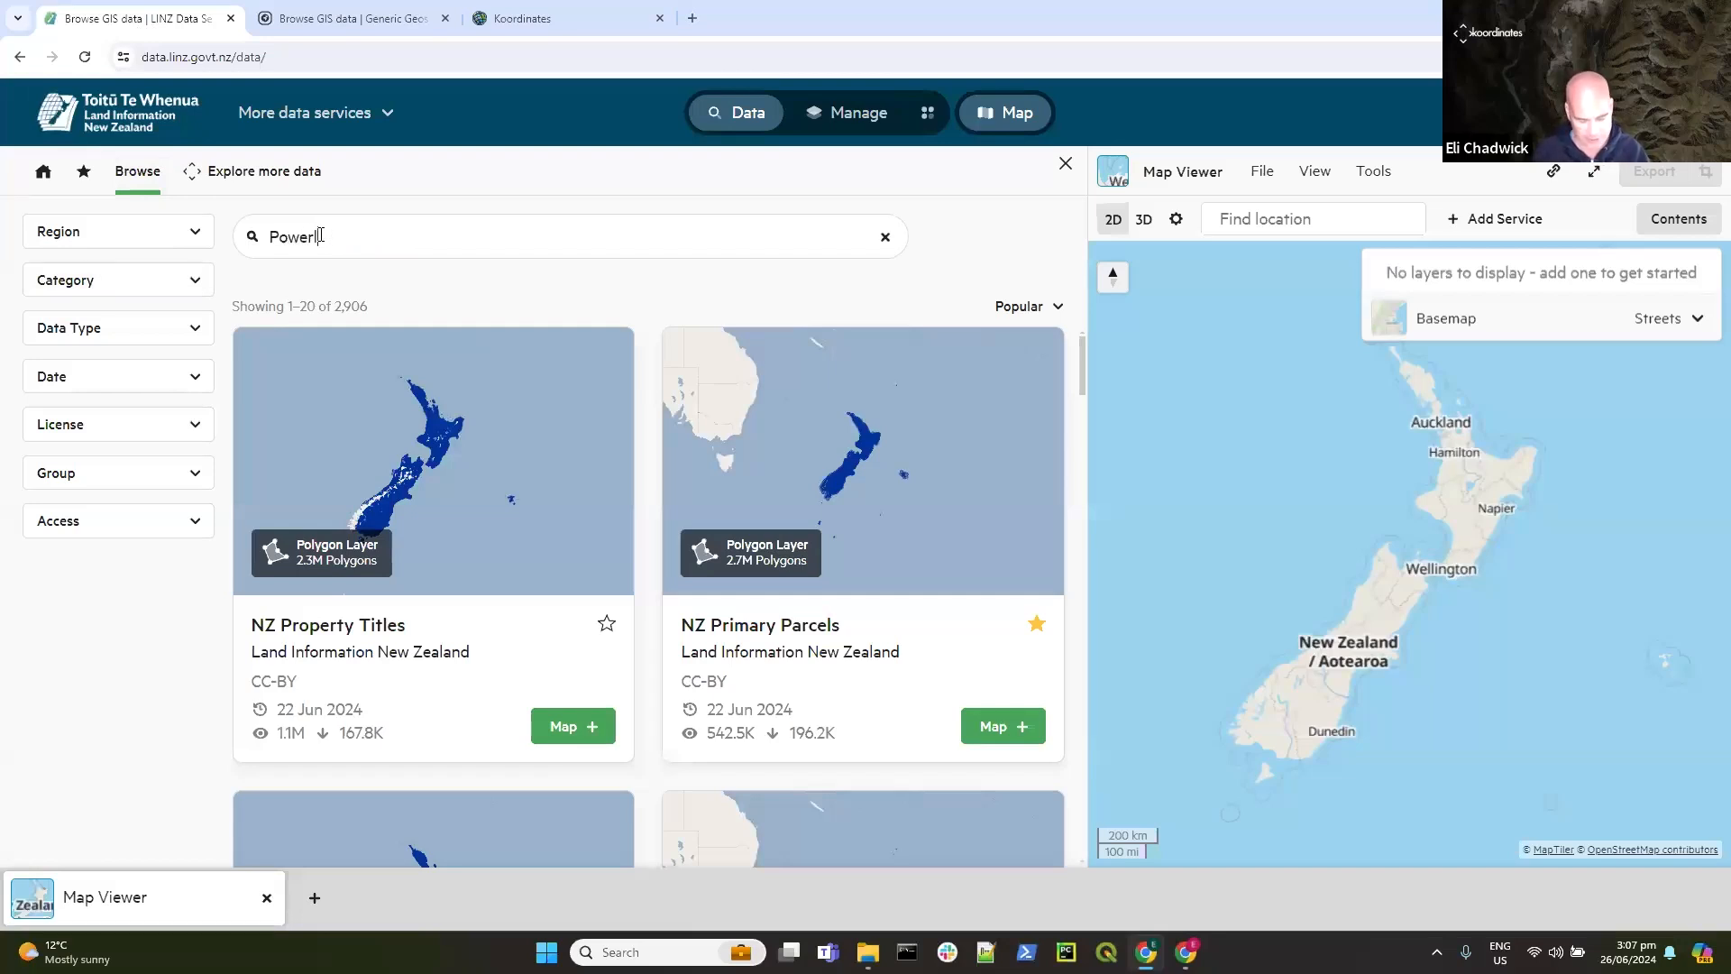
{"action": "type", "text": "s"}
{"action": "key", "text": "Return"}
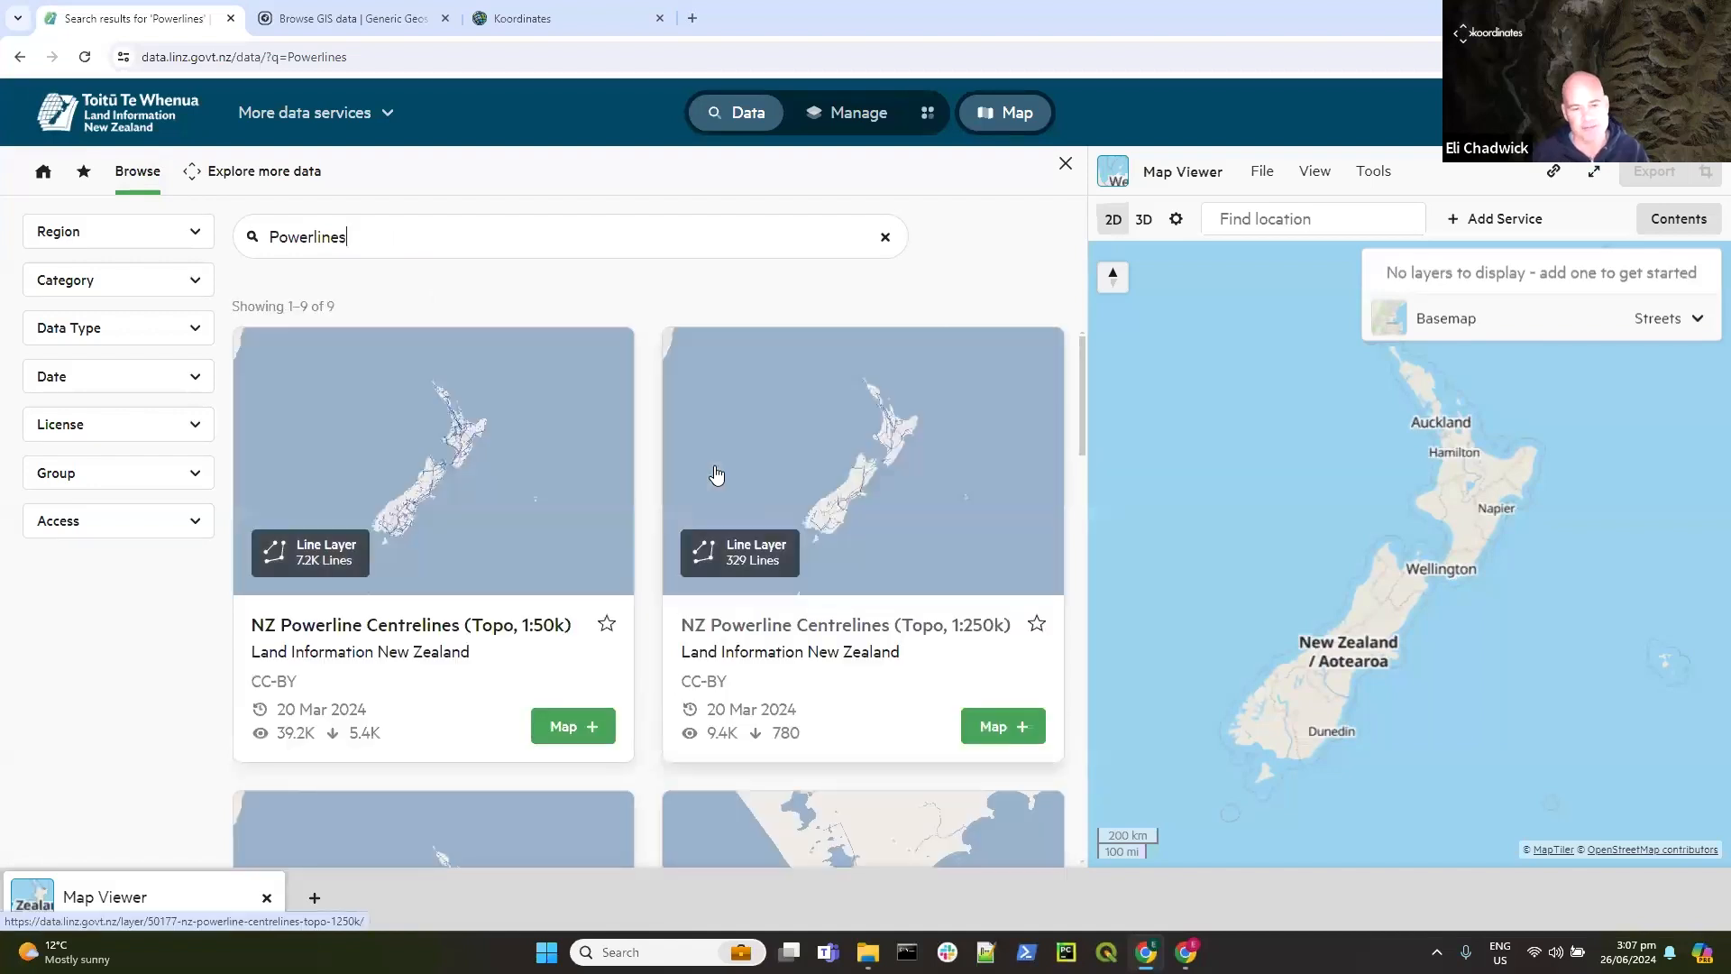
{"action": "scroll", "coordinate": [718, 494], "scroll_direction": "down", "scroll_amount": 1}
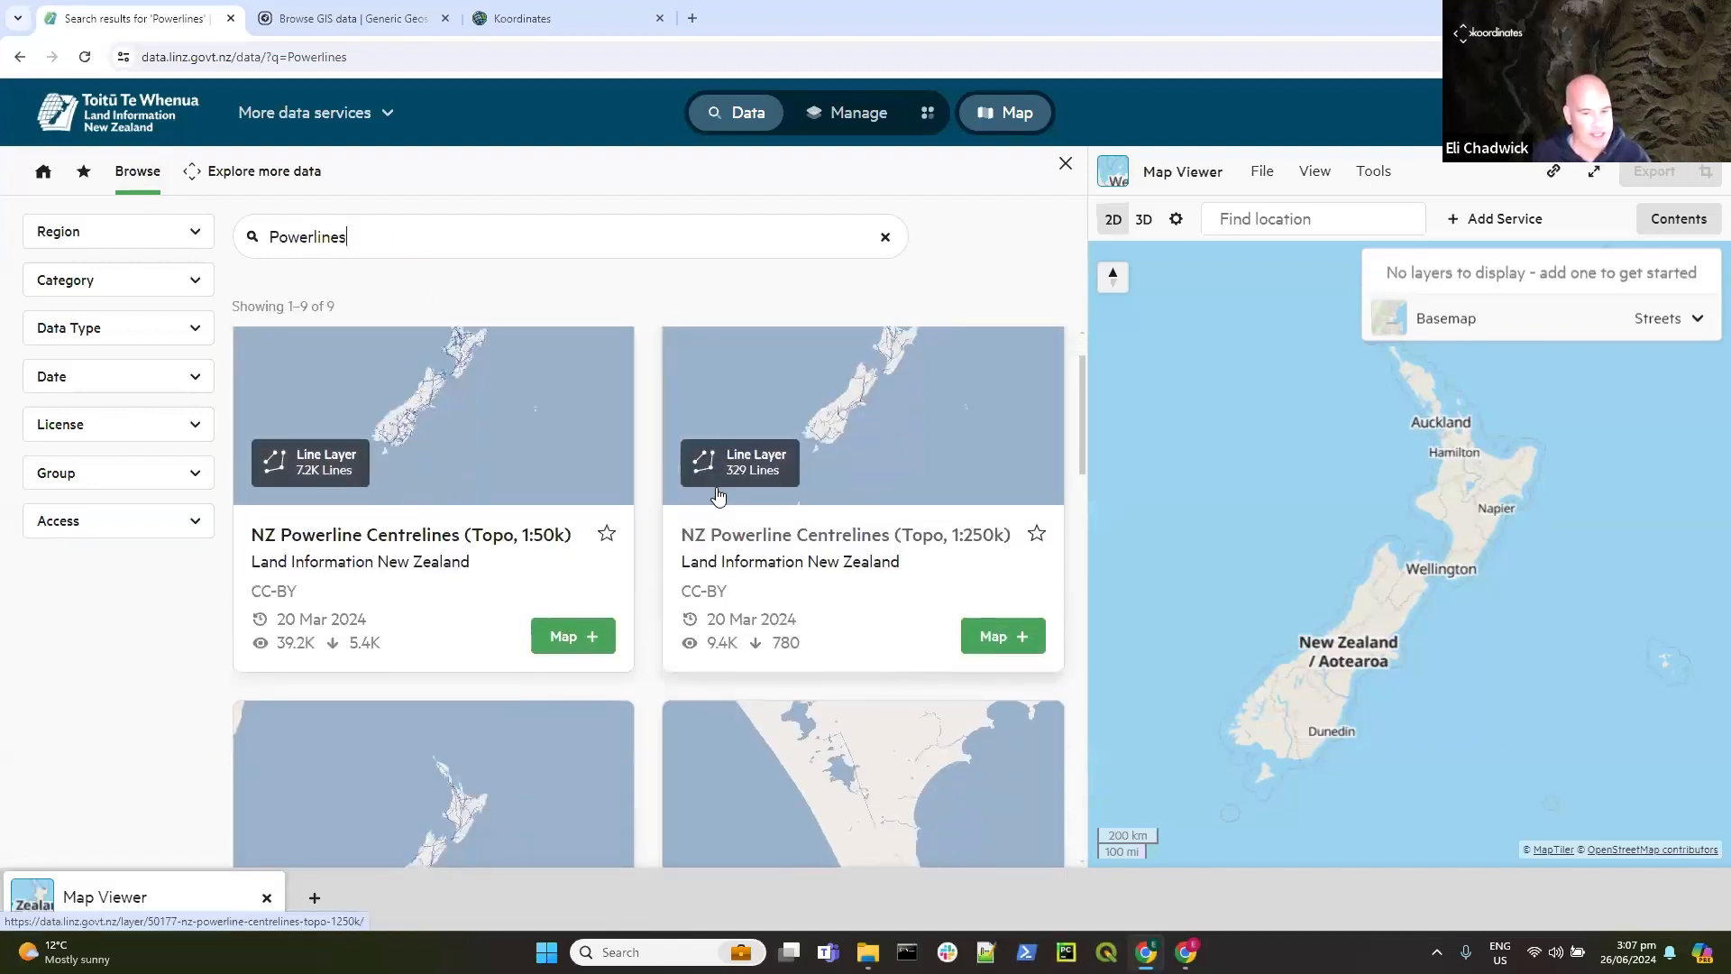
{"action": "scroll", "coordinate": [717, 494], "scroll_direction": "down", "scroll_amount": 1}
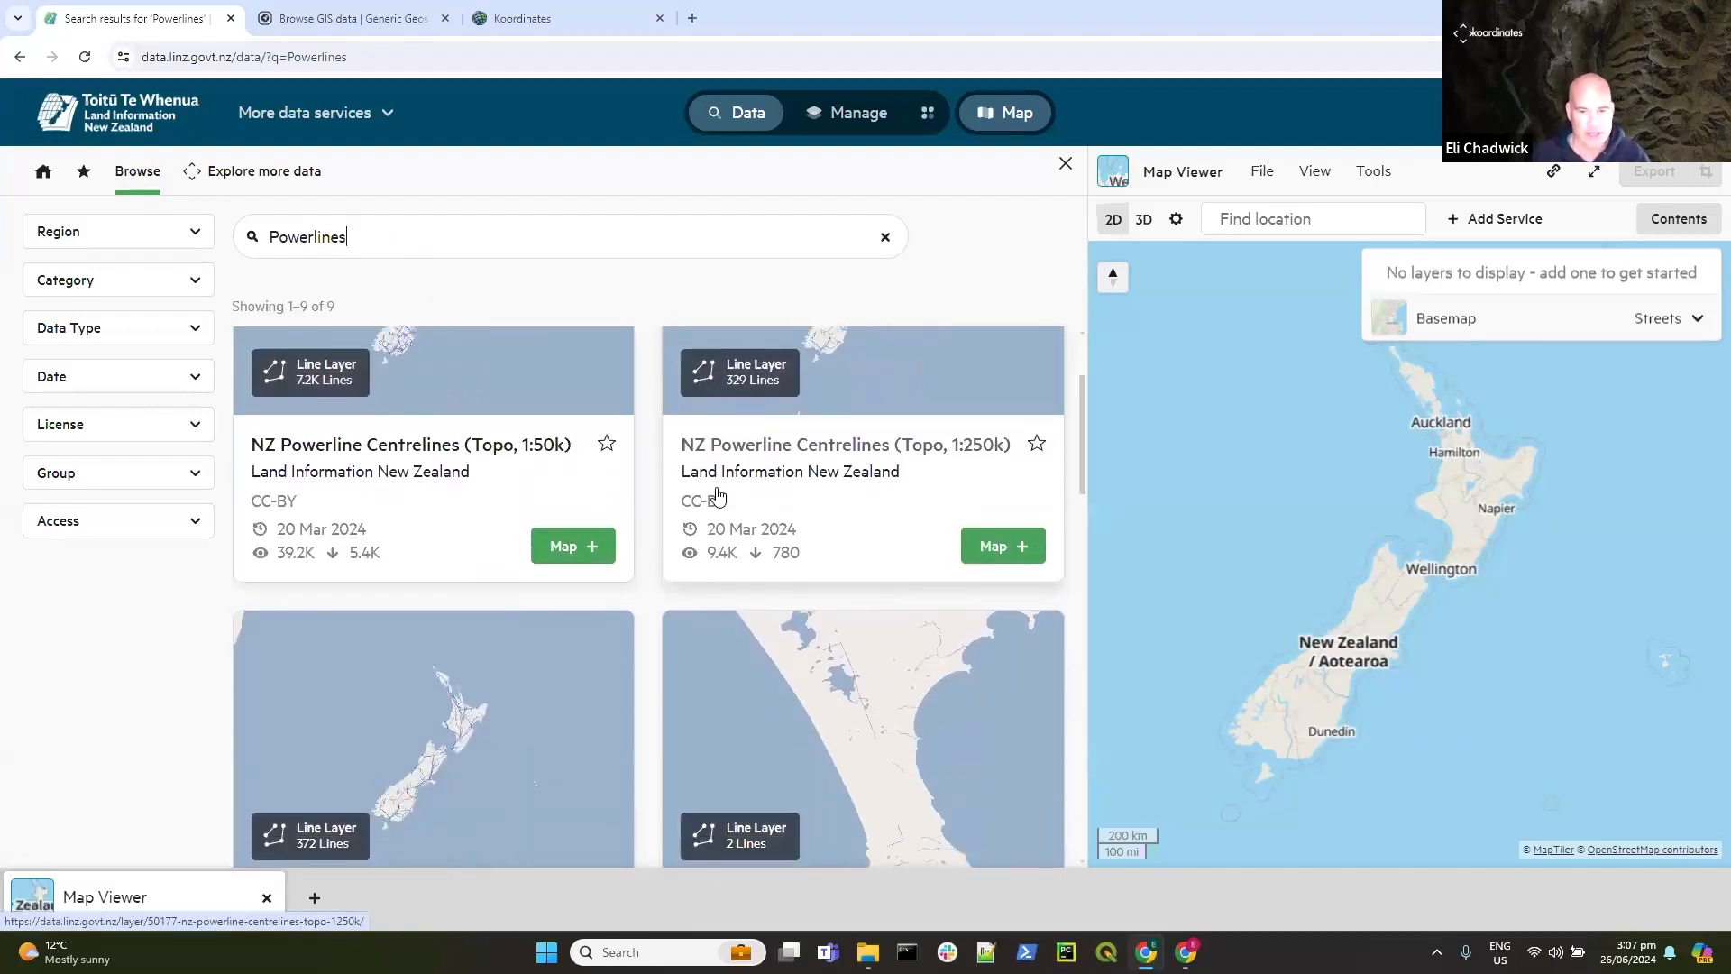
{"action": "left_click", "coordinate": [980, 545]}
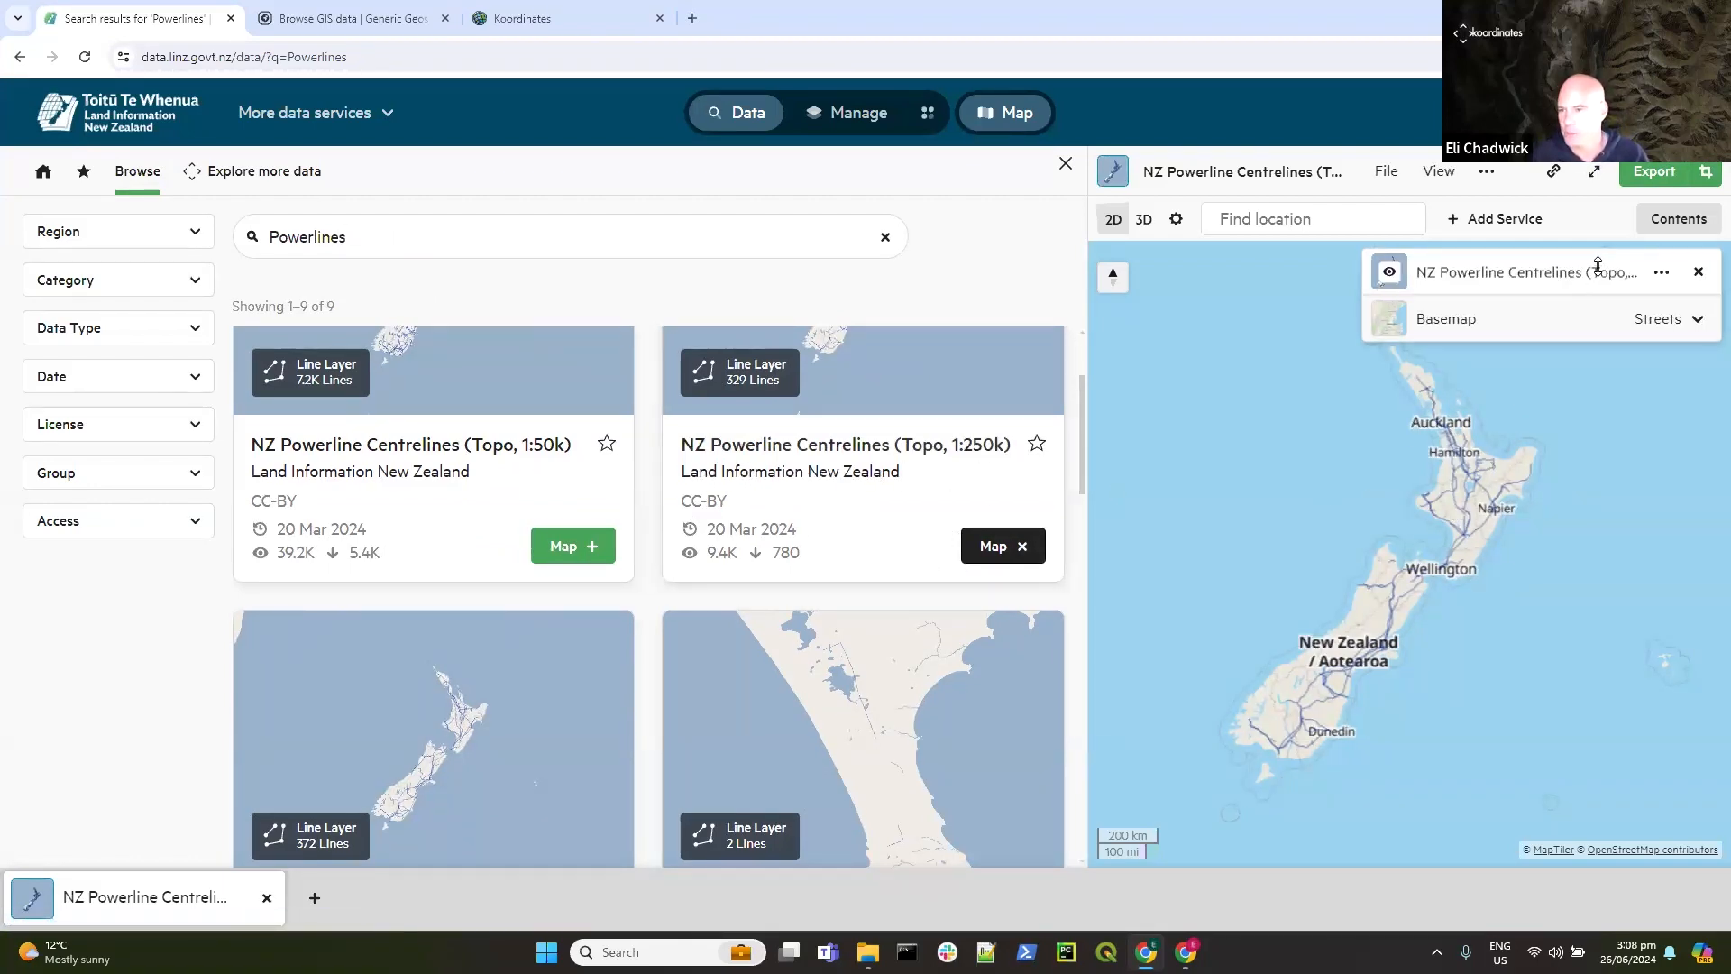
Step: Export the powerline layer as GeoPackage / SQLite in NZGD2000 / New Zealand Transverse Mercator 2000 and download the zip
{"action": "left_click", "coordinate": [1654, 174]}
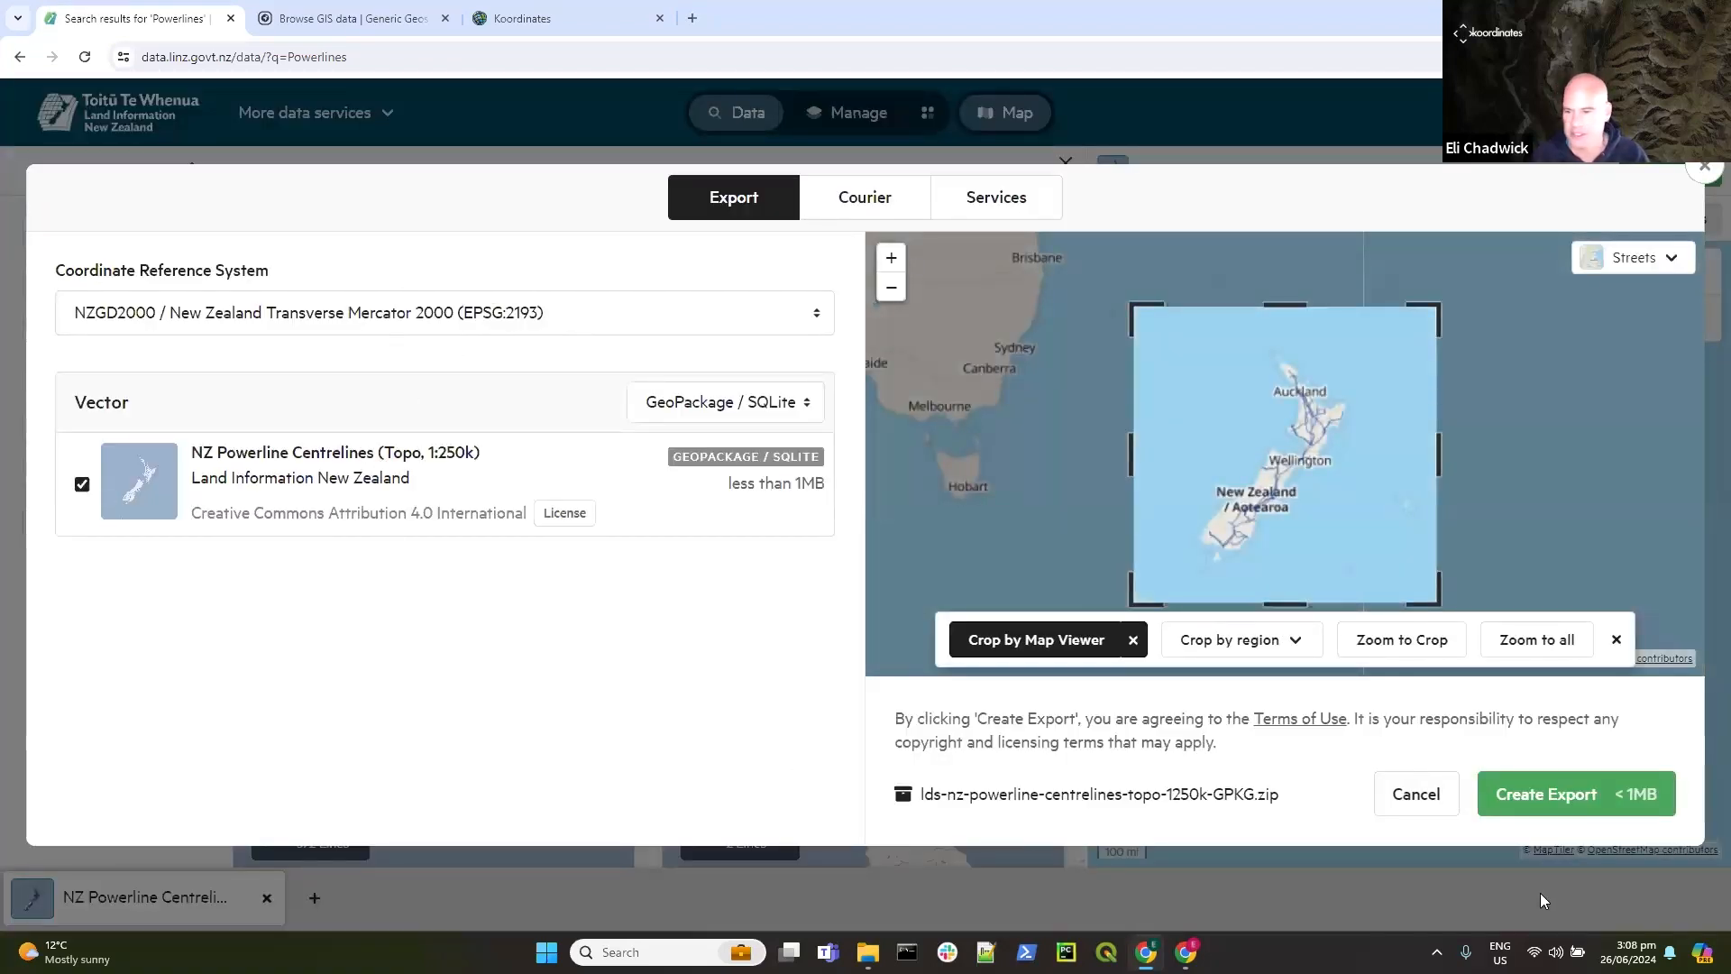
{"action": "left_click", "coordinate": [1575, 811]}
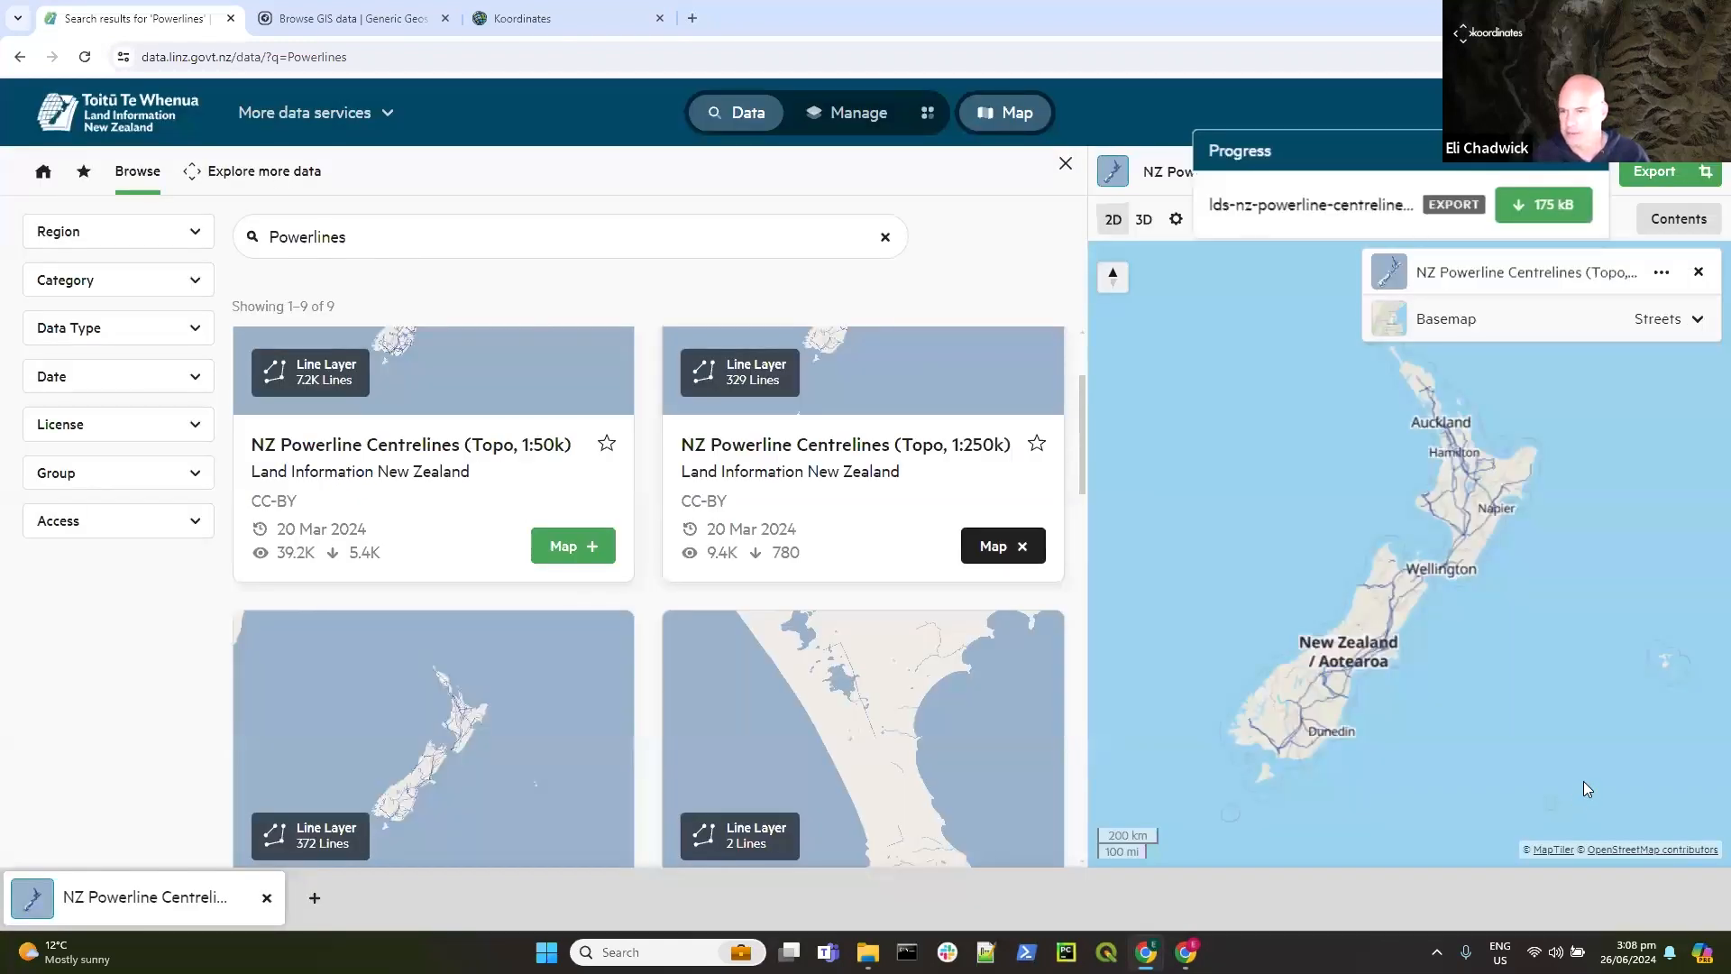
{"action": "left_click", "coordinate": [1535, 207]}
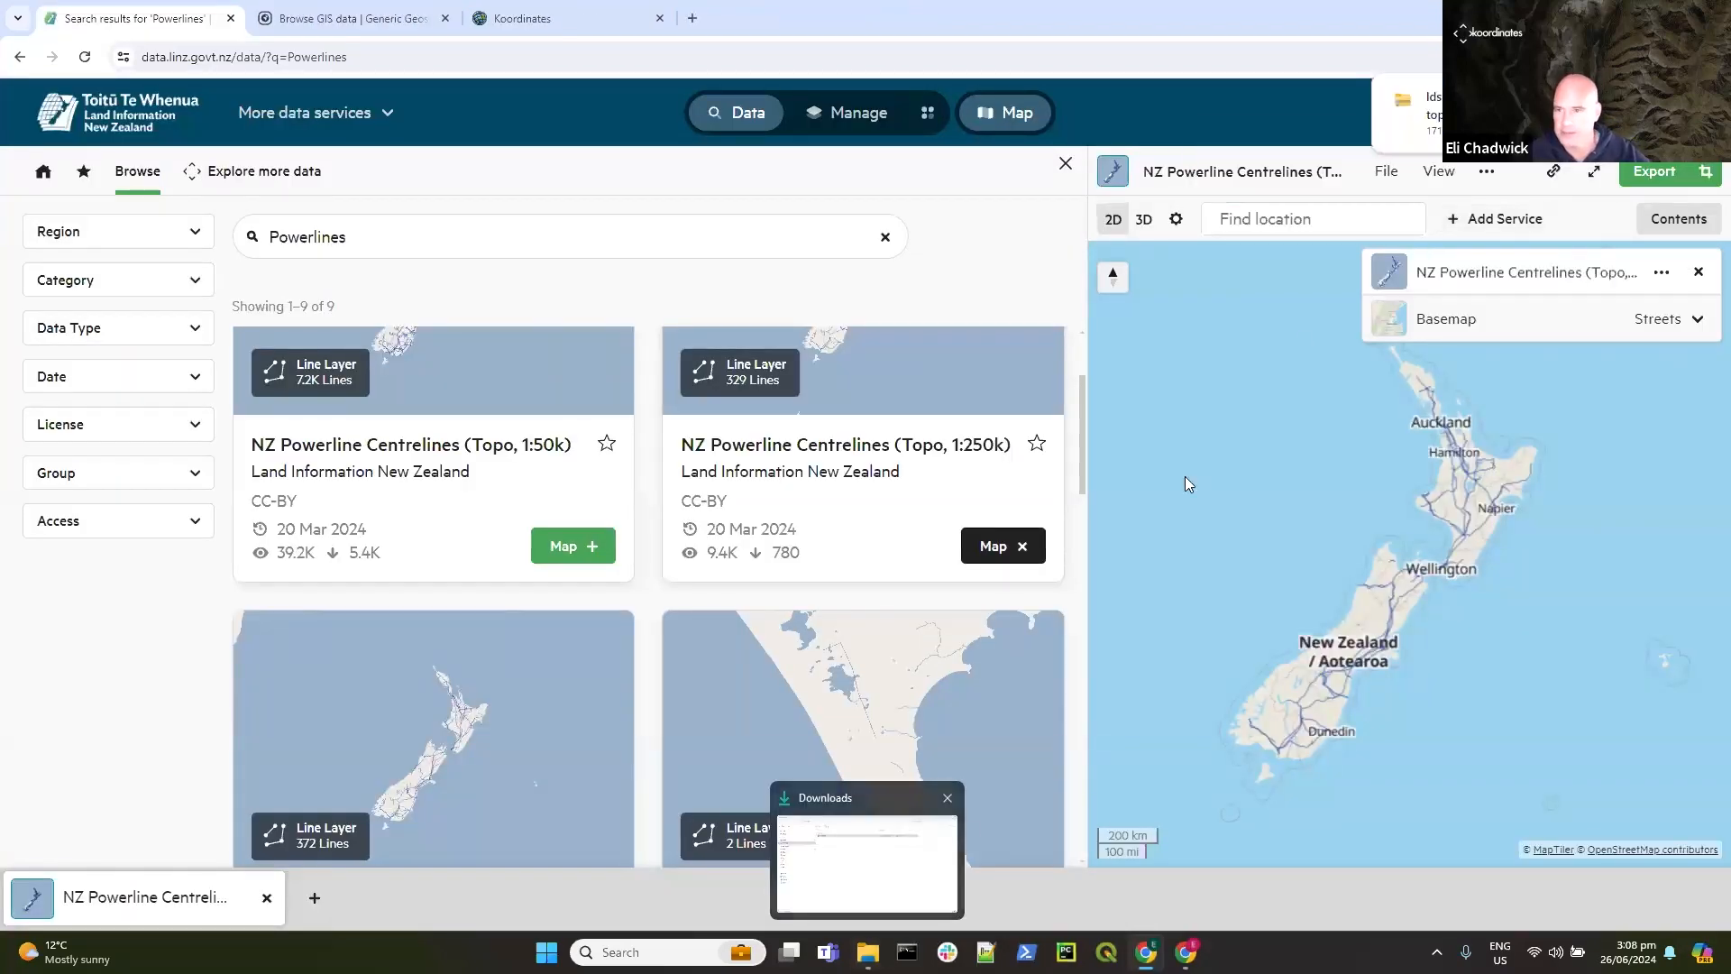
Step: Switch to File Explorer and check the Downloads folder for the exported lds-nz-powerline-centrelines-topo-1250k-GPKG.zip
{"action": "left_click", "coordinate": [867, 951]}
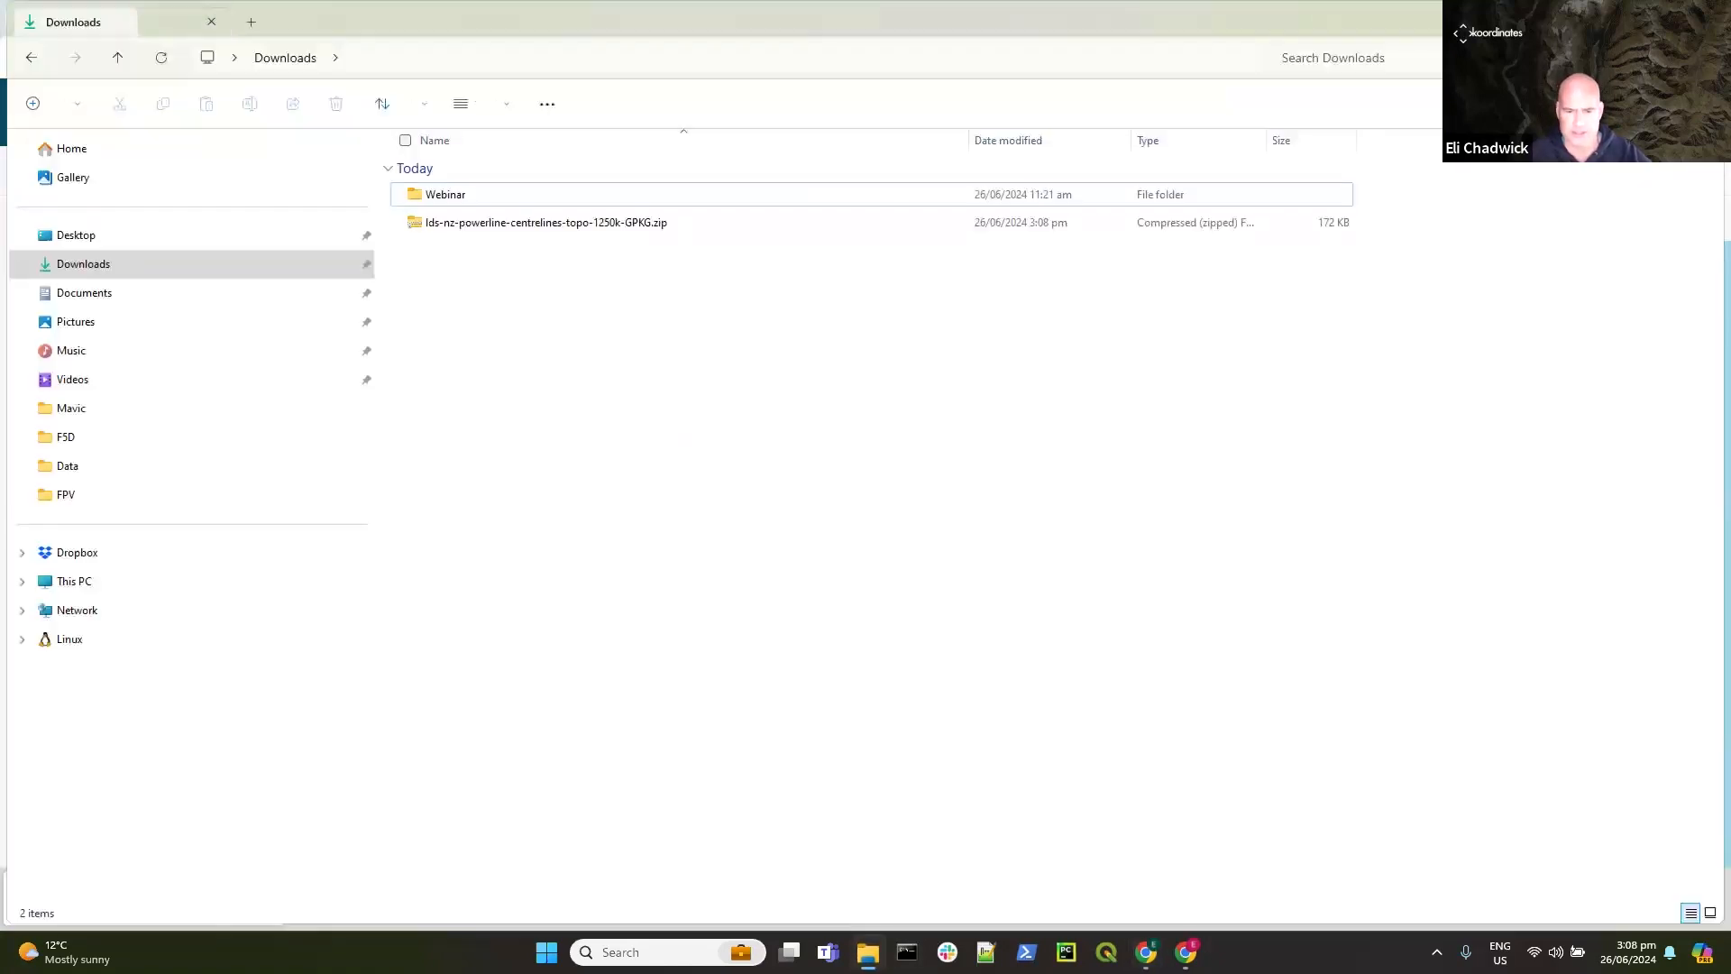
{"action": "left_click", "coordinate": [120, 57]}
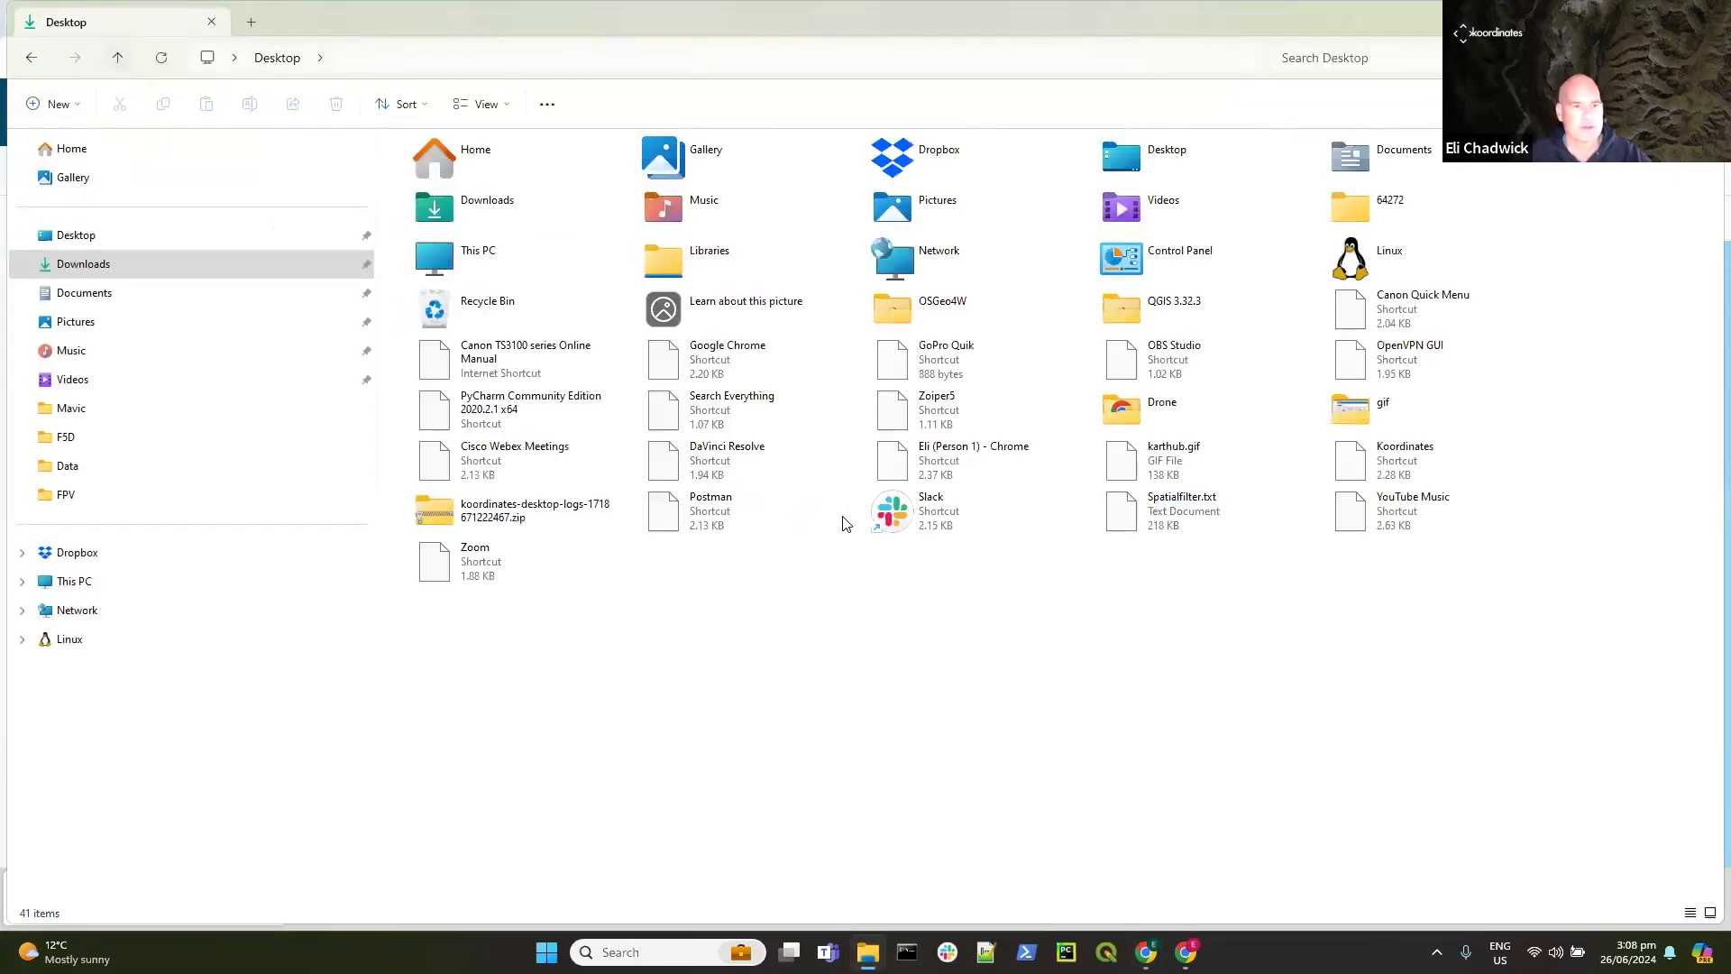
{"action": "left_click", "coordinate": [90, 262]}
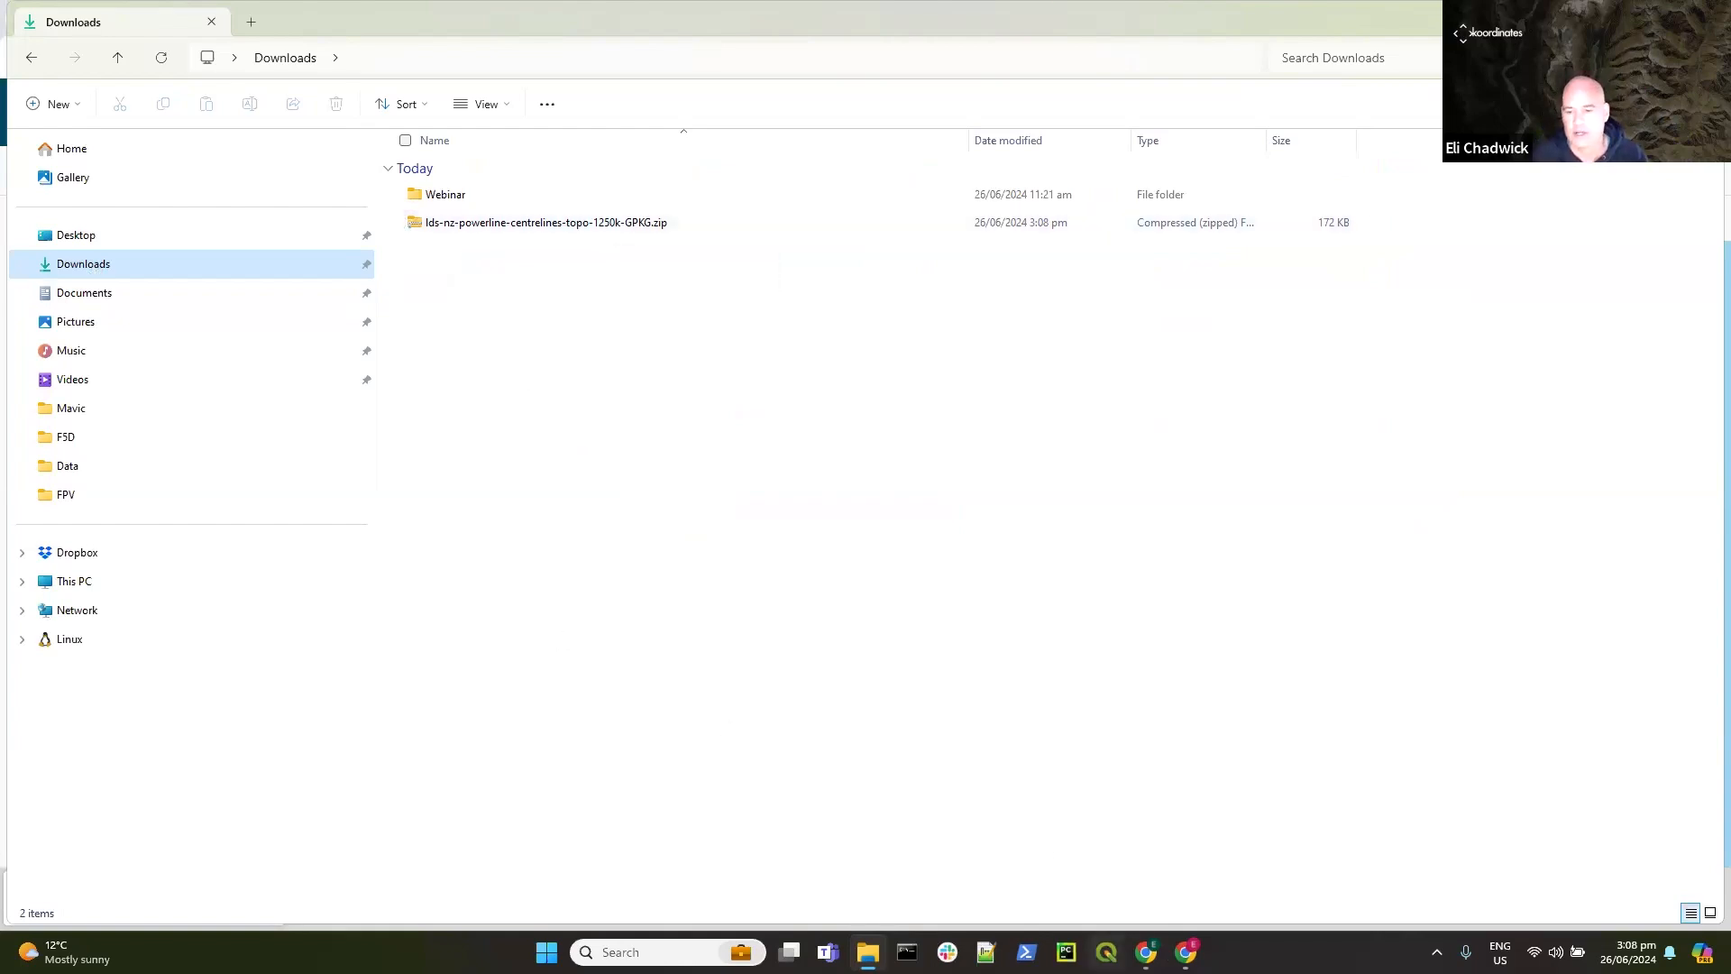
Step: Return to Chrome and close the powerline map viewer and the LINZ Data Service page
{"action": "left_click", "coordinate": [1145, 952]}
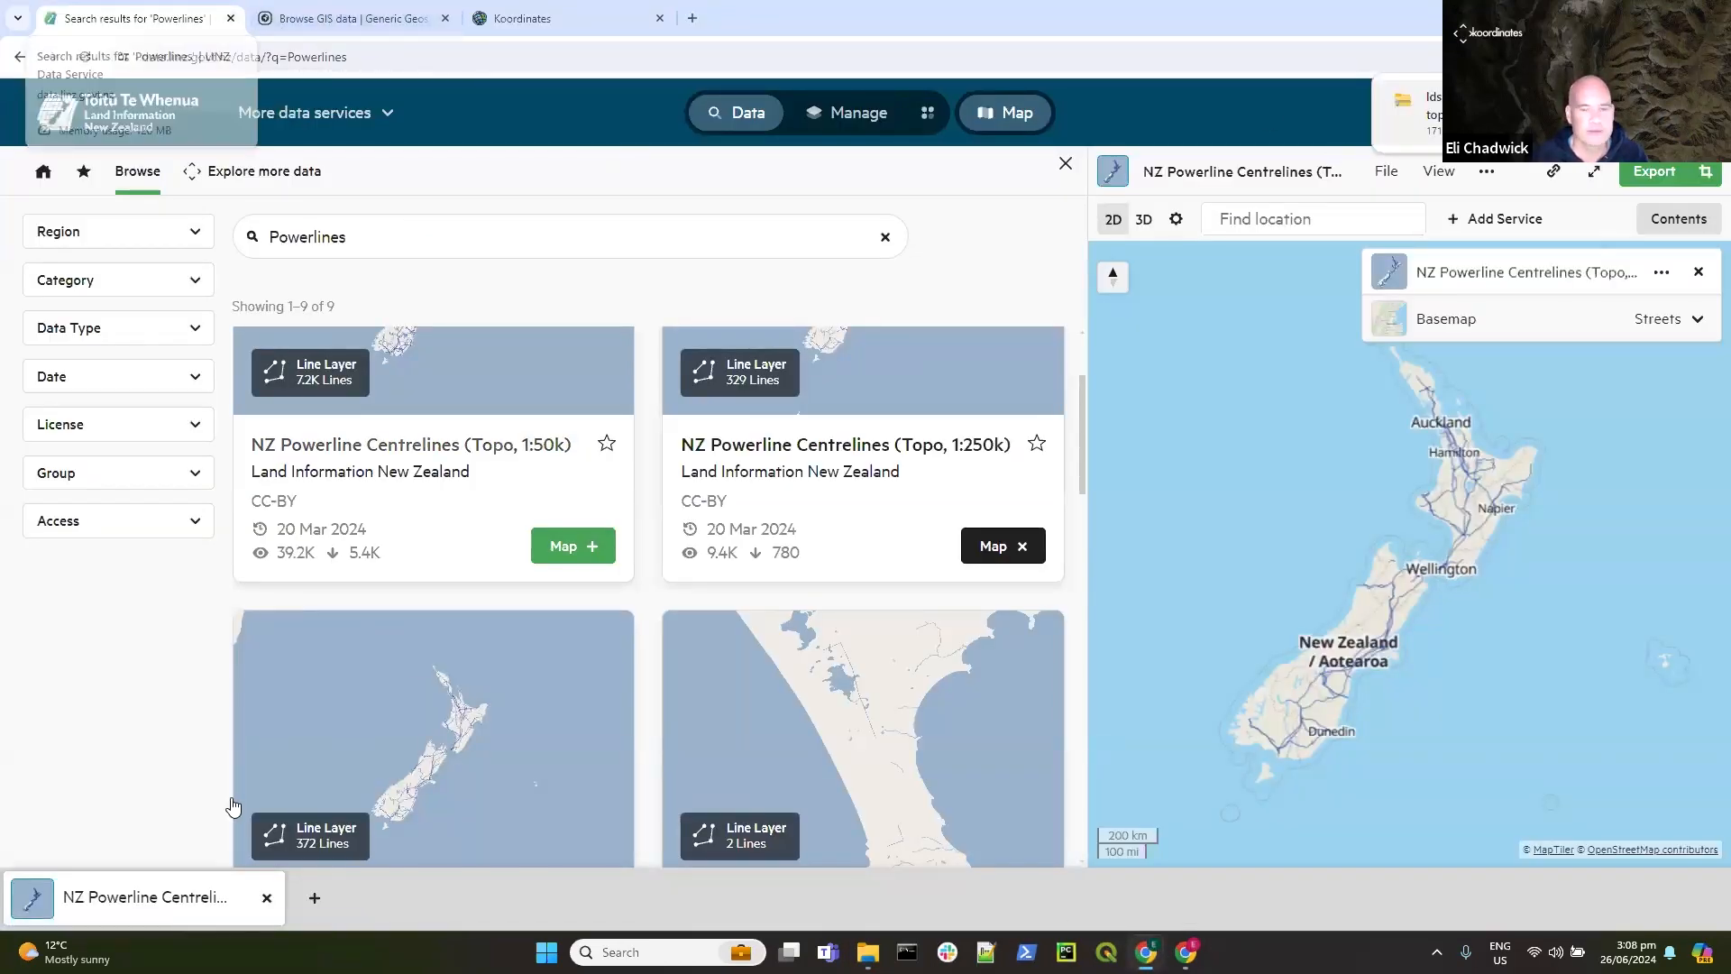
{"action": "left_click", "coordinate": [263, 899]}
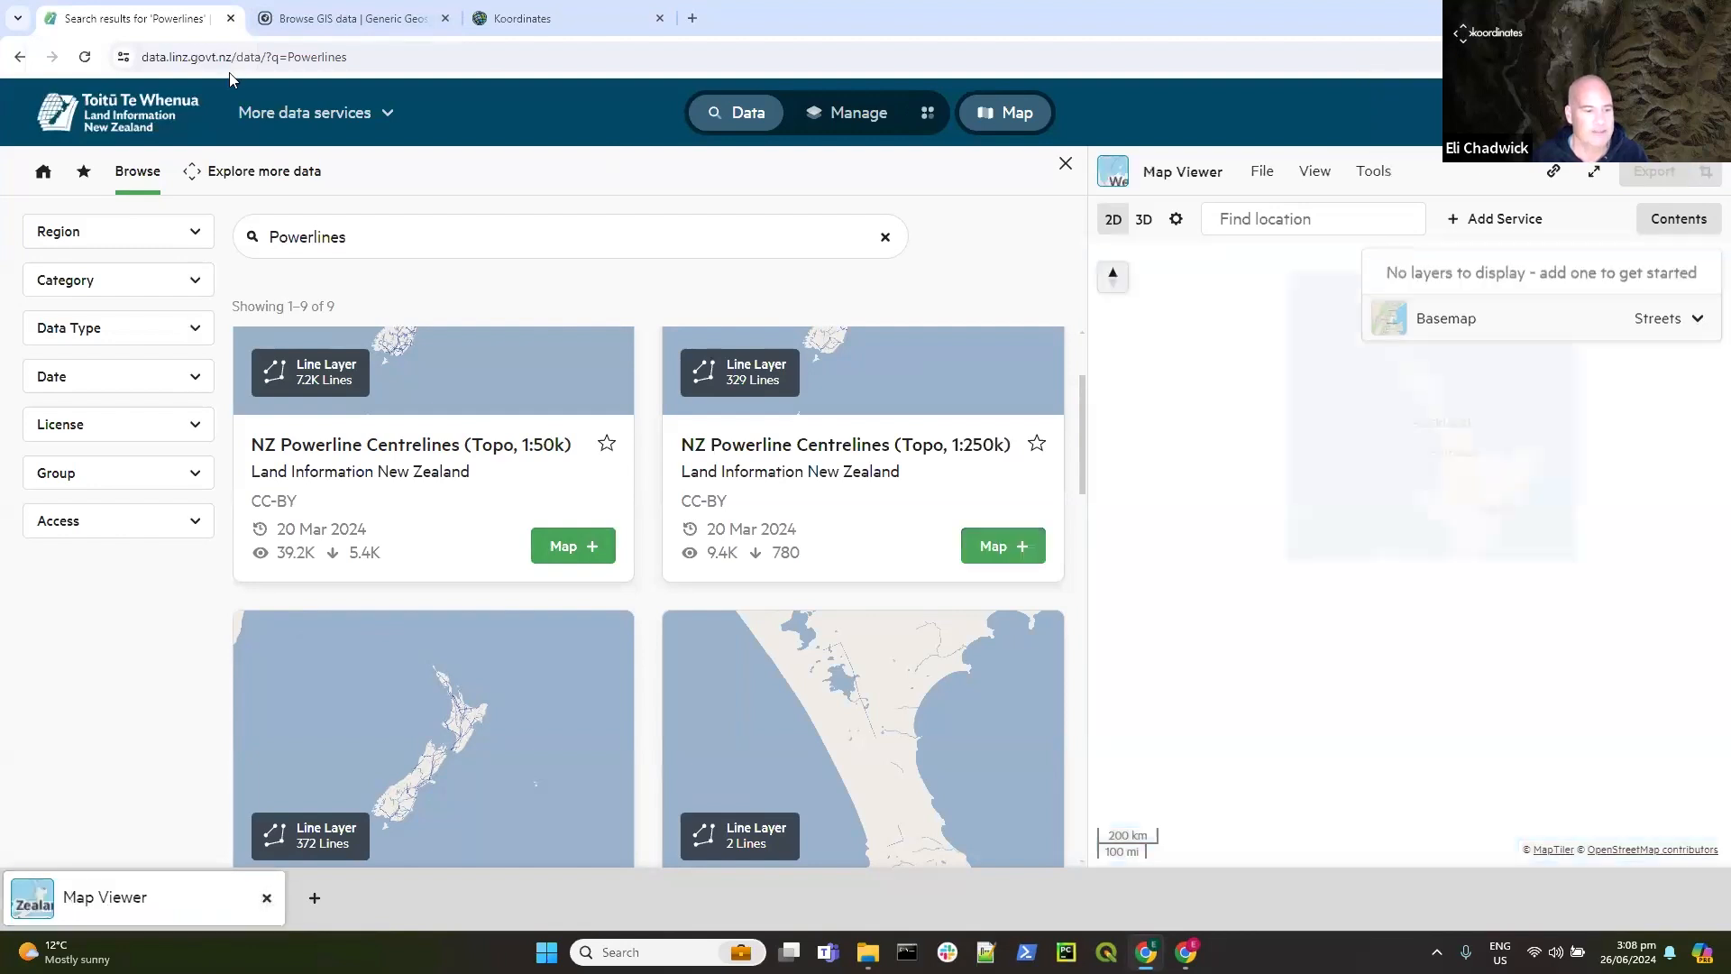
{"action": "left_click", "coordinate": [230, 19]}
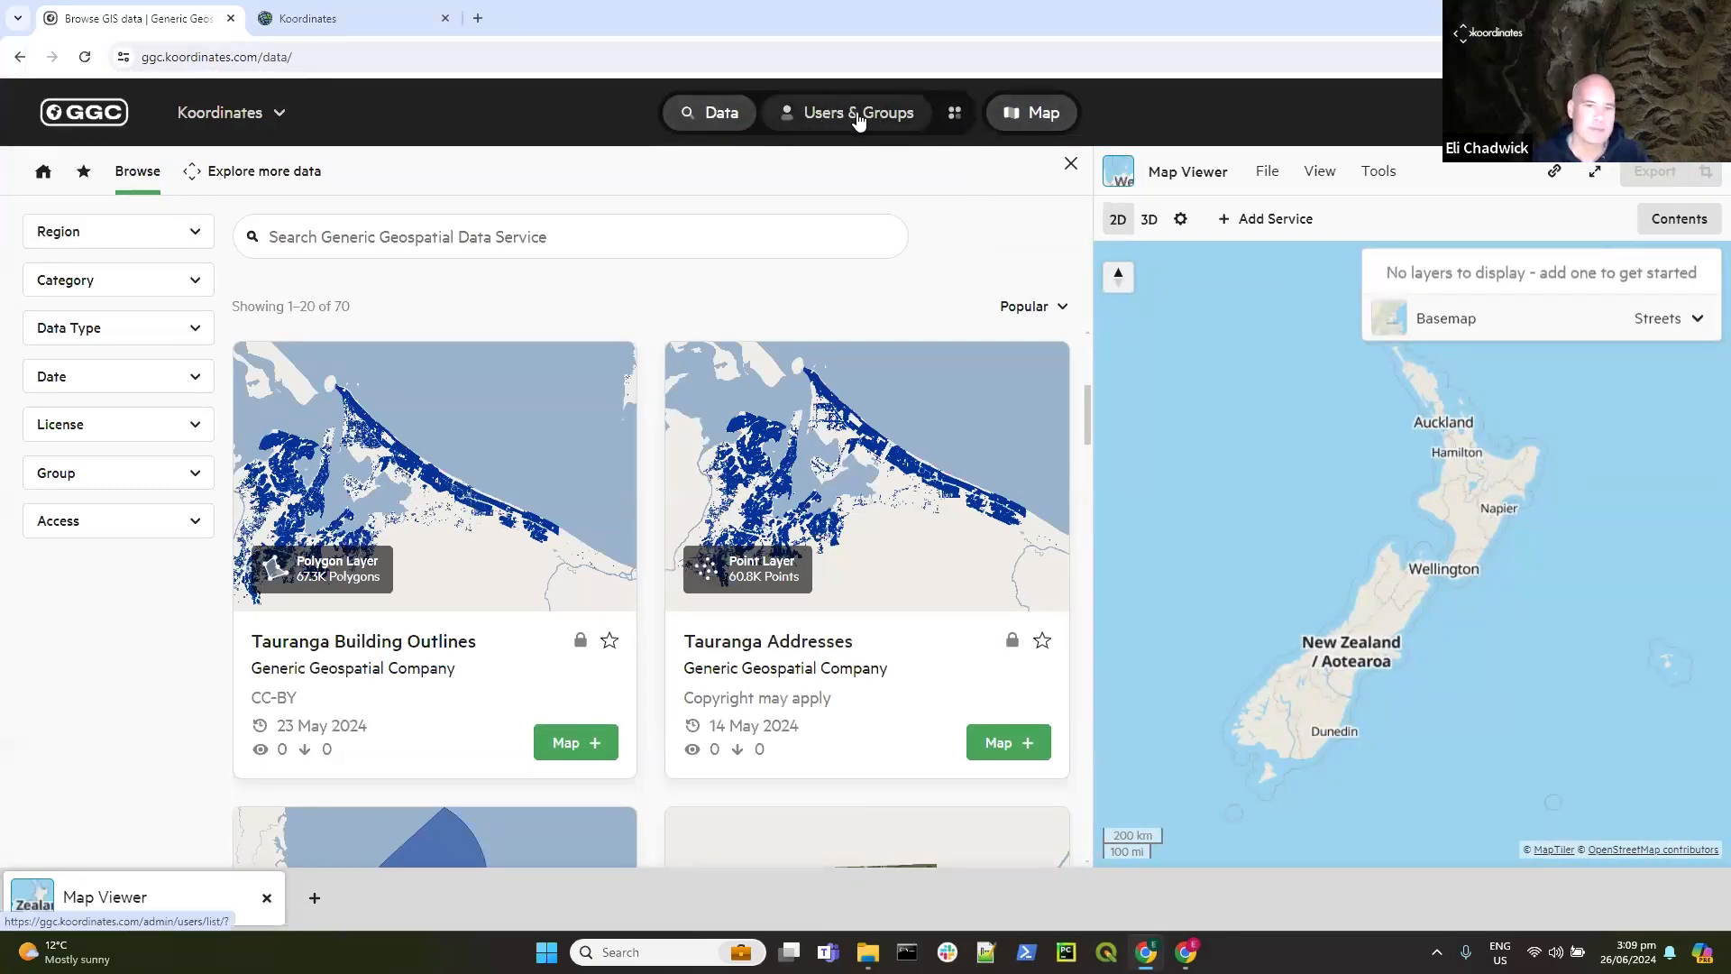
Step: Examine the Data Type and Region filter options in the Generic Geospatial Data Service catalogue
{"action": "left_click", "coordinate": [711, 114]}
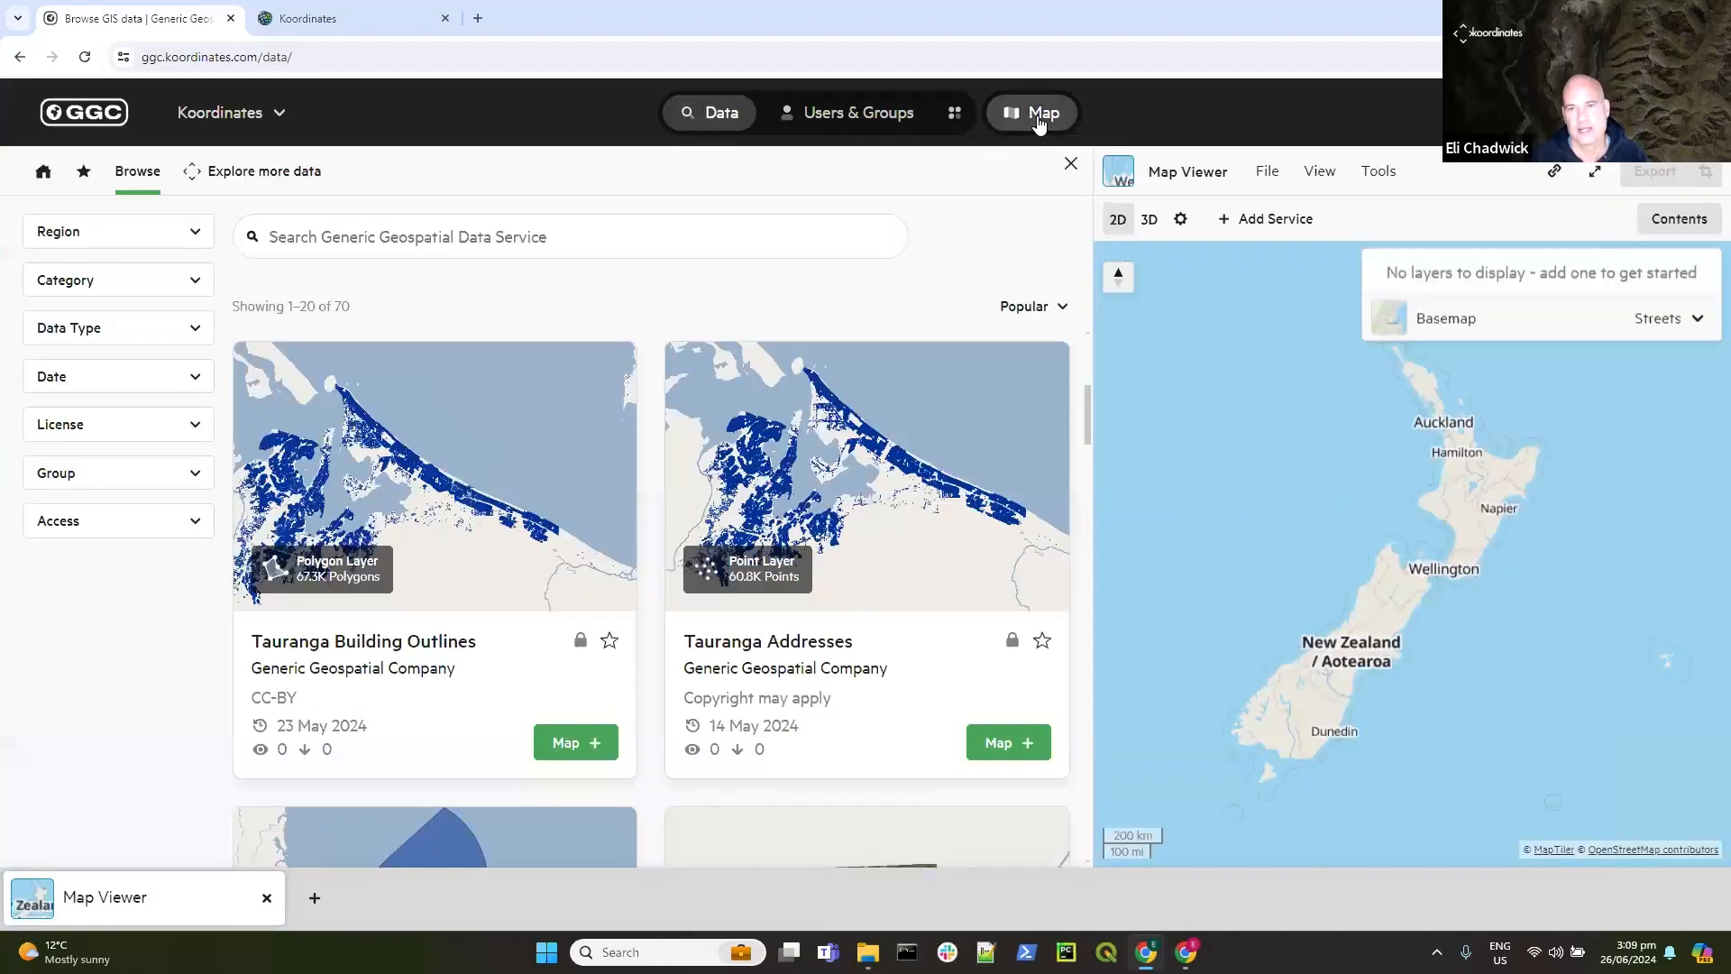
{"action": "left_click", "coordinate": [1039, 120]}
{"action": "left_click", "coordinate": [1038, 120]}
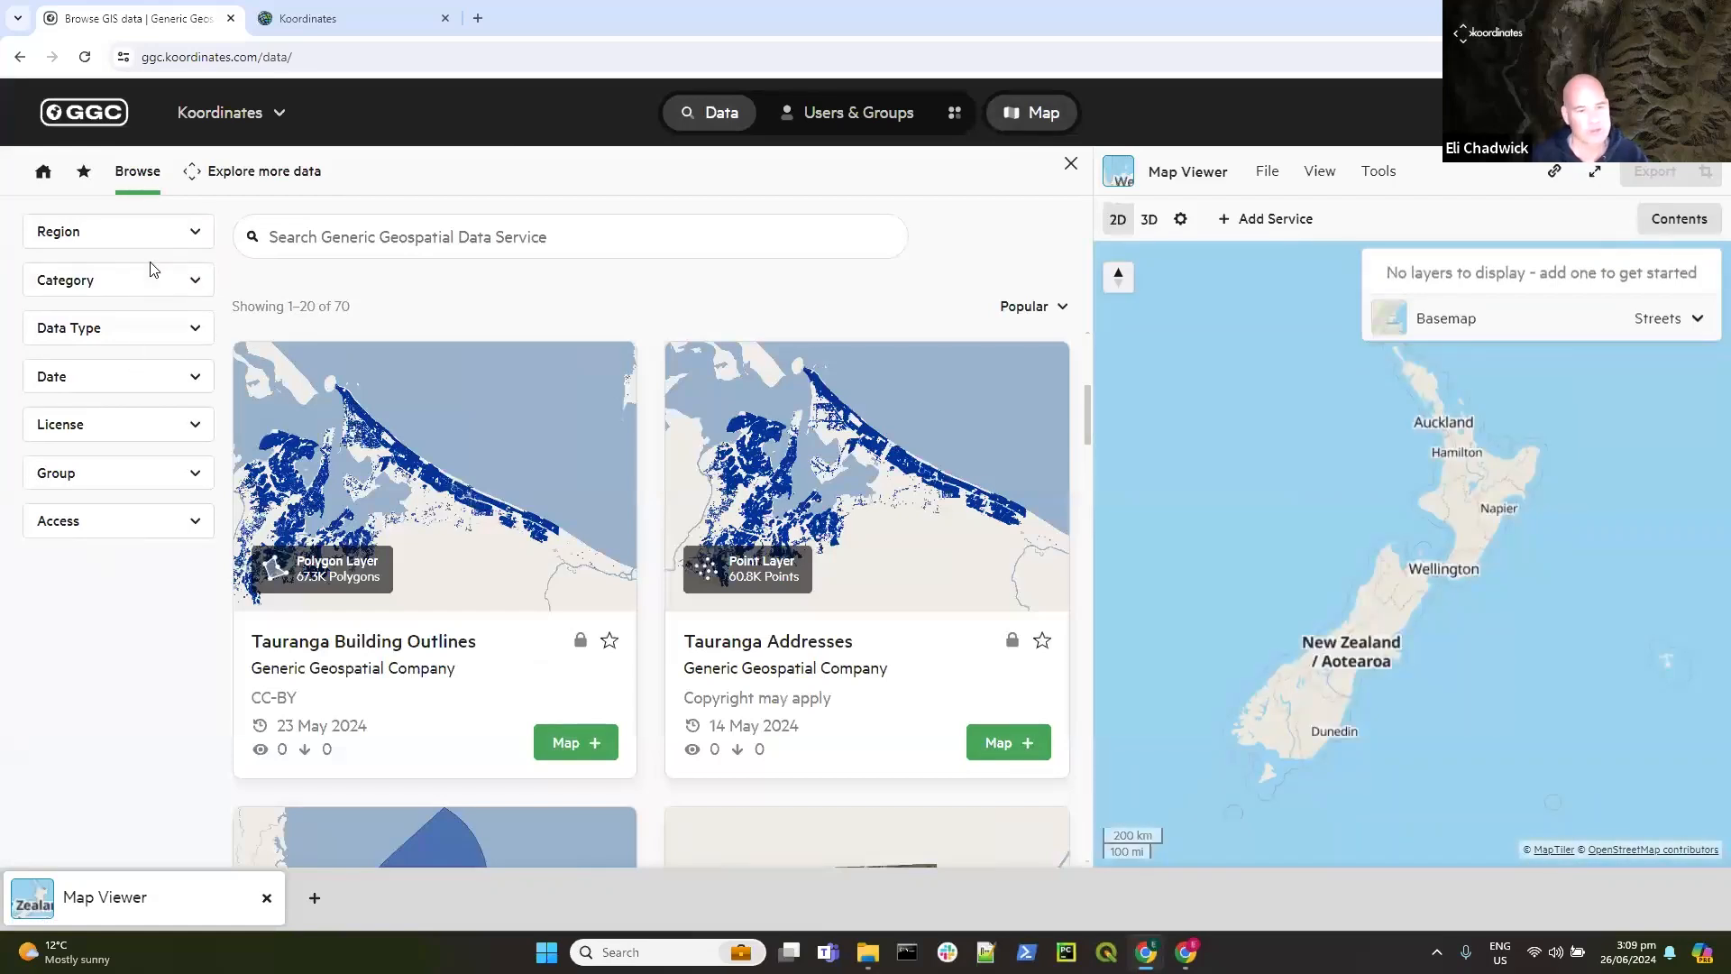
{"action": "left_click", "coordinate": [193, 329]}
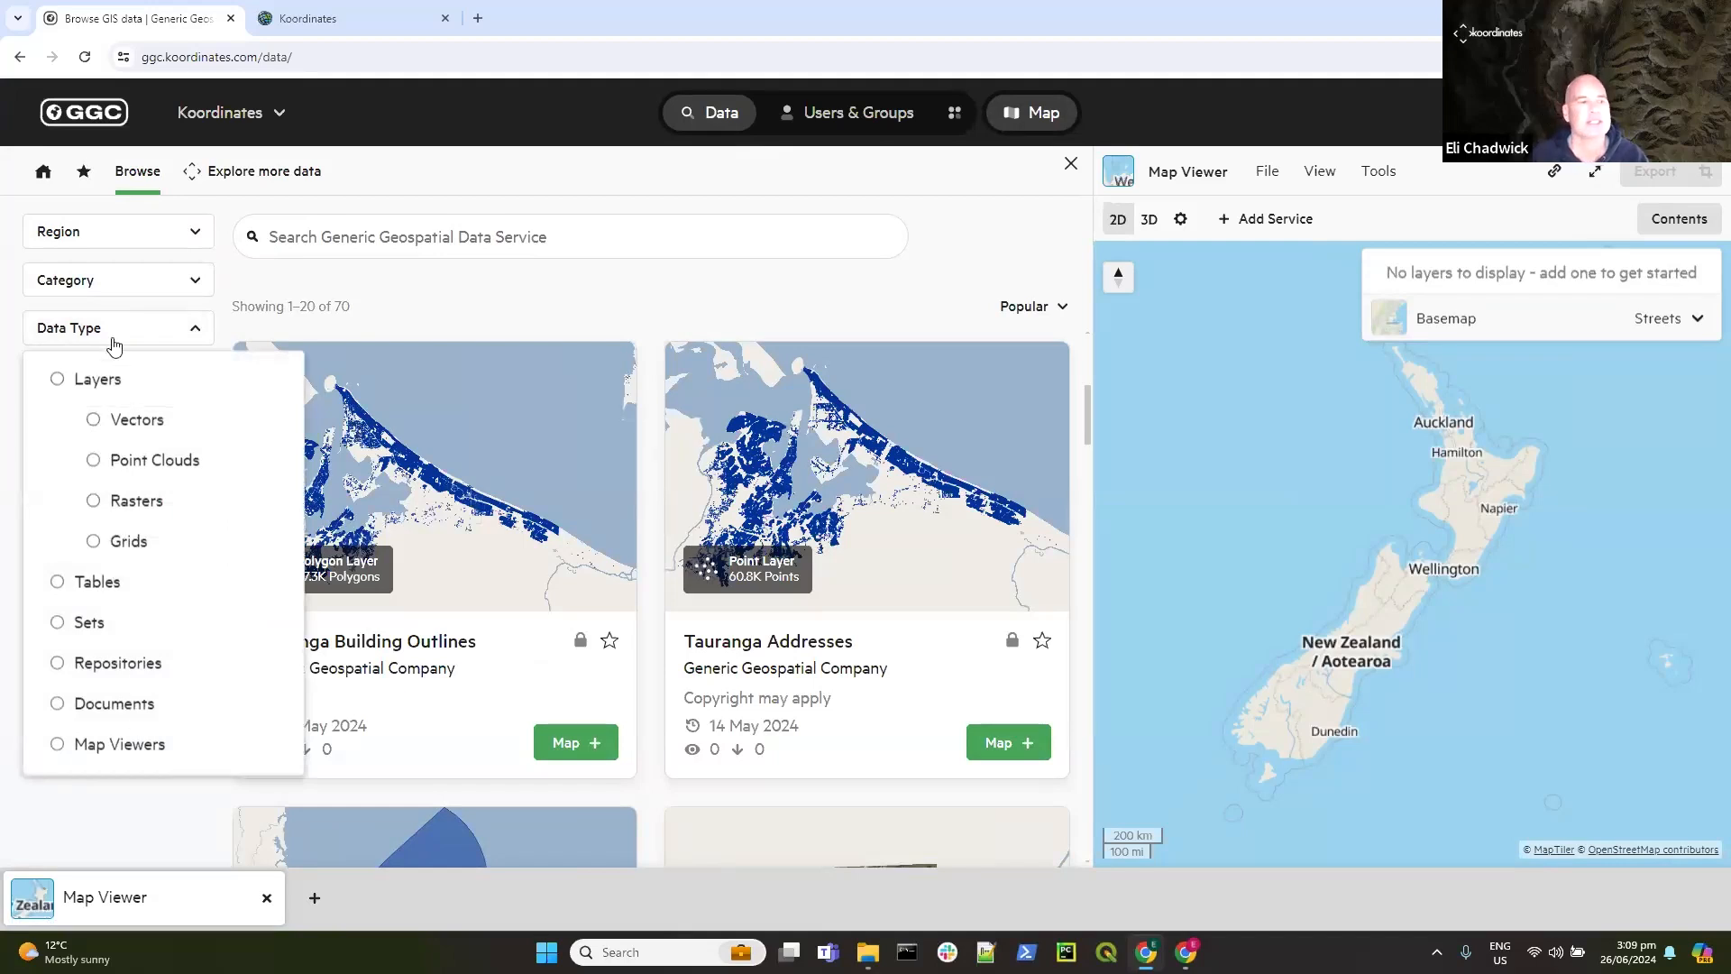
{"action": "left_click", "coordinate": [339, 234]}
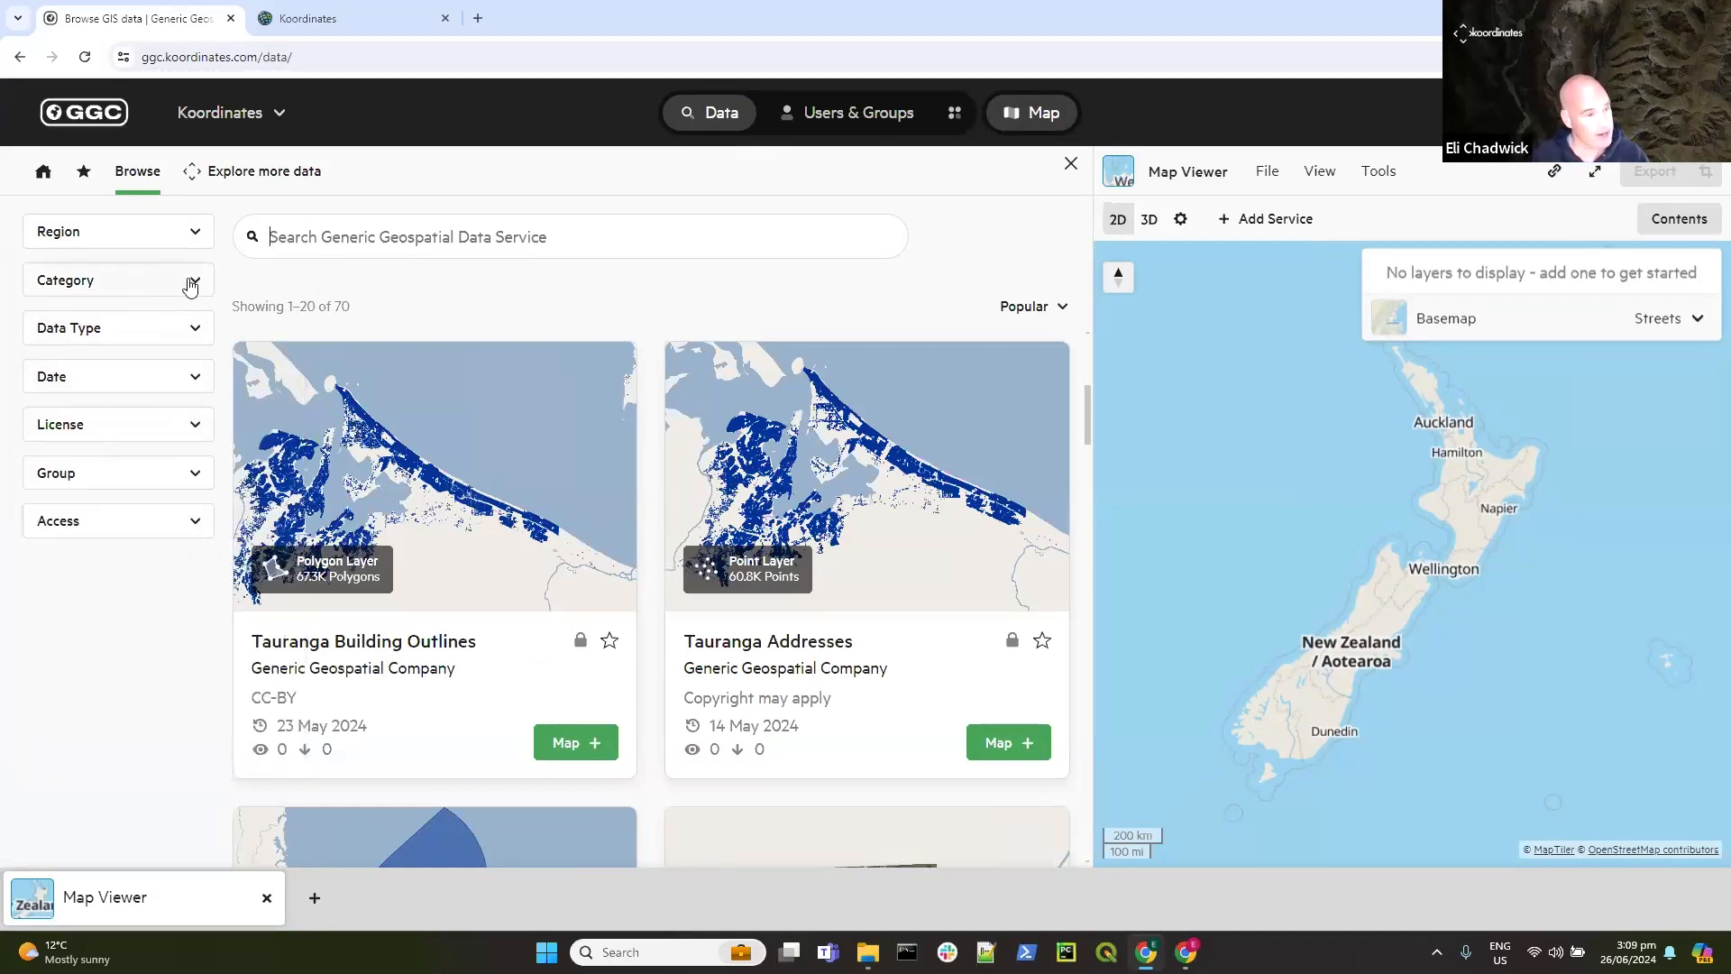
{"action": "left_click", "coordinate": [193, 234]}
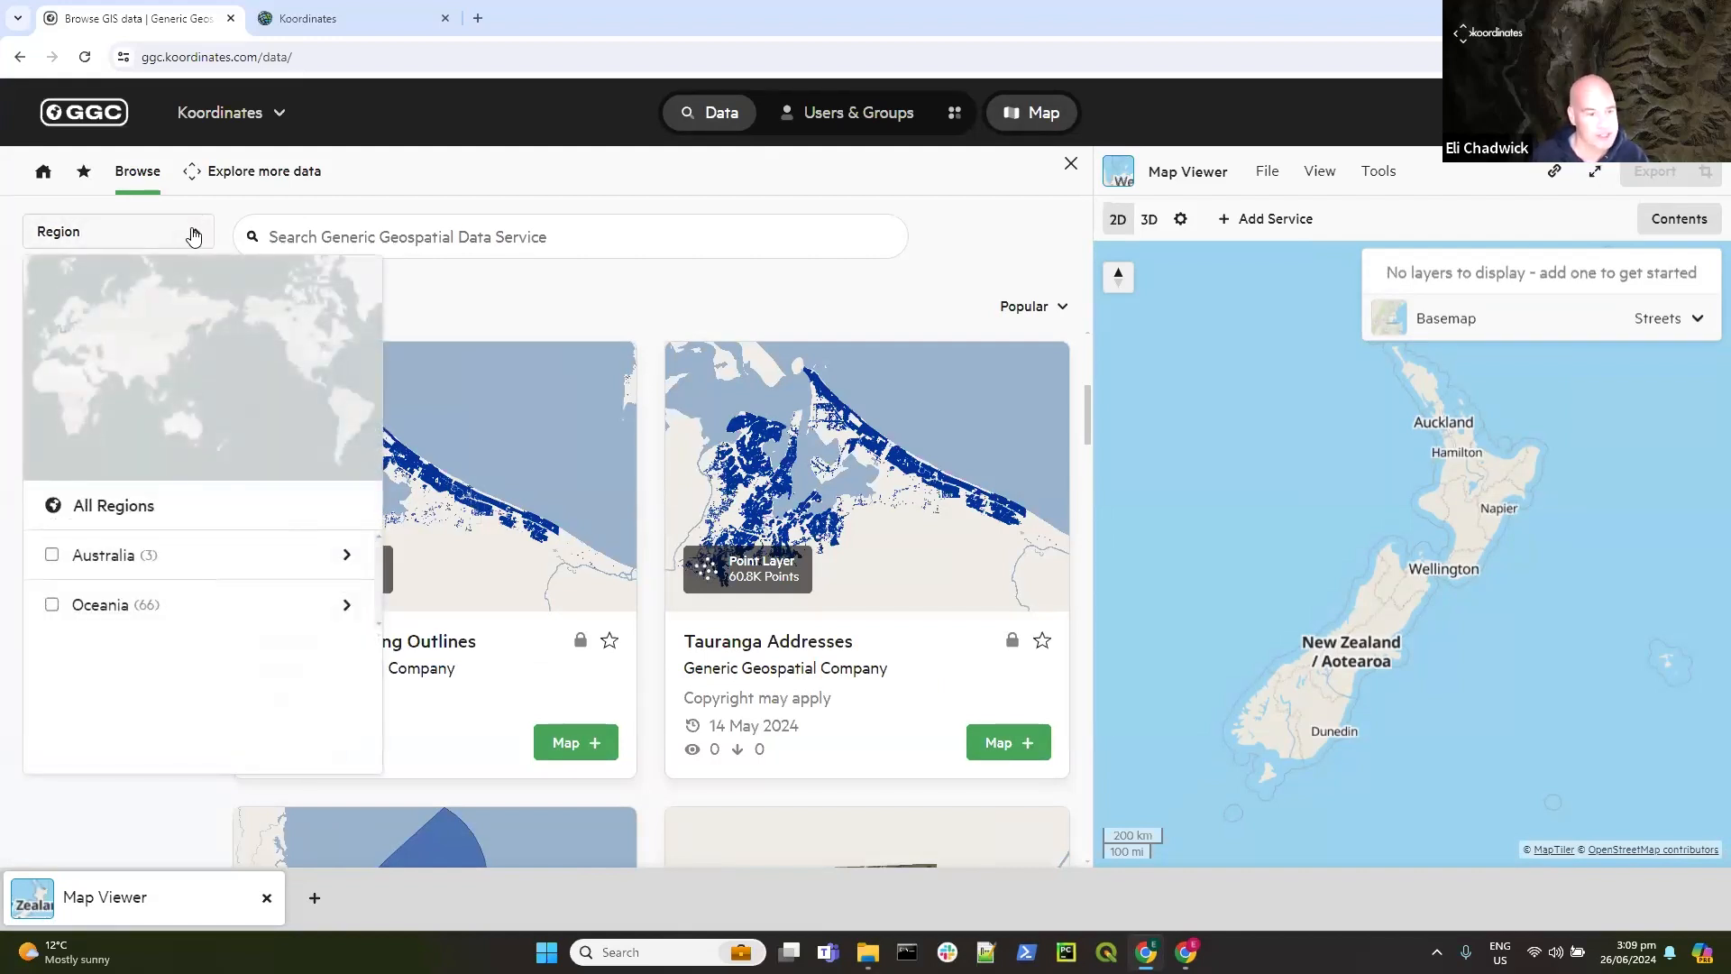
{"action": "left_click", "coordinate": [194, 235]}
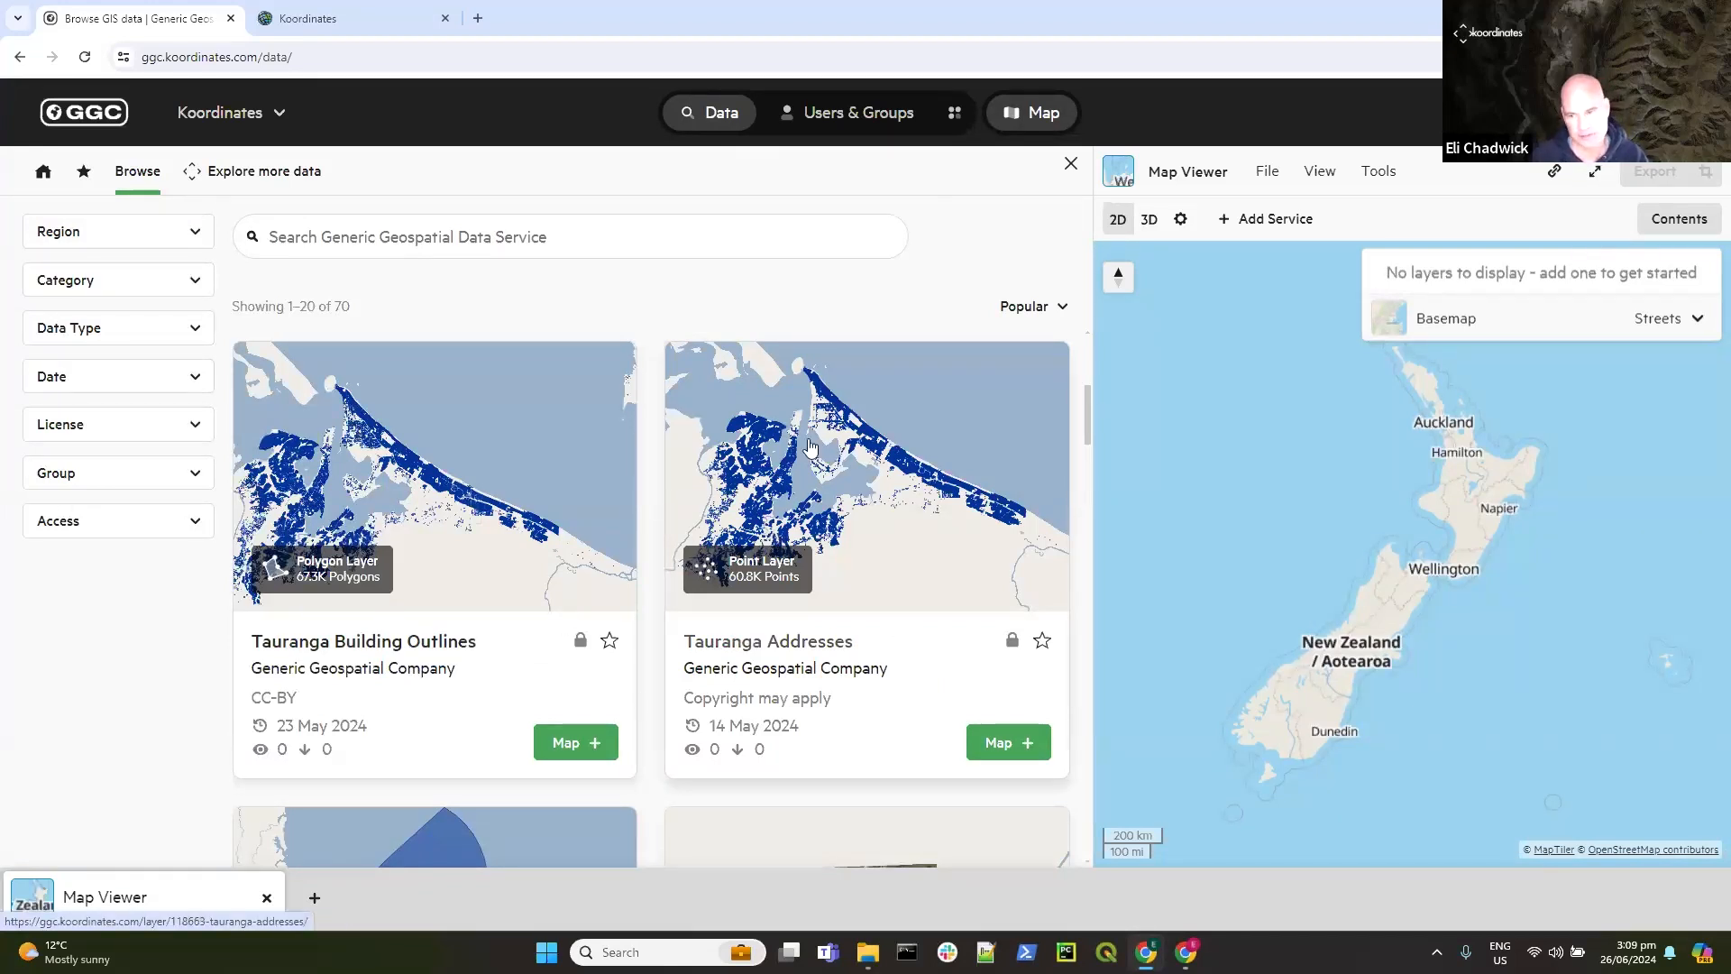
Step: View the site's user list and its Manage Data page
{"action": "left_click", "coordinate": [851, 120]}
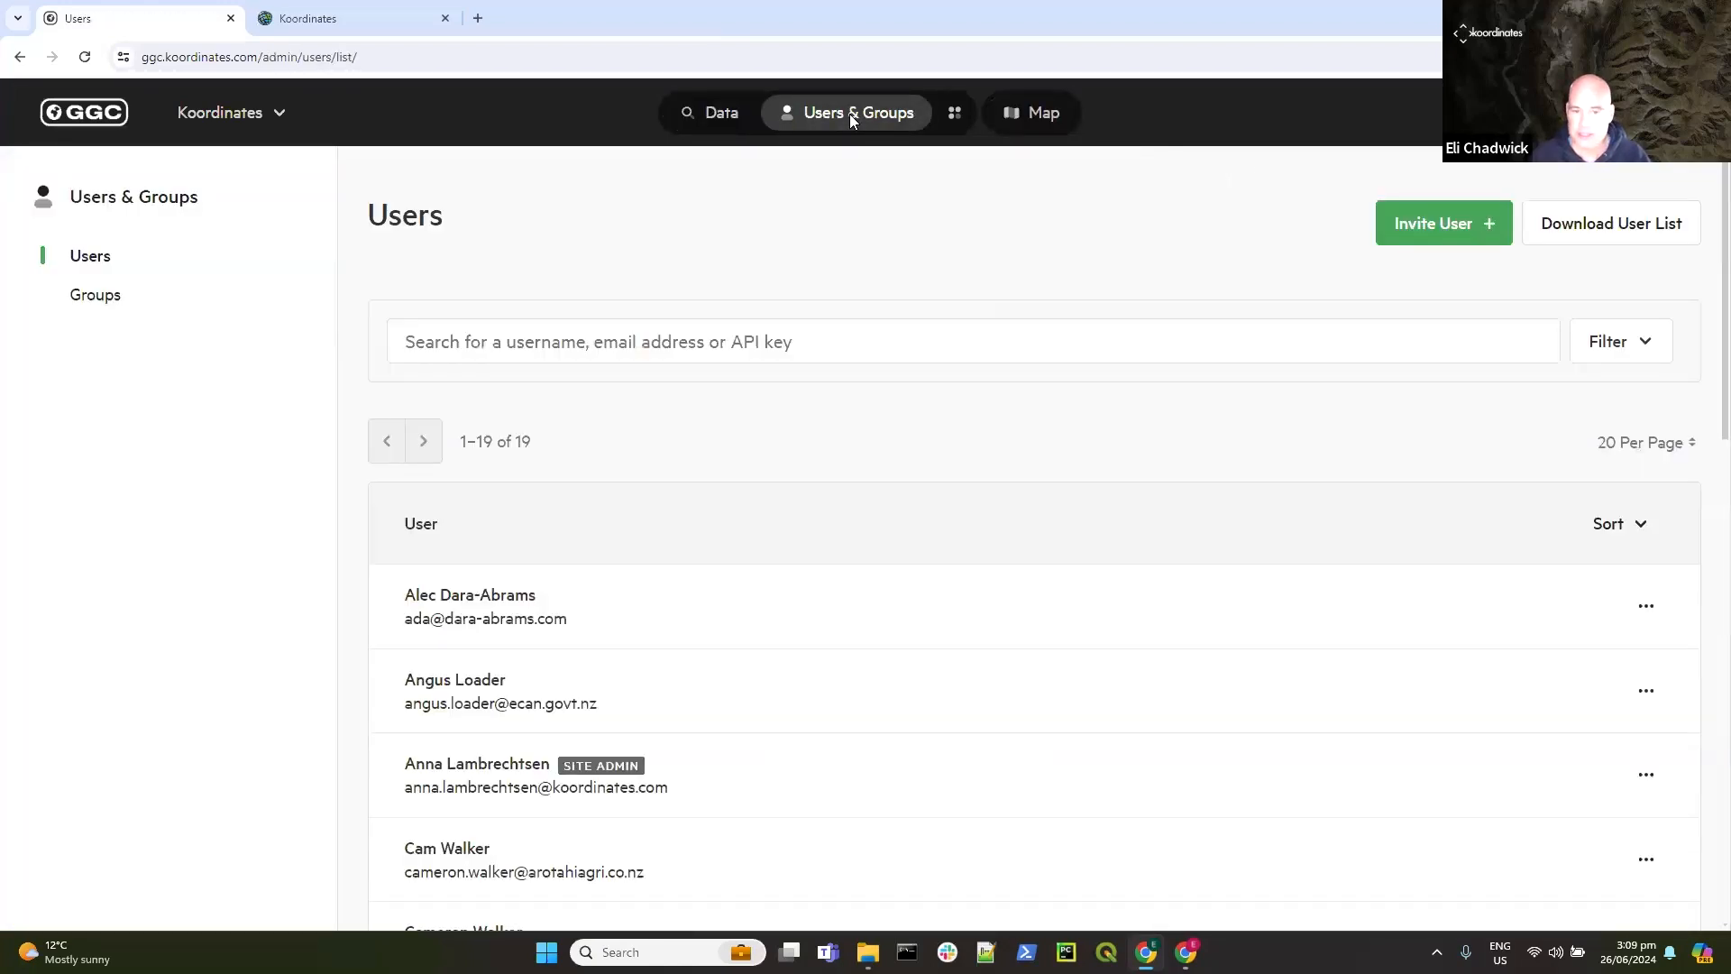
{"action": "left_click", "coordinate": [955, 115]}
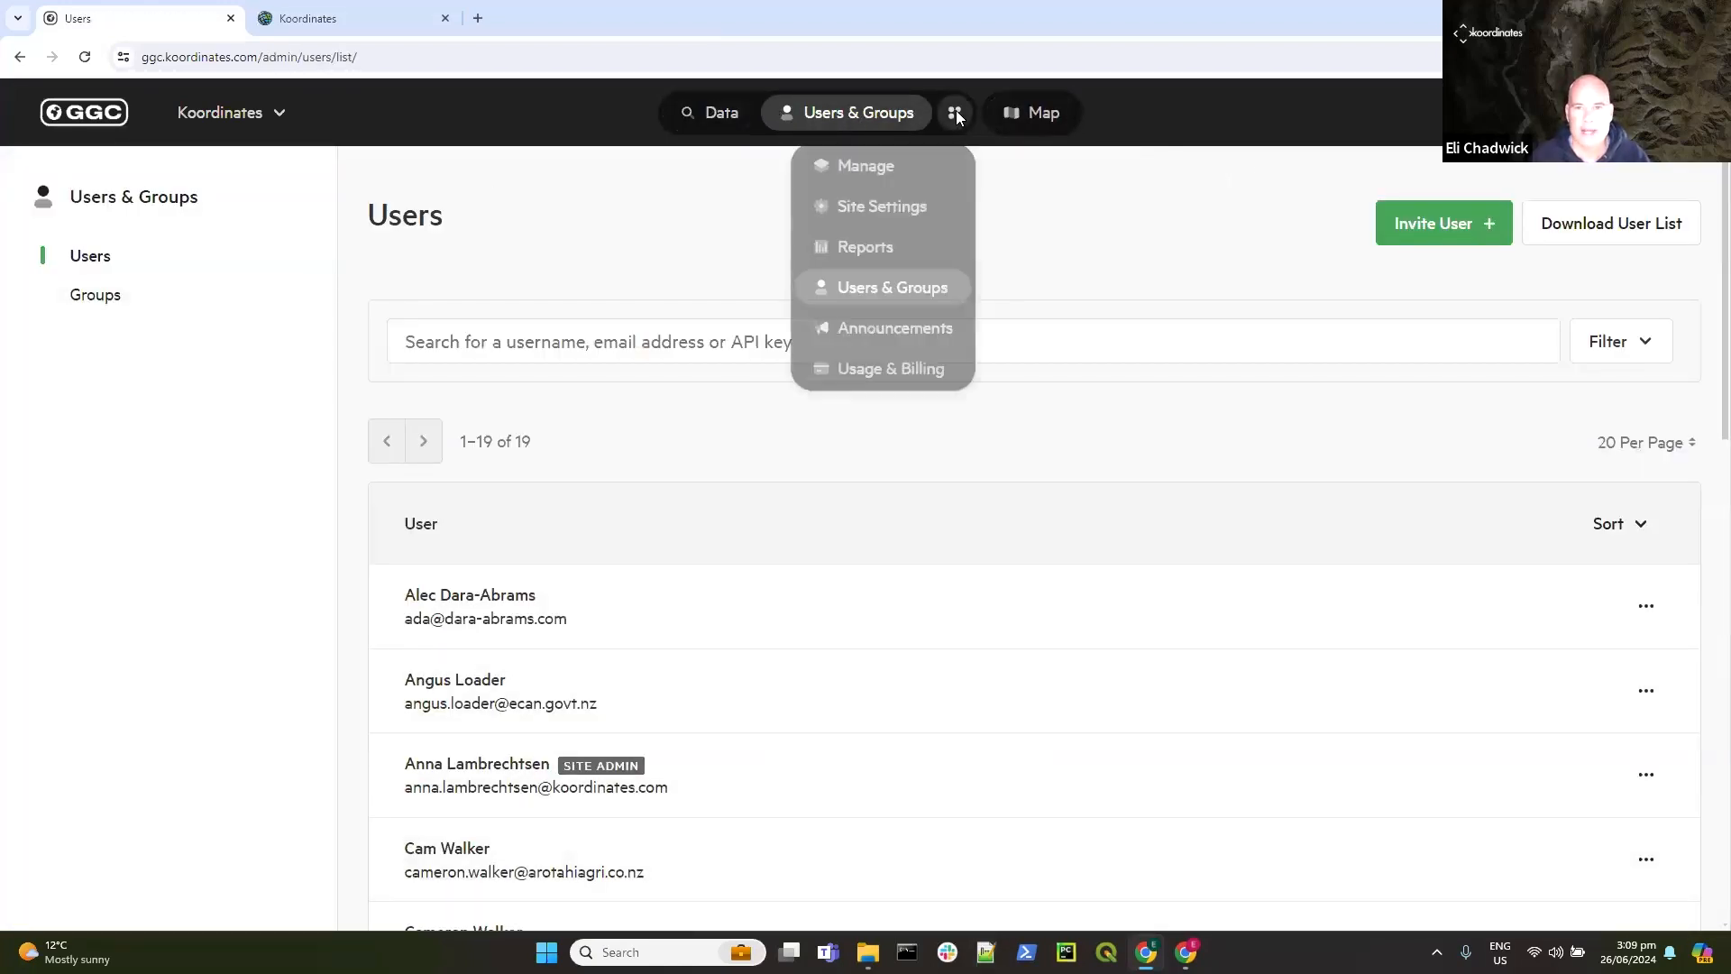
{"action": "left_click", "coordinate": [866, 167]}
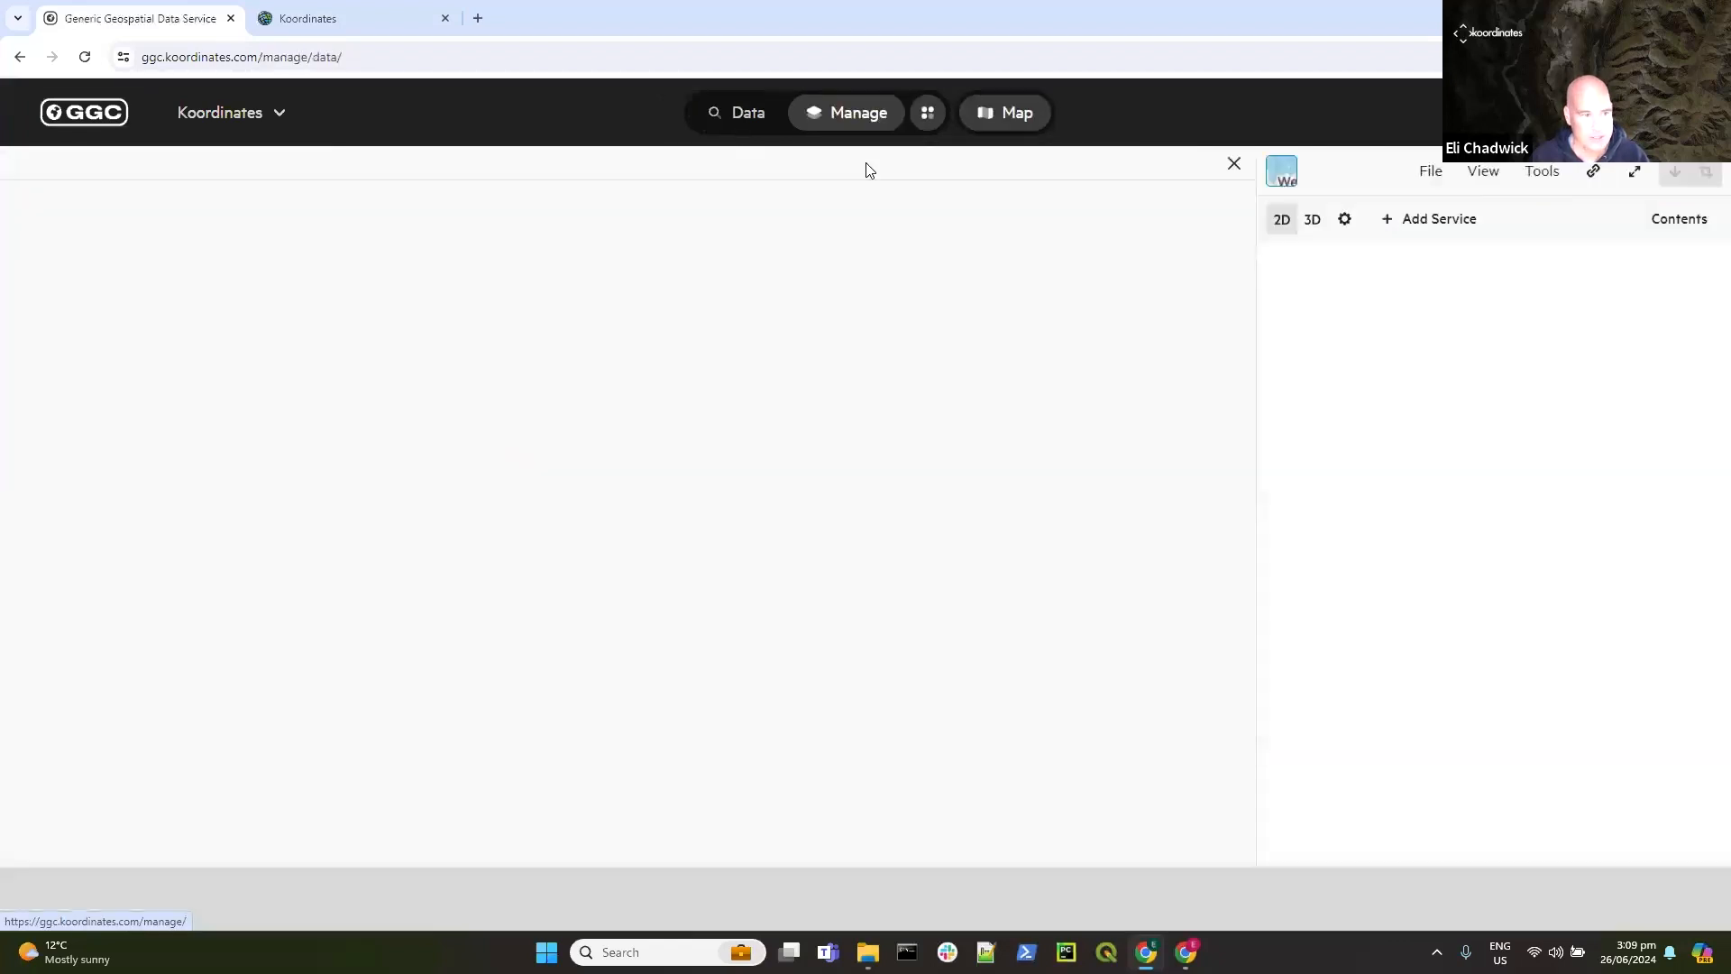
{"action": "left_click", "coordinate": [1013, 113]}
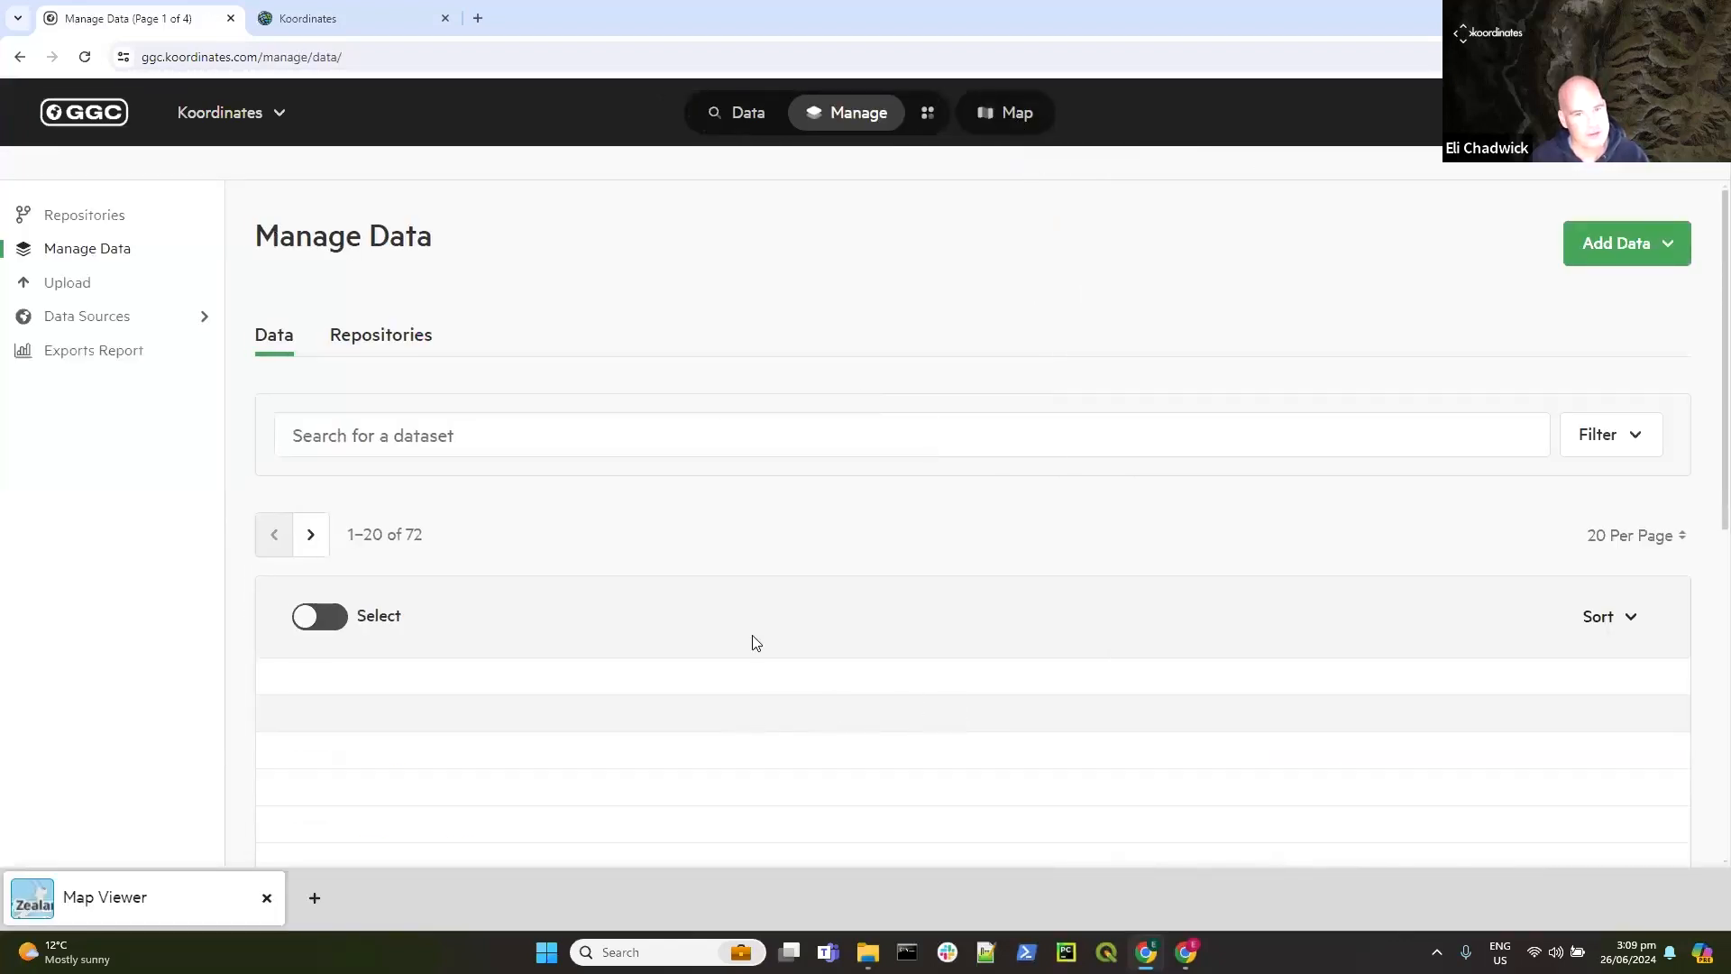
Step: Create a group named REST in the site's Users & Groups administration, keeping New Zealand as the country
{"action": "left_click", "coordinate": [928, 114]}
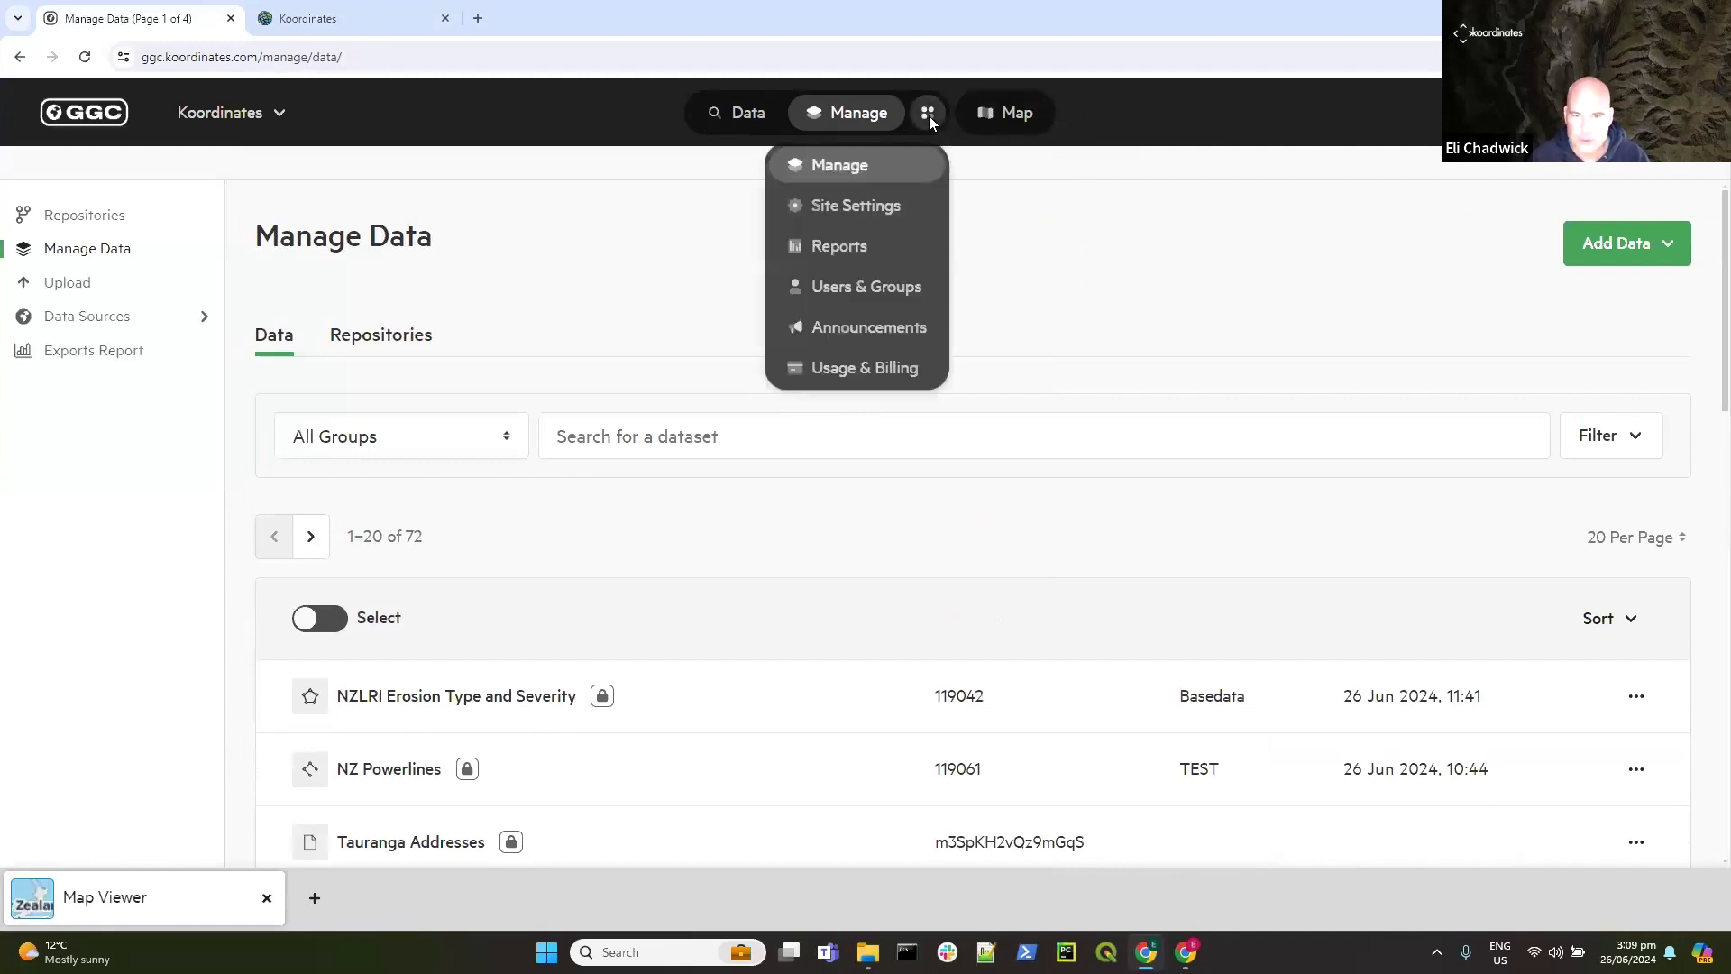
{"action": "left_click", "coordinate": [848, 290]}
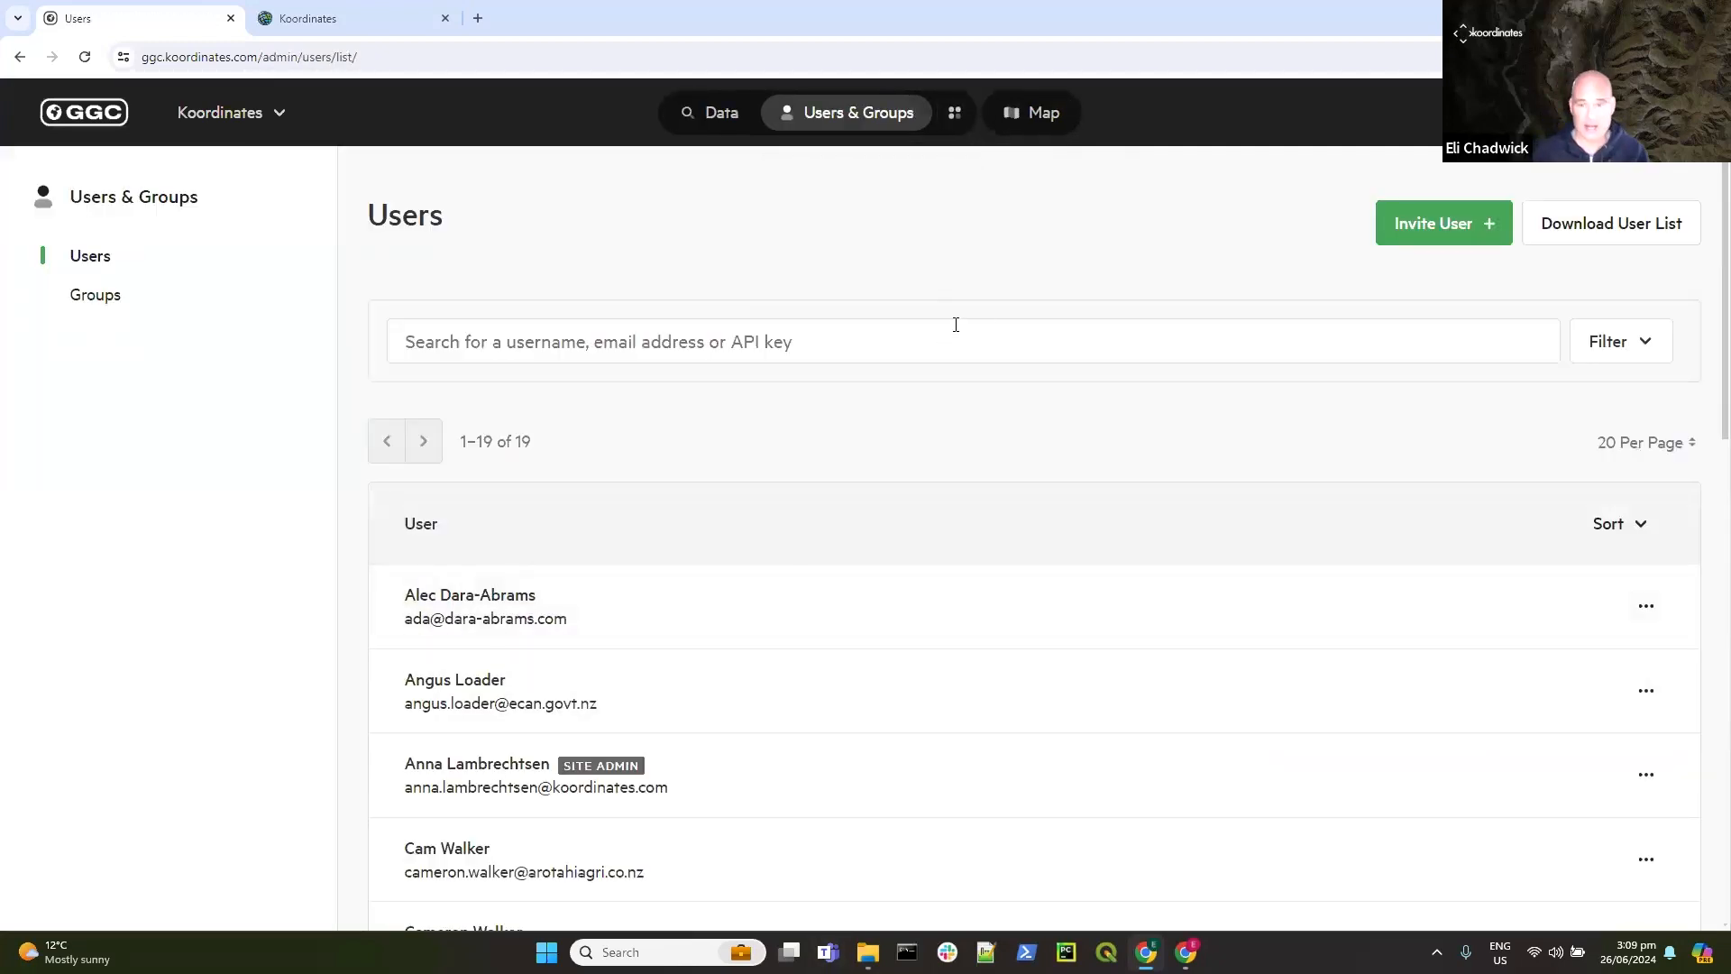
{"action": "left_click", "coordinate": [112, 296]}
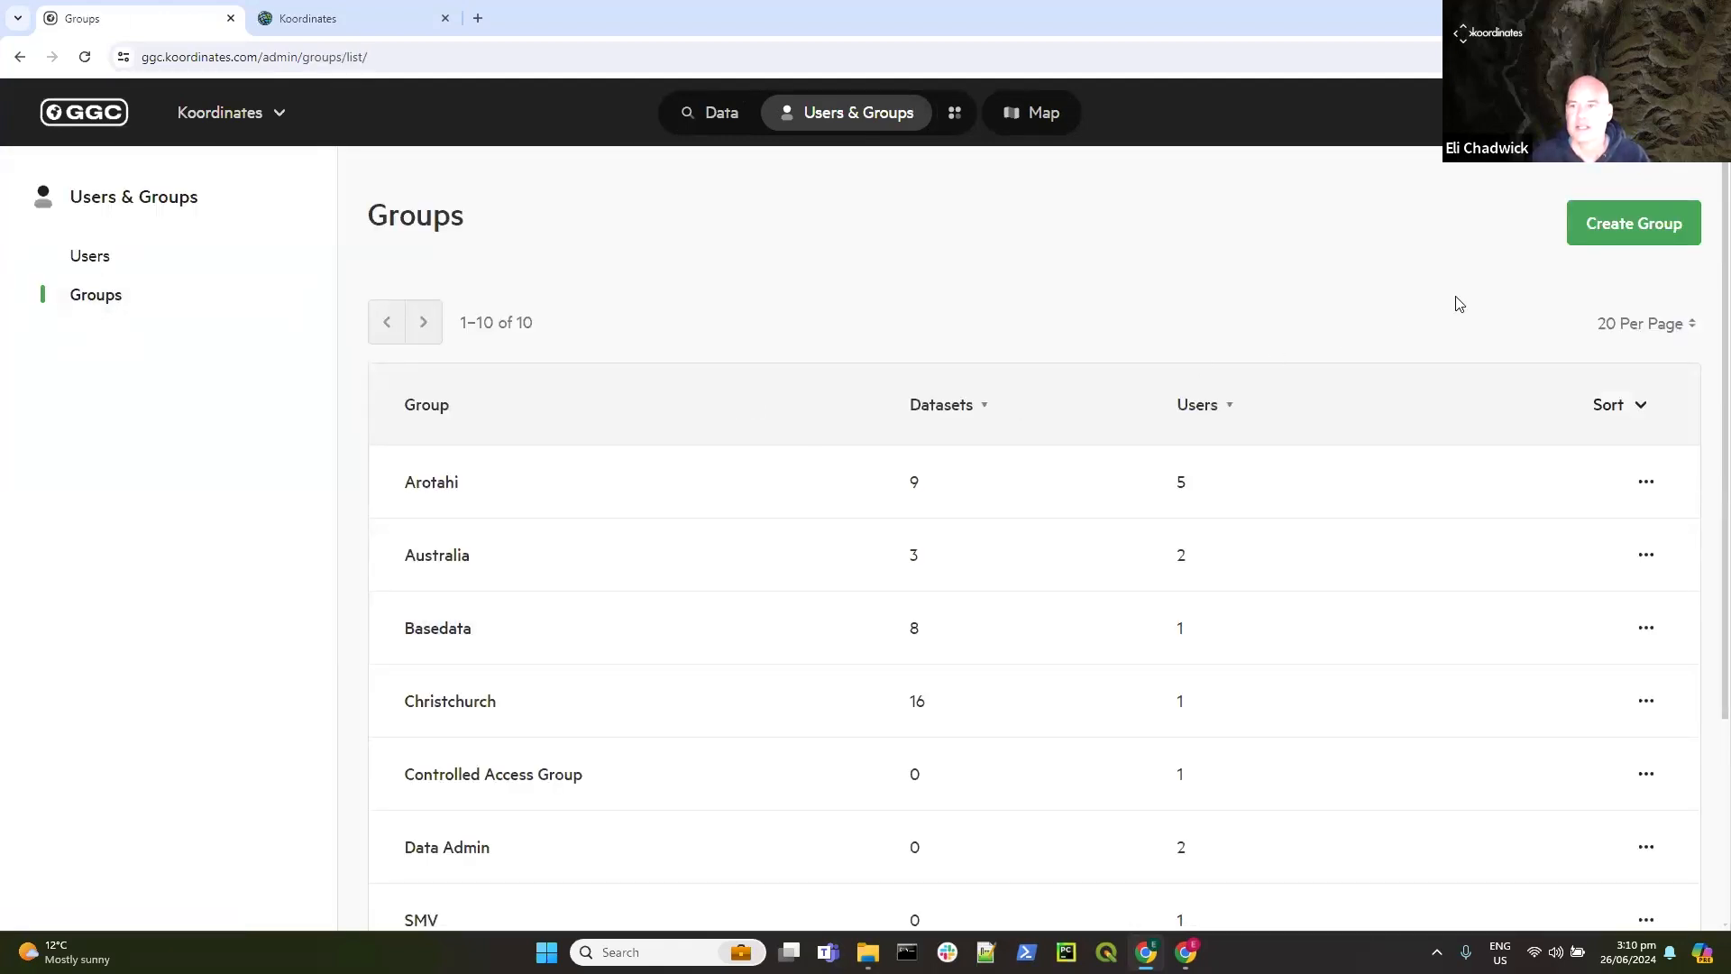
{"action": "left_click", "coordinate": [1623, 232]}
{"action": "left_click", "coordinate": [460, 472]}
{"action": "type", "text": "REST"}
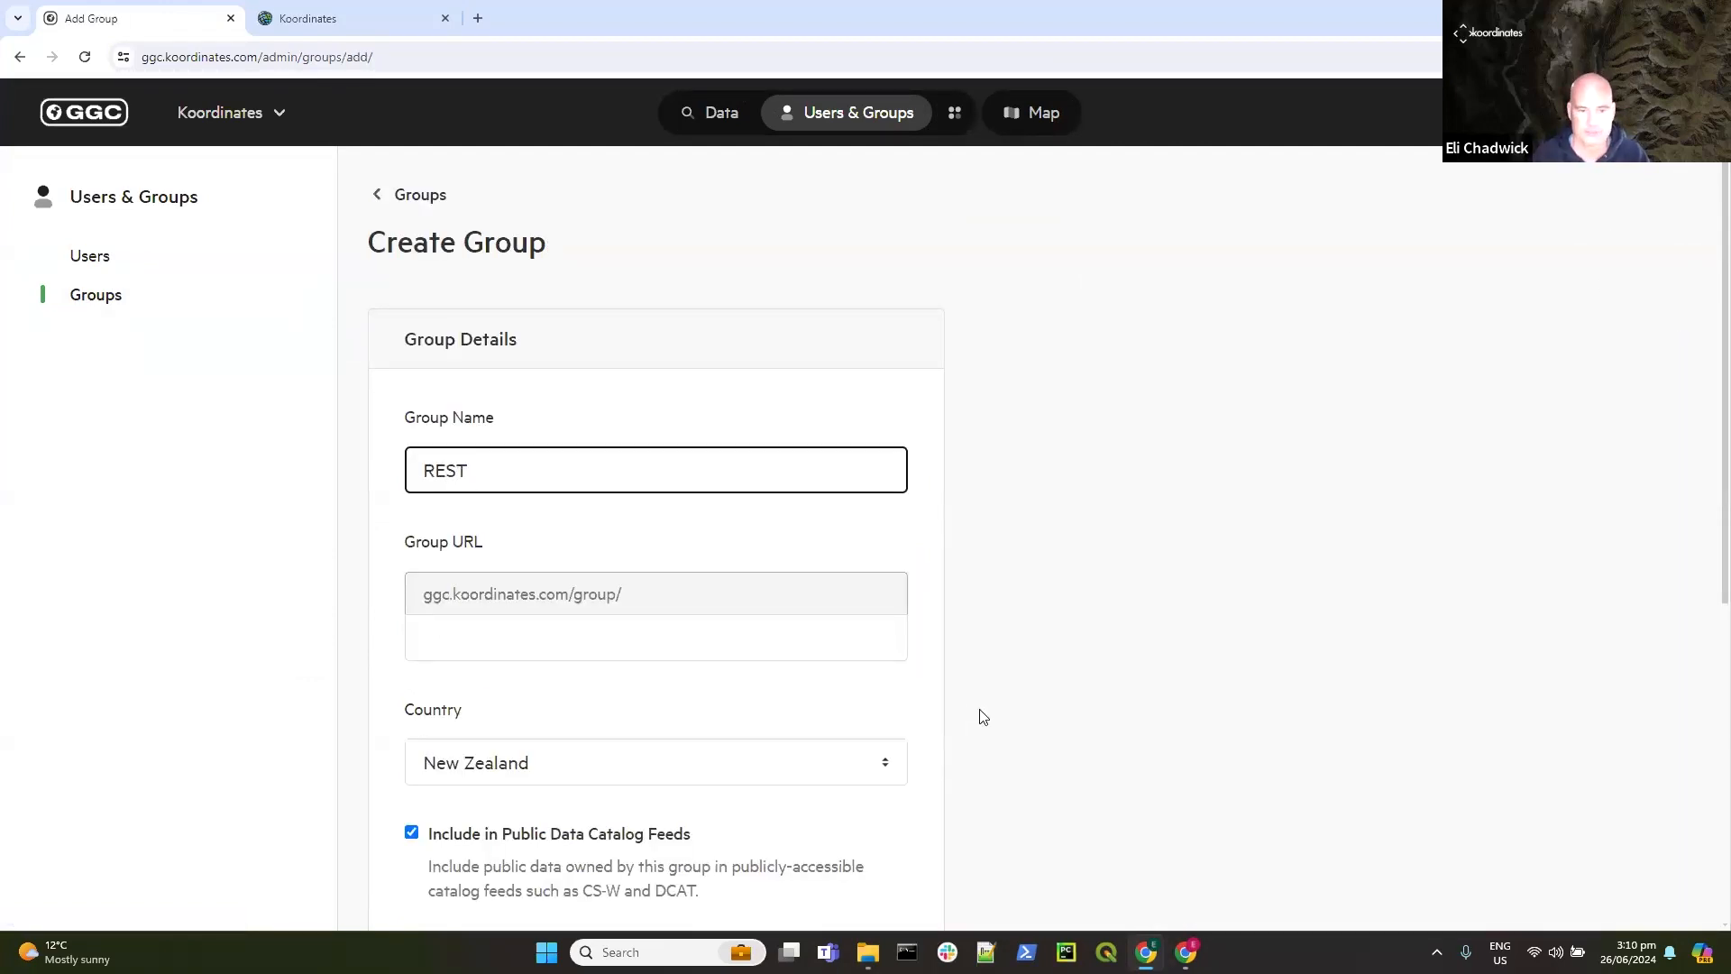
{"action": "scroll", "coordinate": [983, 717], "scroll_direction": "down", "scroll_amount": 5}
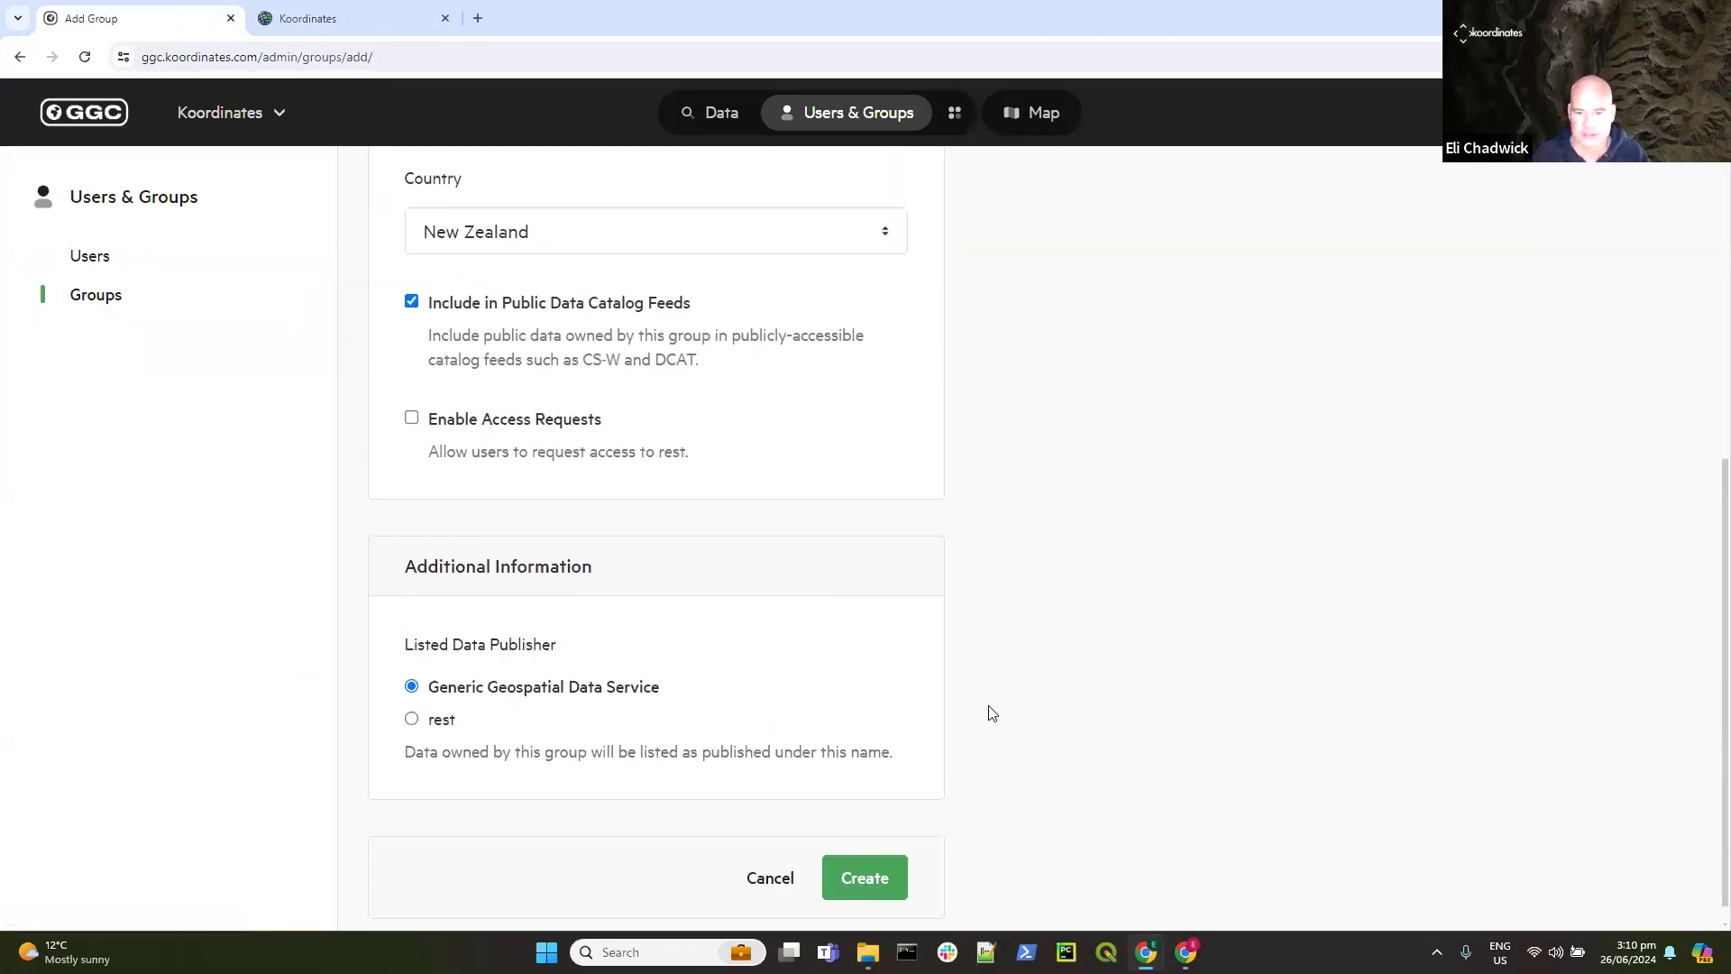
{"action": "left_click", "coordinate": [869, 865]}
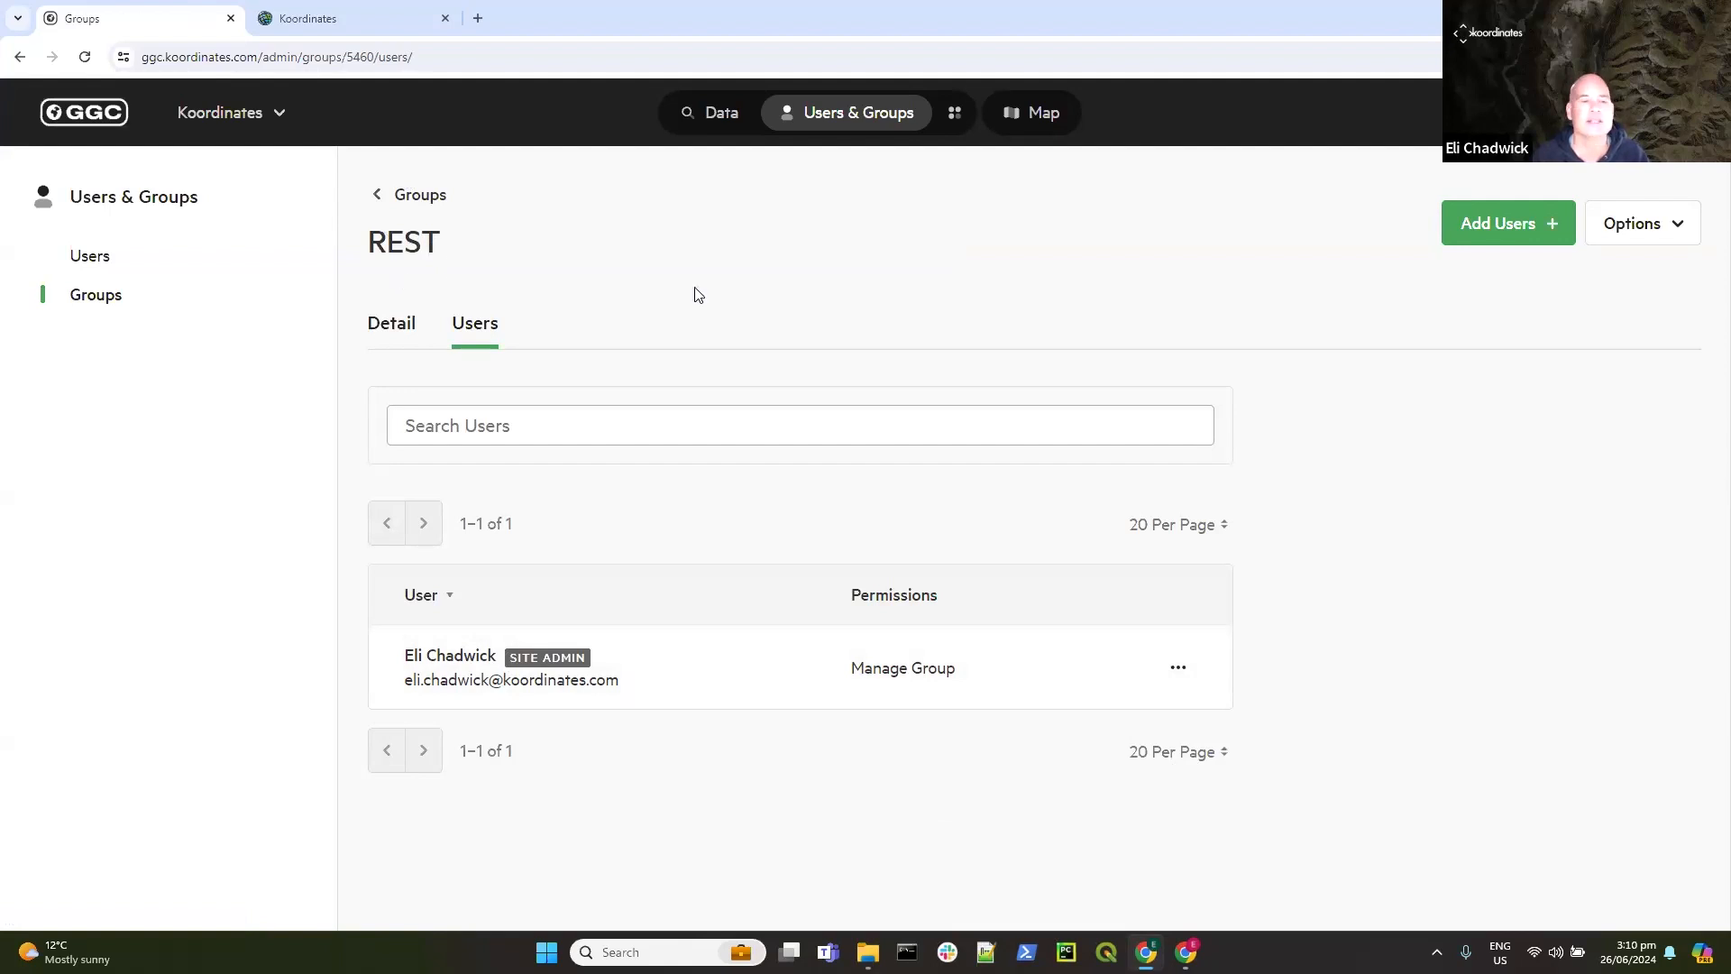
Step: Go to the data management area's Upload page, collapsing the map viewer along the way
{"action": "left_click", "coordinate": [956, 112]}
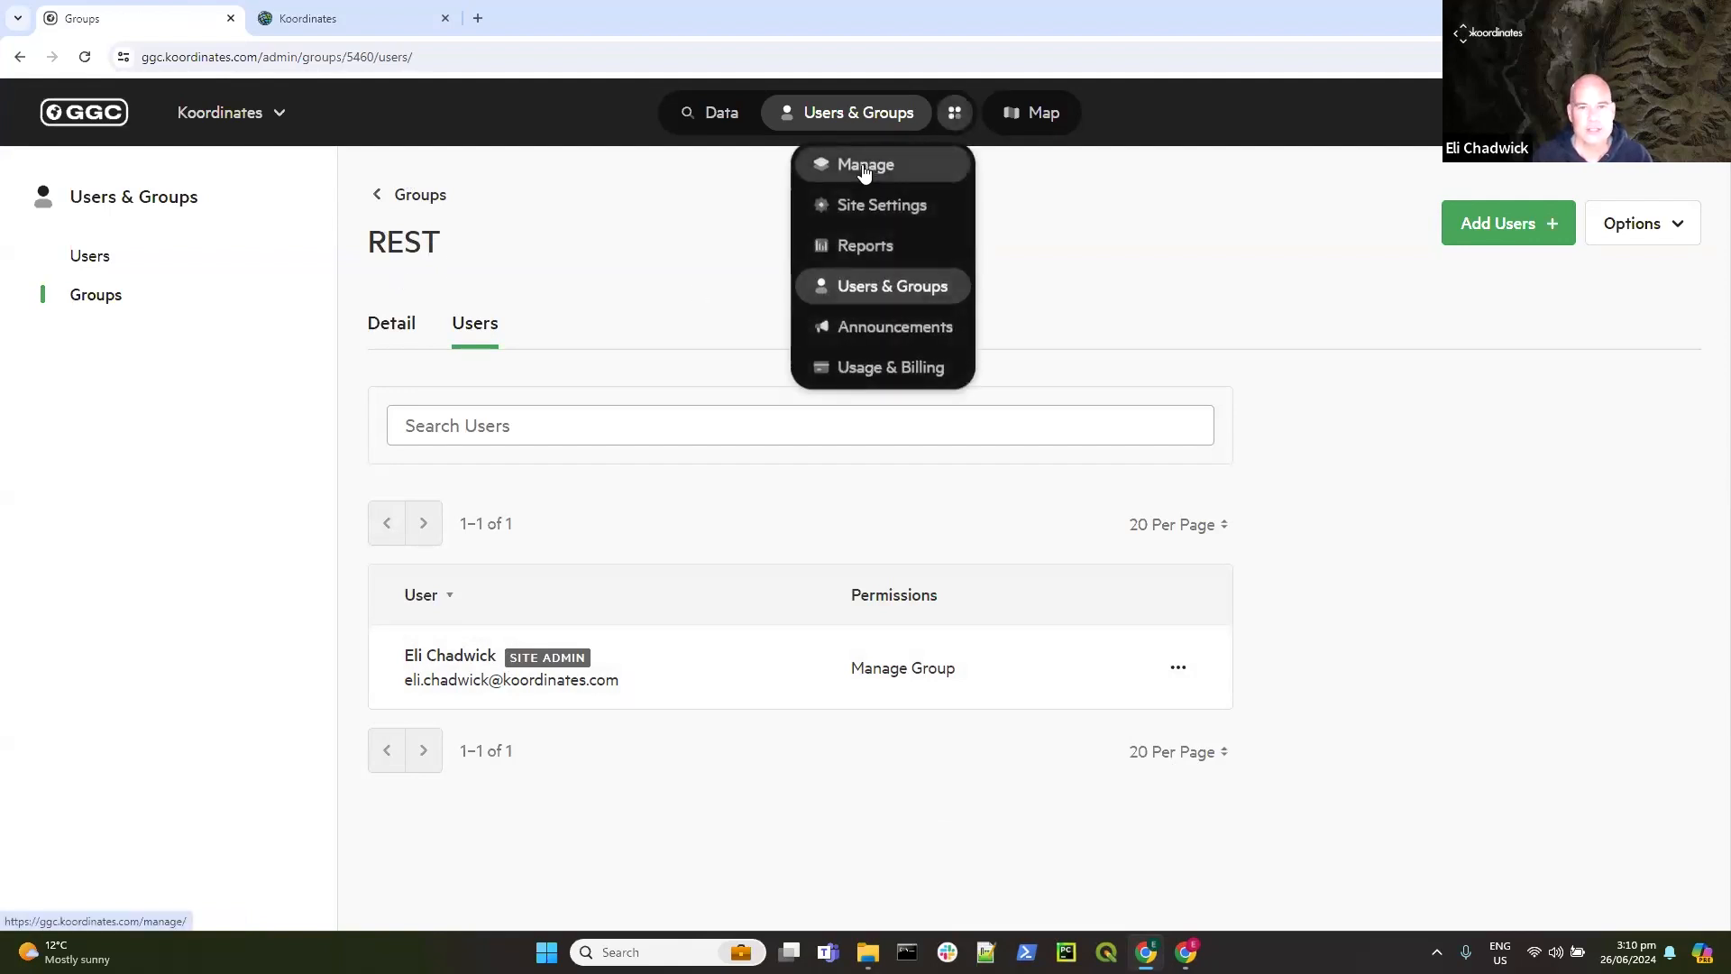
{"action": "left_click", "coordinate": [864, 167]}
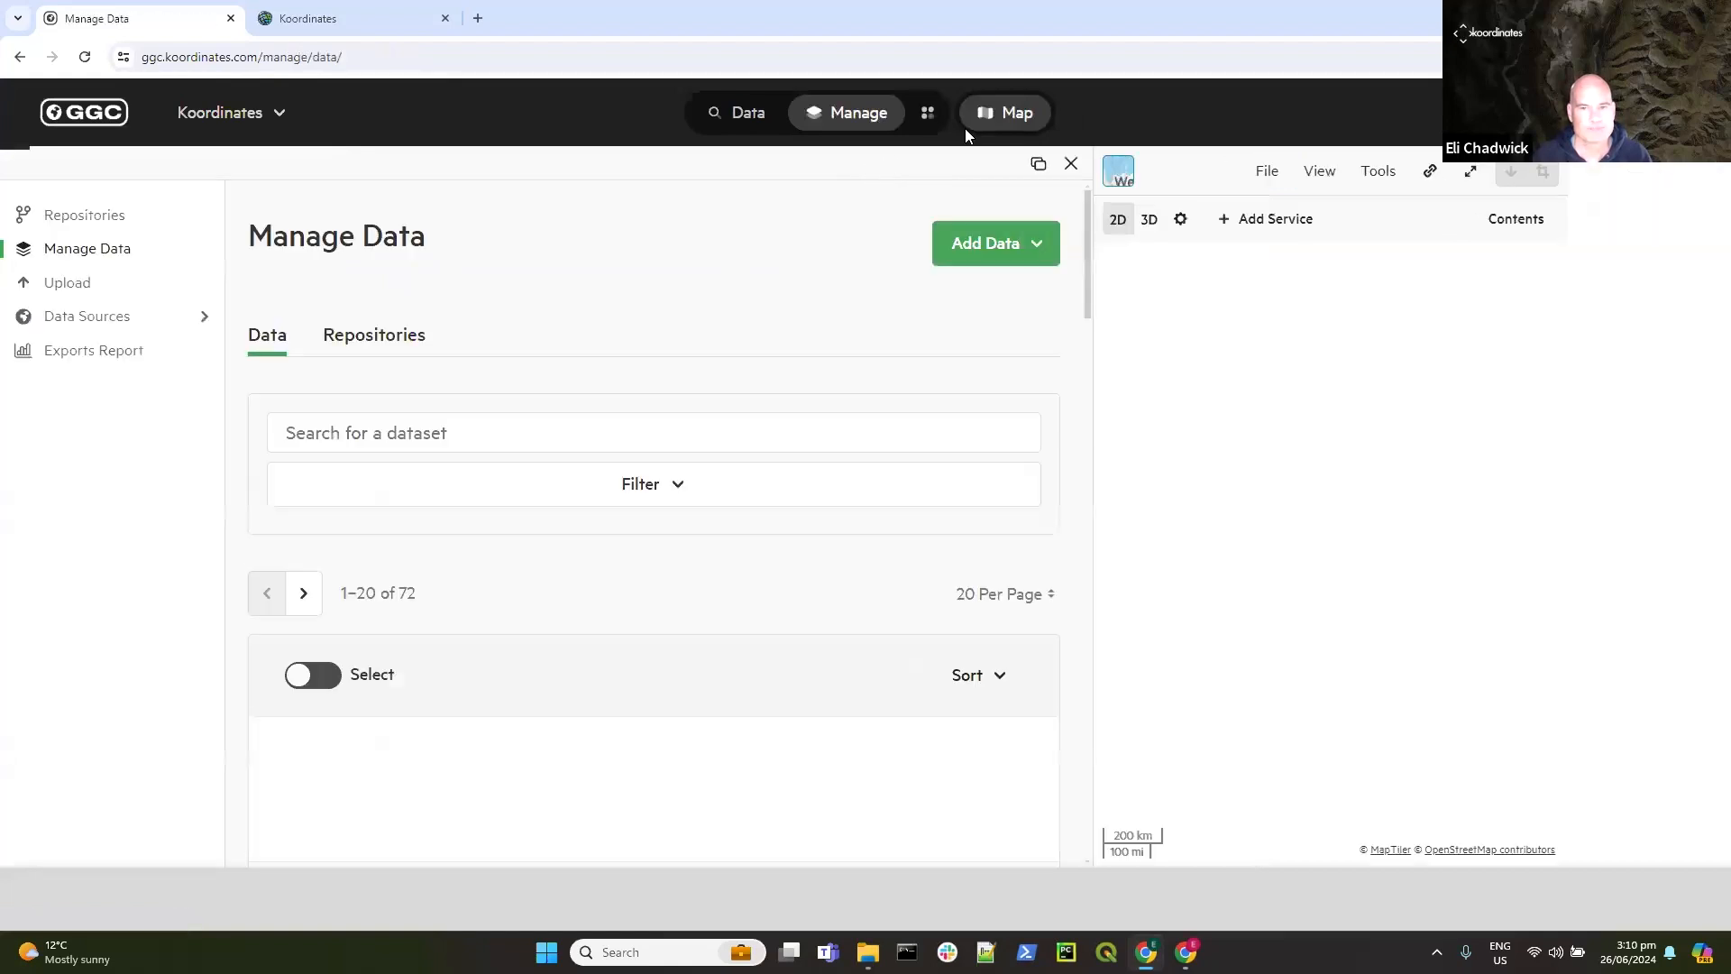
{"action": "left_click", "coordinate": [1011, 115]}
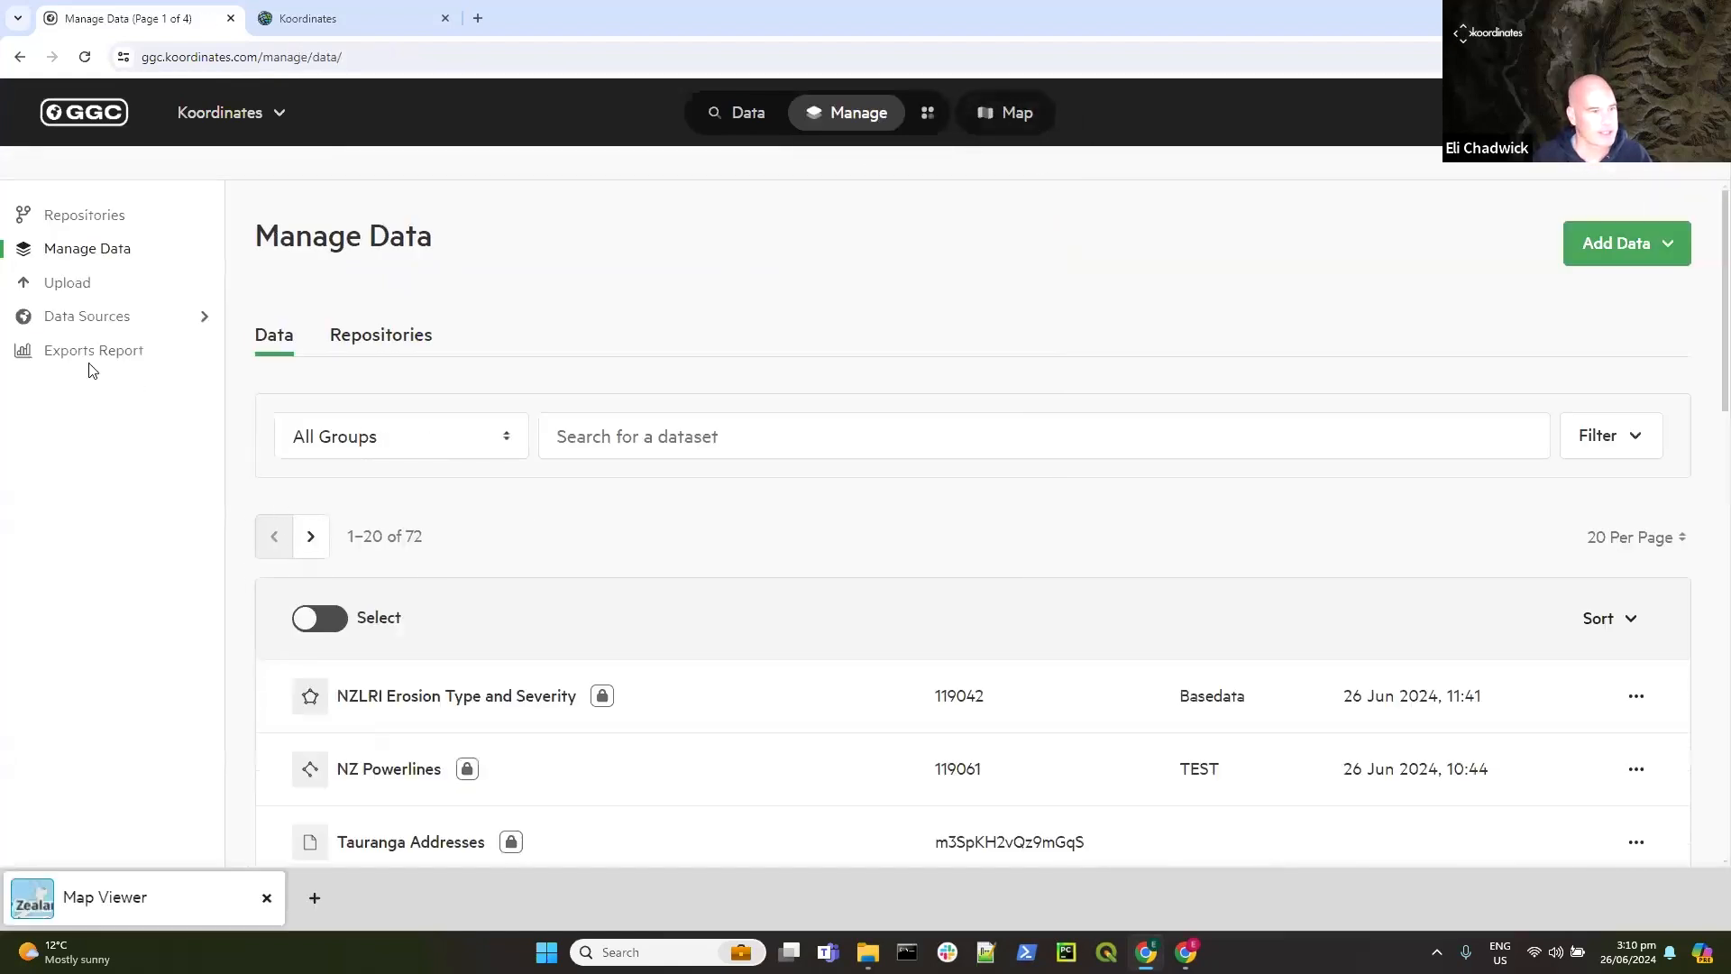
{"action": "left_click", "coordinate": [66, 285]}
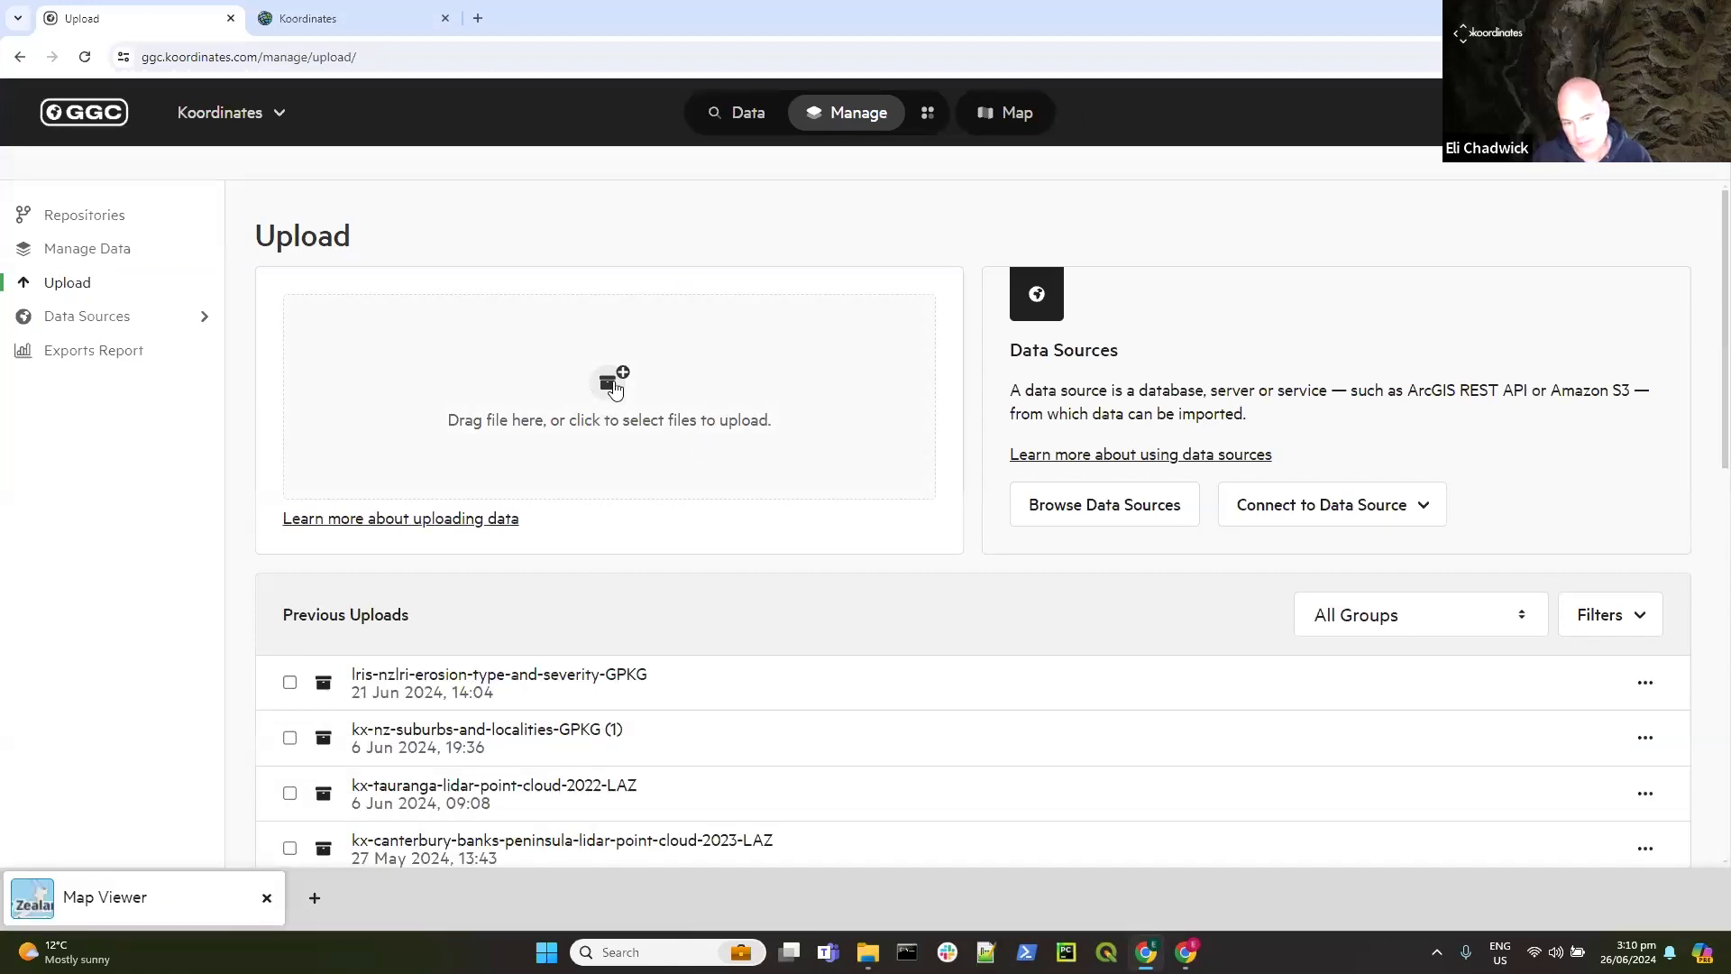
Step: Upload lds-nz-powerline-centrelines-topo-1250k-GPKG.zip from the Downloads folder with REST as the owning group
{"action": "left_click", "coordinate": [610, 386]}
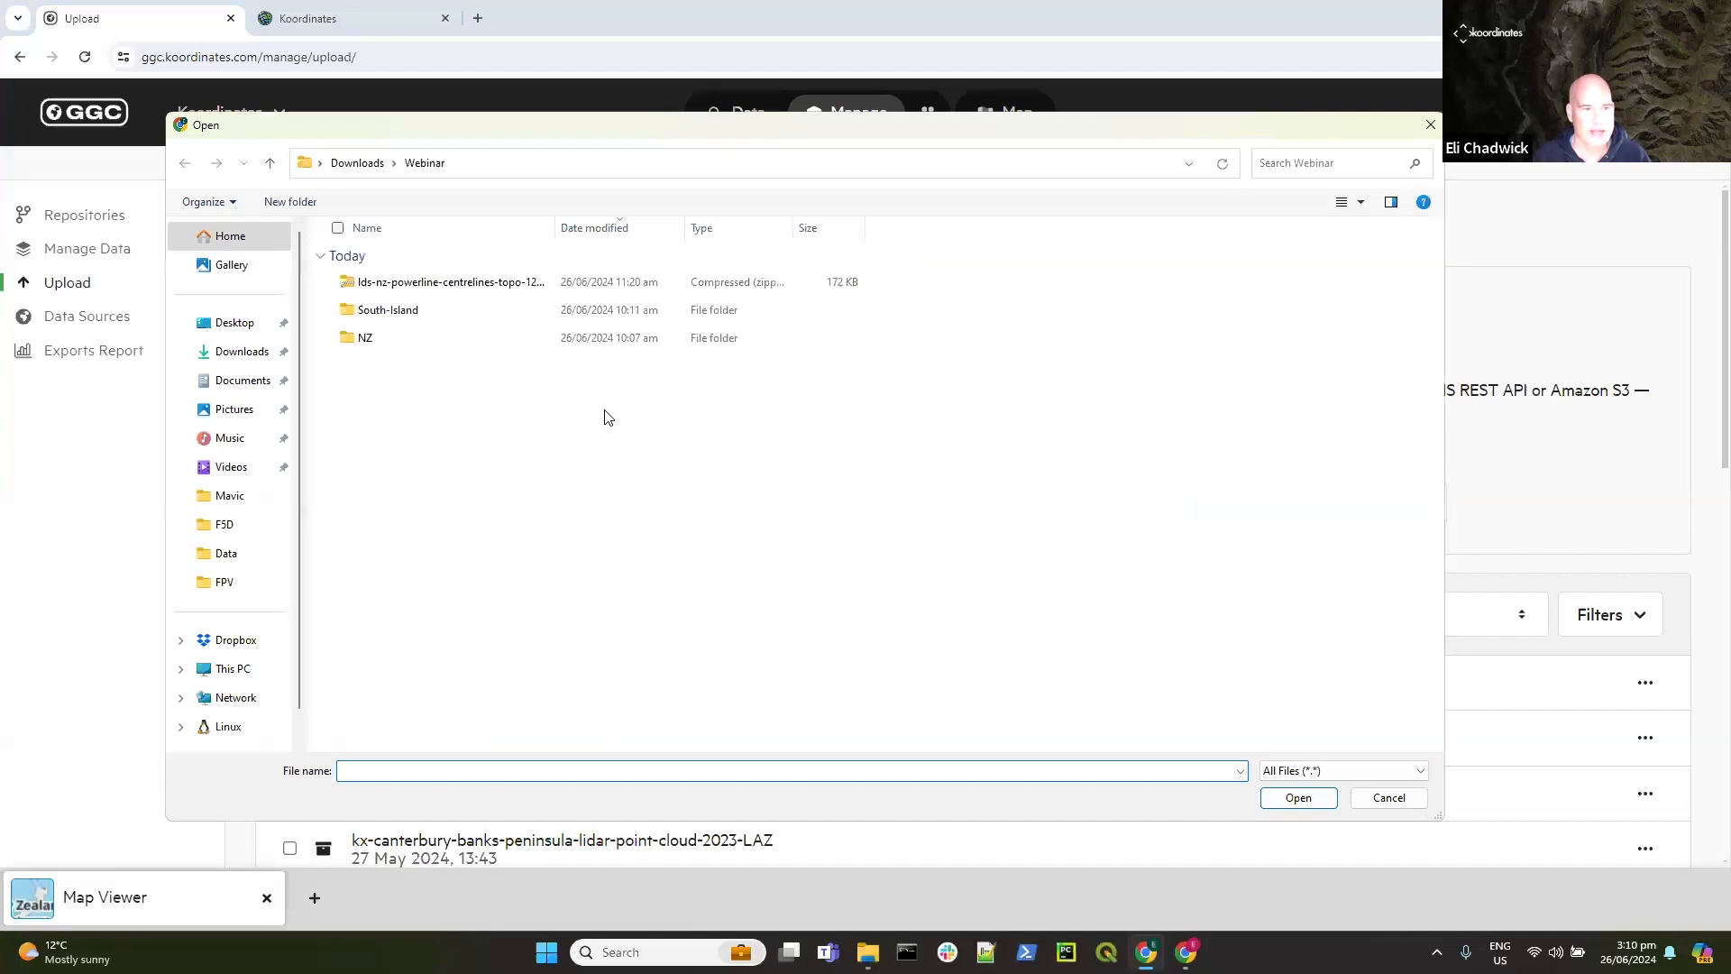
{"action": "left_click", "coordinate": [357, 163]}
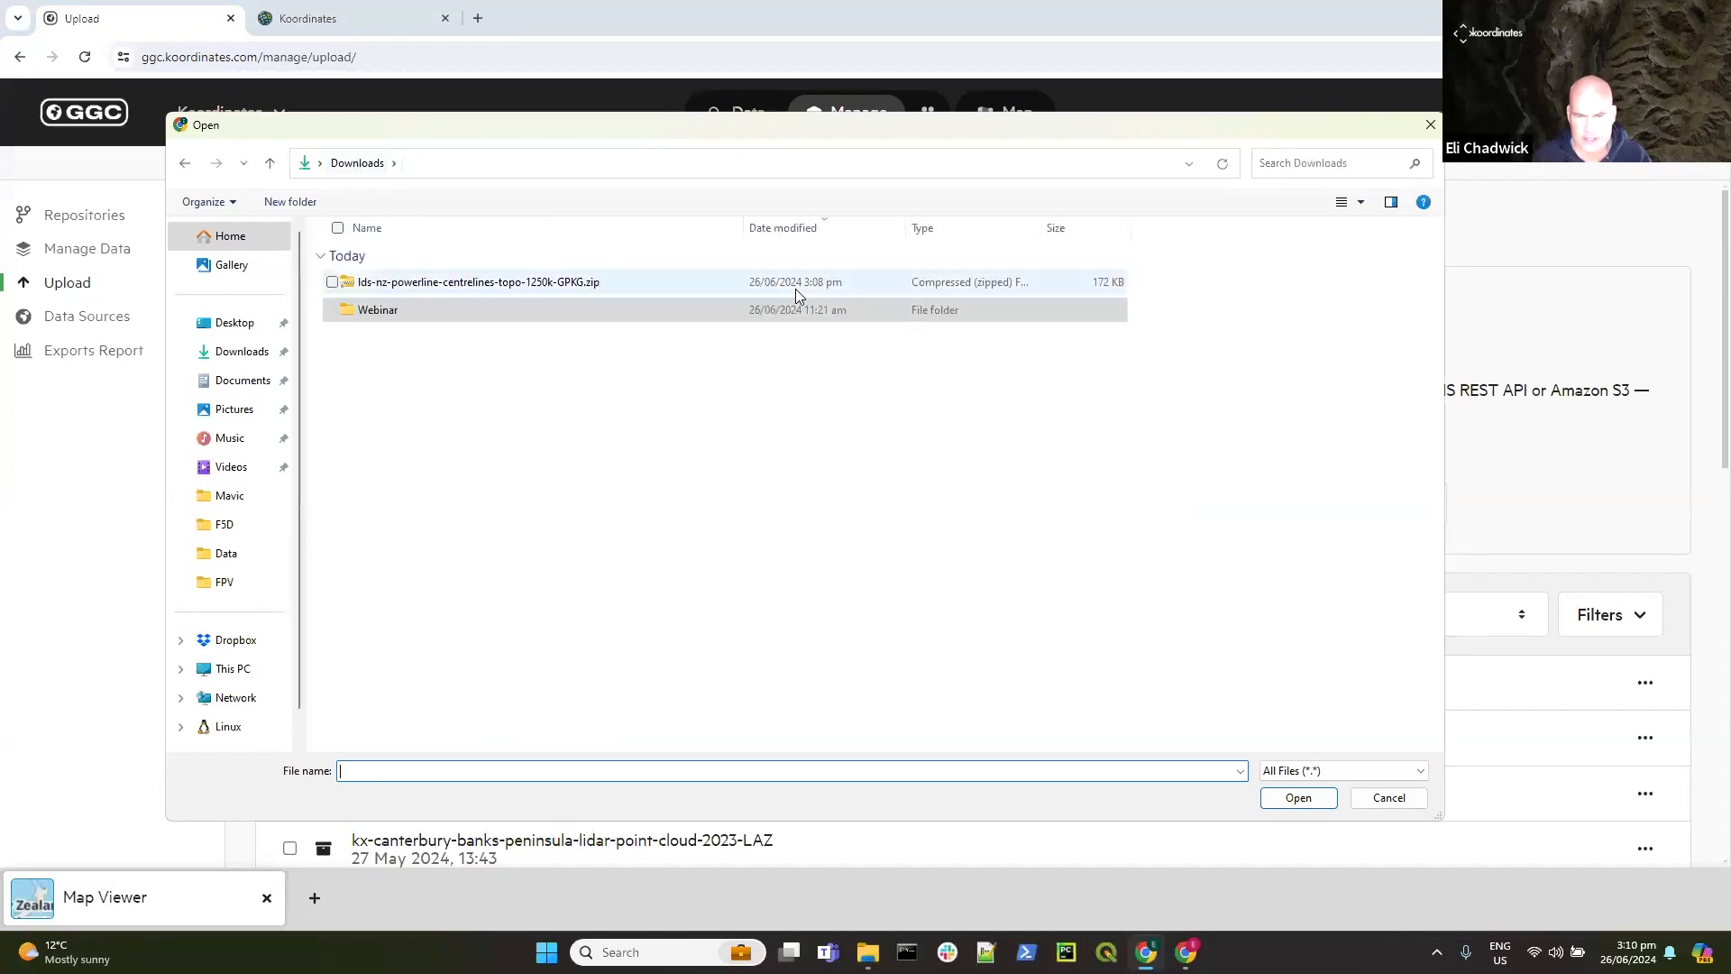
{"action": "left_click", "coordinate": [395, 286]}
{"action": "left_click", "coordinate": [1296, 799]}
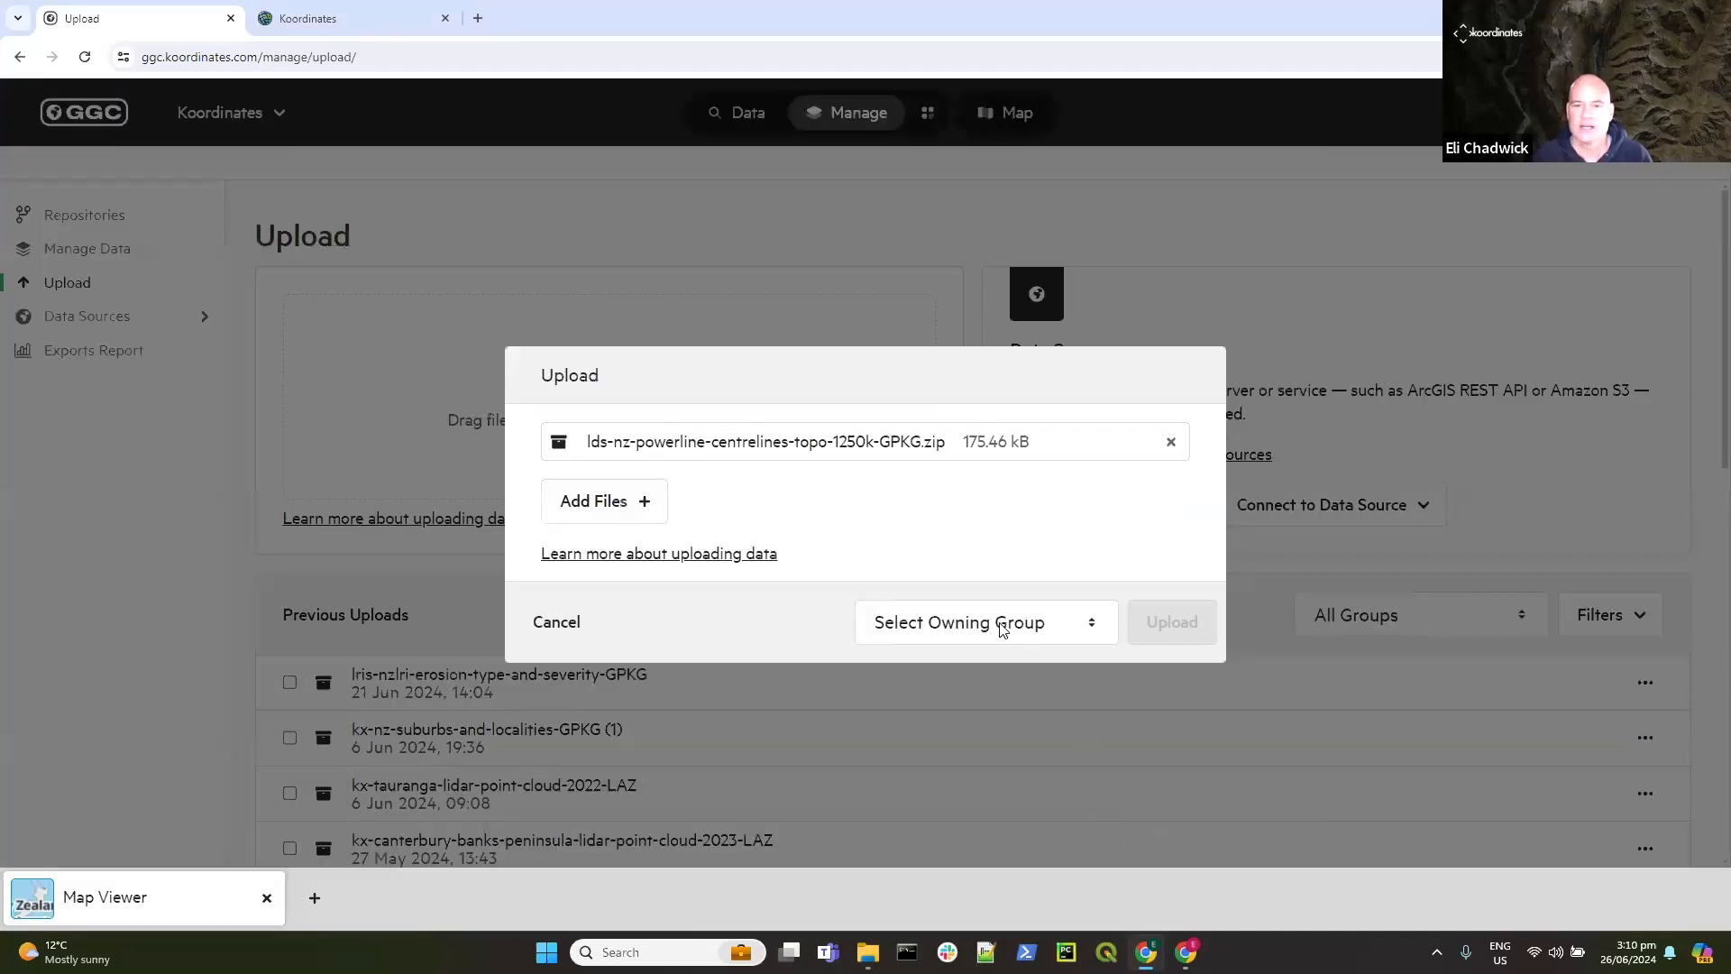
{"action": "left_click", "coordinate": [1000, 628]}
{"action": "left_click", "coordinate": [919, 495]}
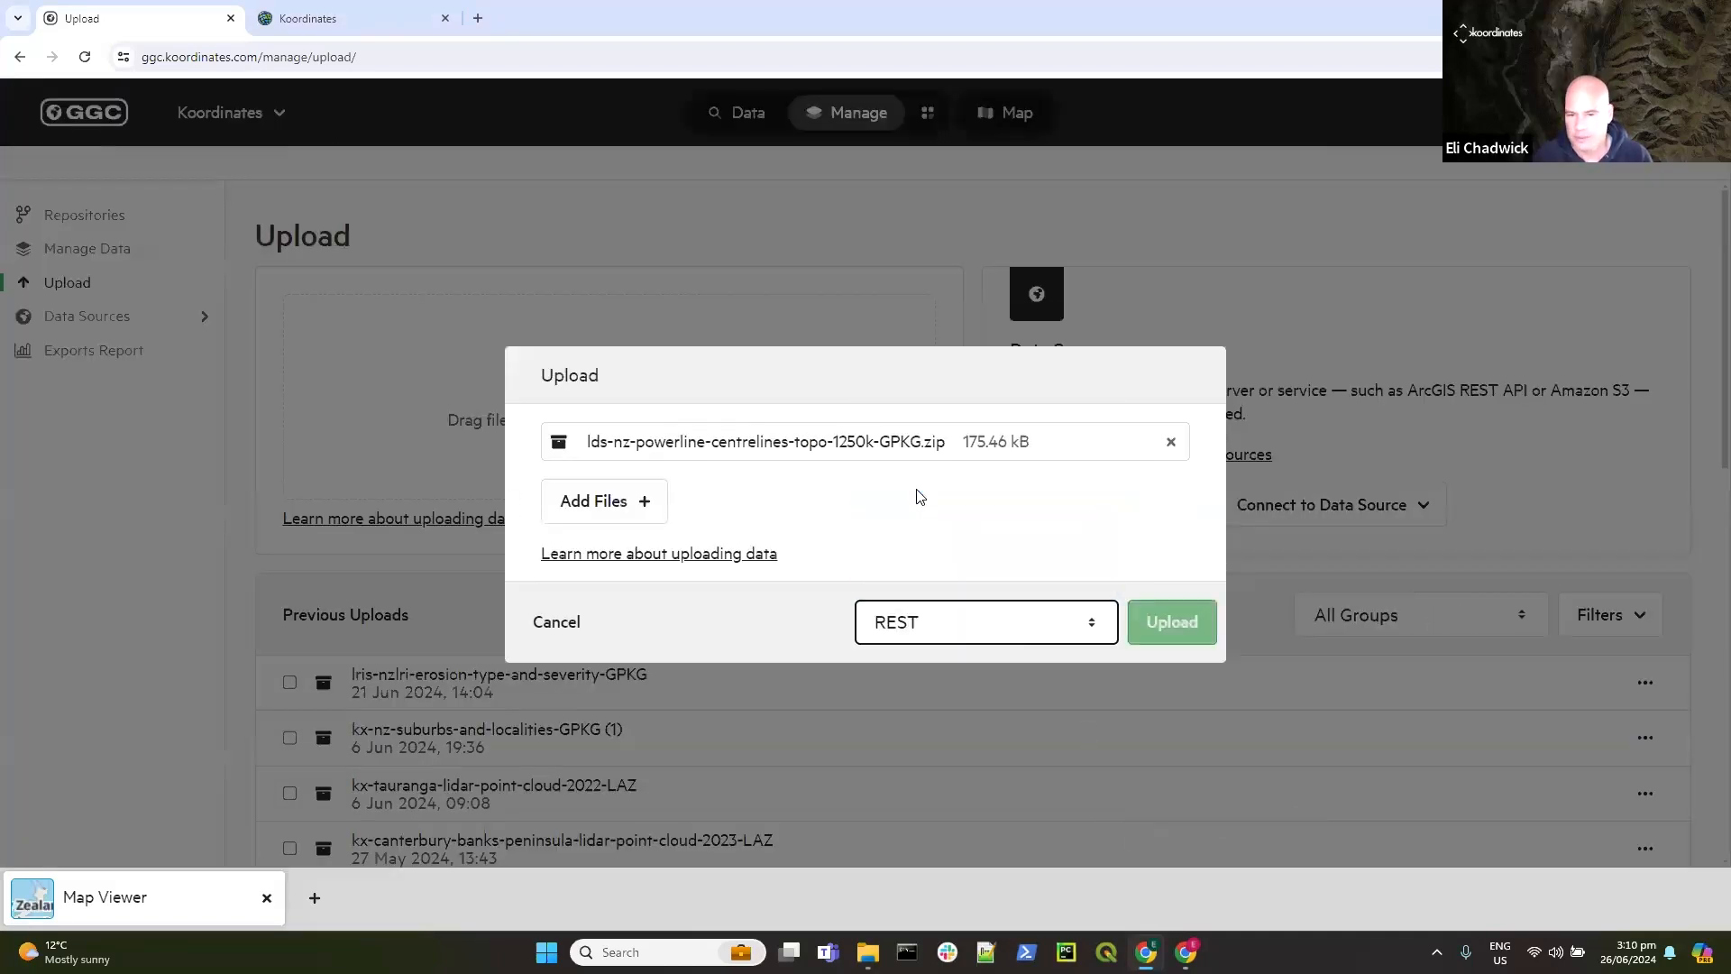
{"action": "left_click", "coordinate": [1162, 628]}
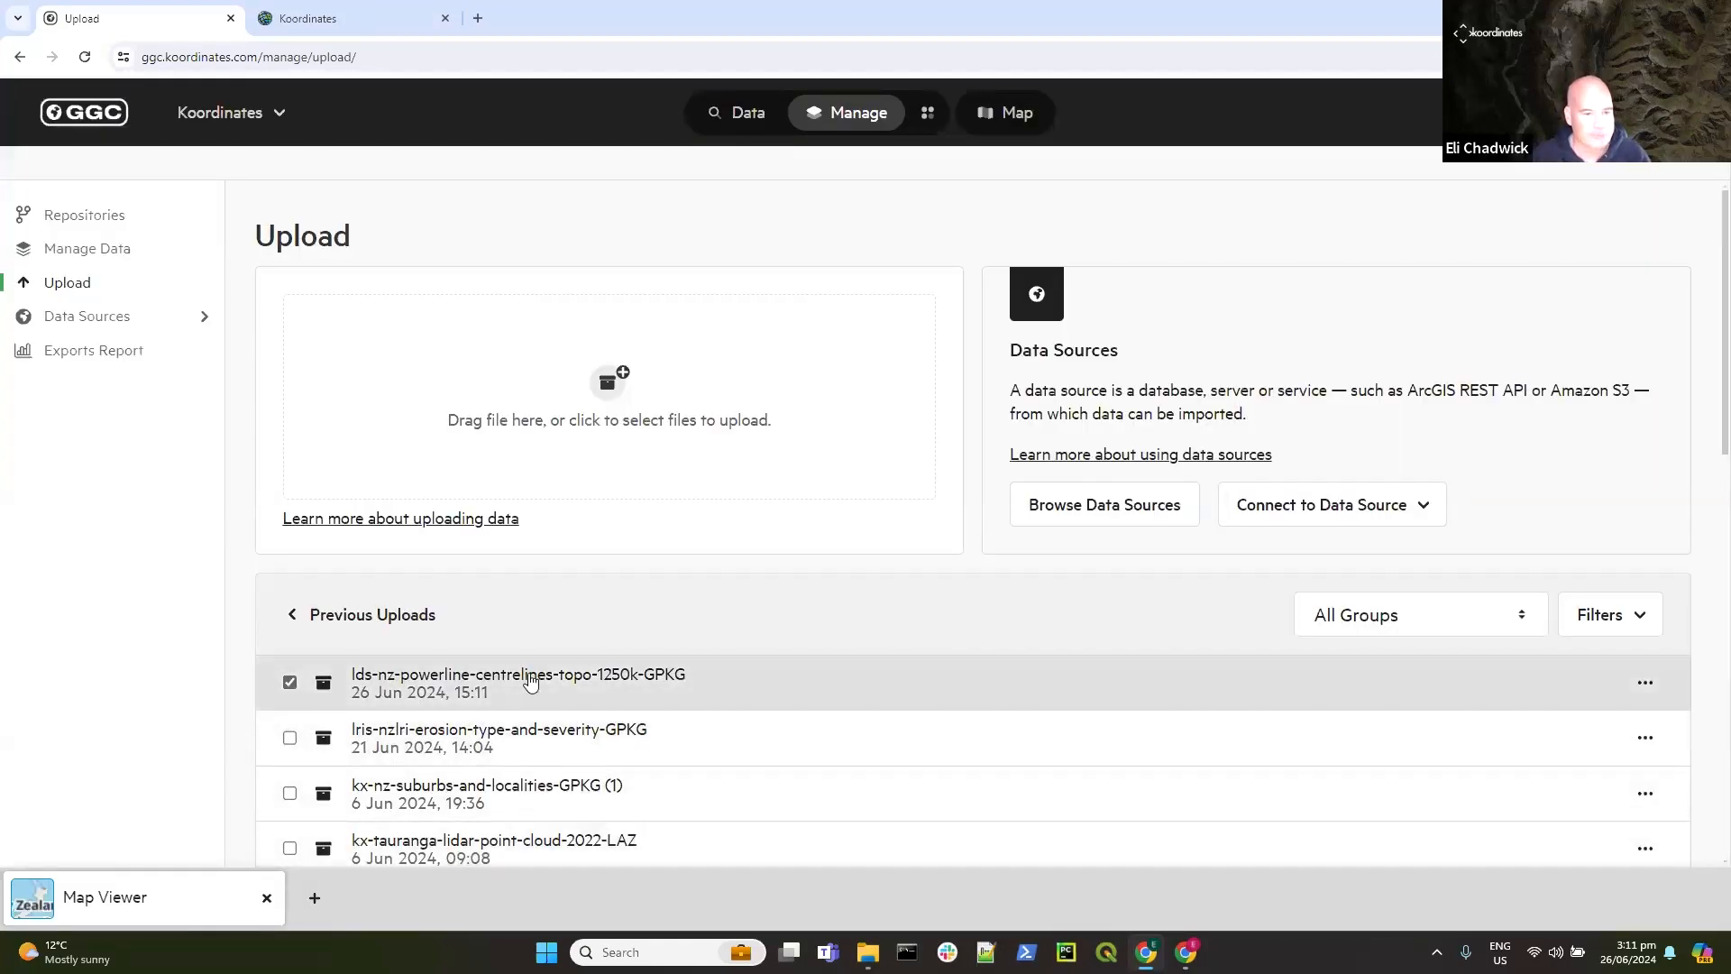
Step: Open the uploaded powerline archive and begin importing its nz_powerline_centrelines_topo_1250k layer
{"action": "scroll", "coordinate": [751, 737], "scroll_direction": "down", "scroll_amount": 2}
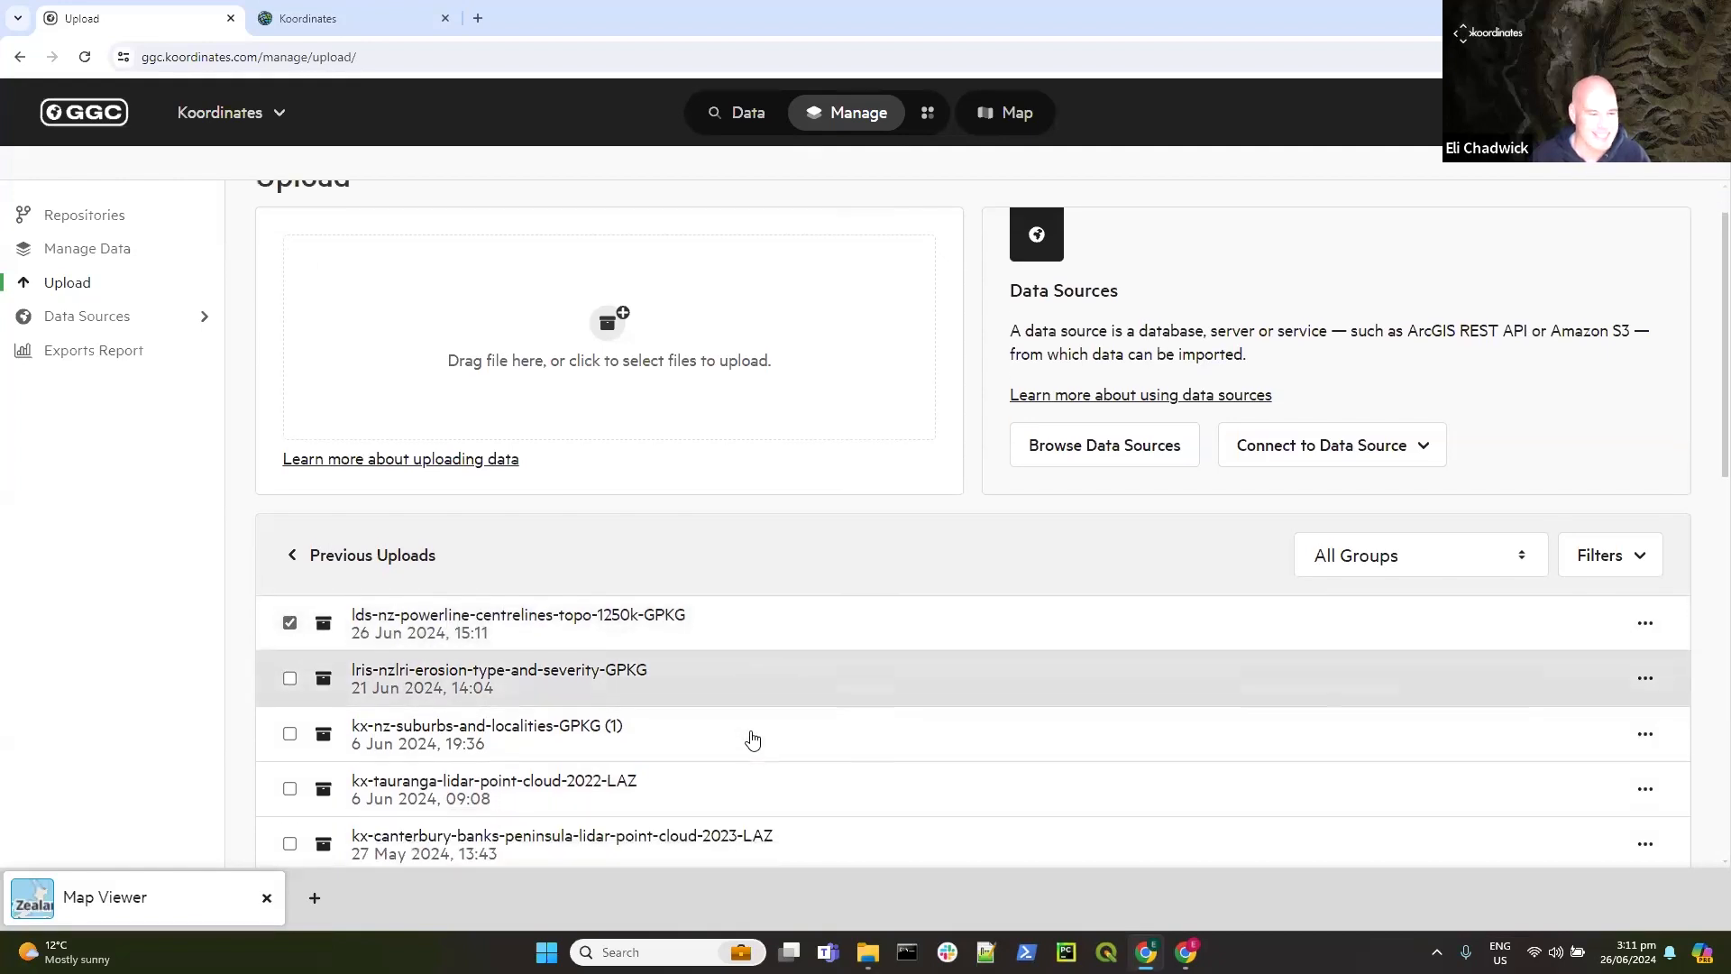
{"action": "scroll", "coordinate": [753, 739], "scroll_direction": "down", "scroll_amount": 6}
{"action": "scroll", "coordinate": [751, 738], "scroll_direction": "up", "scroll_amount": 7}
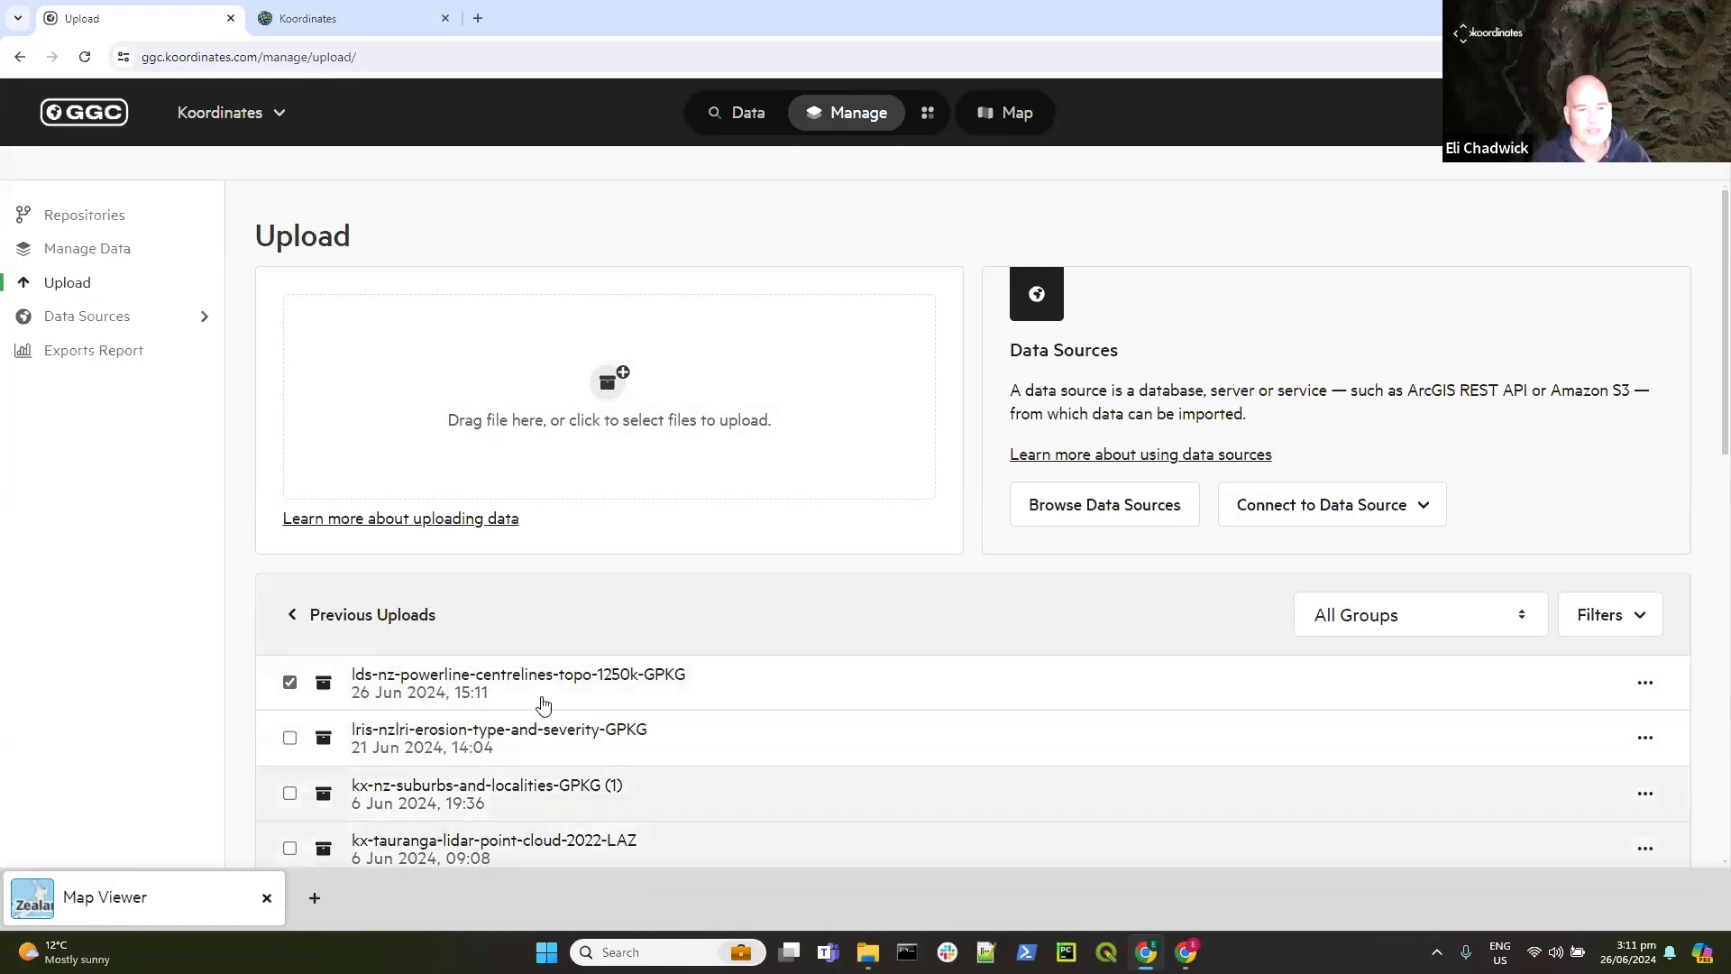
{"action": "scroll", "coordinate": [603, 742], "scroll_direction": "down", "scroll_amount": 1}
{"action": "scroll", "coordinate": [603, 742], "scroll_direction": "down", "scroll_amount": 2}
{"action": "scroll", "coordinate": [603, 742], "scroll_direction": "up", "scroll_amount": 2}
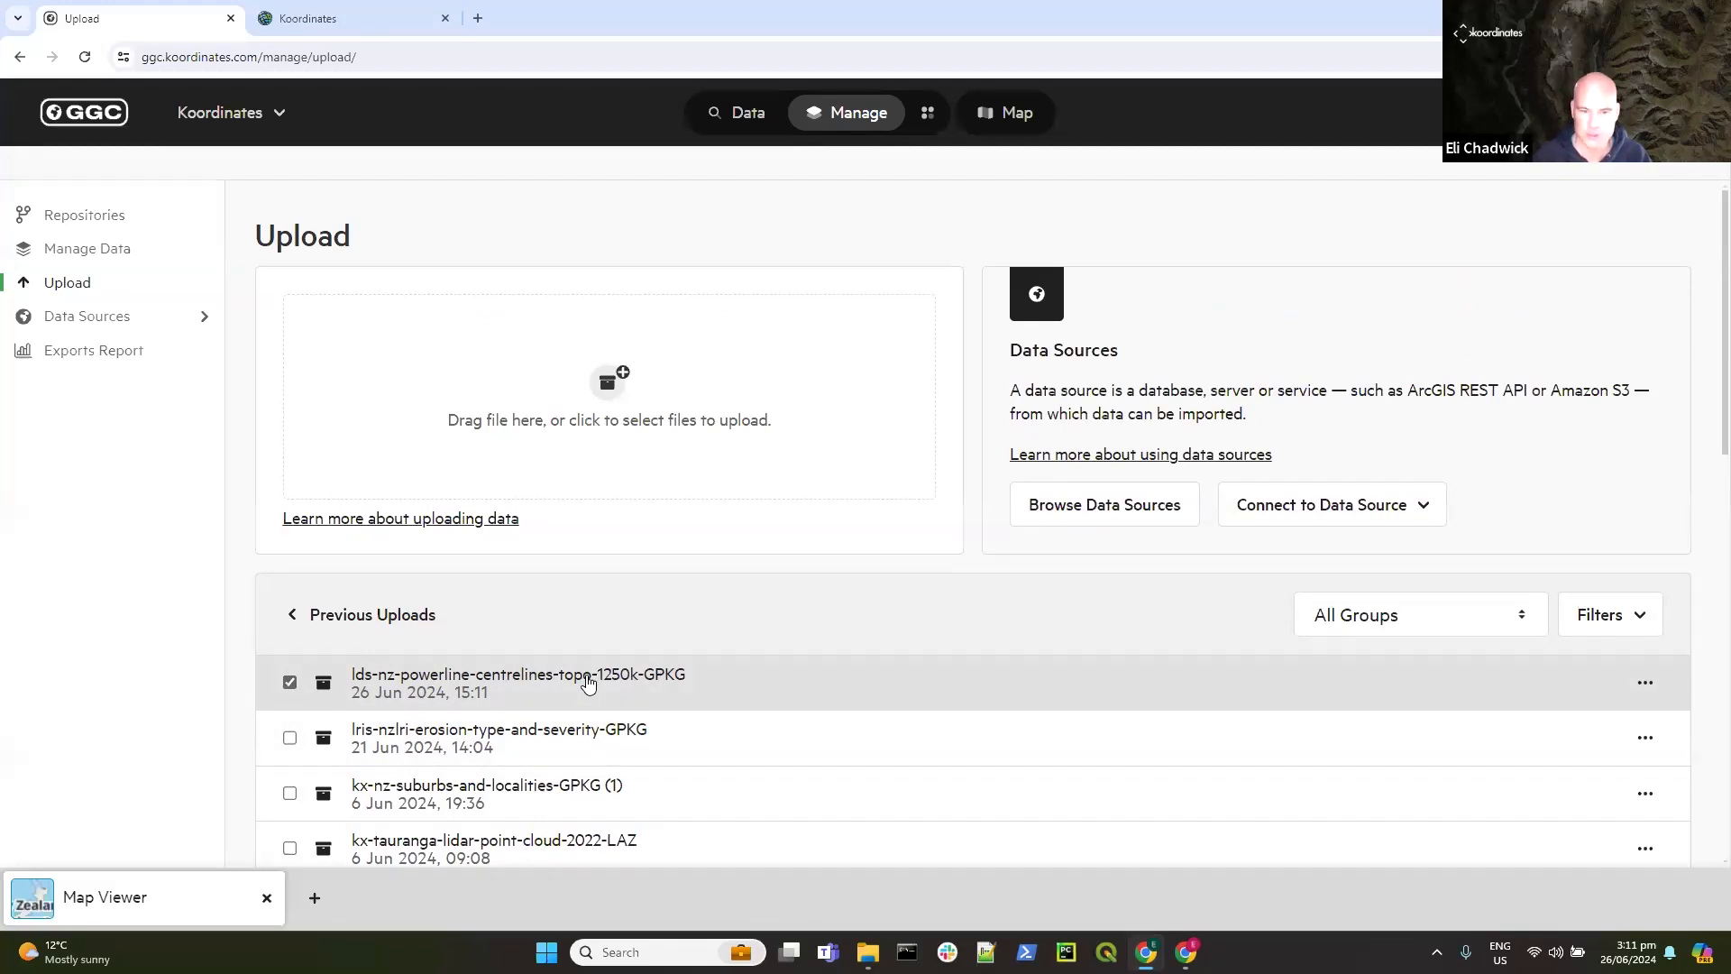
{"action": "left_click", "coordinate": [588, 682]}
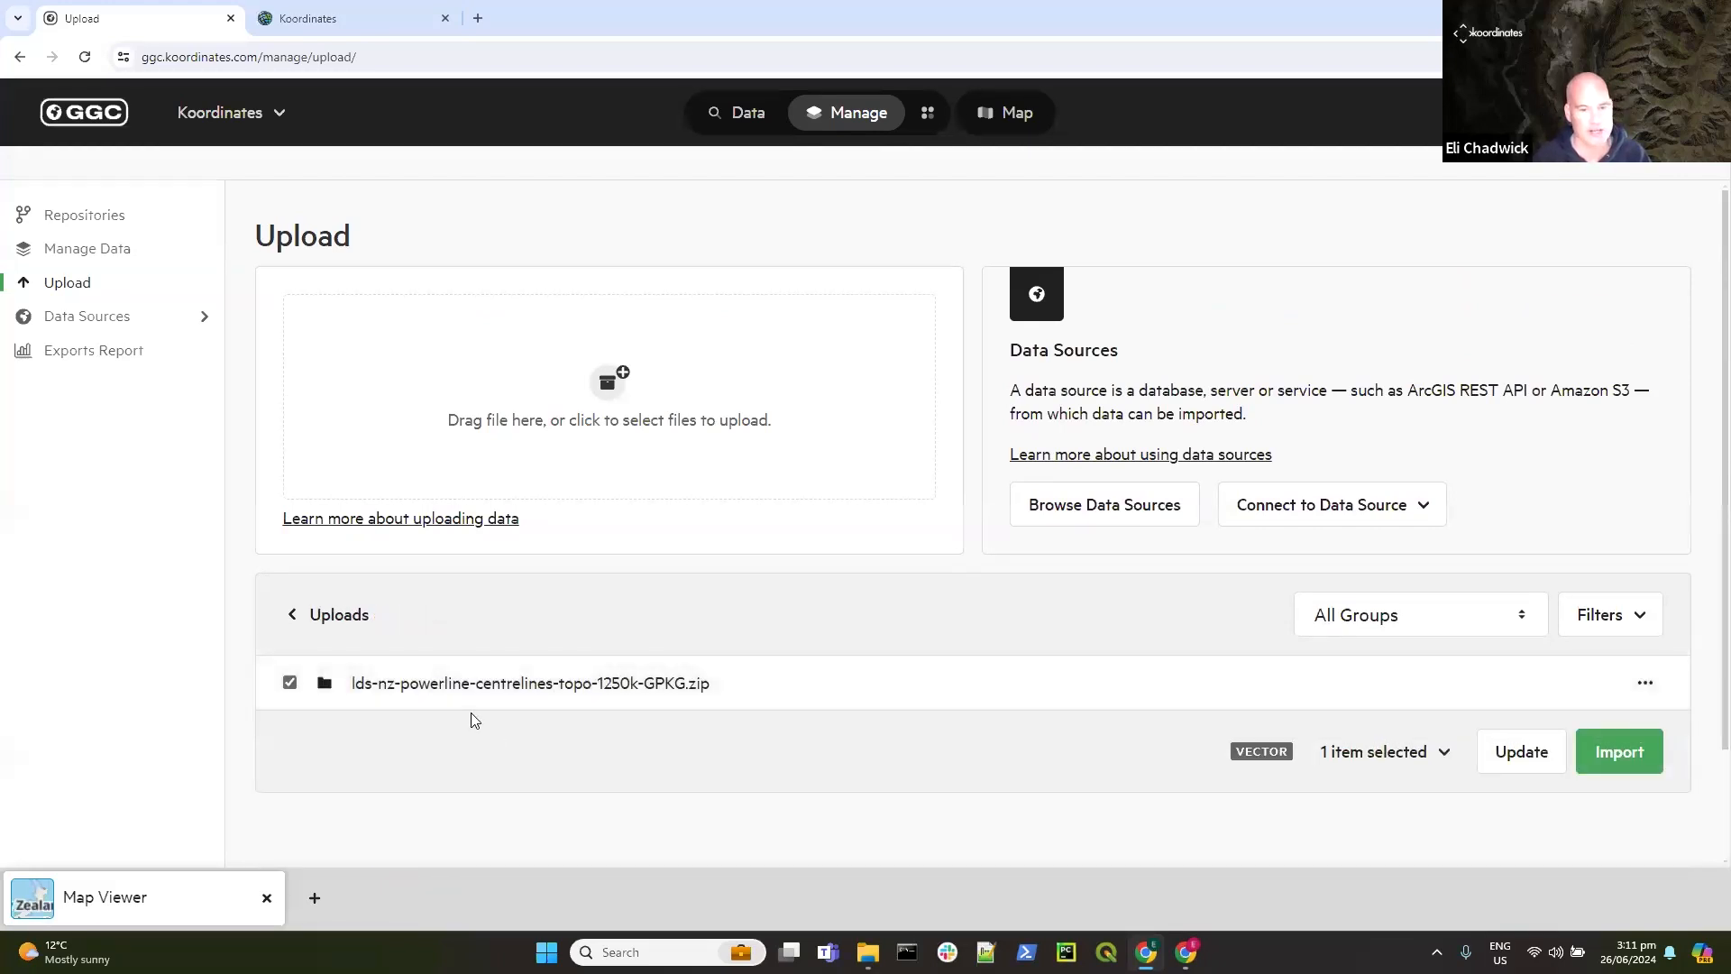
{"action": "left_click", "coordinate": [560, 690]}
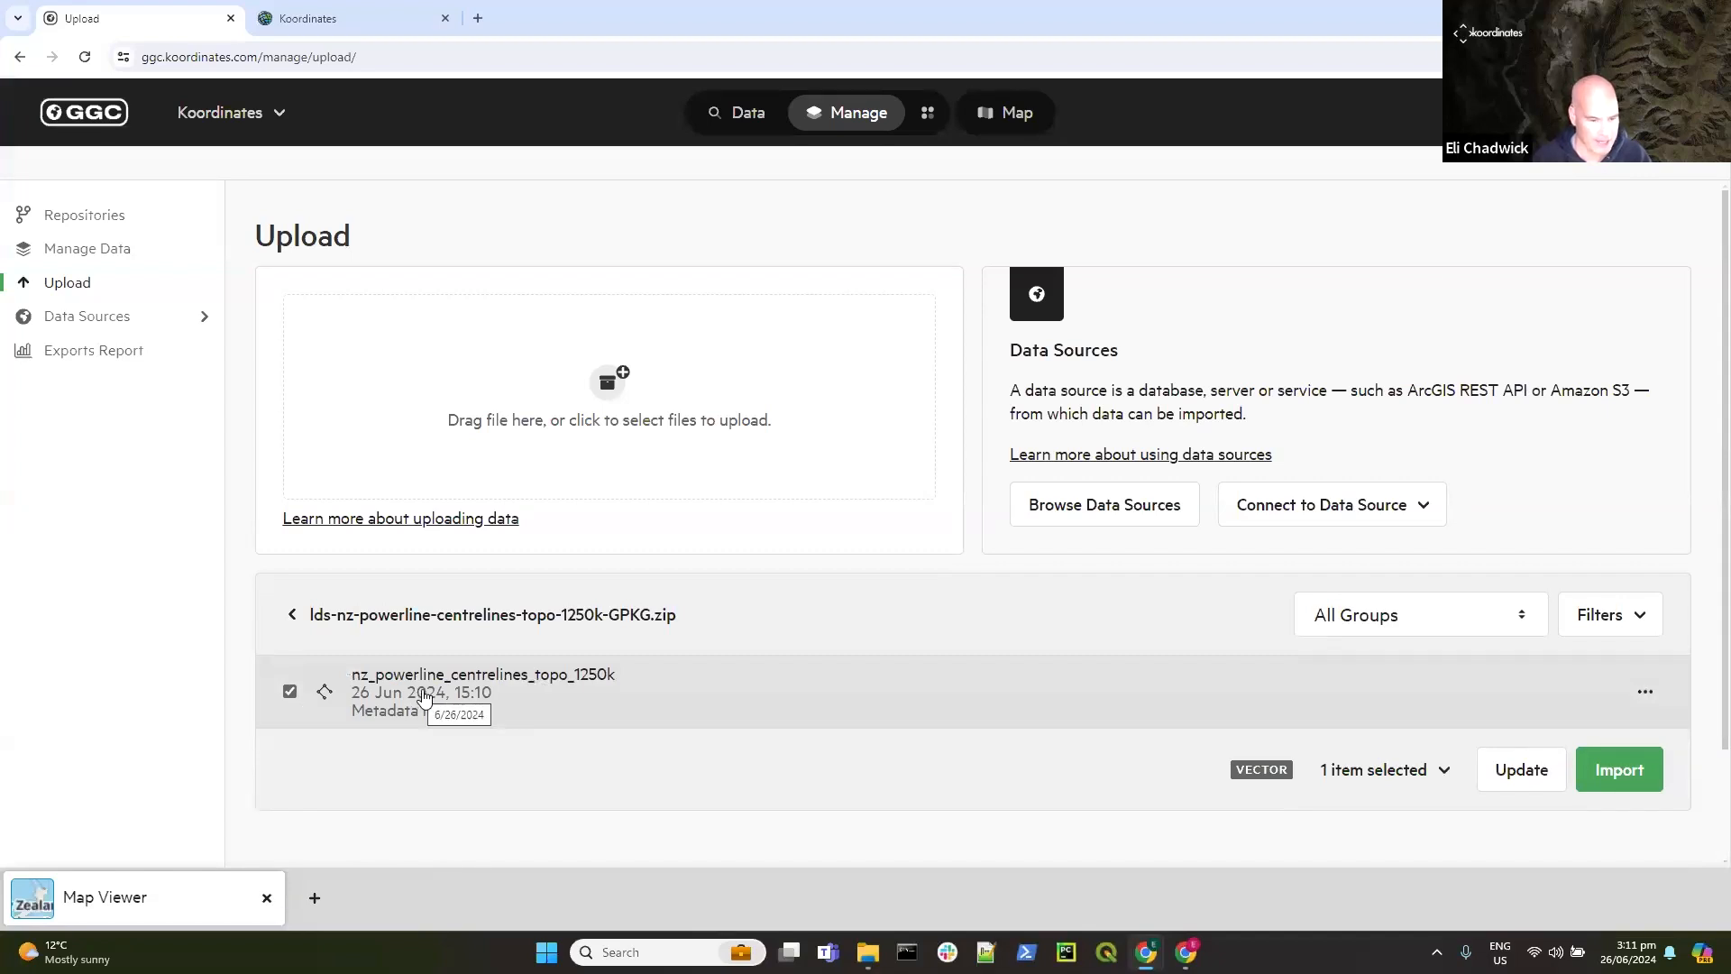
{"action": "left_click", "coordinate": [1621, 789]}
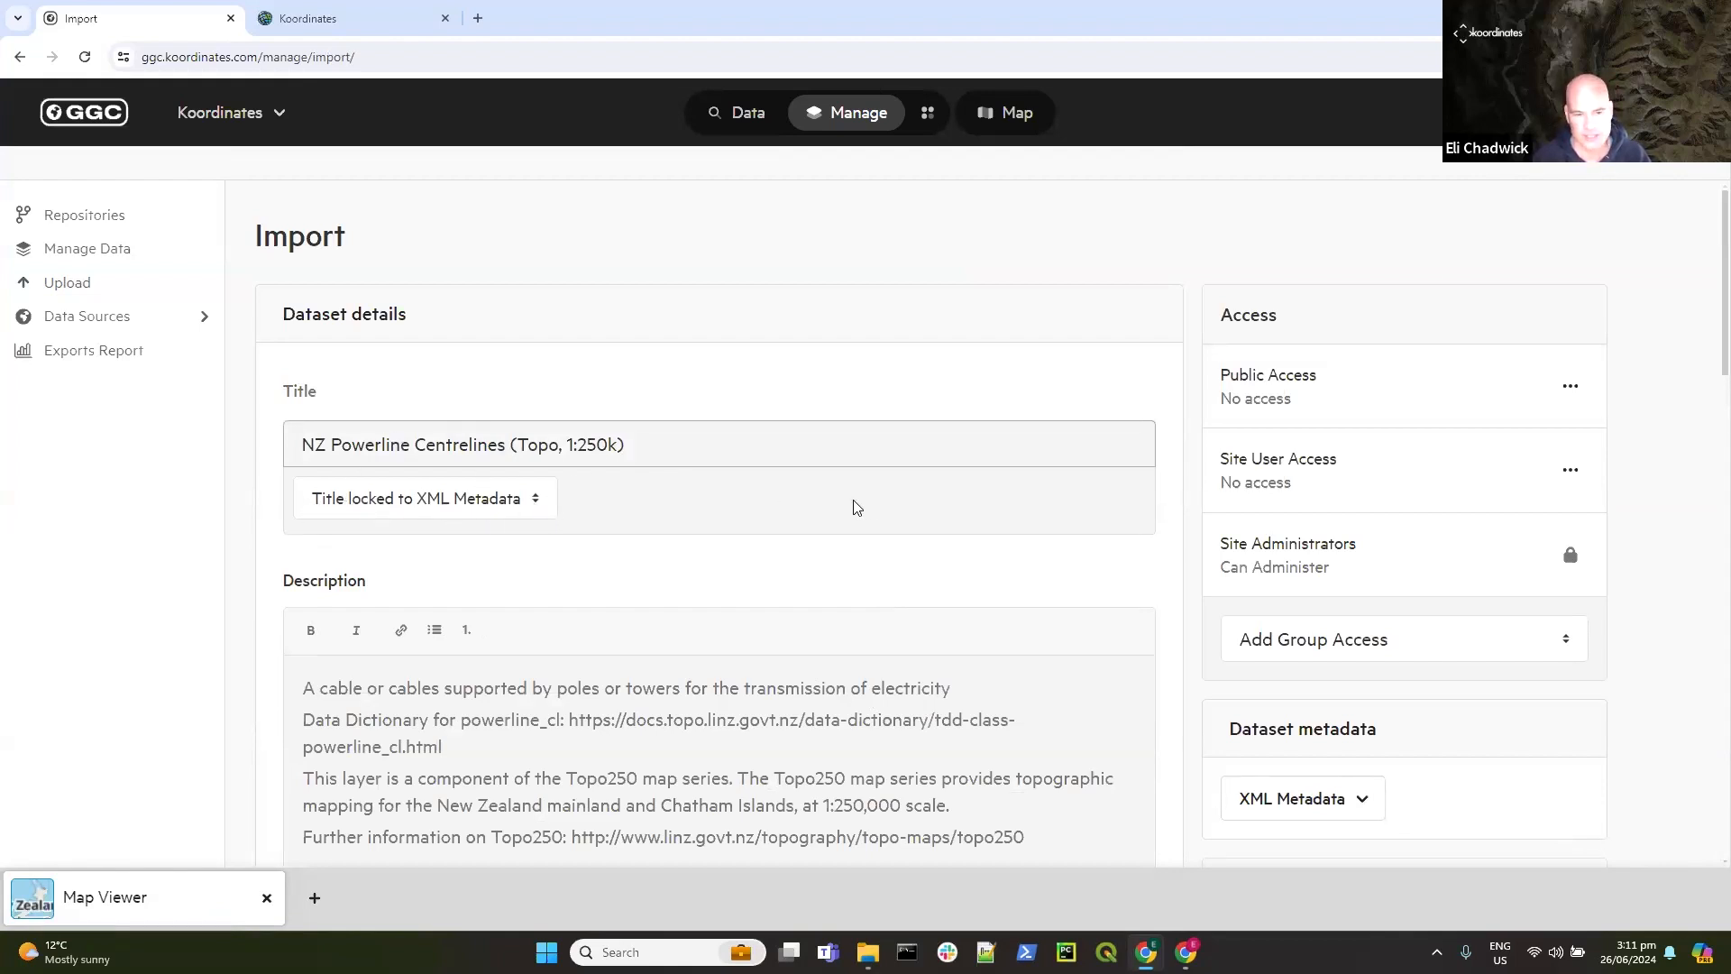
Step: Review the dataset's title, description lock options, attachment options, tags and owning group on the Import page
{"action": "scroll", "coordinate": [855, 506], "scroll_direction": "down", "scroll_amount": 1}
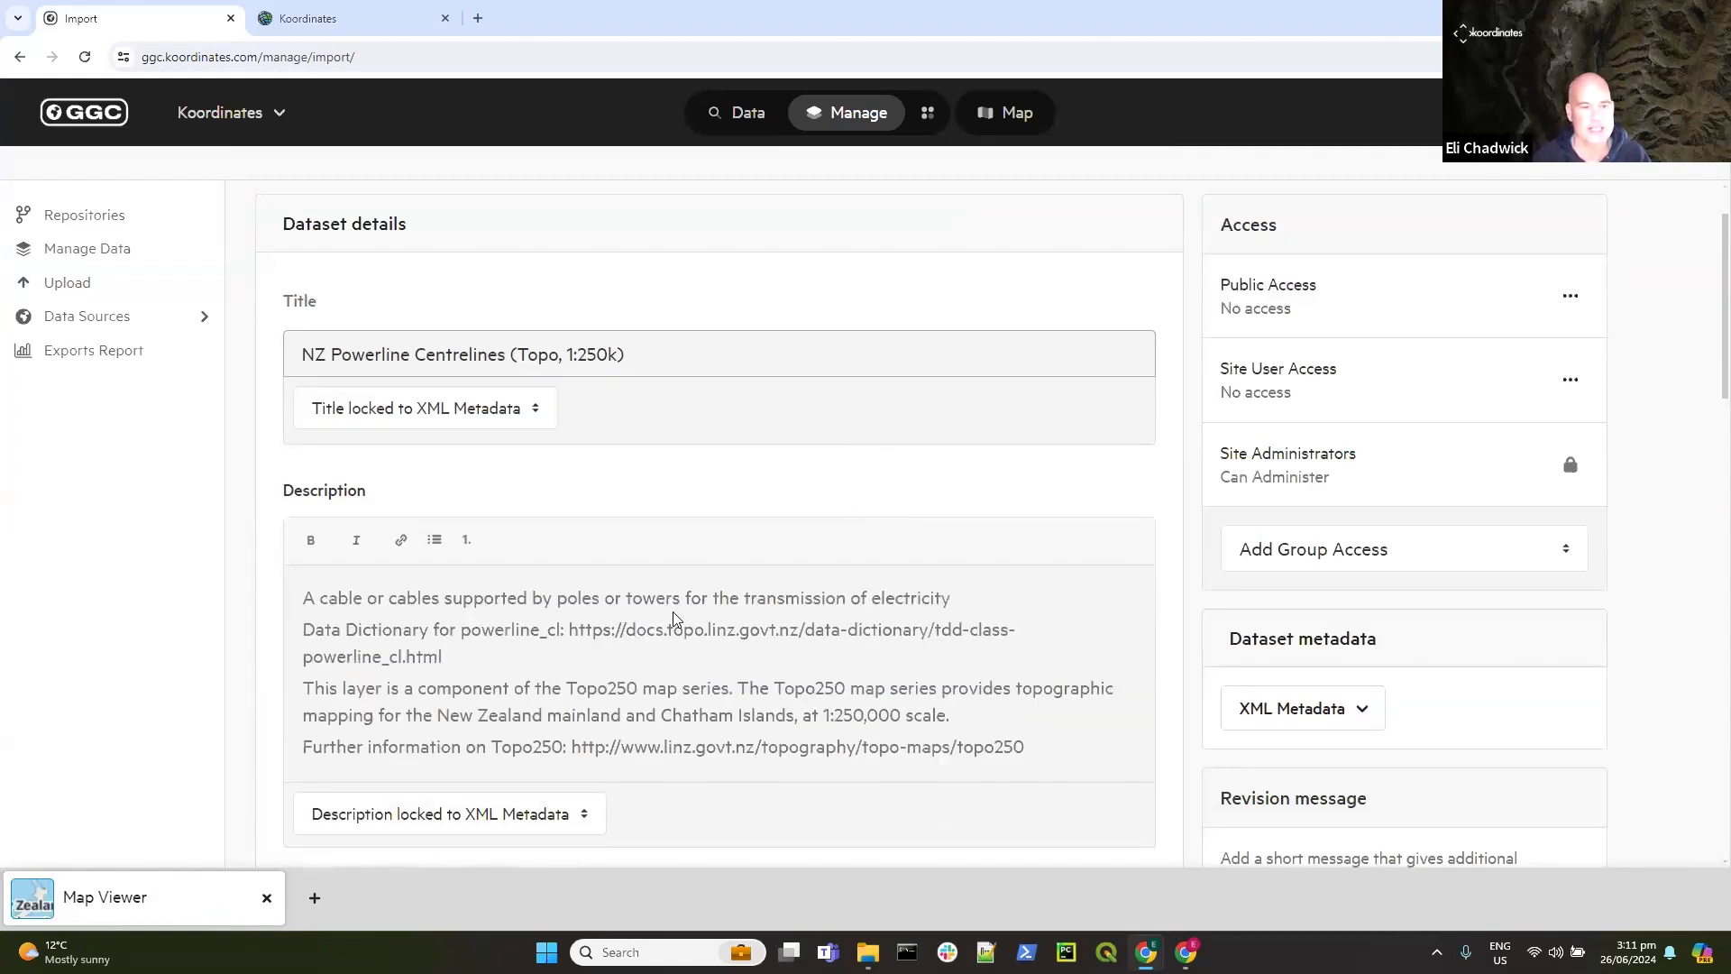
{"action": "scroll", "coordinate": [736, 700], "scroll_direction": "down", "scroll_amount": 1}
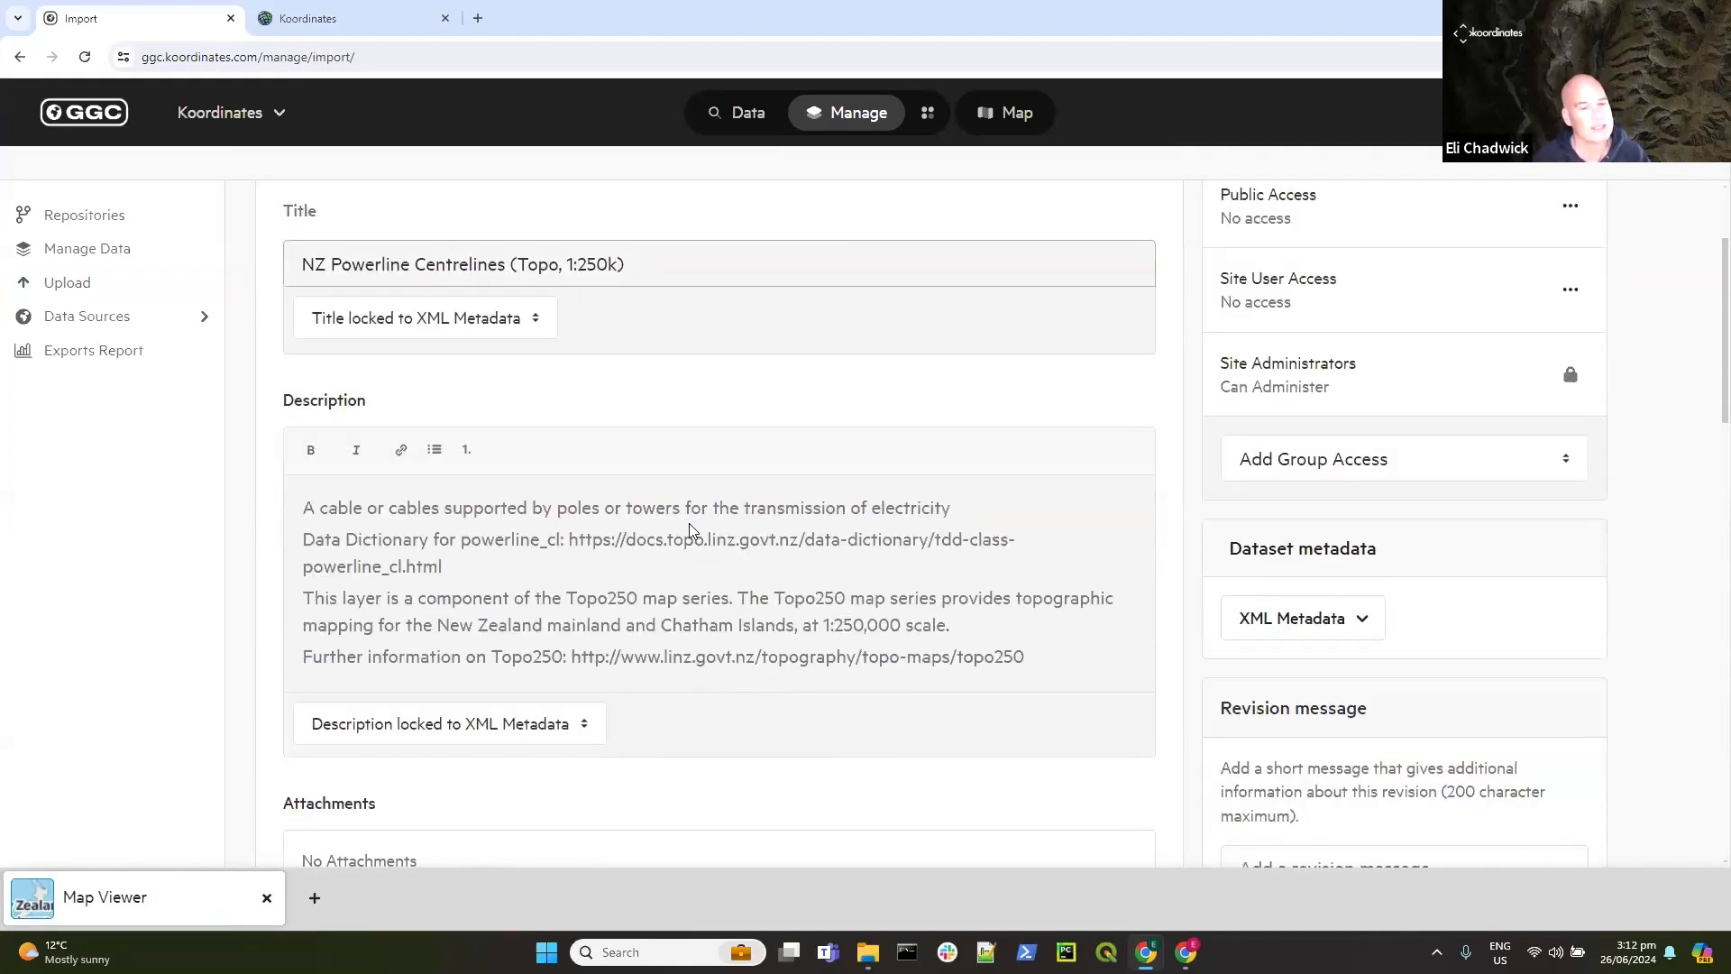
{"action": "left_click", "coordinate": [577, 722]}
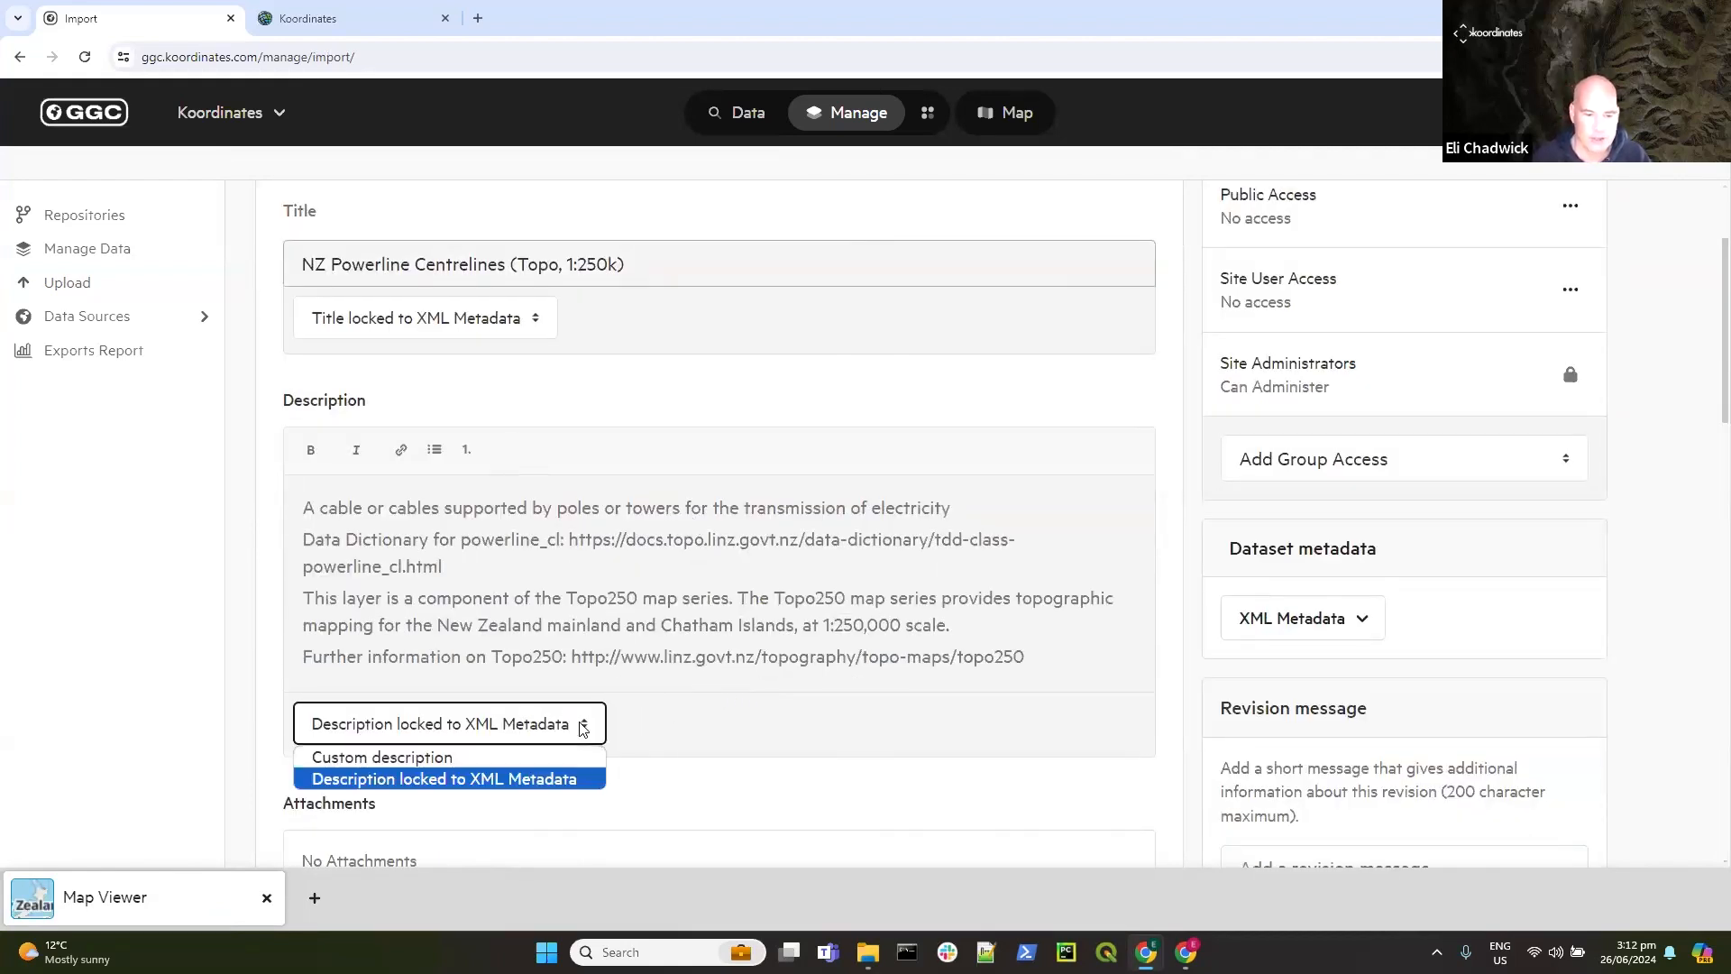
{"action": "left_click", "coordinate": [736, 727]}
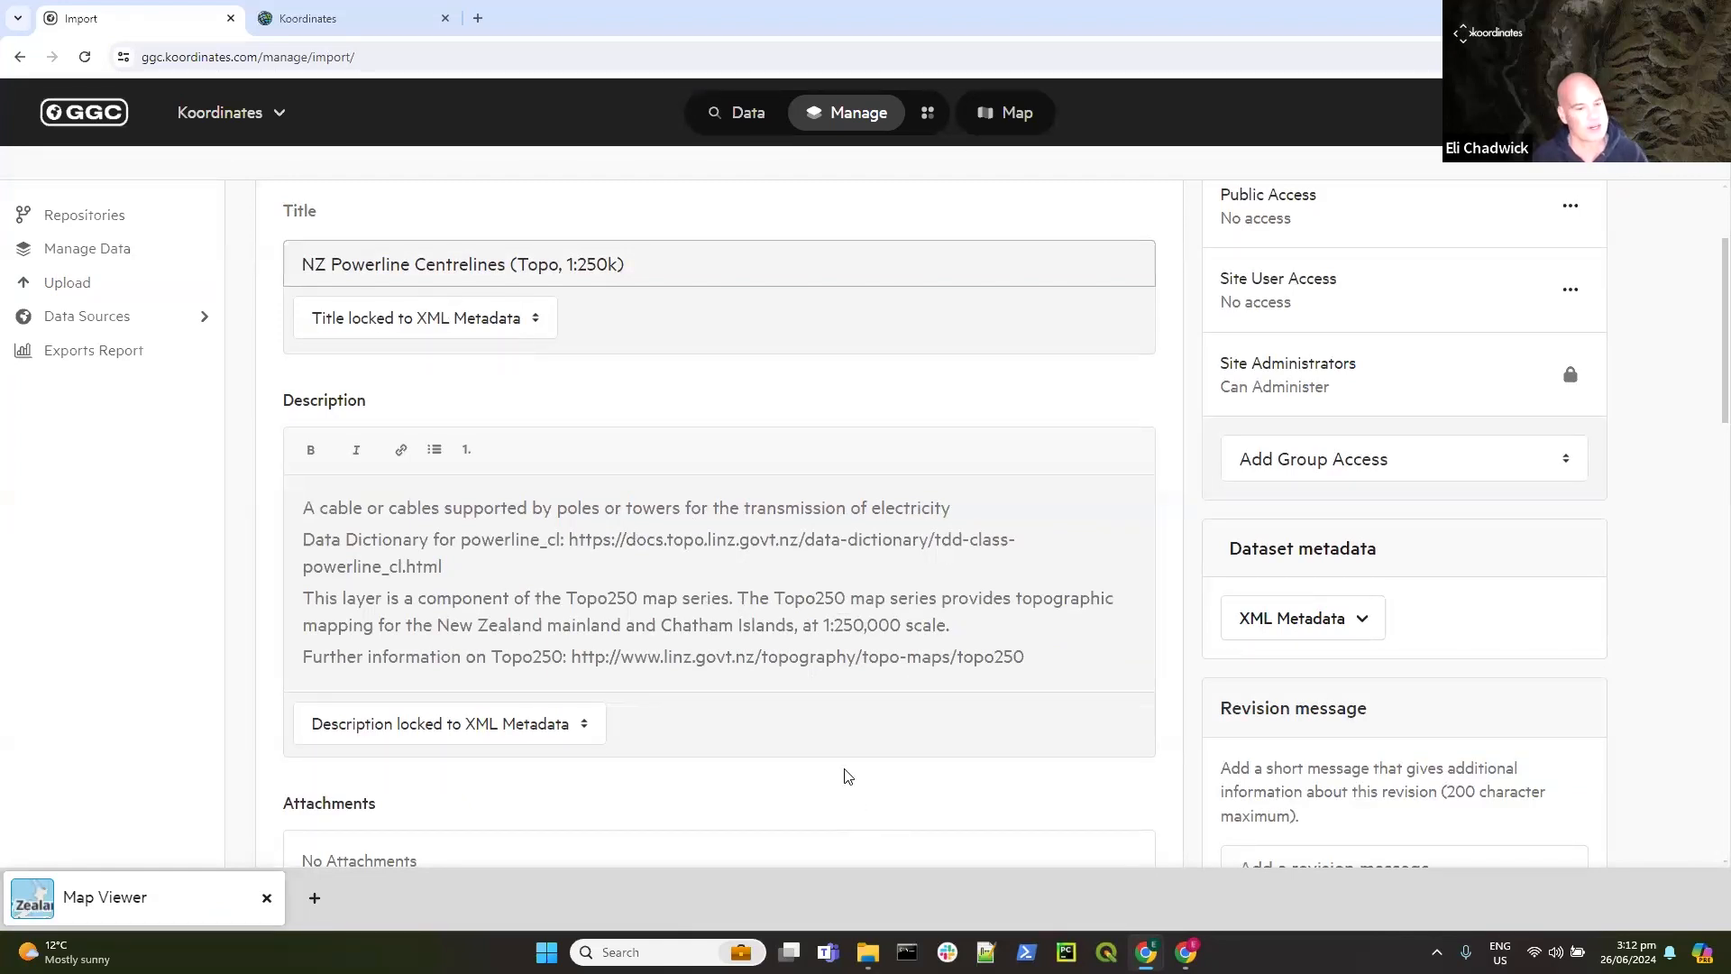
{"action": "scroll", "coordinate": [847, 776], "scroll_direction": "down", "scroll_amount": 1}
{"action": "scroll", "coordinate": [848, 776], "scroll_direction": "down", "scroll_amount": 3}
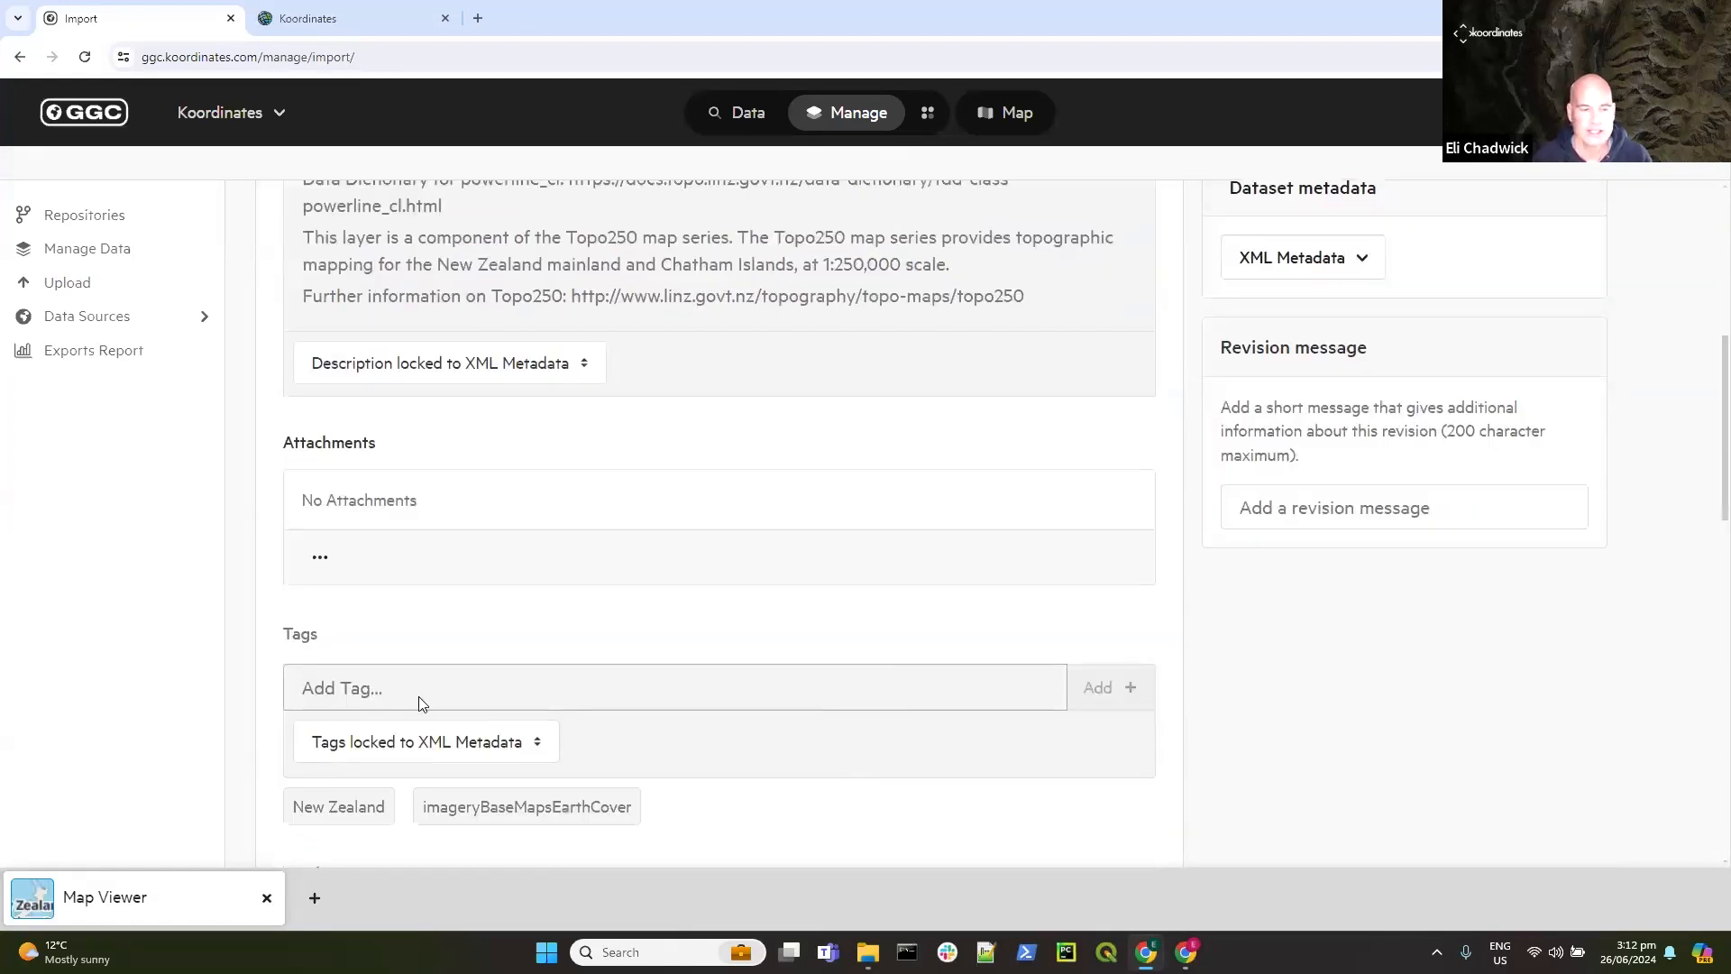
{"action": "left_click", "coordinate": [320, 559]}
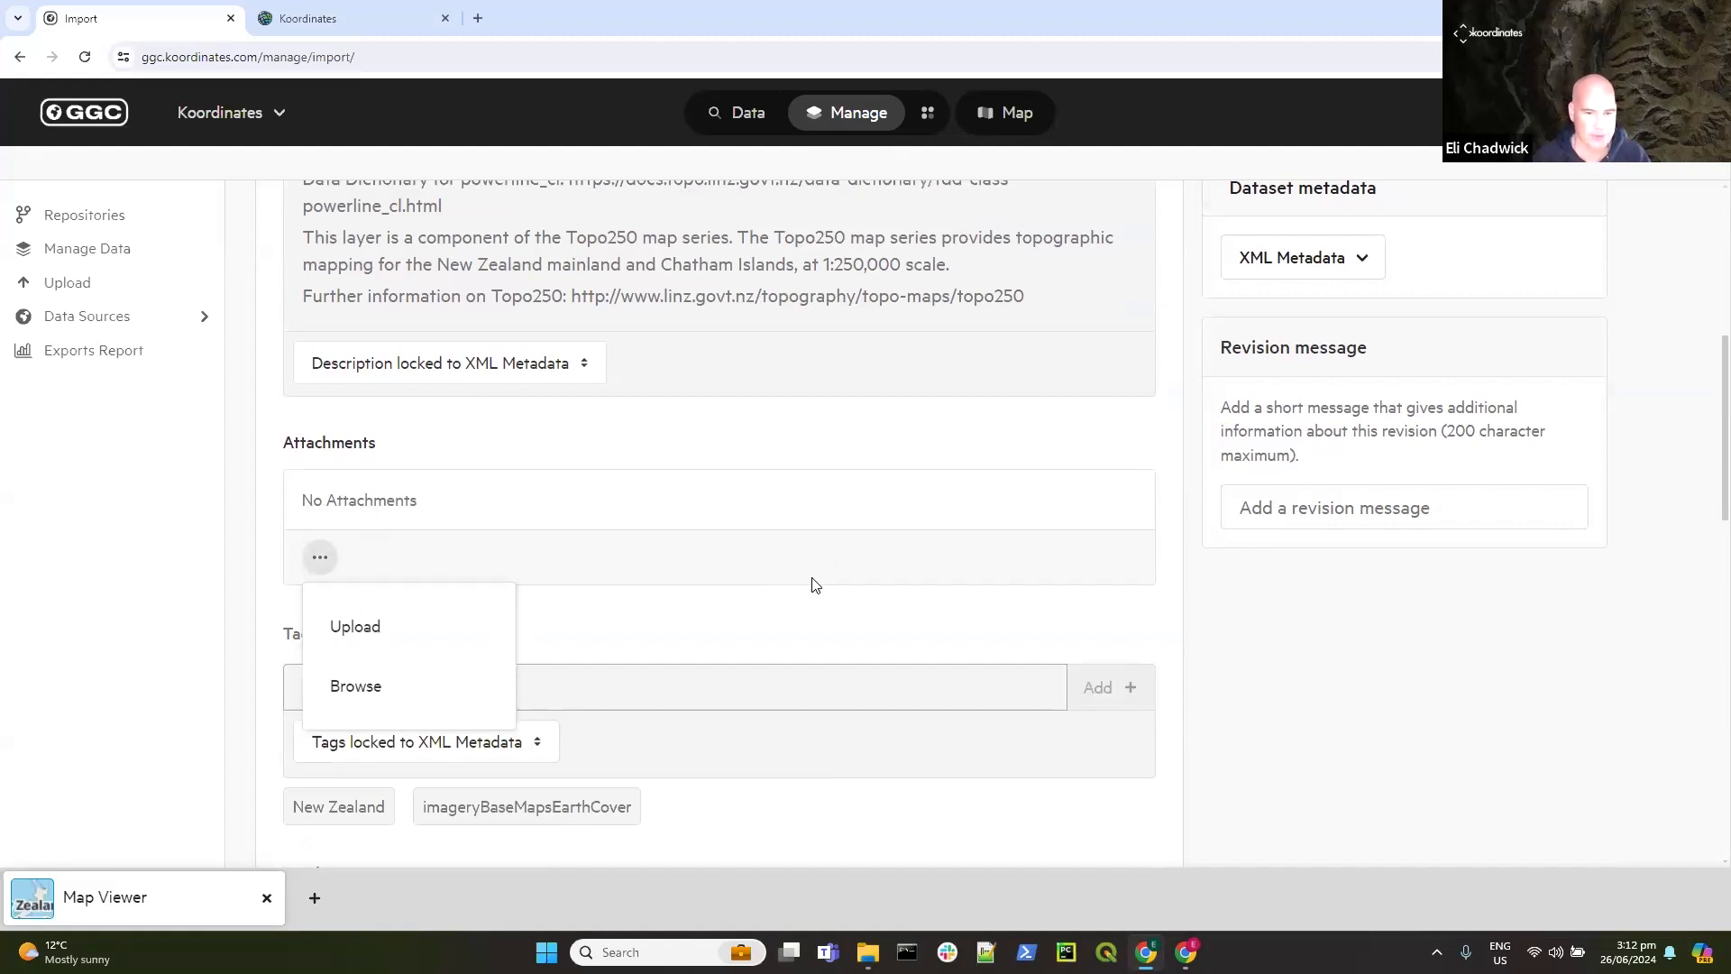
{"action": "left_click", "coordinate": [758, 563]}
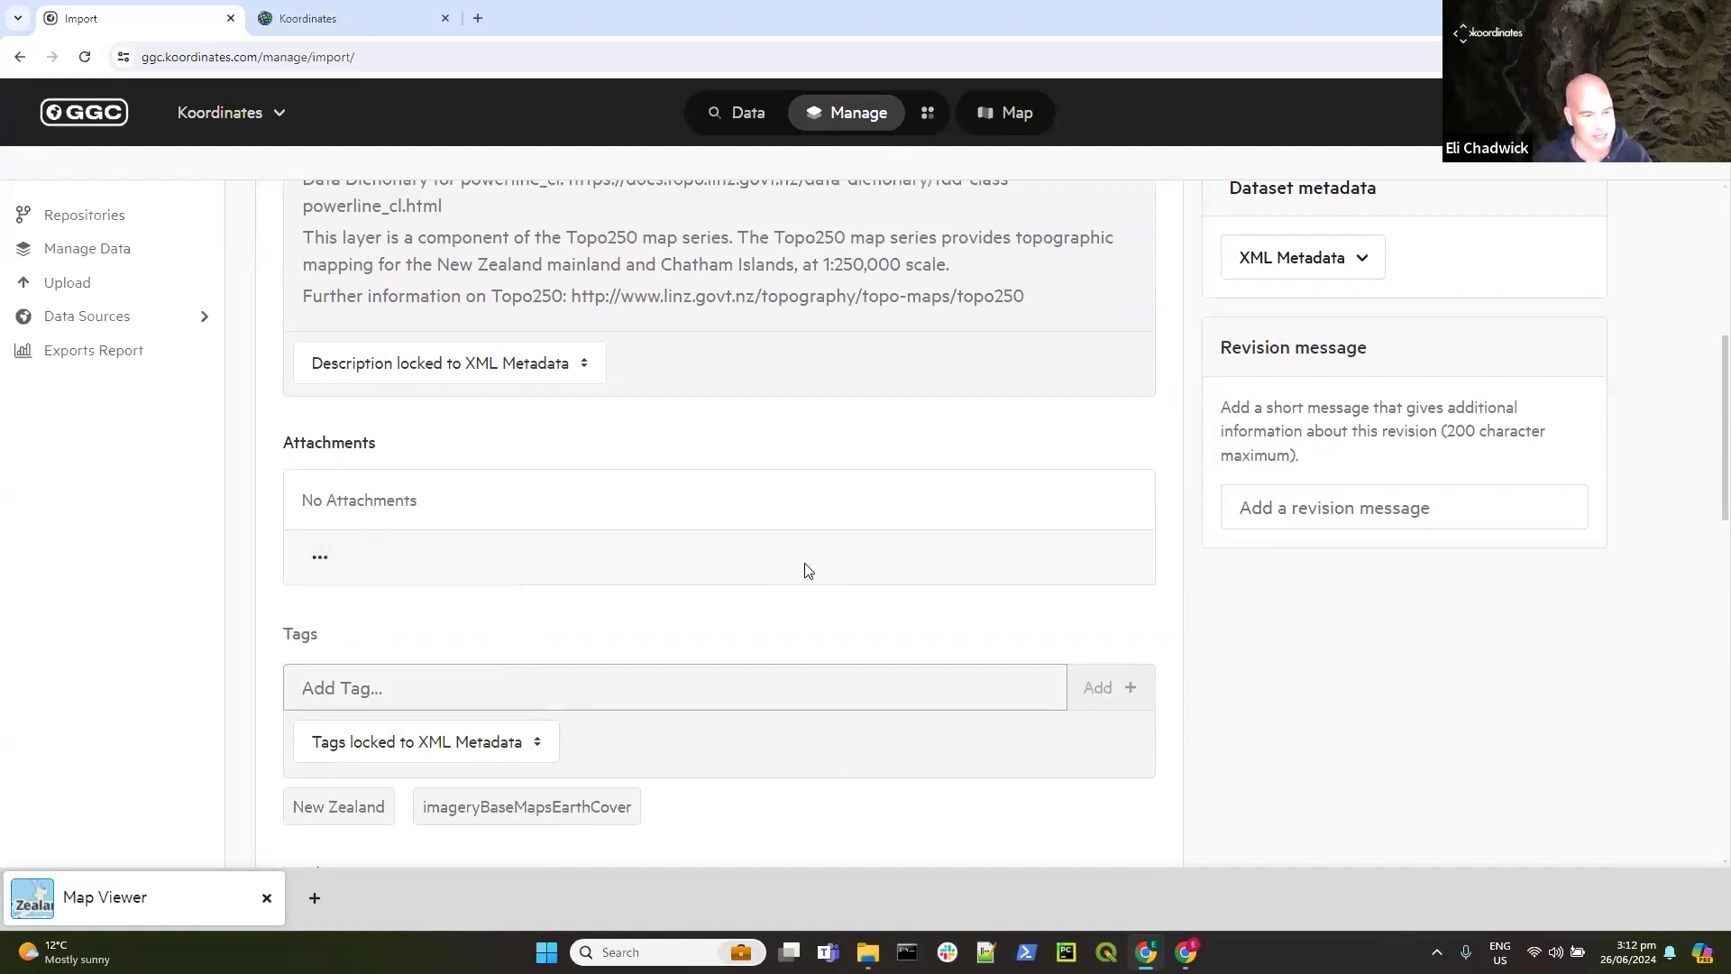
{"action": "scroll", "coordinate": [806, 570], "scroll_direction": "down", "scroll_amount": 3}
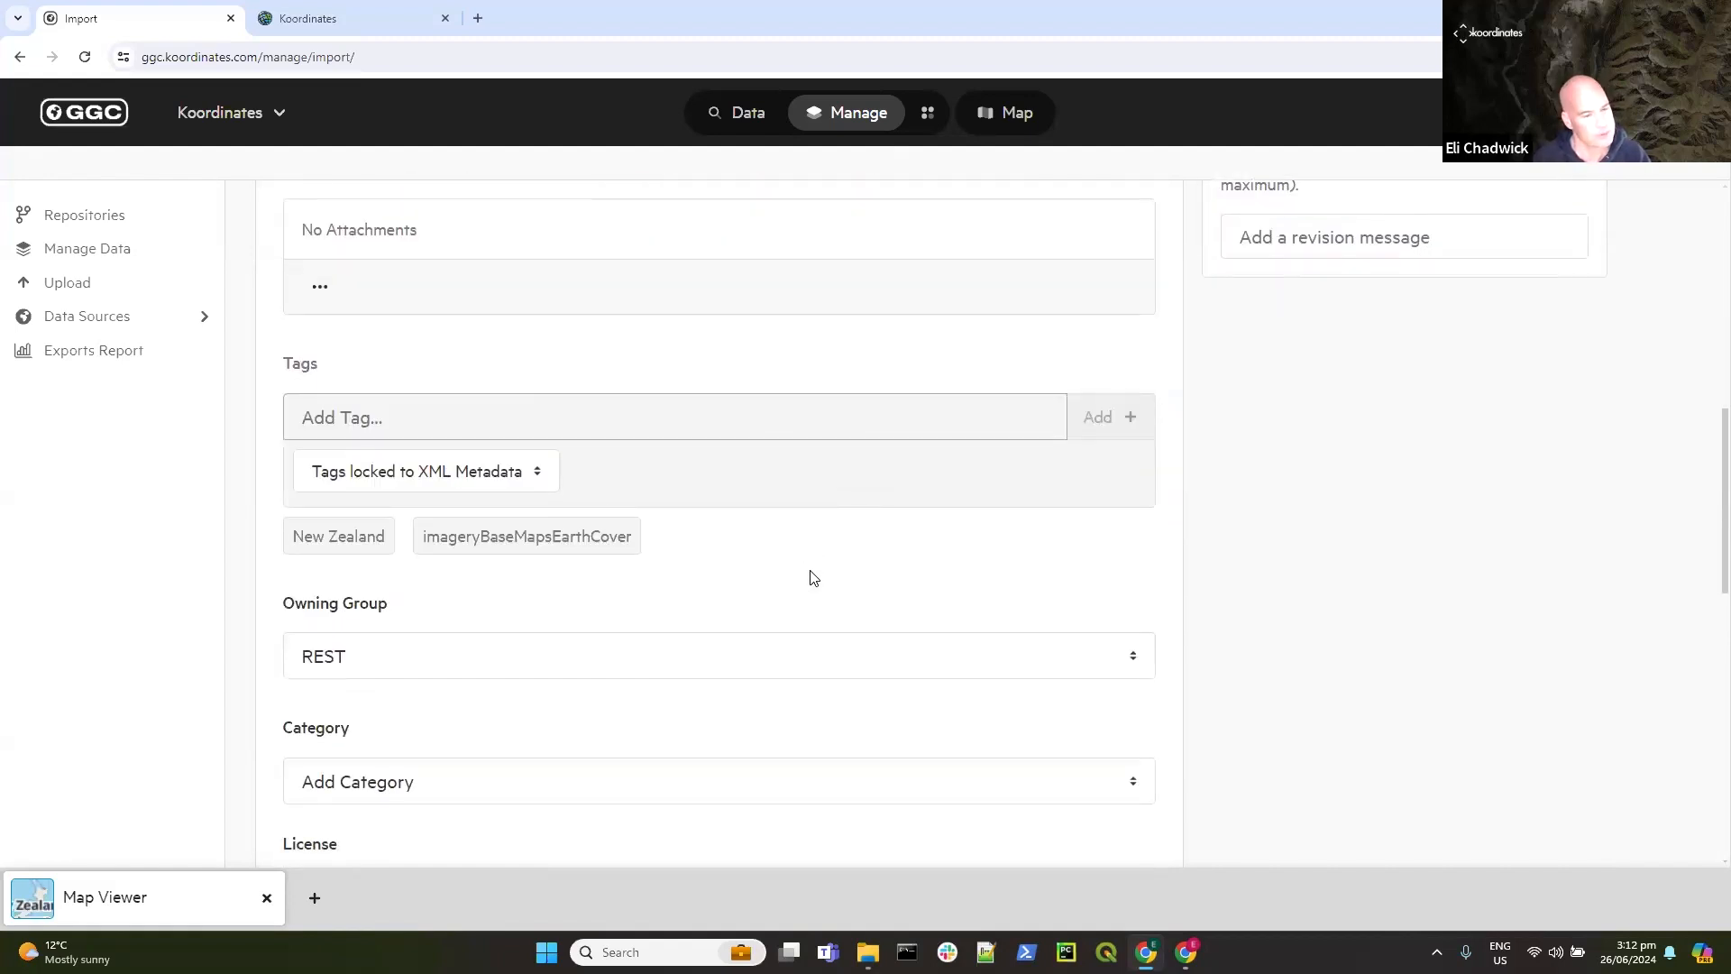
{"action": "scroll", "coordinate": [812, 577], "scroll_direction": "down", "scroll_amount": 1}
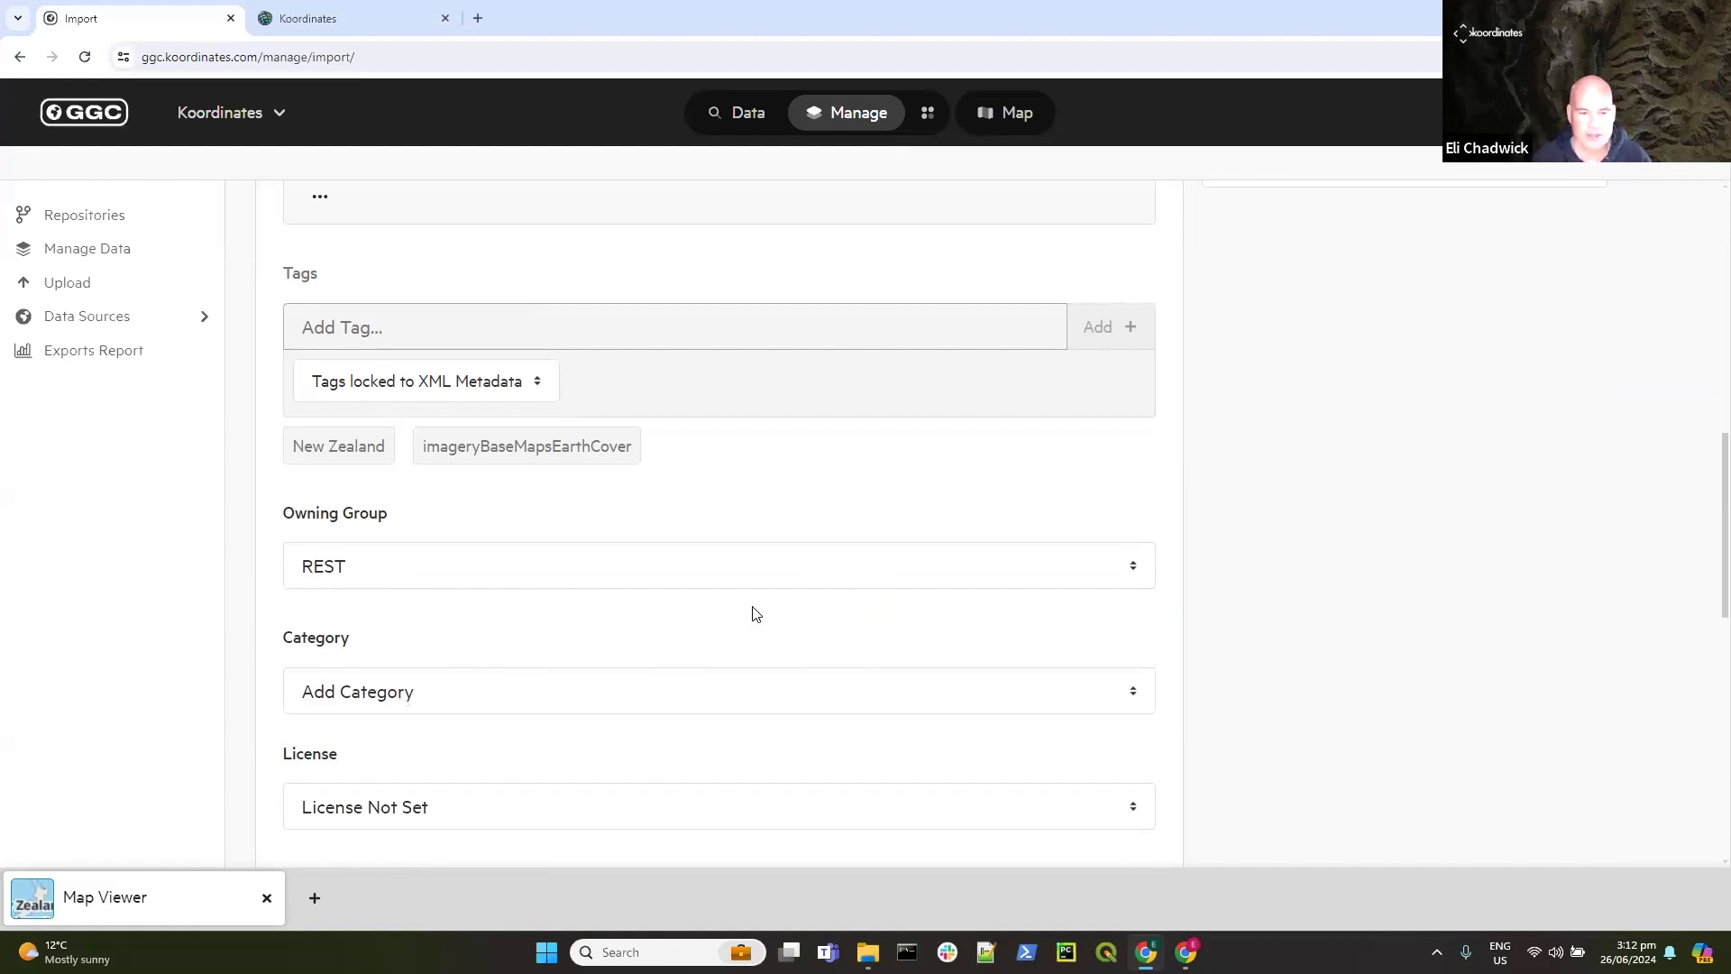
Step: Set the dataset's license to Creative Commons license and its primary key to t250_fid
{"action": "scroll", "coordinate": [752, 616], "scroll_direction": "down", "scroll_amount": 1}
{"action": "scroll", "coordinate": [751, 615], "scroll_direction": "down", "scroll_amount": 1}
{"action": "scroll", "coordinate": [676, 691], "scroll_direction": "down", "scroll_amount": 1}
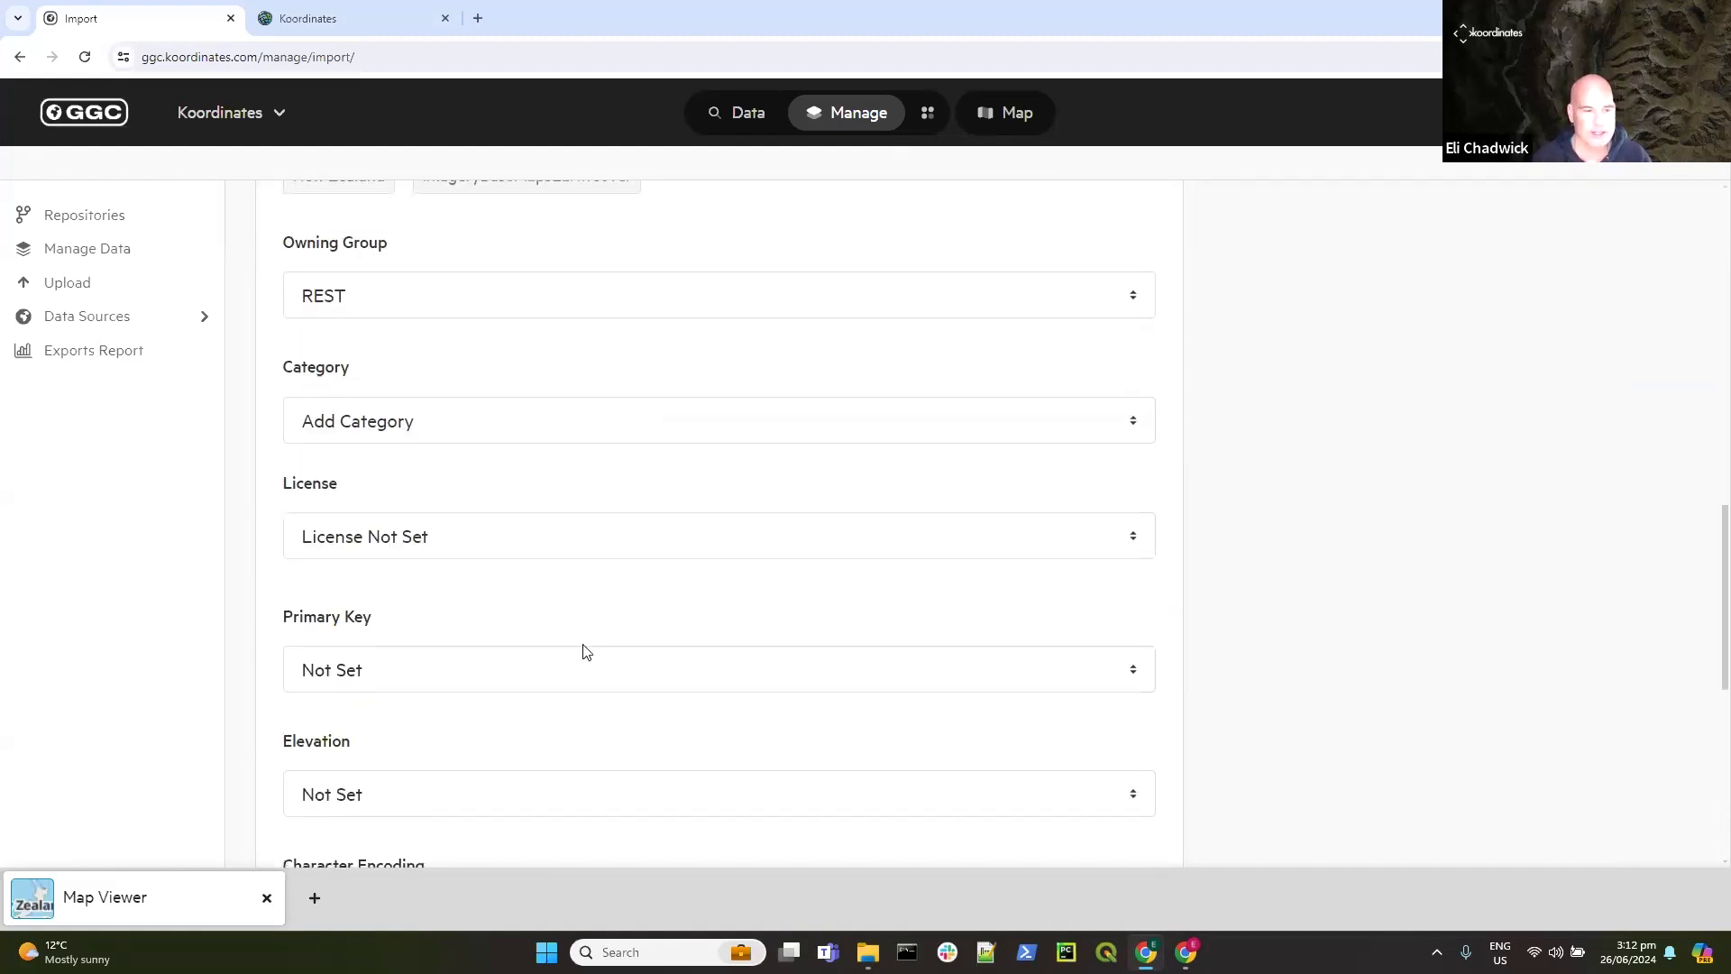
{"action": "left_click", "coordinate": [612, 546]}
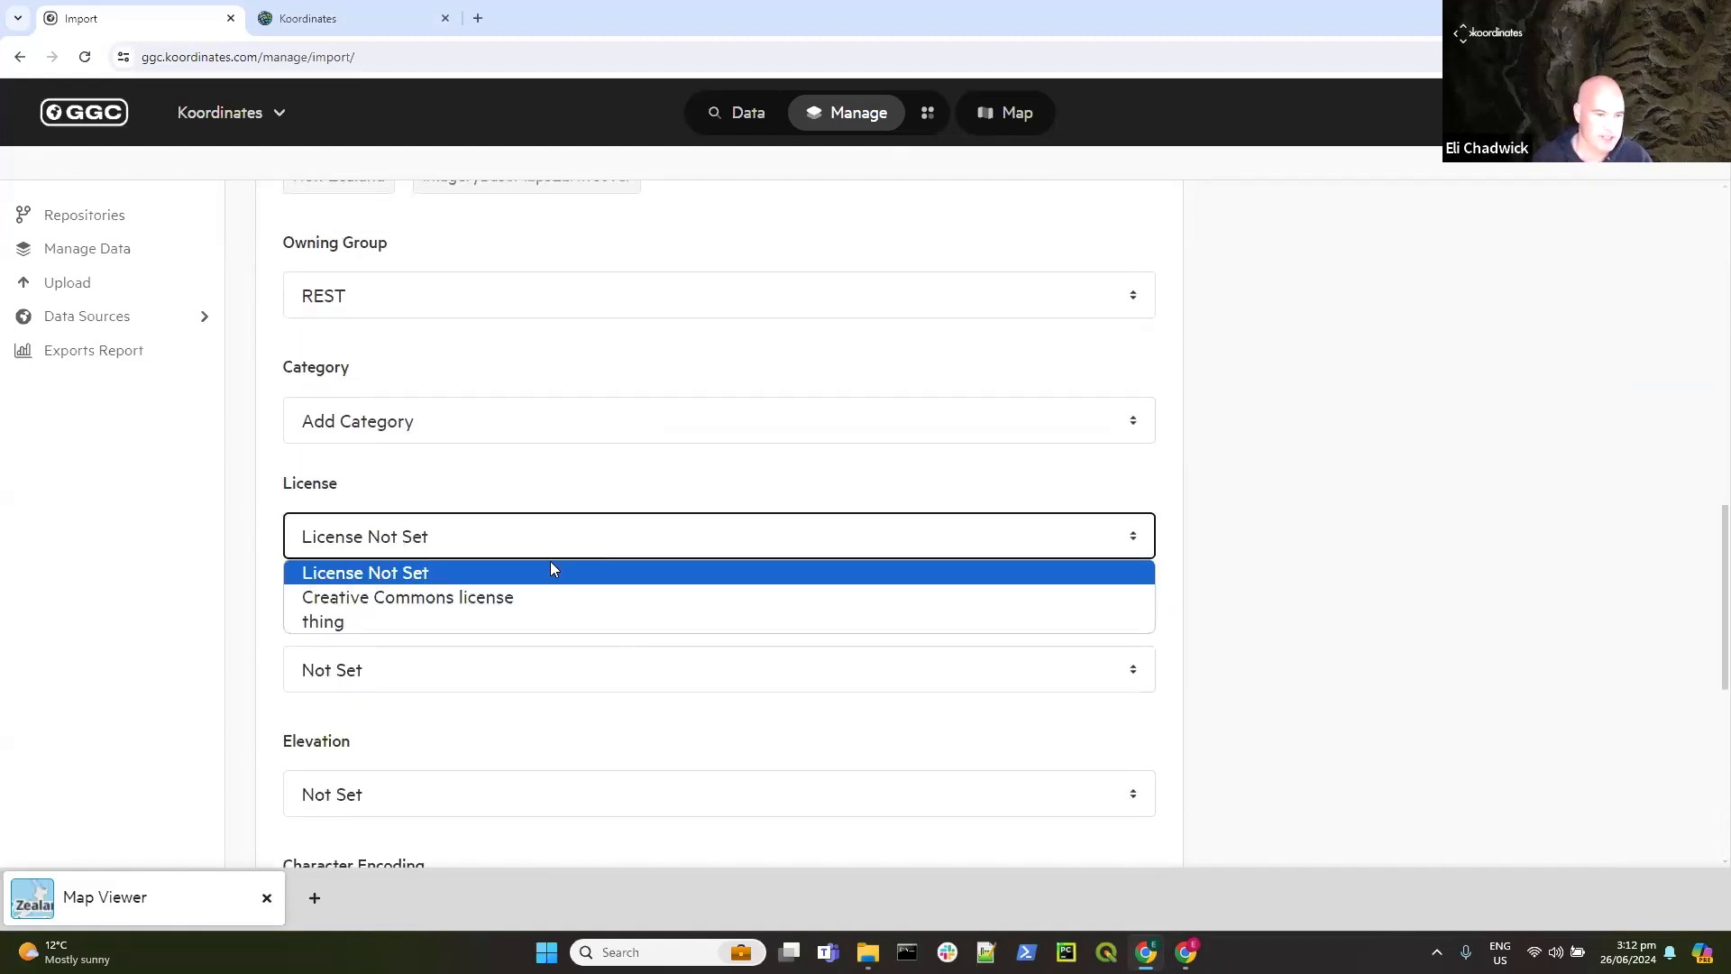
{"action": "left_click", "coordinate": [499, 592]}
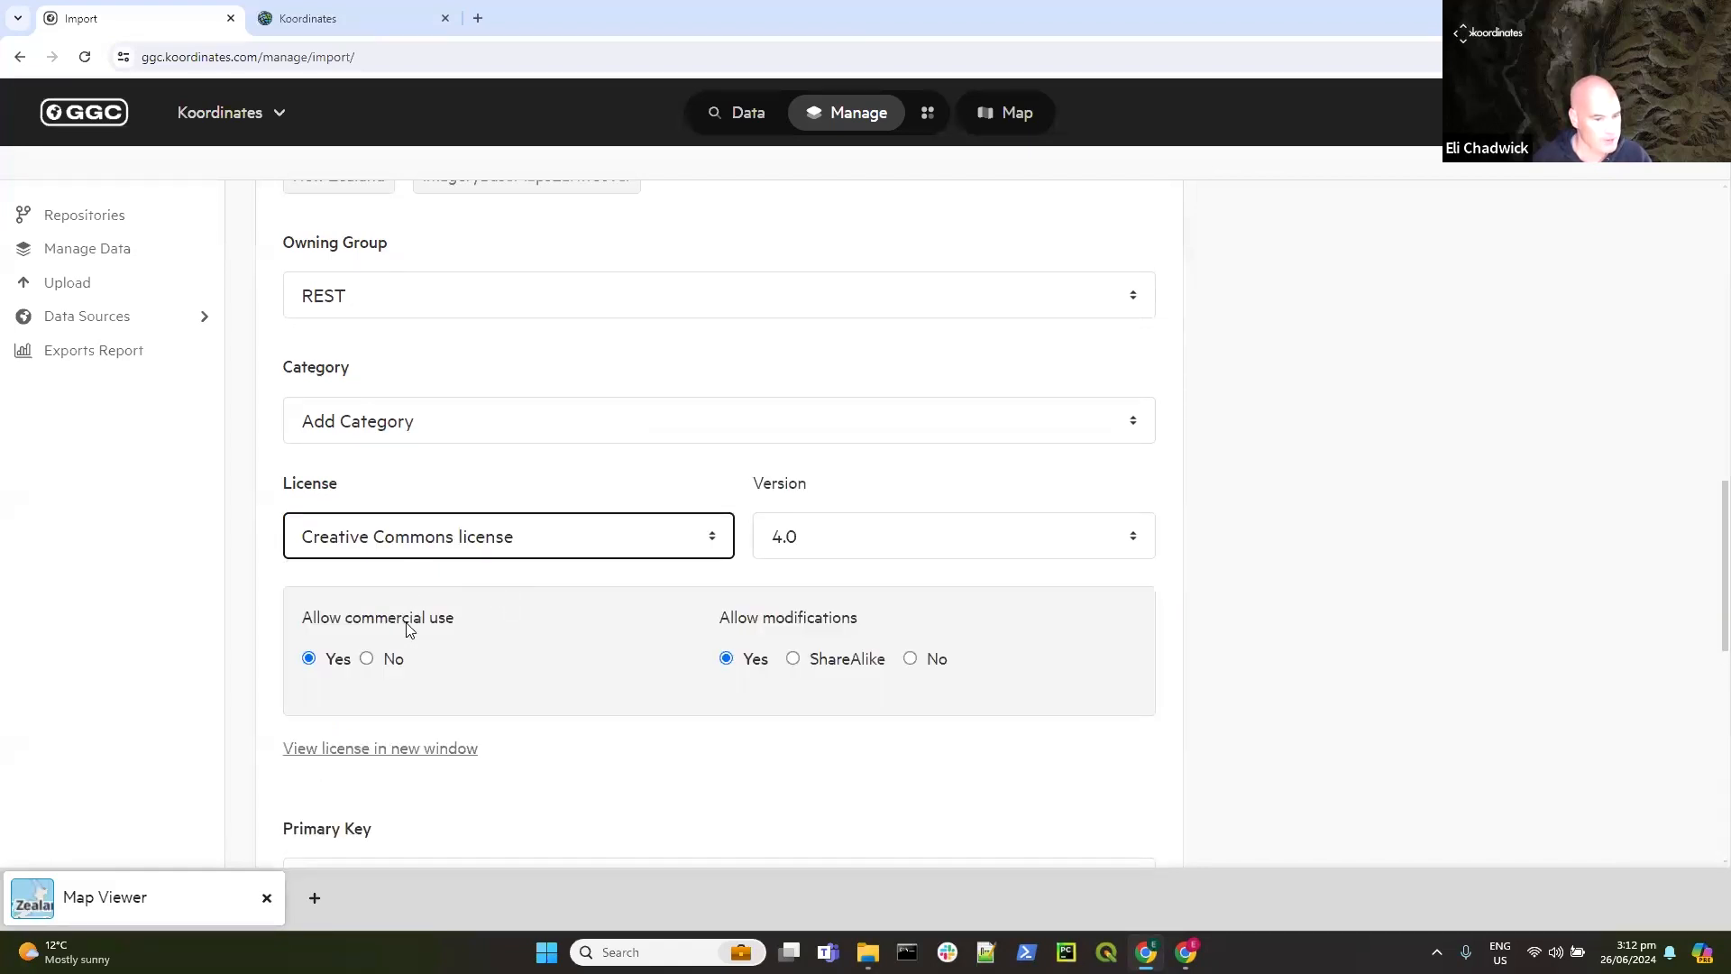
{"action": "scroll", "coordinate": [825, 629], "scroll_direction": "down", "scroll_amount": 3}
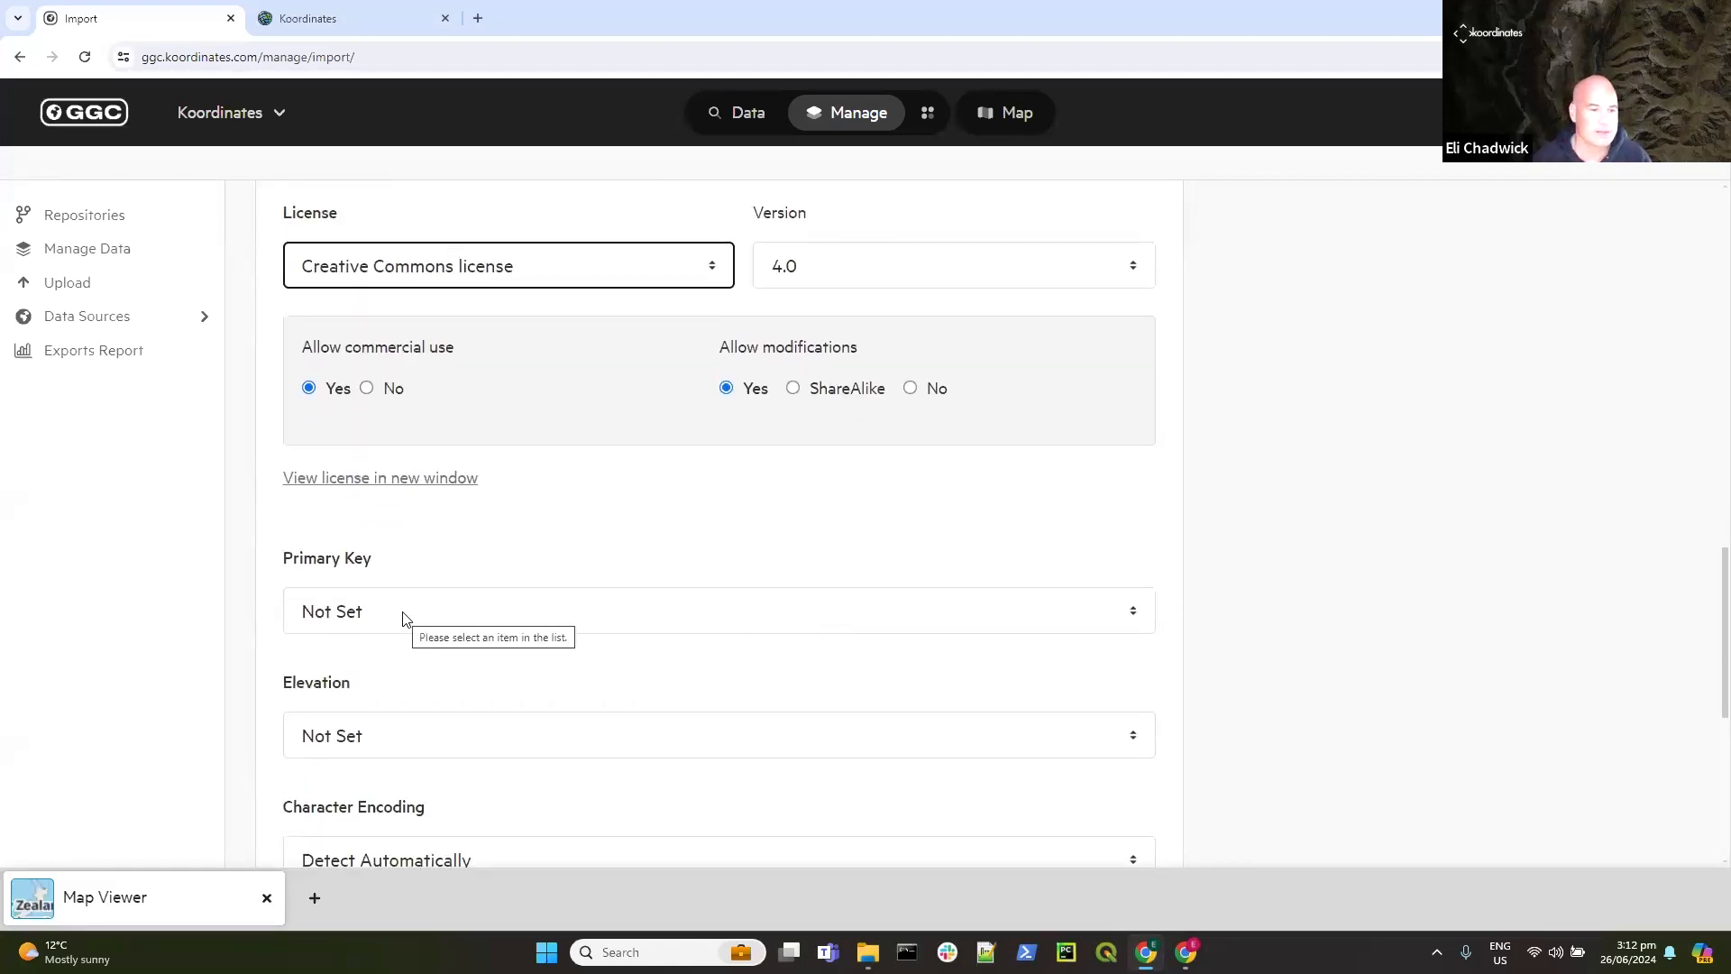
{"action": "left_click", "coordinate": [403, 619]}
{"action": "left_click", "coordinate": [355, 674]}
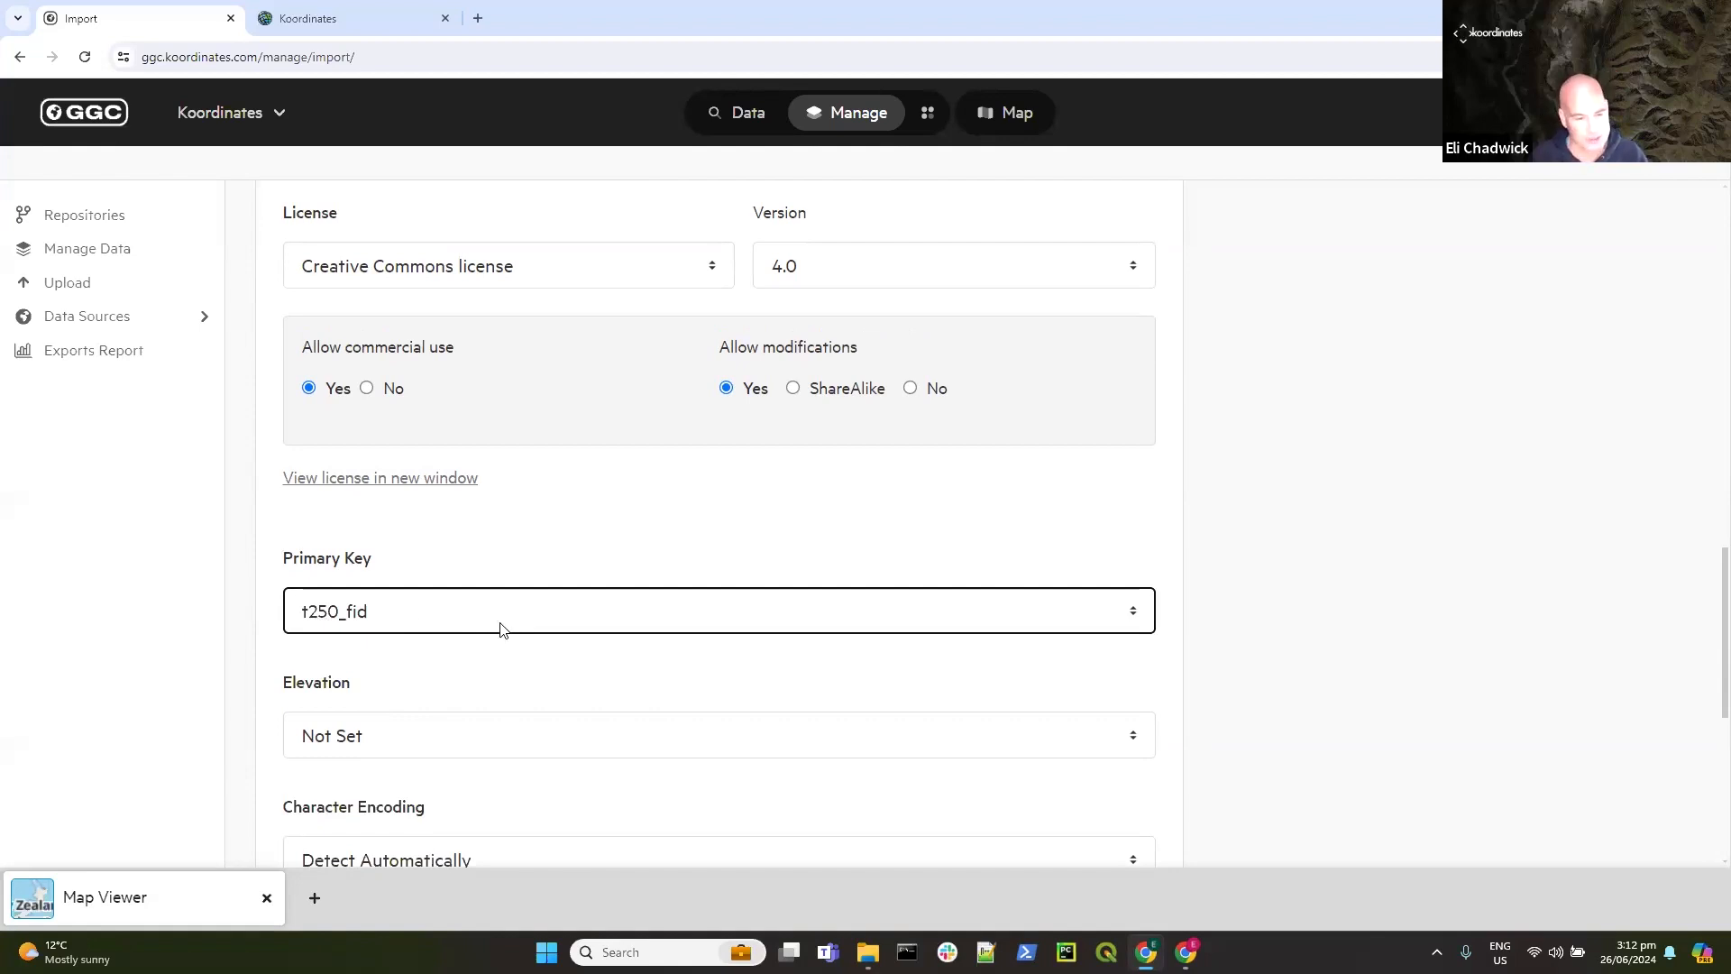
Step: Review the remaining encoding and data source settings, then import the NZ Powerline Centrelines dataset
{"action": "scroll", "coordinate": [456, 722], "scroll_direction": "down", "scroll_amount": 2}
{"action": "scroll", "coordinate": [549, 680], "scroll_direction": "down", "scroll_amount": 2}
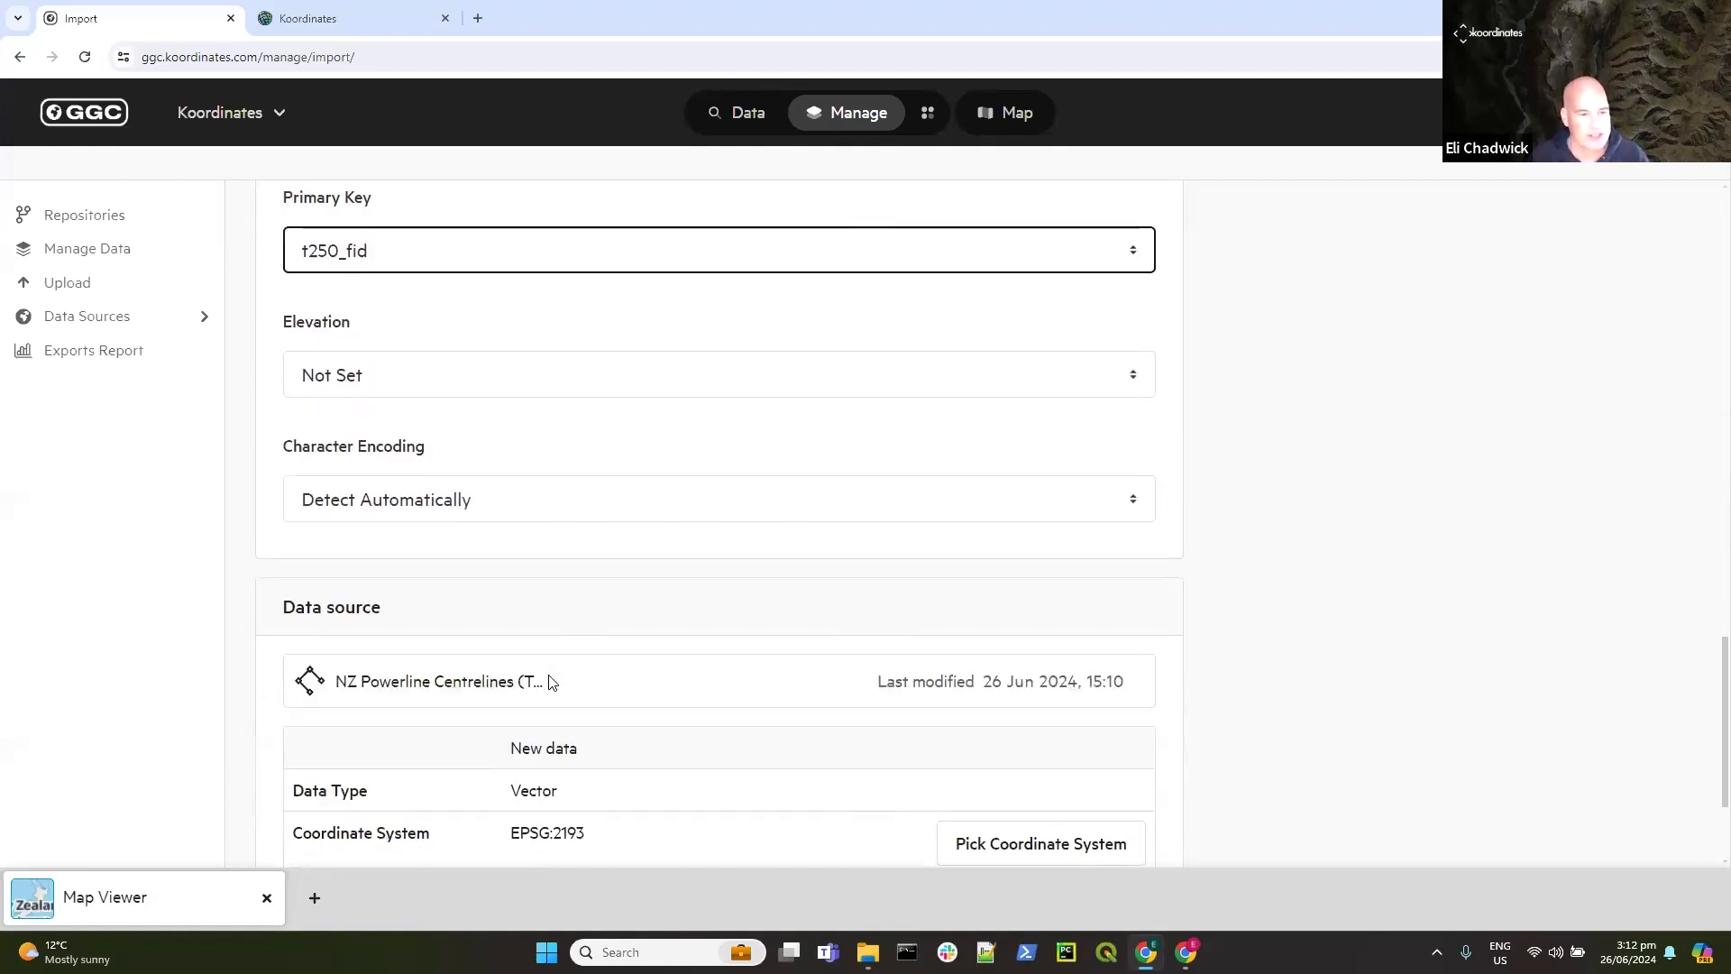
{"action": "scroll", "coordinate": [552, 682], "scroll_direction": "down", "scroll_amount": 2}
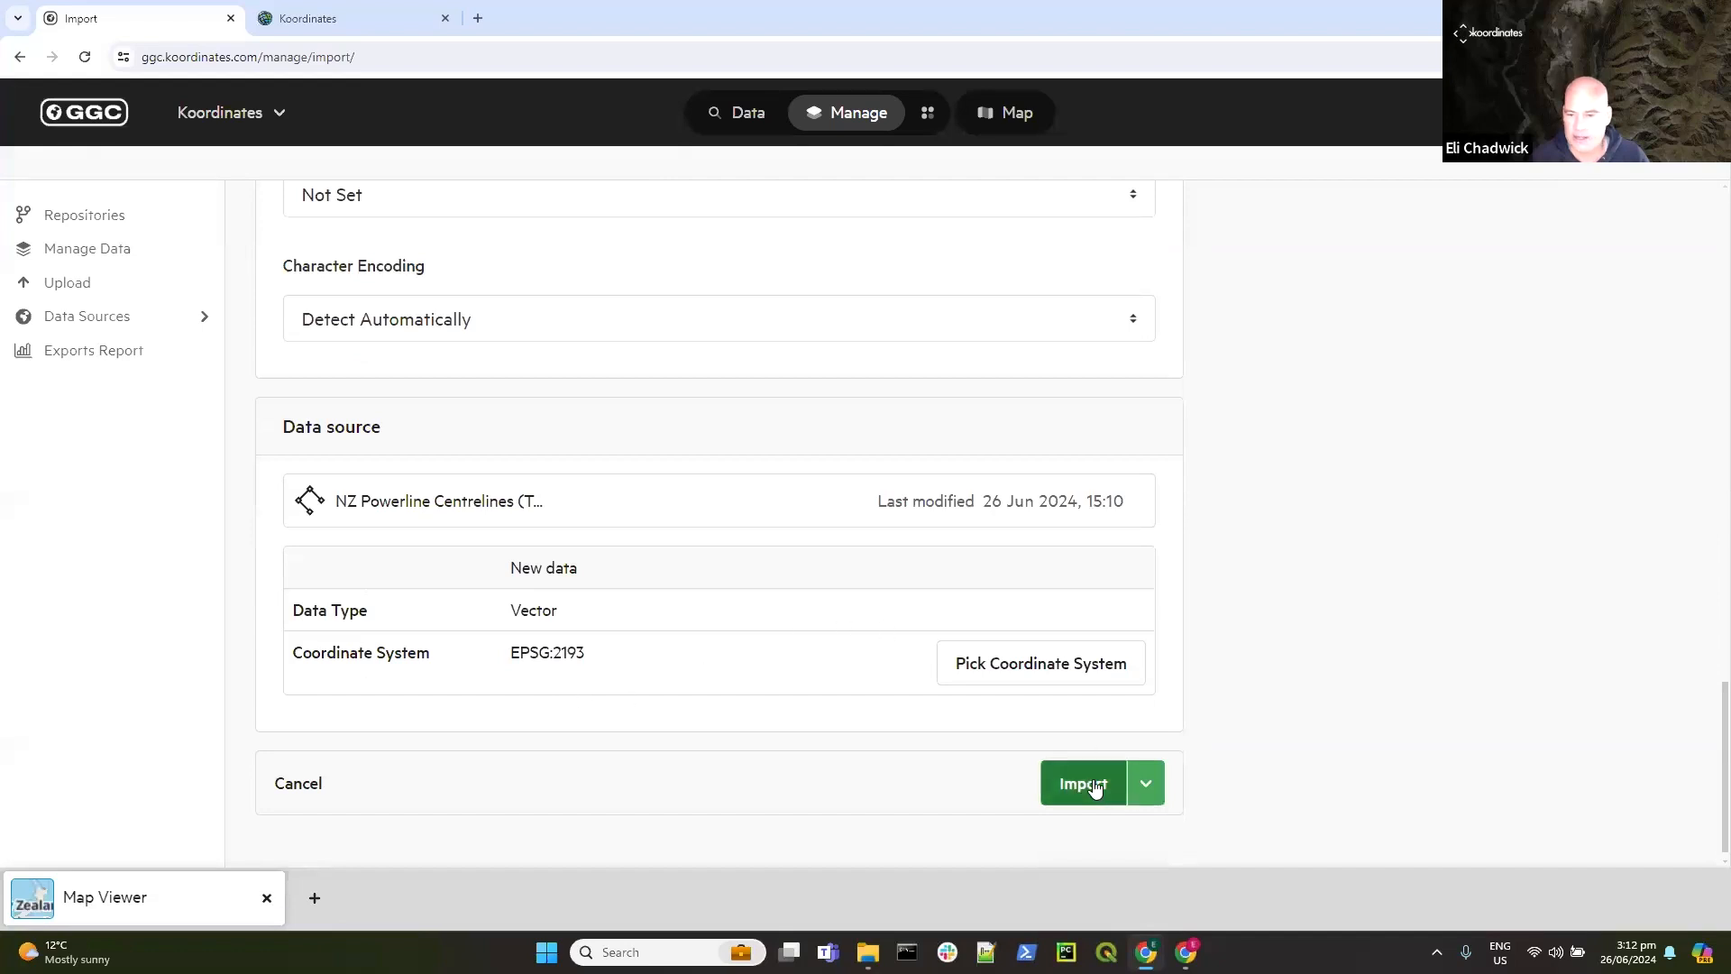
{"action": "scroll", "coordinate": [1095, 788], "scroll_direction": "up", "scroll_amount": 15}
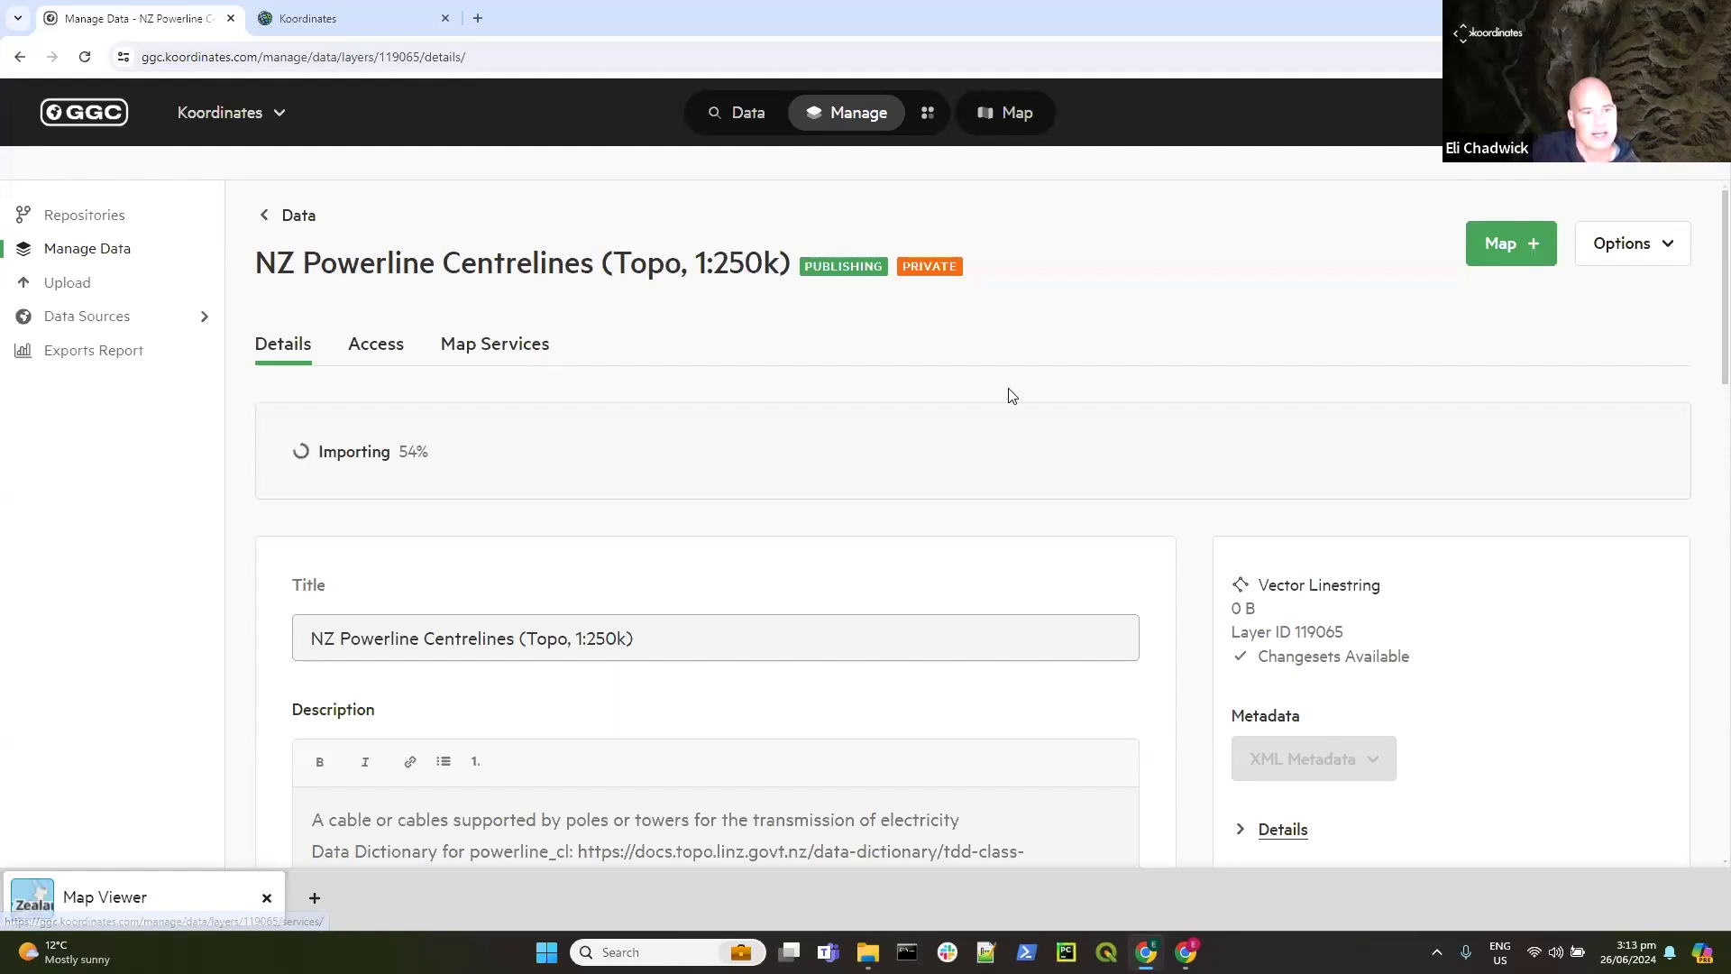
Step: View the available data source connection types on the Upload page and return to the Manage Data list
{"action": "left_click", "coordinate": [75, 285]}
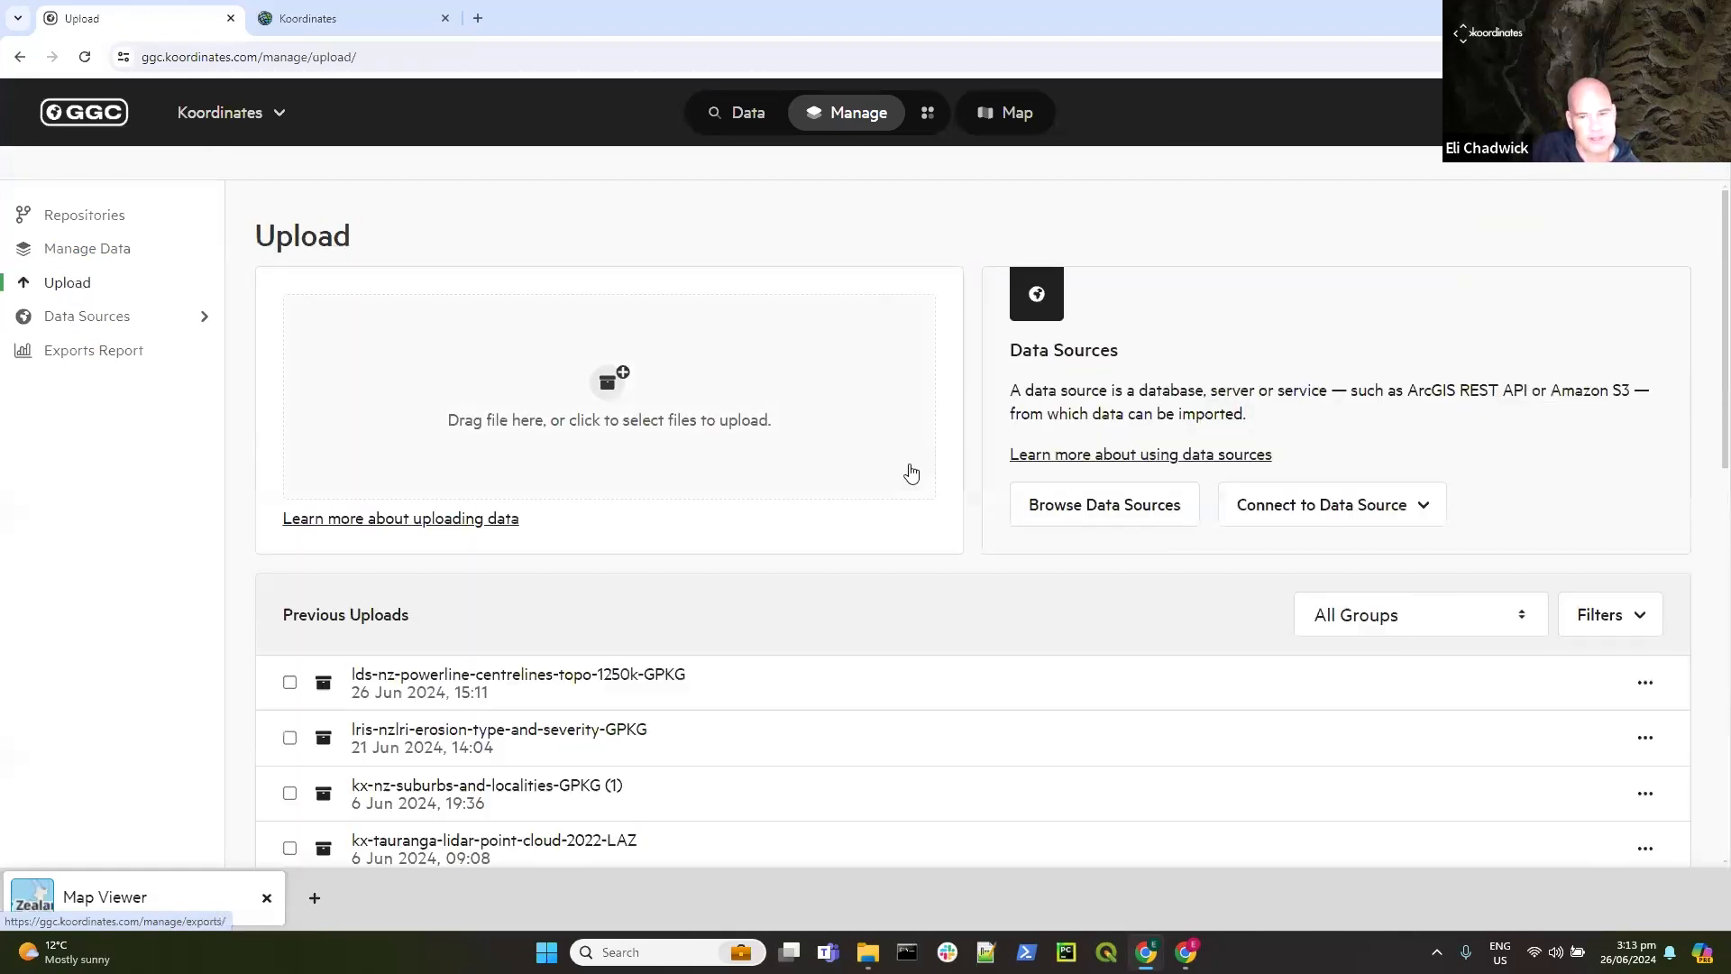
{"action": "left_click", "coordinate": [1421, 508]}
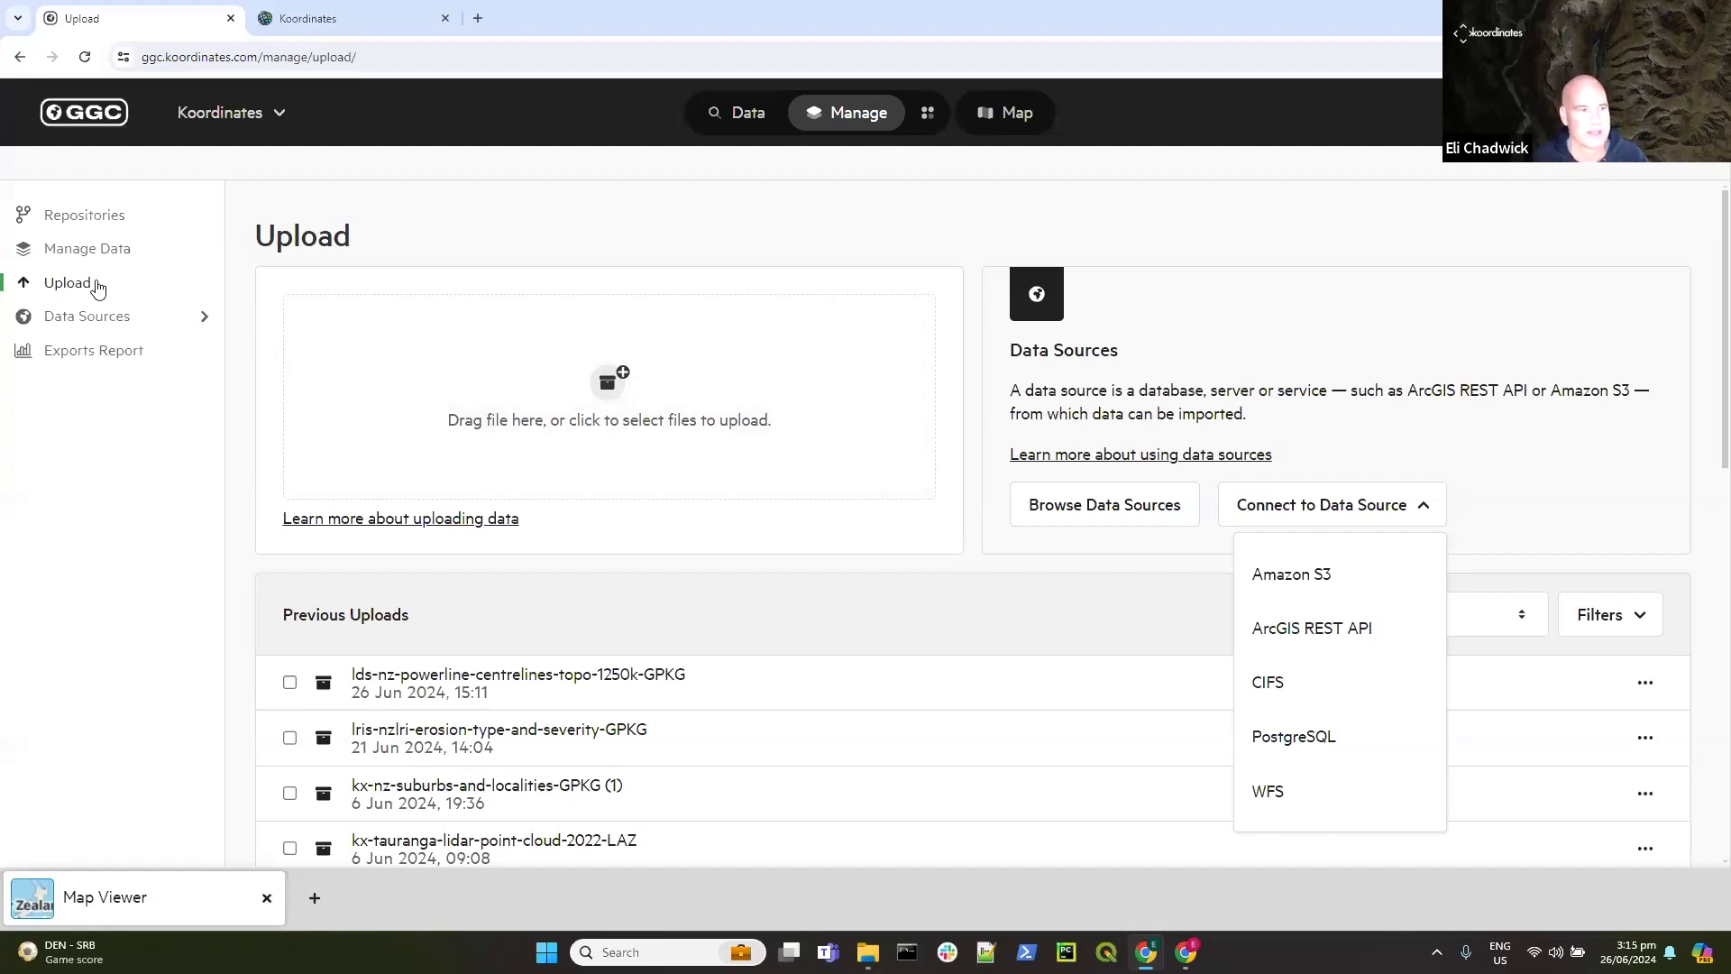
{"action": "left_click", "coordinate": [113, 255]}
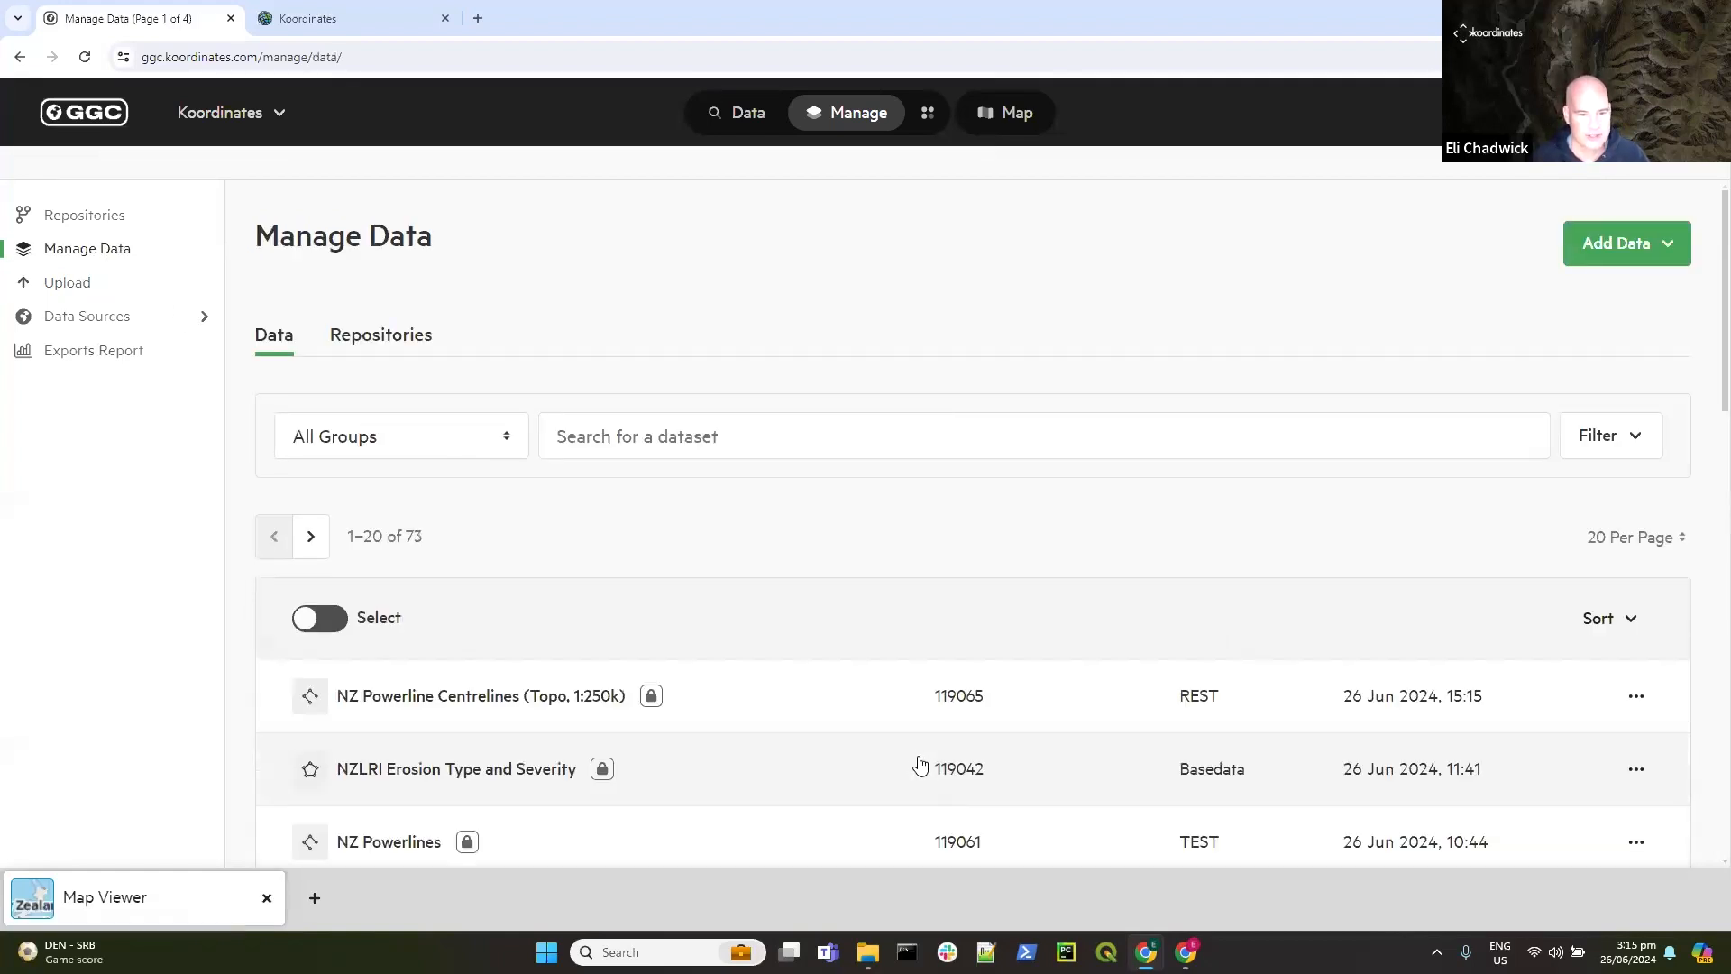
Step: View the imported dataset's management details, then find it in the data catalogue sorted by Recently Added and open its layer page
{"action": "left_click", "coordinate": [547, 706]}
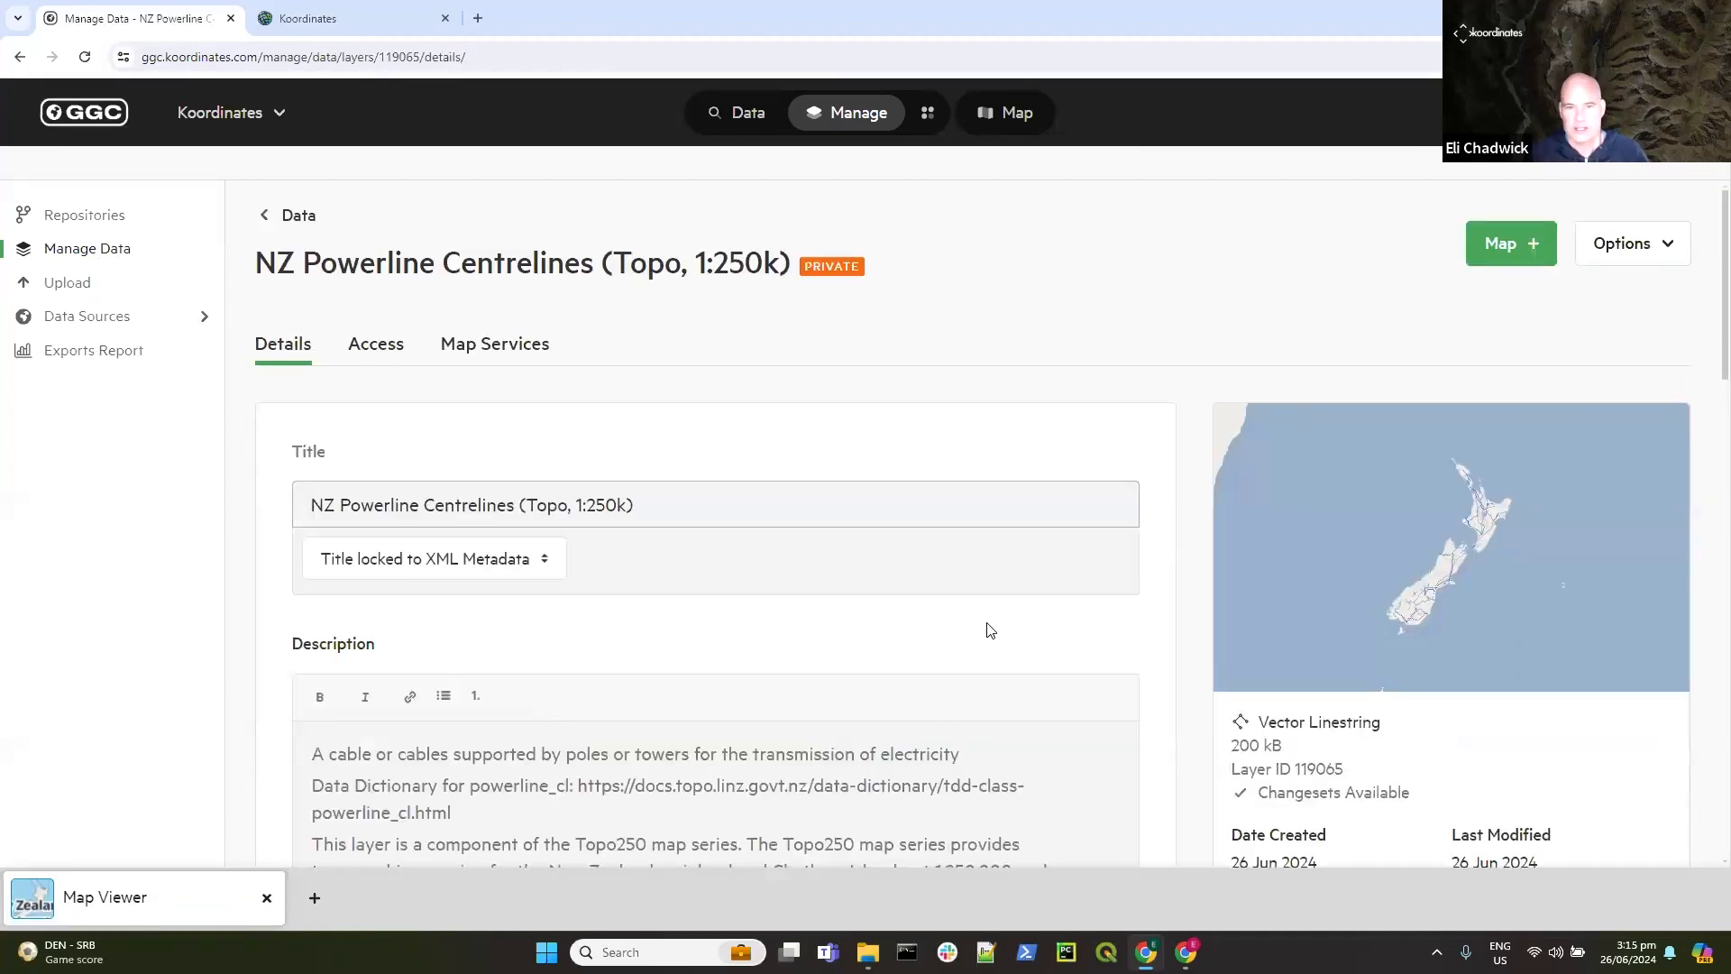
{"action": "left_click", "coordinate": [741, 115]}
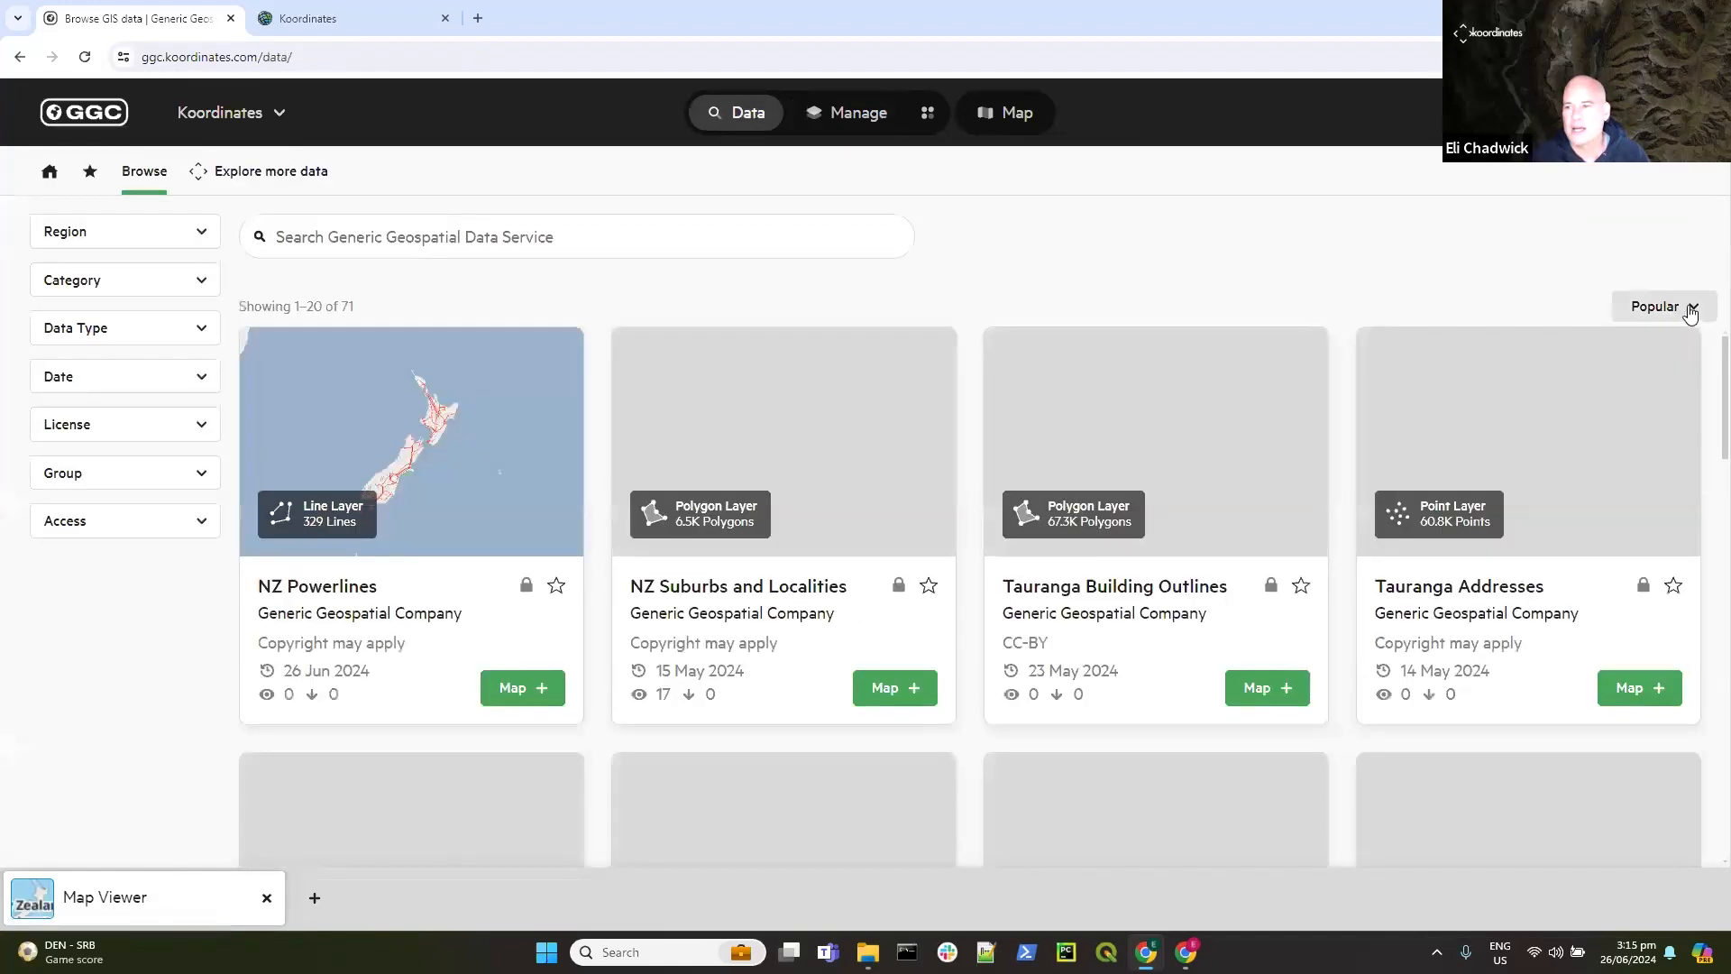
{"action": "left_click", "coordinate": [1688, 307]}
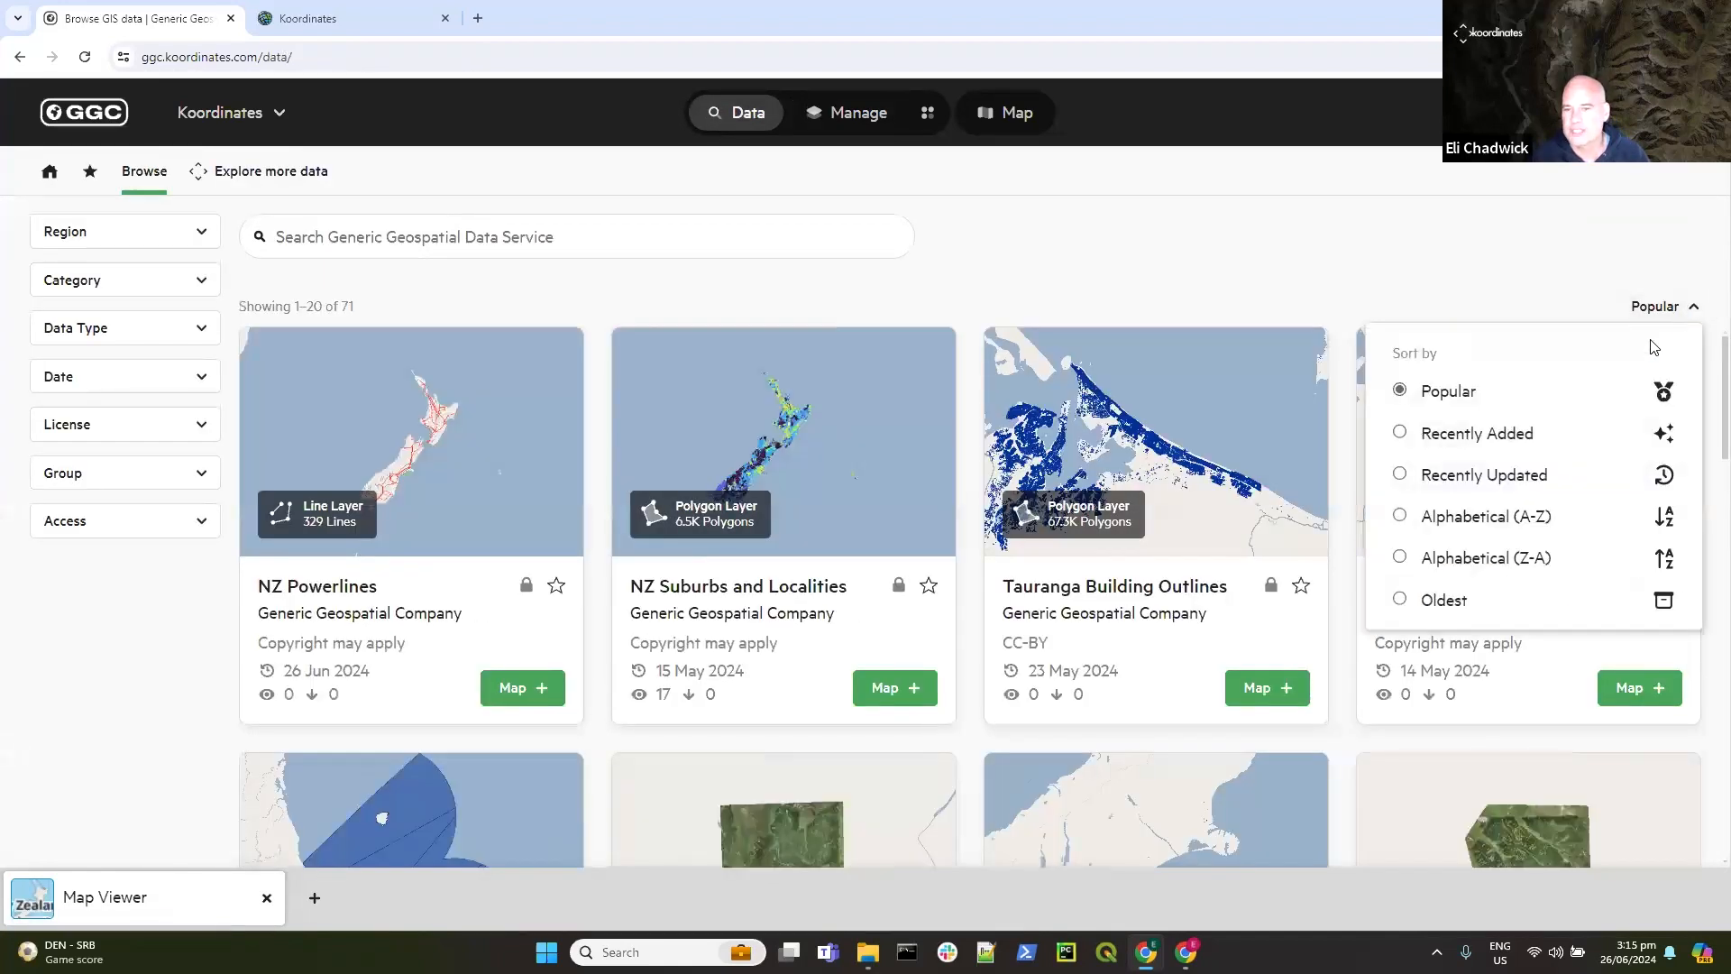
{"action": "left_click", "coordinate": [1496, 436]}
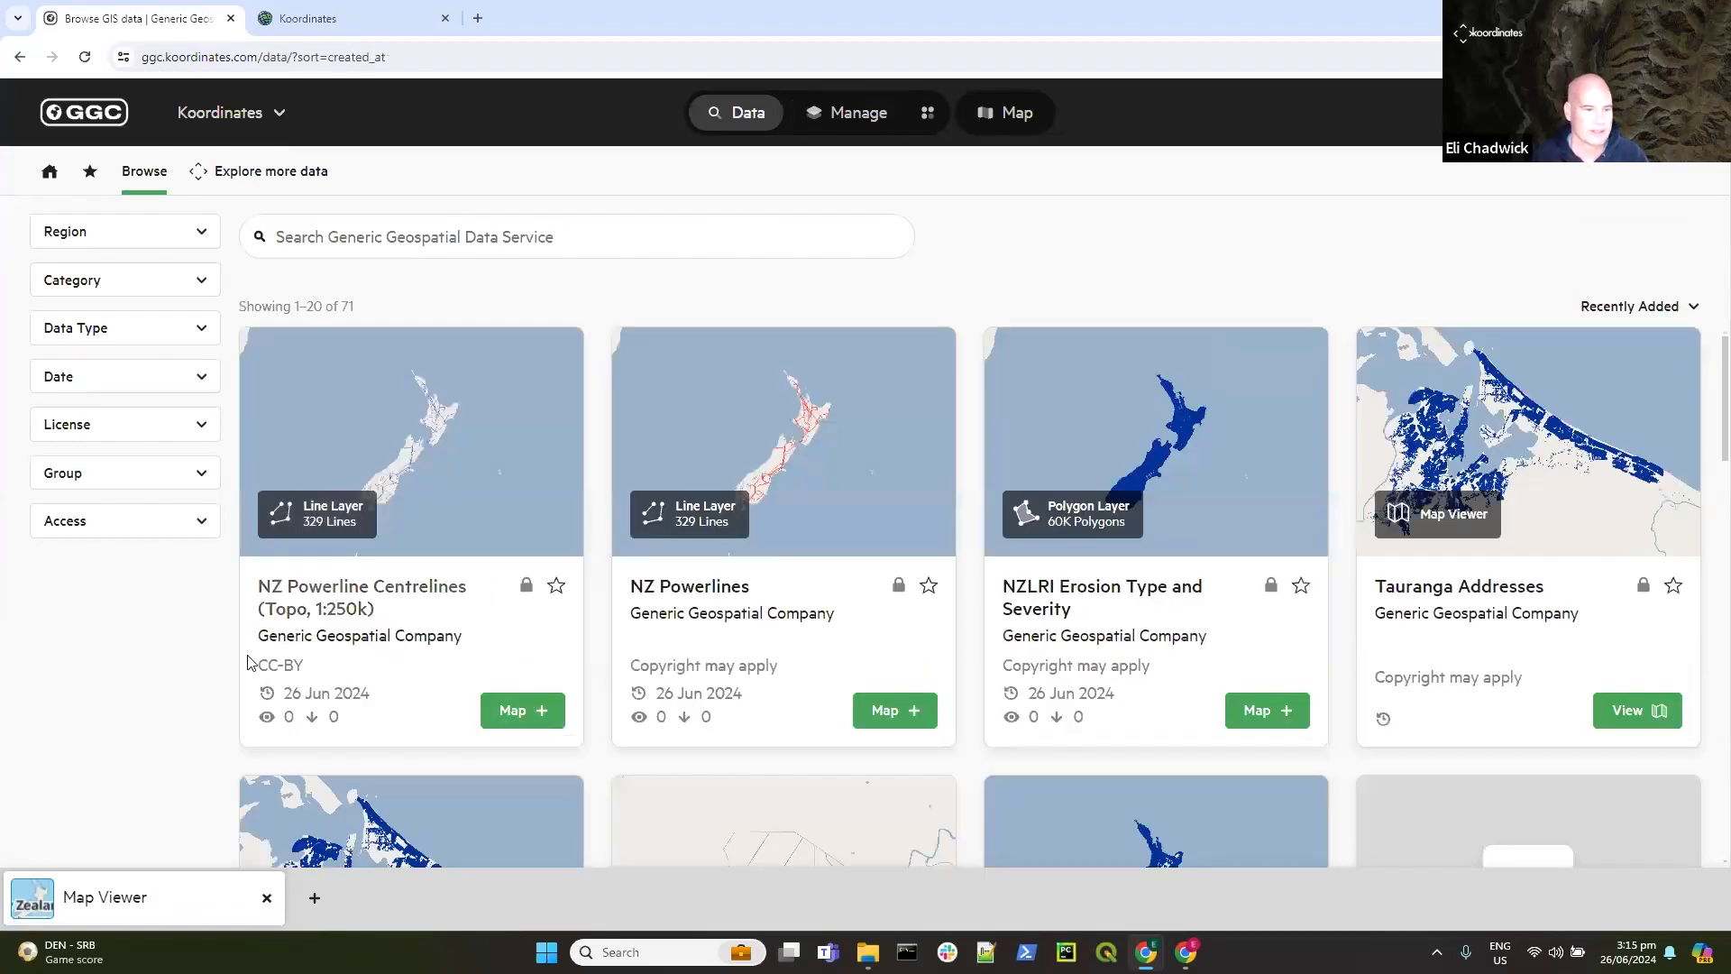
{"action": "left_click", "coordinate": [394, 585]}
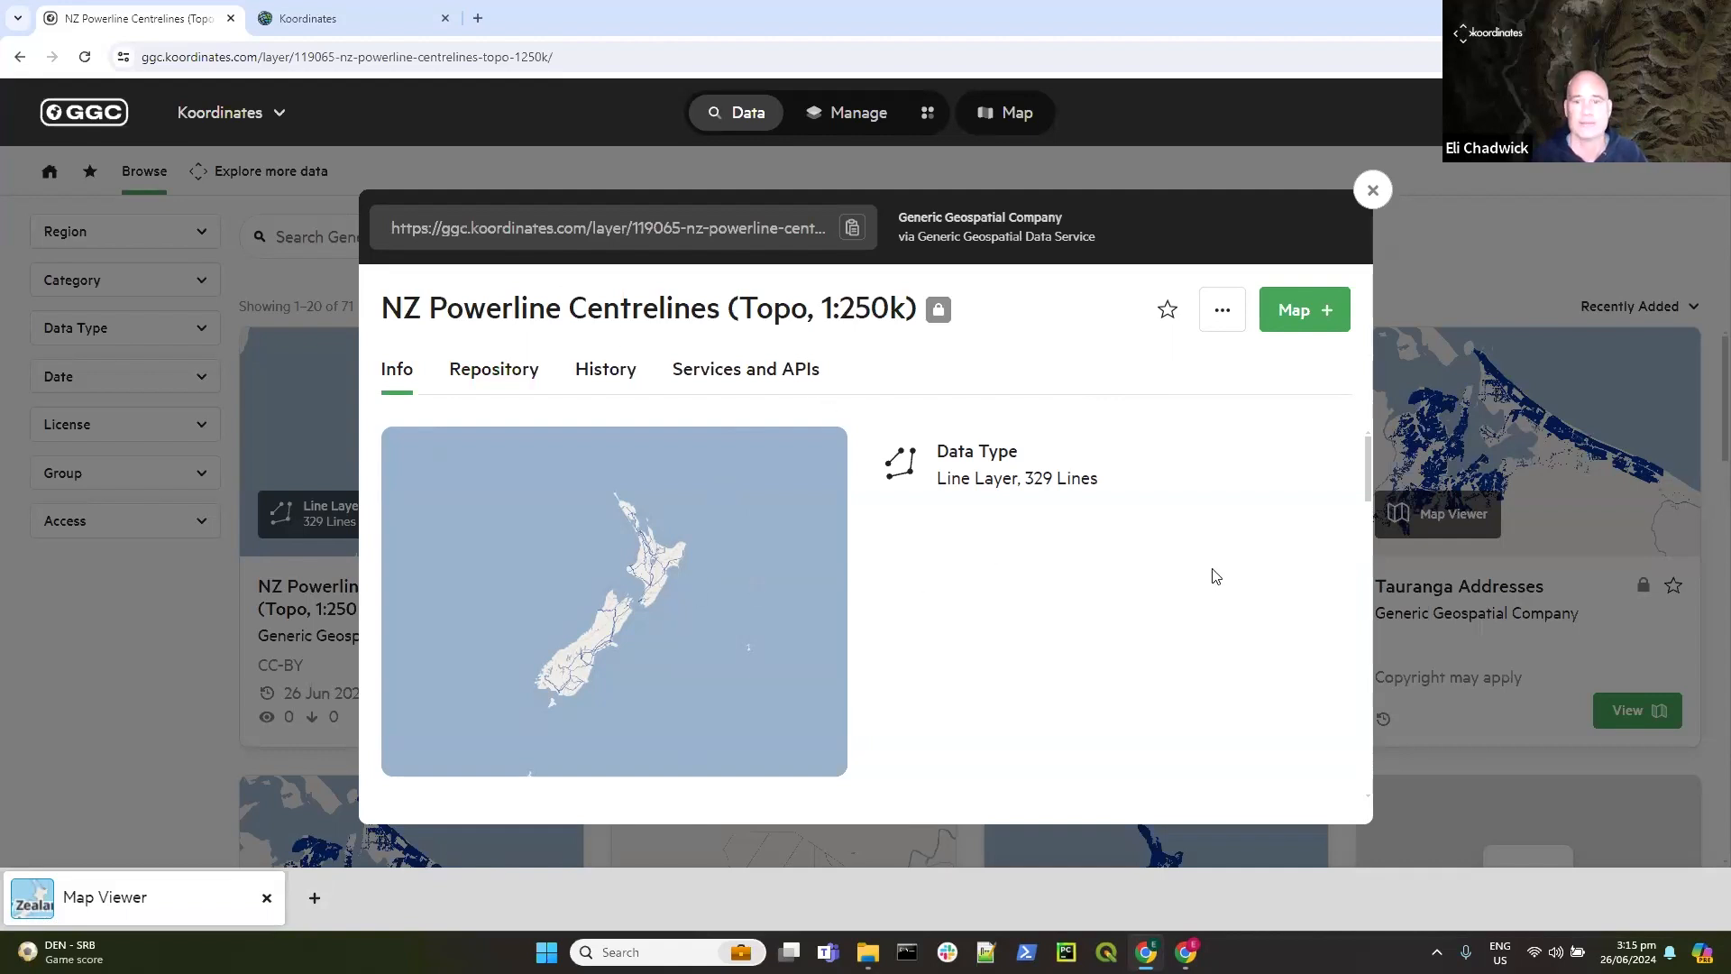
Step: Open the NZ Powerlines layer instead and examine the changes in its repository commits and its revision history
{"action": "left_click", "coordinate": [1372, 190]}
{"action": "left_click", "coordinate": [678, 602]}
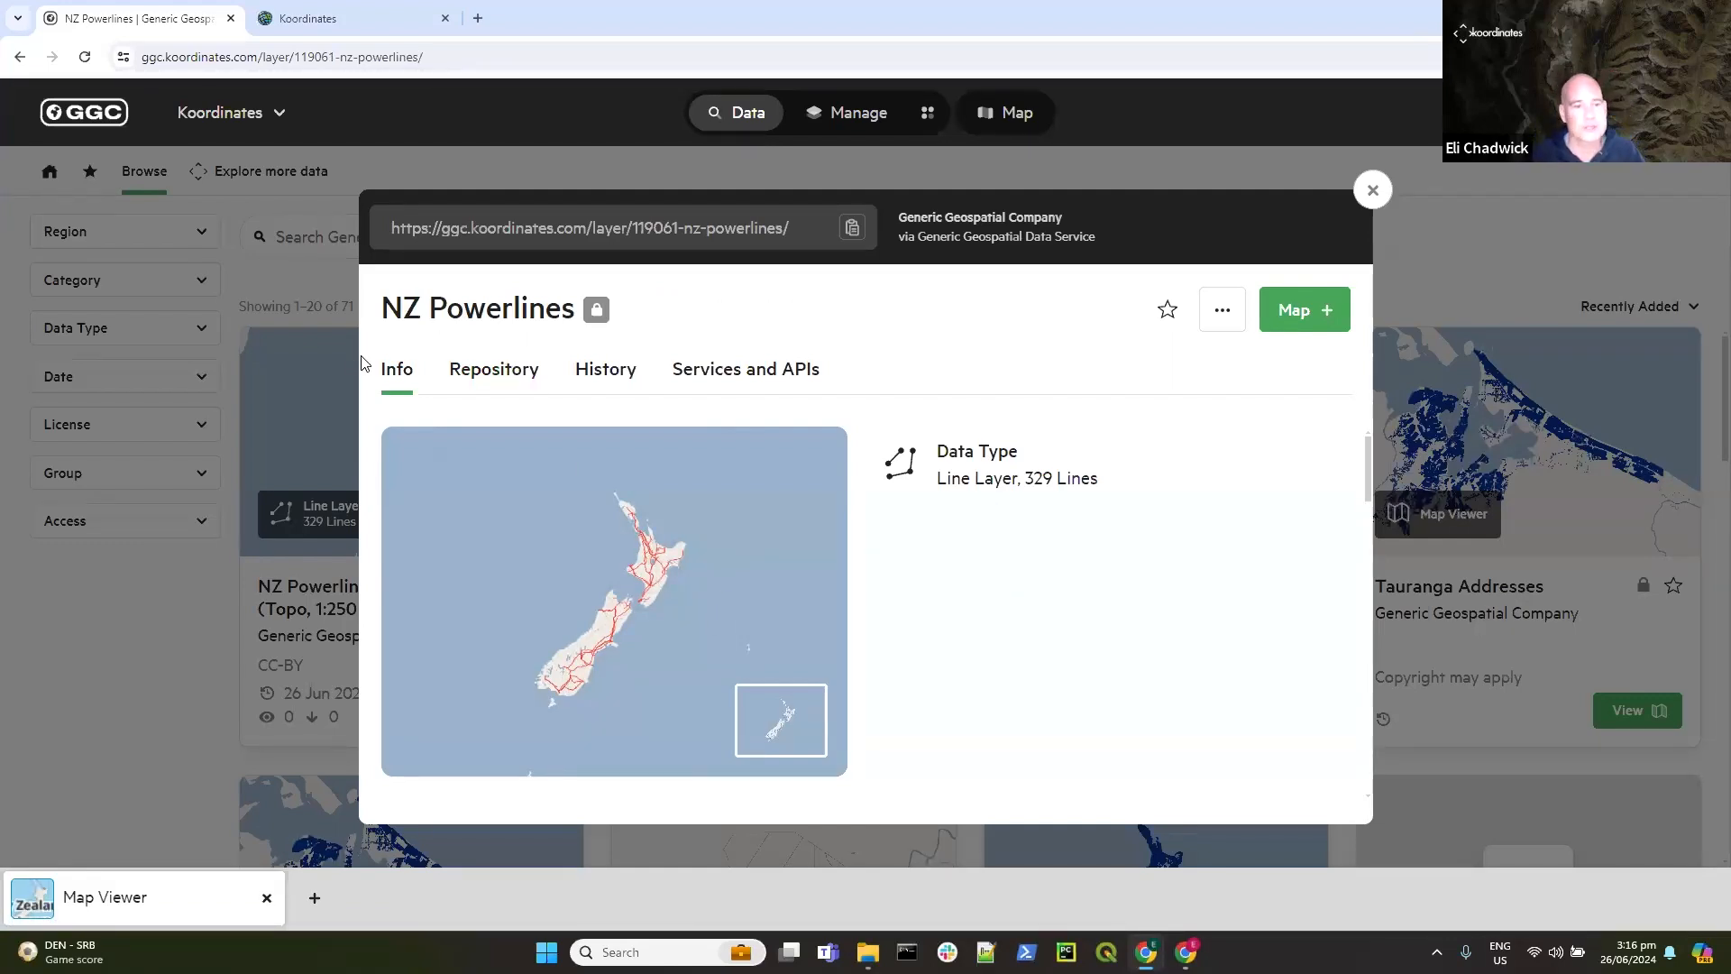
{"action": "left_click", "coordinate": [505, 380]}
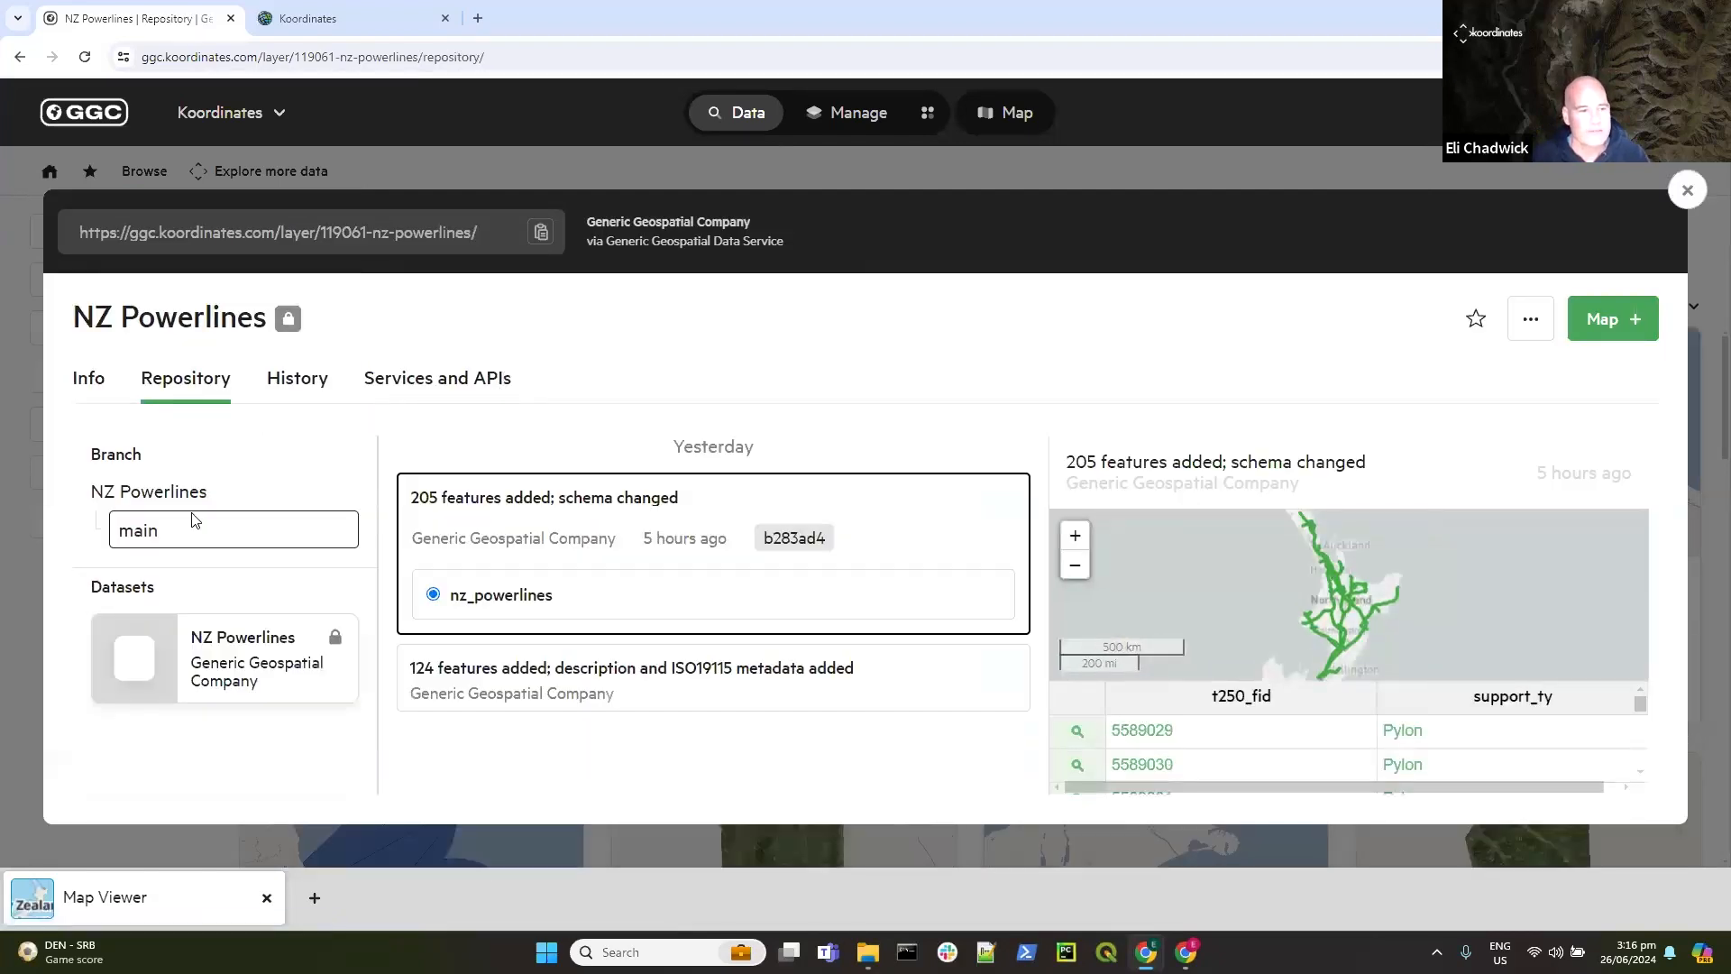
{"action": "left_click", "coordinate": [716, 692]}
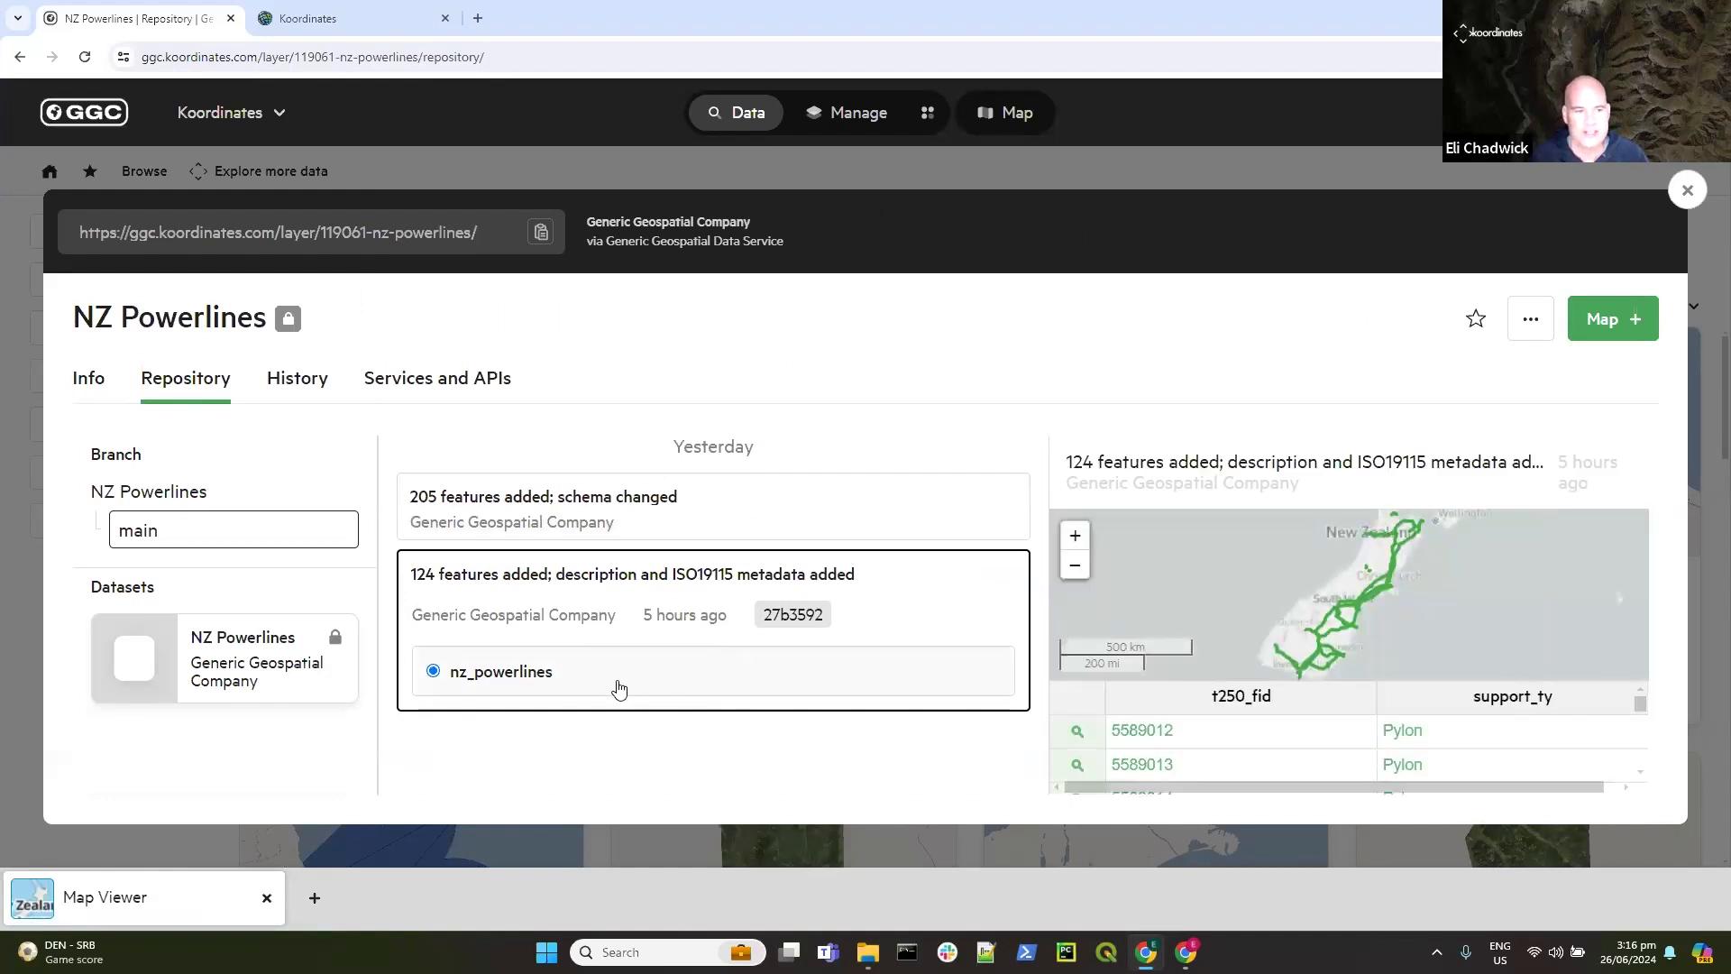
{"action": "left_click", "coordinate": [567, 512]}
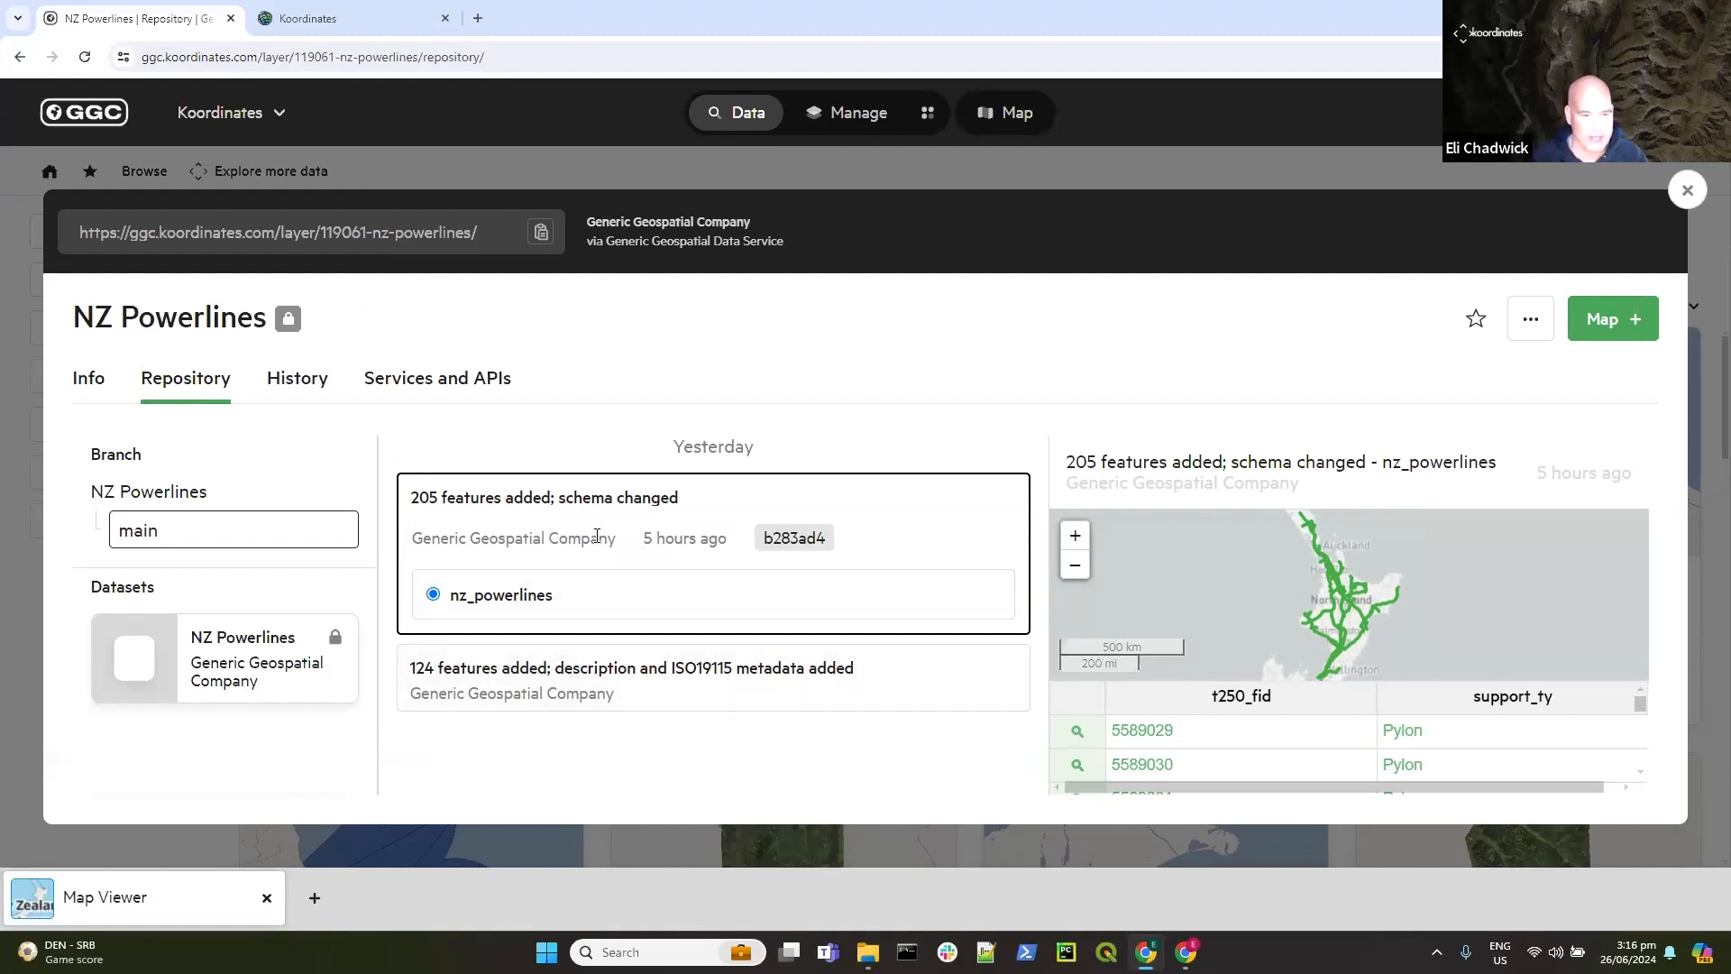
{"action": "left_click", "coordinate": [701, 689]}
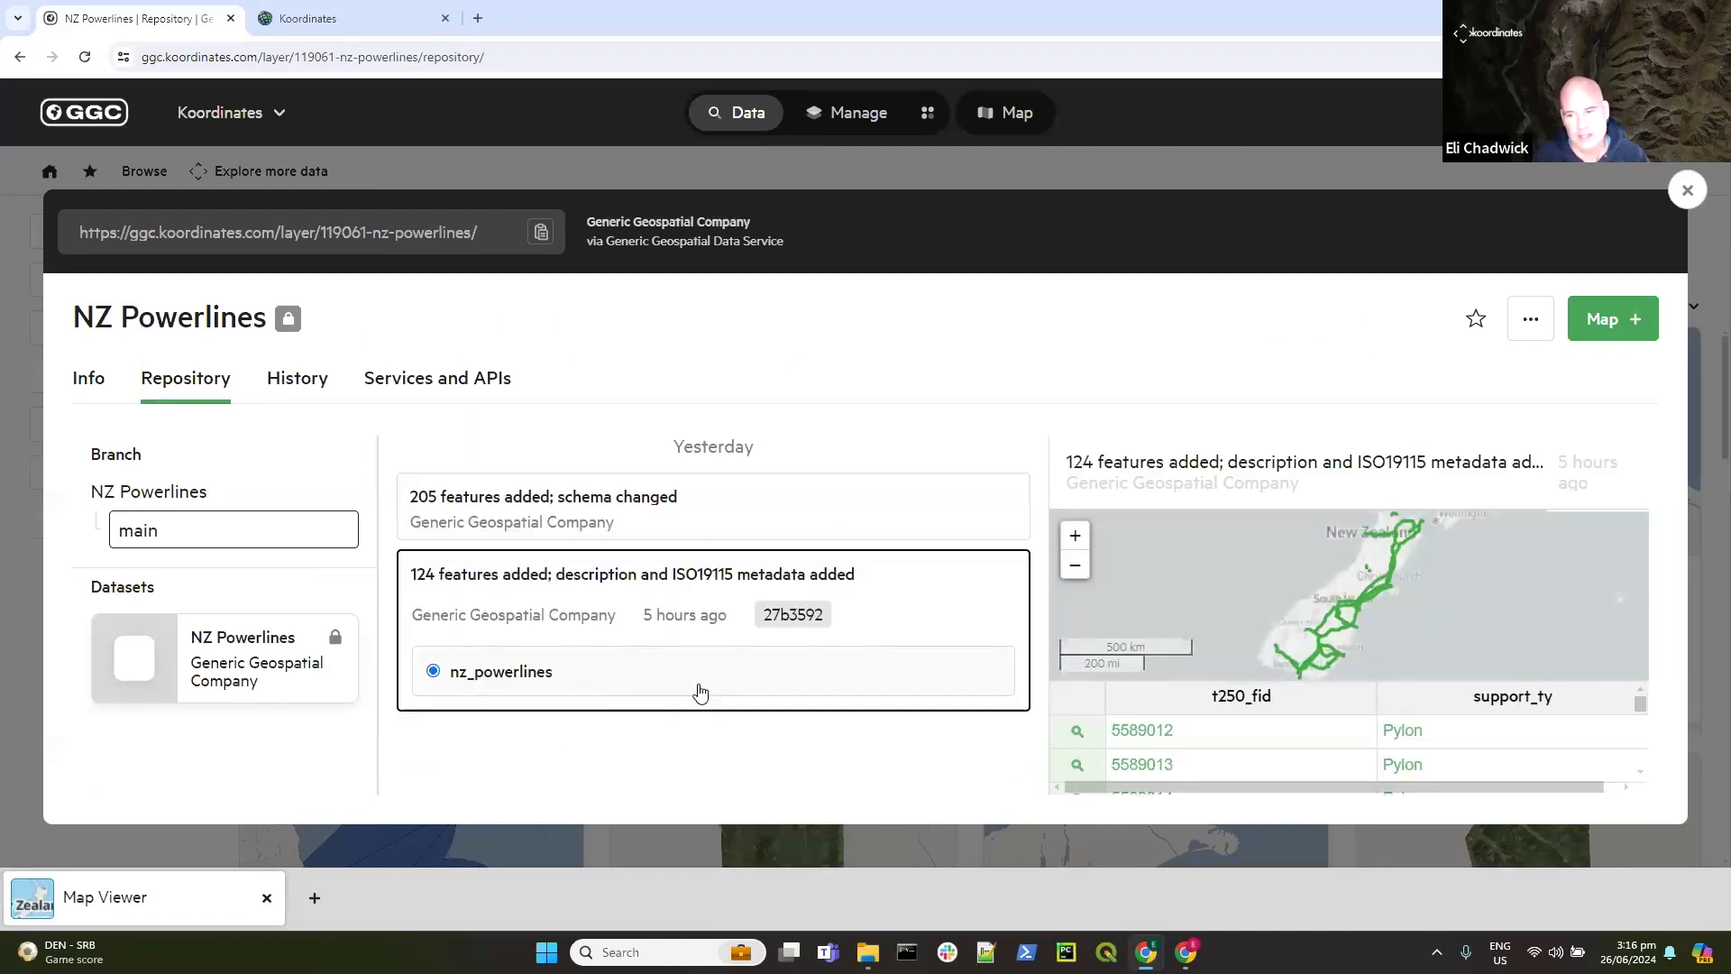
{"action": "left_click", "coordinate": [293, 387]}
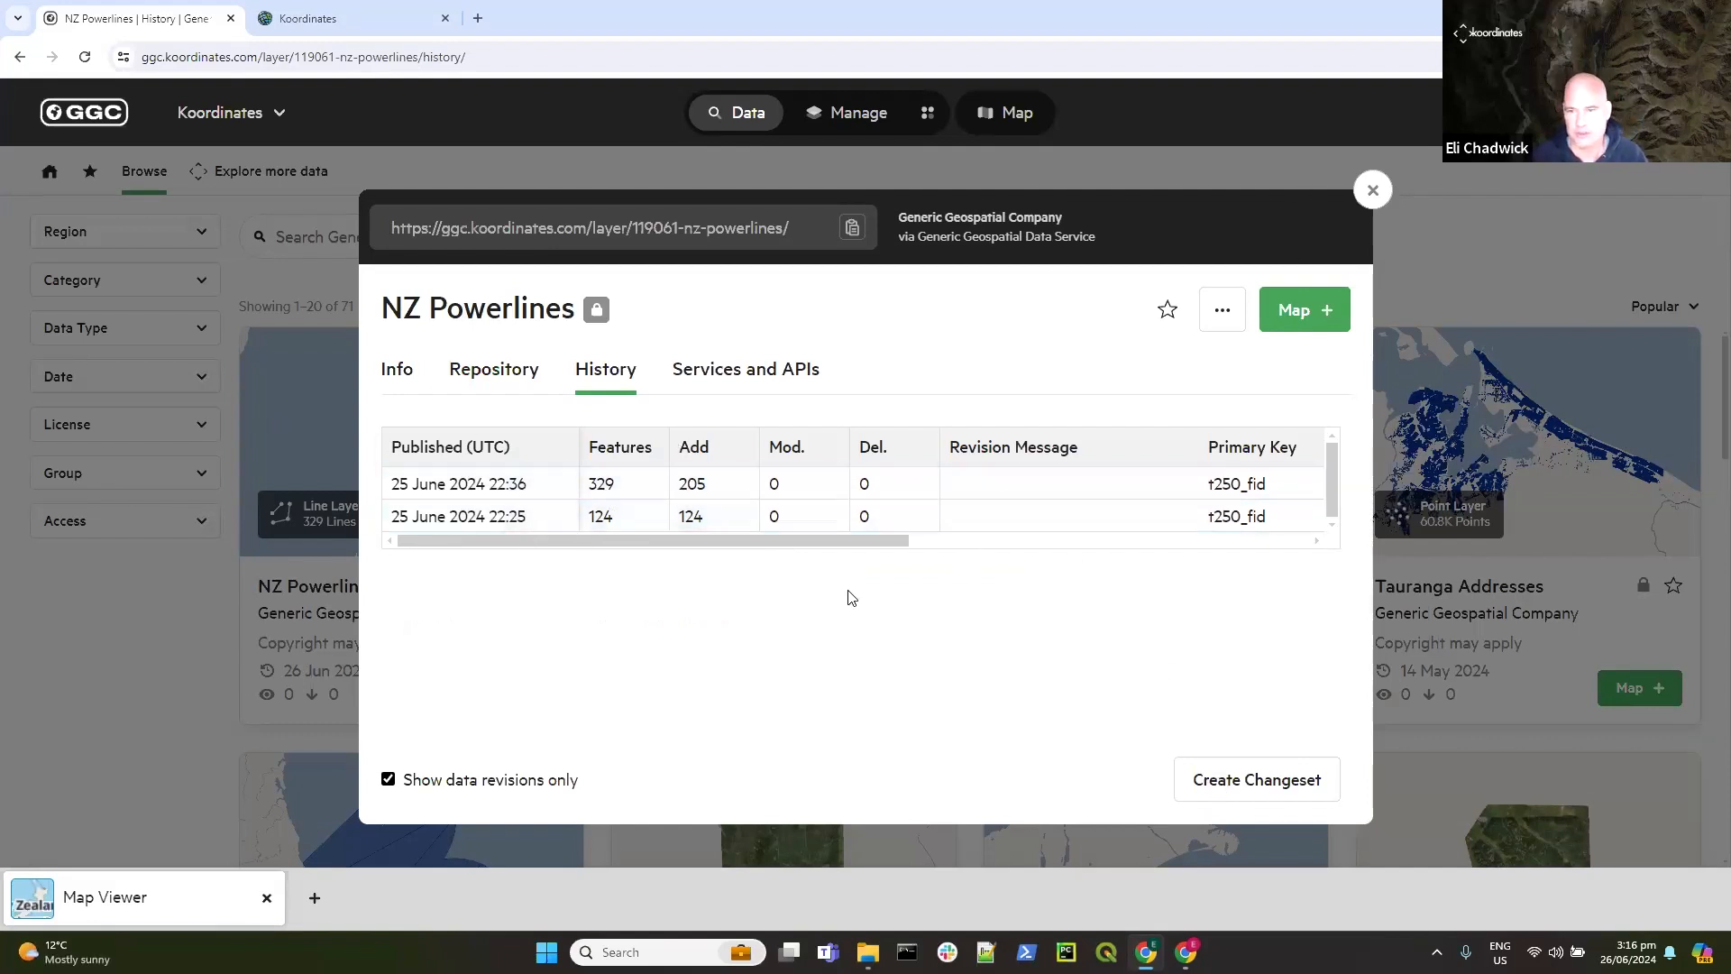
Step: Review the WMTS and WFS service details and capabilities URLs offered for the NZ Powerlines layer
{"action": "left_click", "coordinate": [743, 370]}
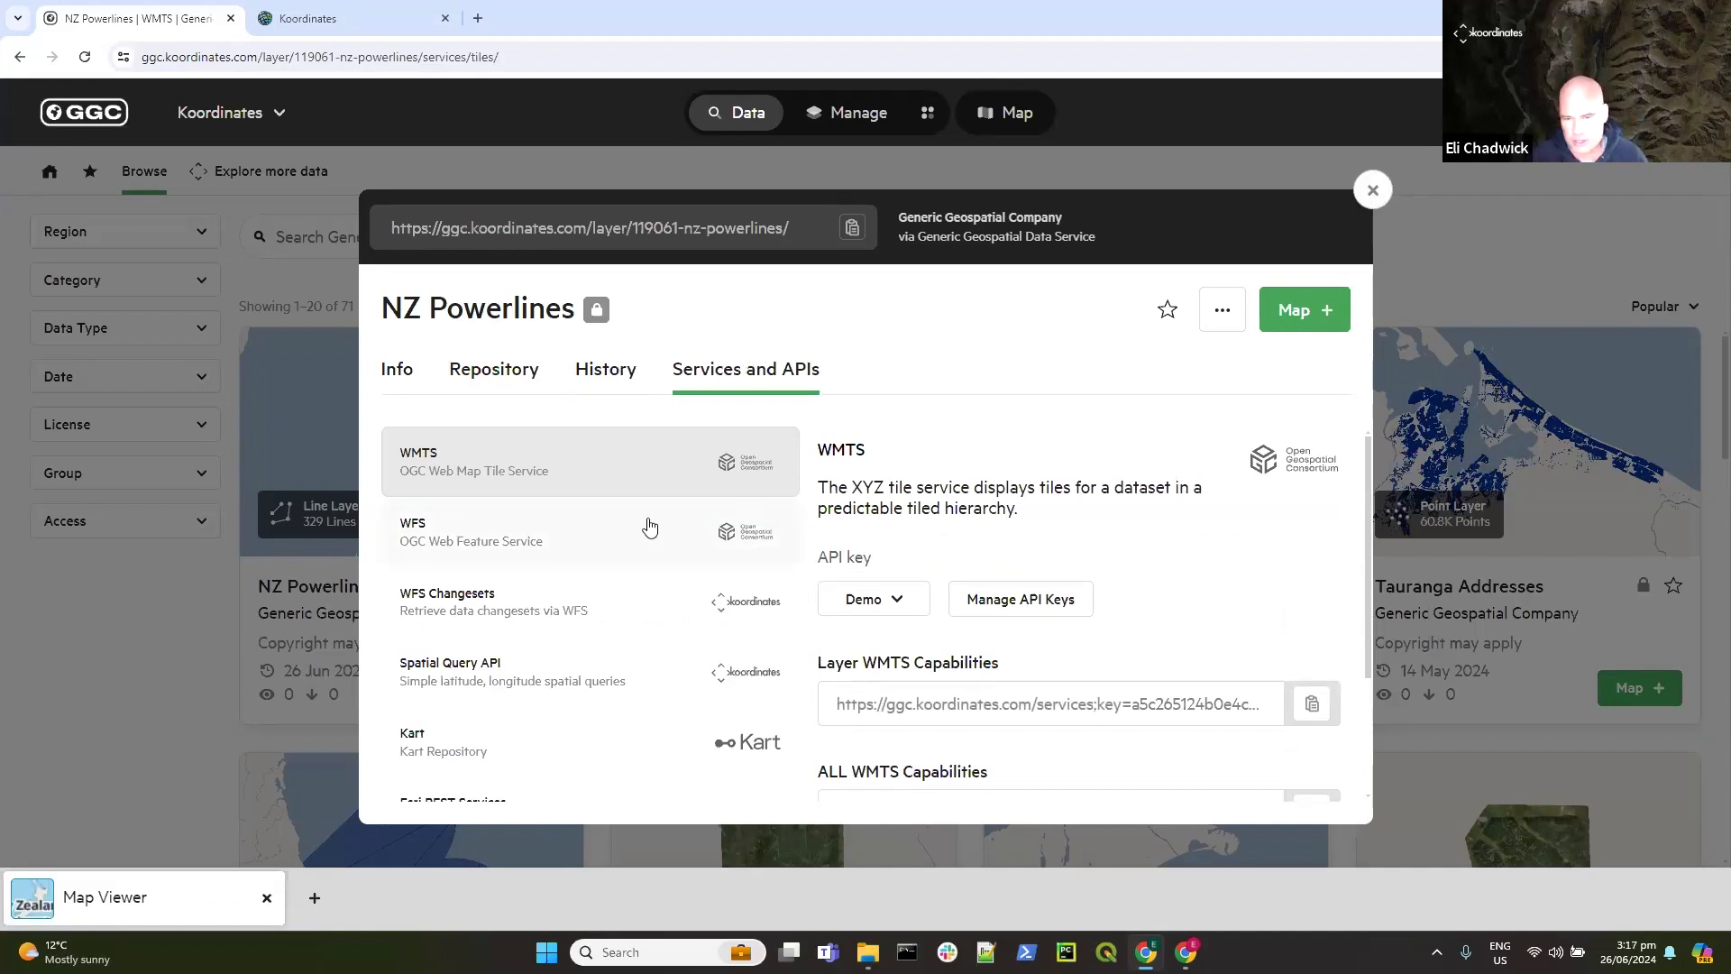
{"action": "scroll", "coordinate": [1268, 611], "scroll_direction": "down", "scroll_amount": 2}
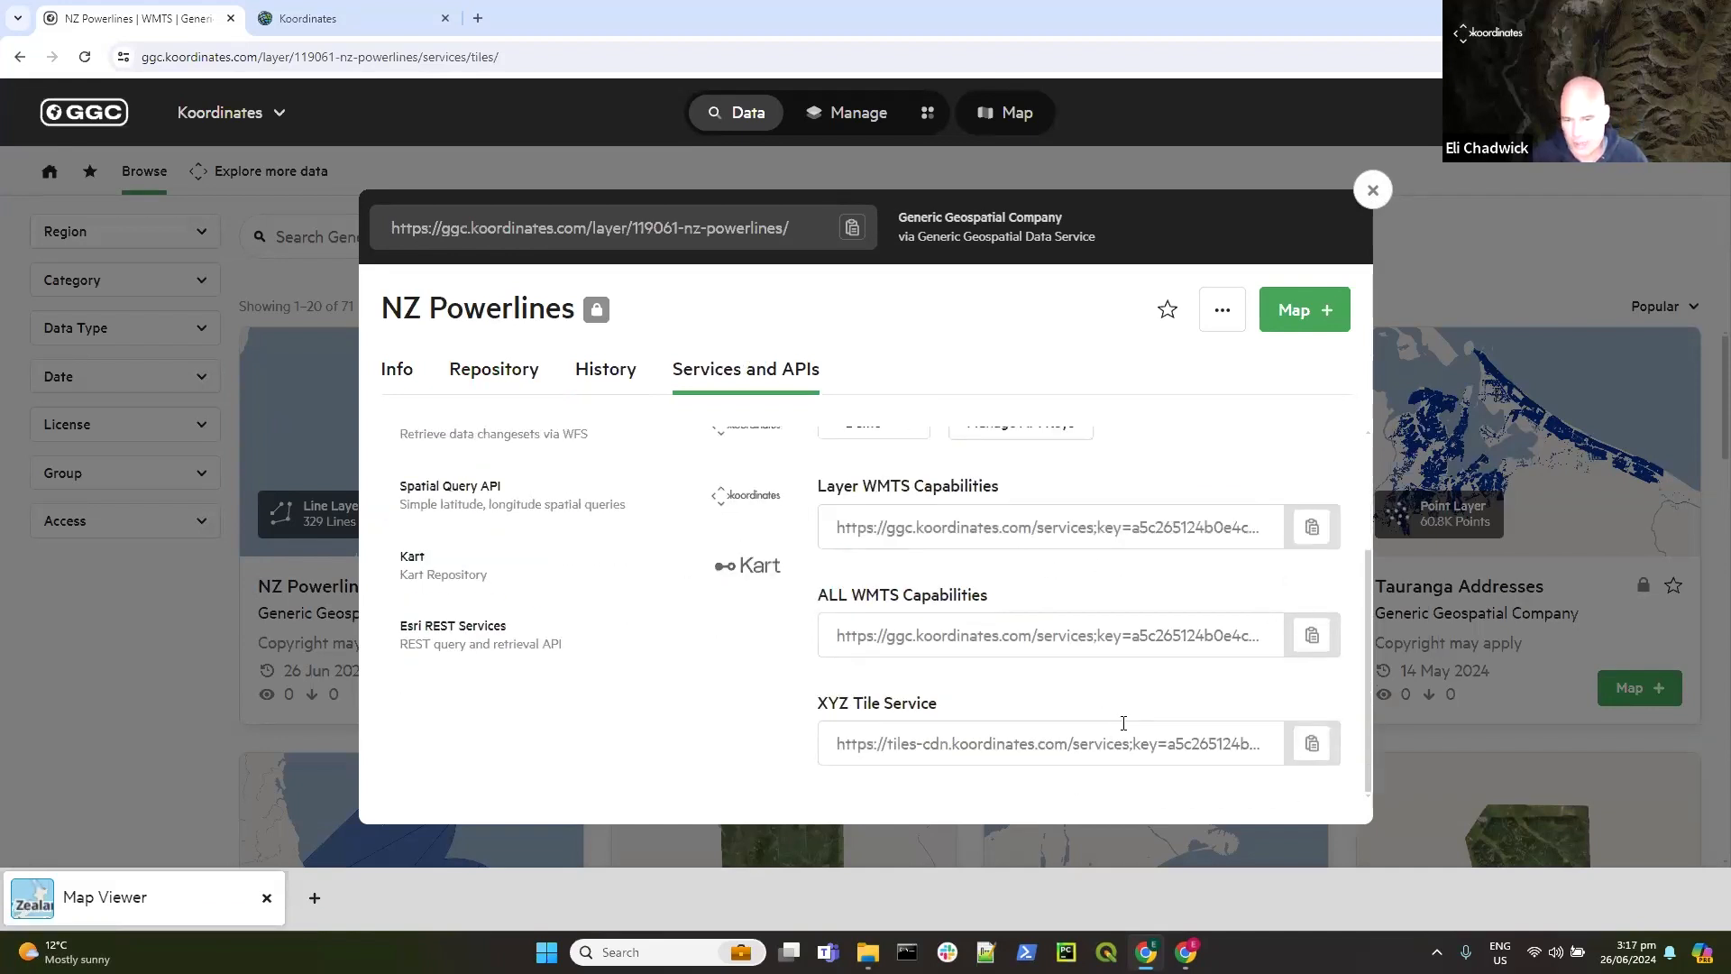
{"action": "scroll", "coordinate": [1172, 468], "scroll_direction": "up", "scroll_amount": 2}
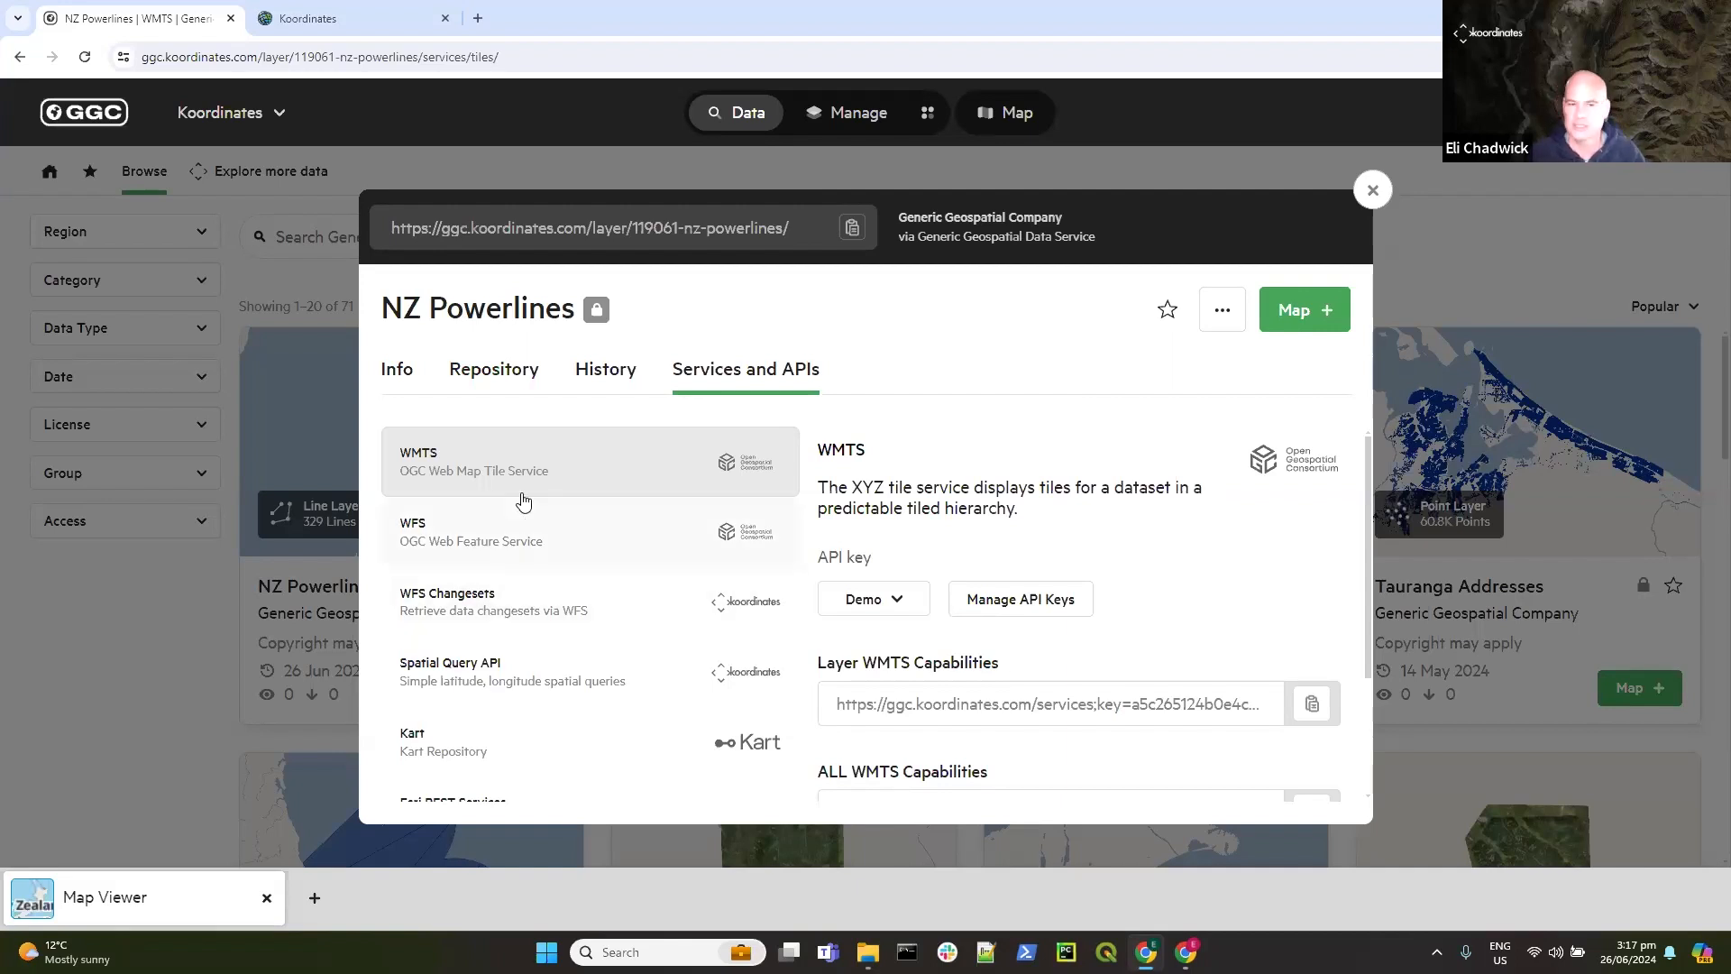
{"action": "left_click", "coordinate": [455, 549]}
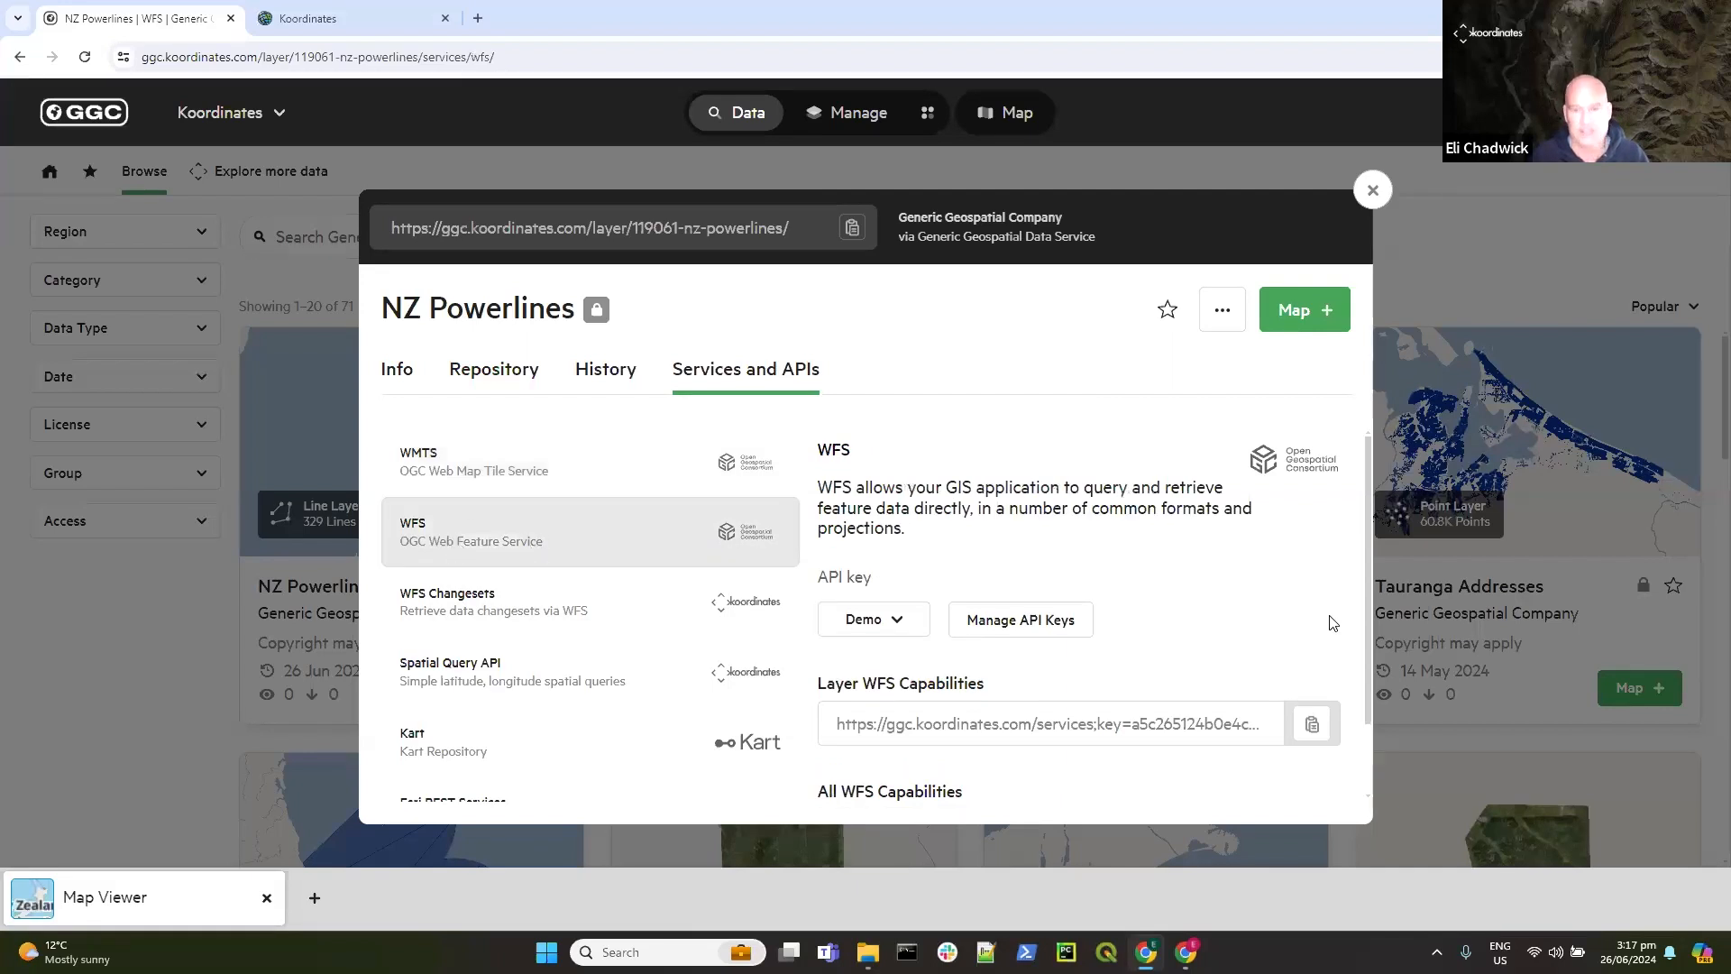
{"action": "scroll", "coordinate": [1218, 614], "scroll_direction": "down", "scroll_amount": 1}
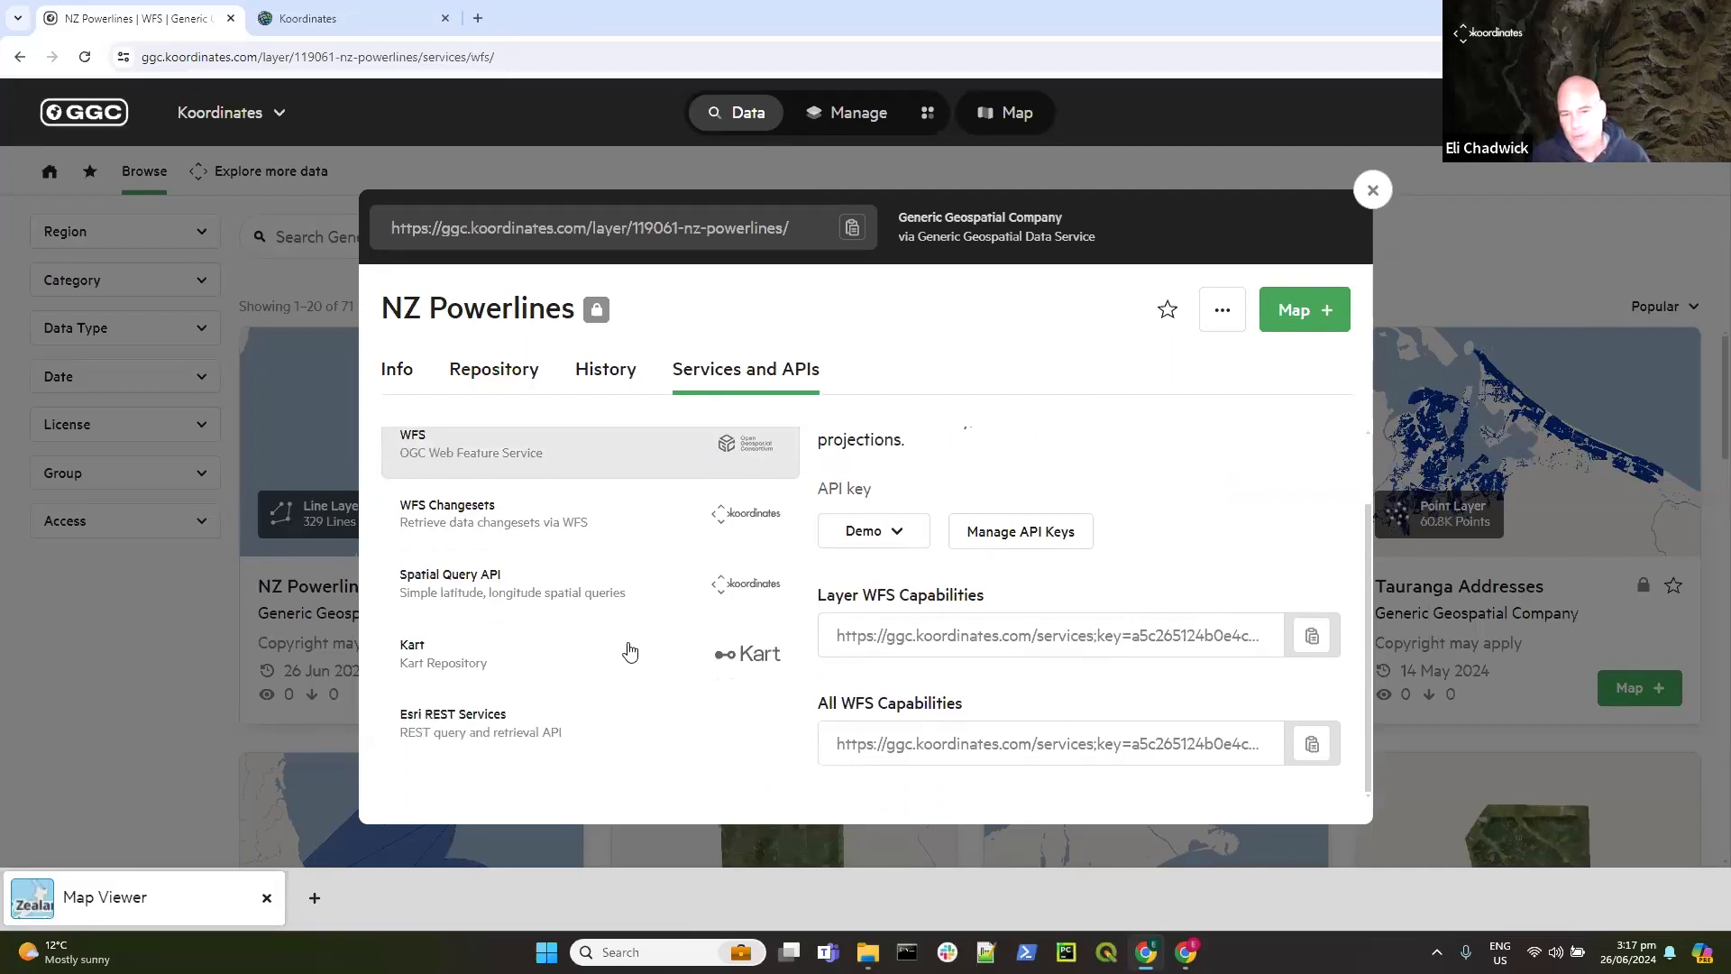
Step: Review the layer's WFS Changesets, Spatial Query API, Kart and Esri REST Services access options
{"action": "left_click", "coordinate": [432, 528]}
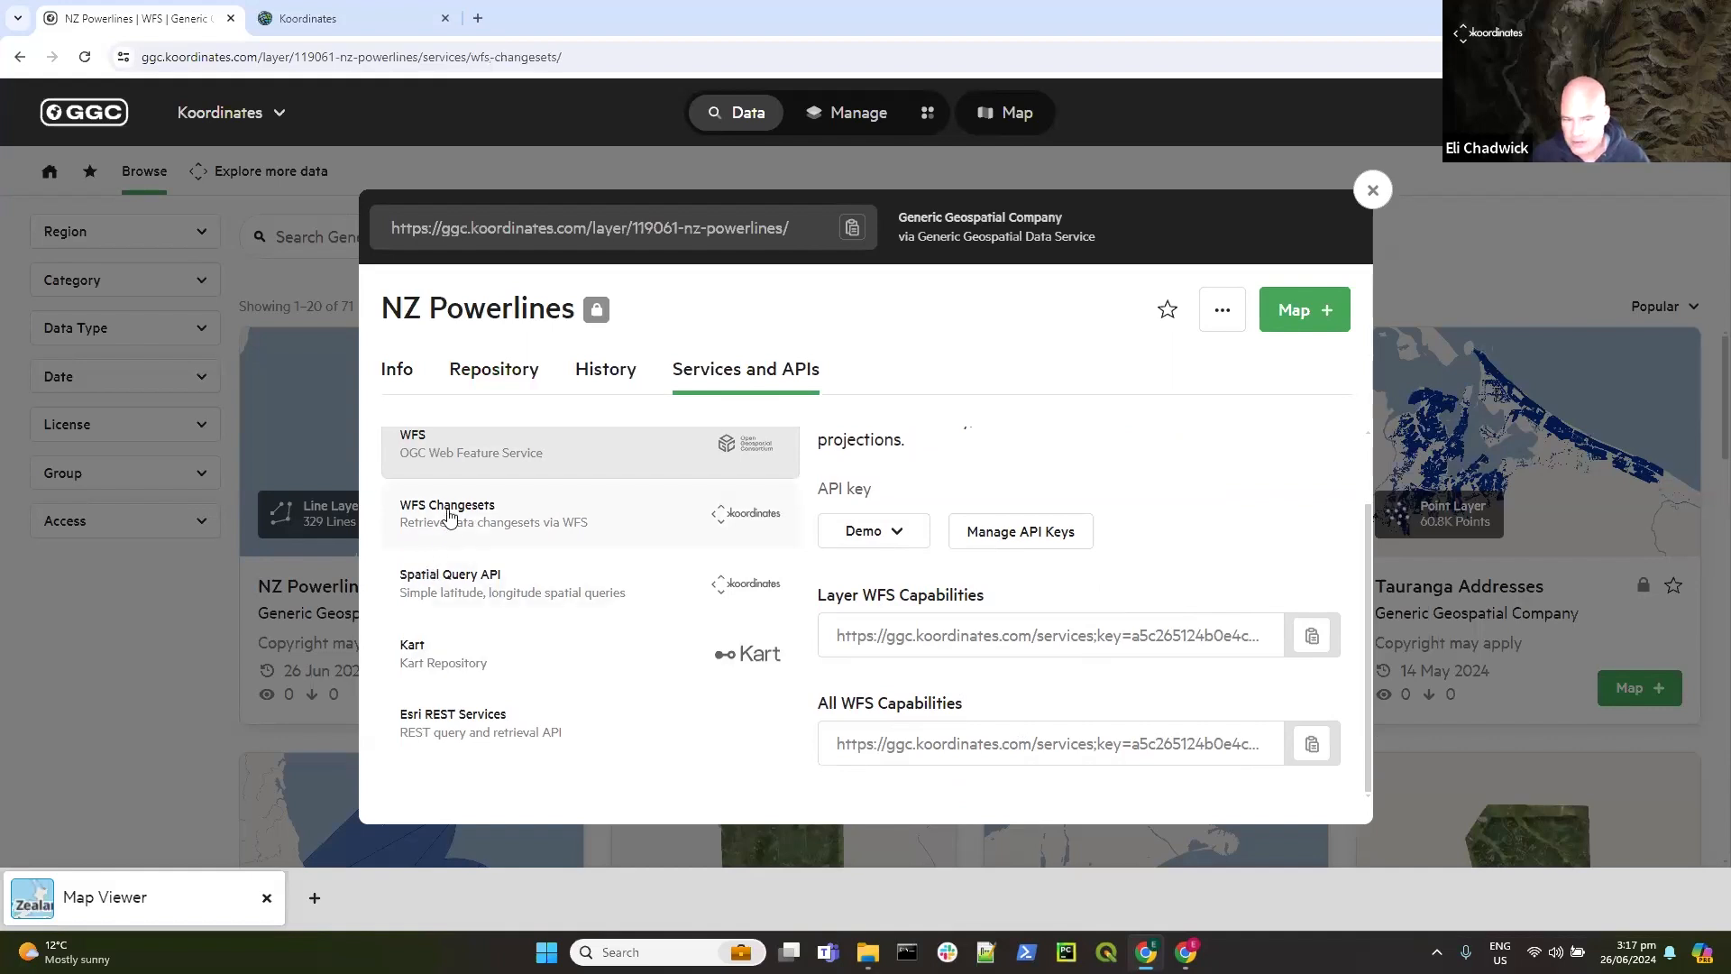
{"action": "left_click", "coordinate": [456, 638]}
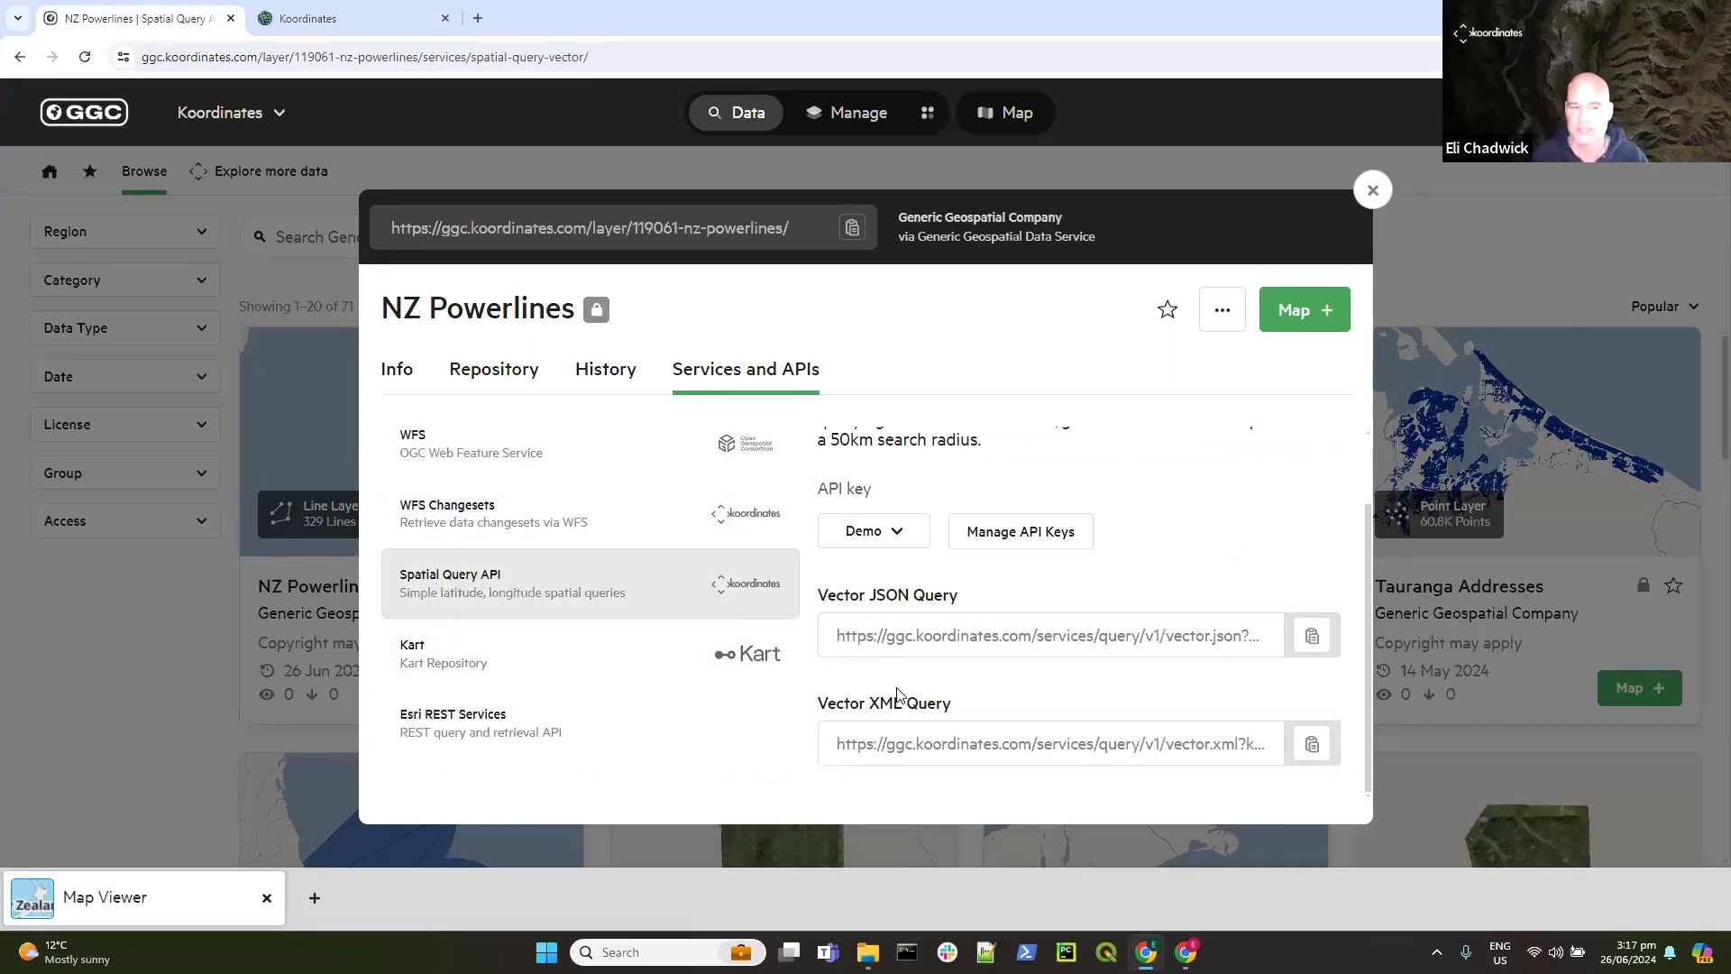
{"action": "left_click", "coordinate": [417, 661]}
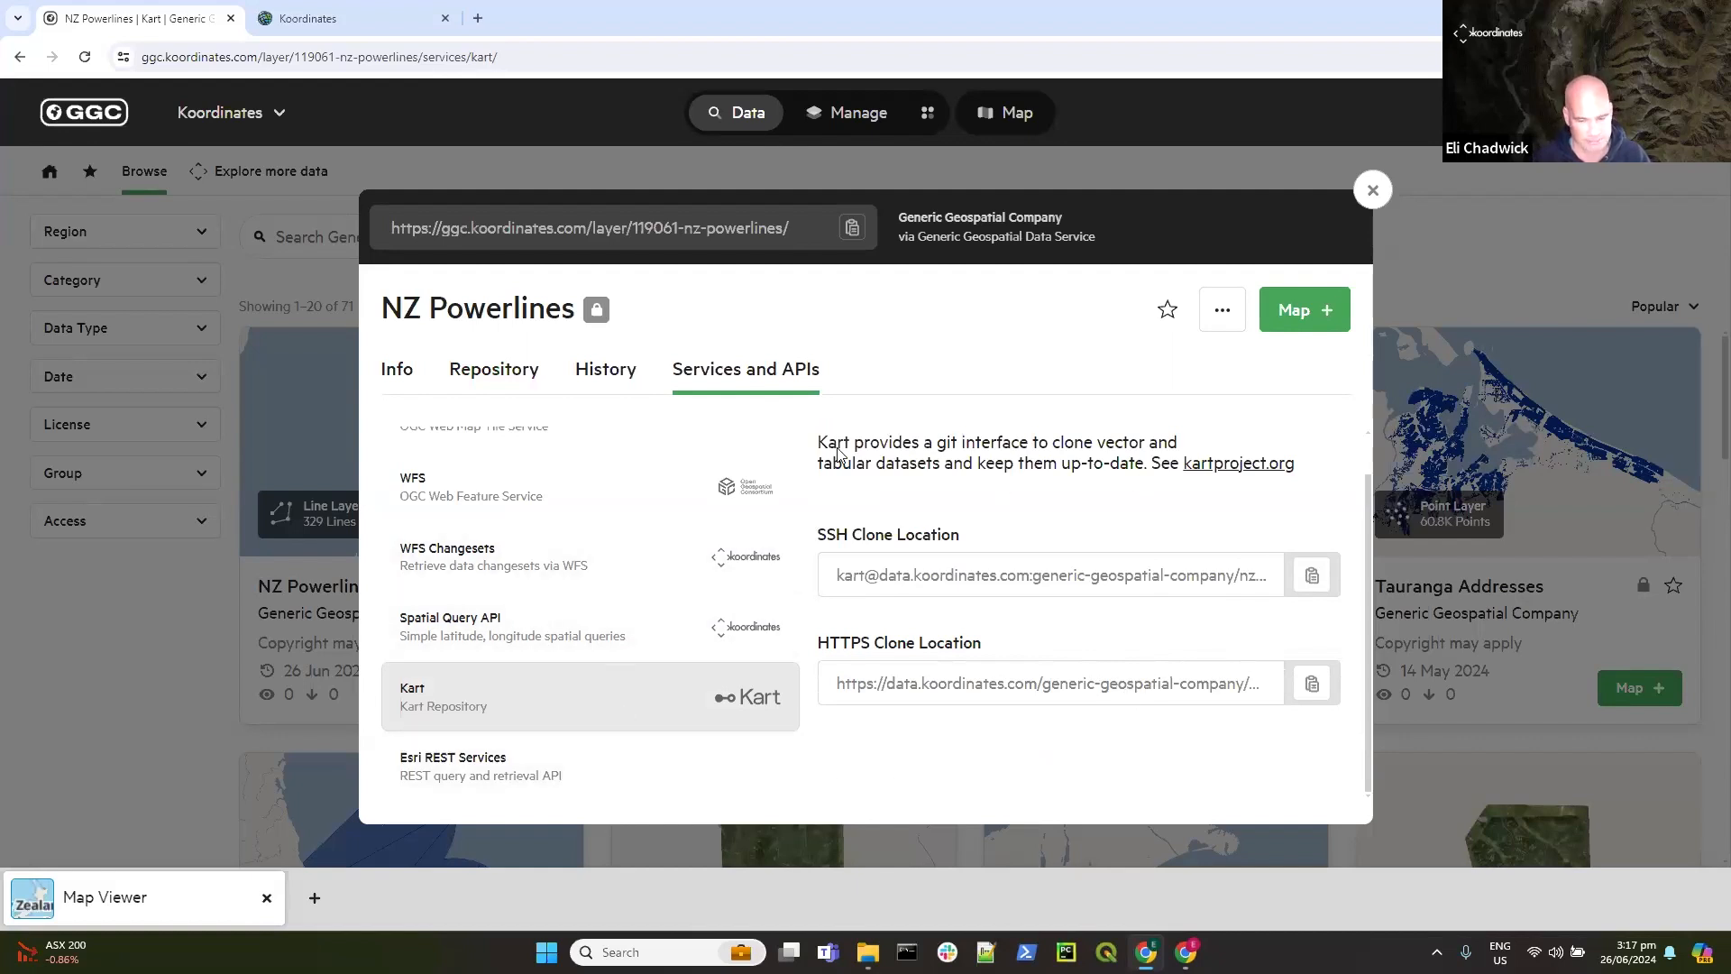
{"action": "left_click", "coordinate": [454, 779]}
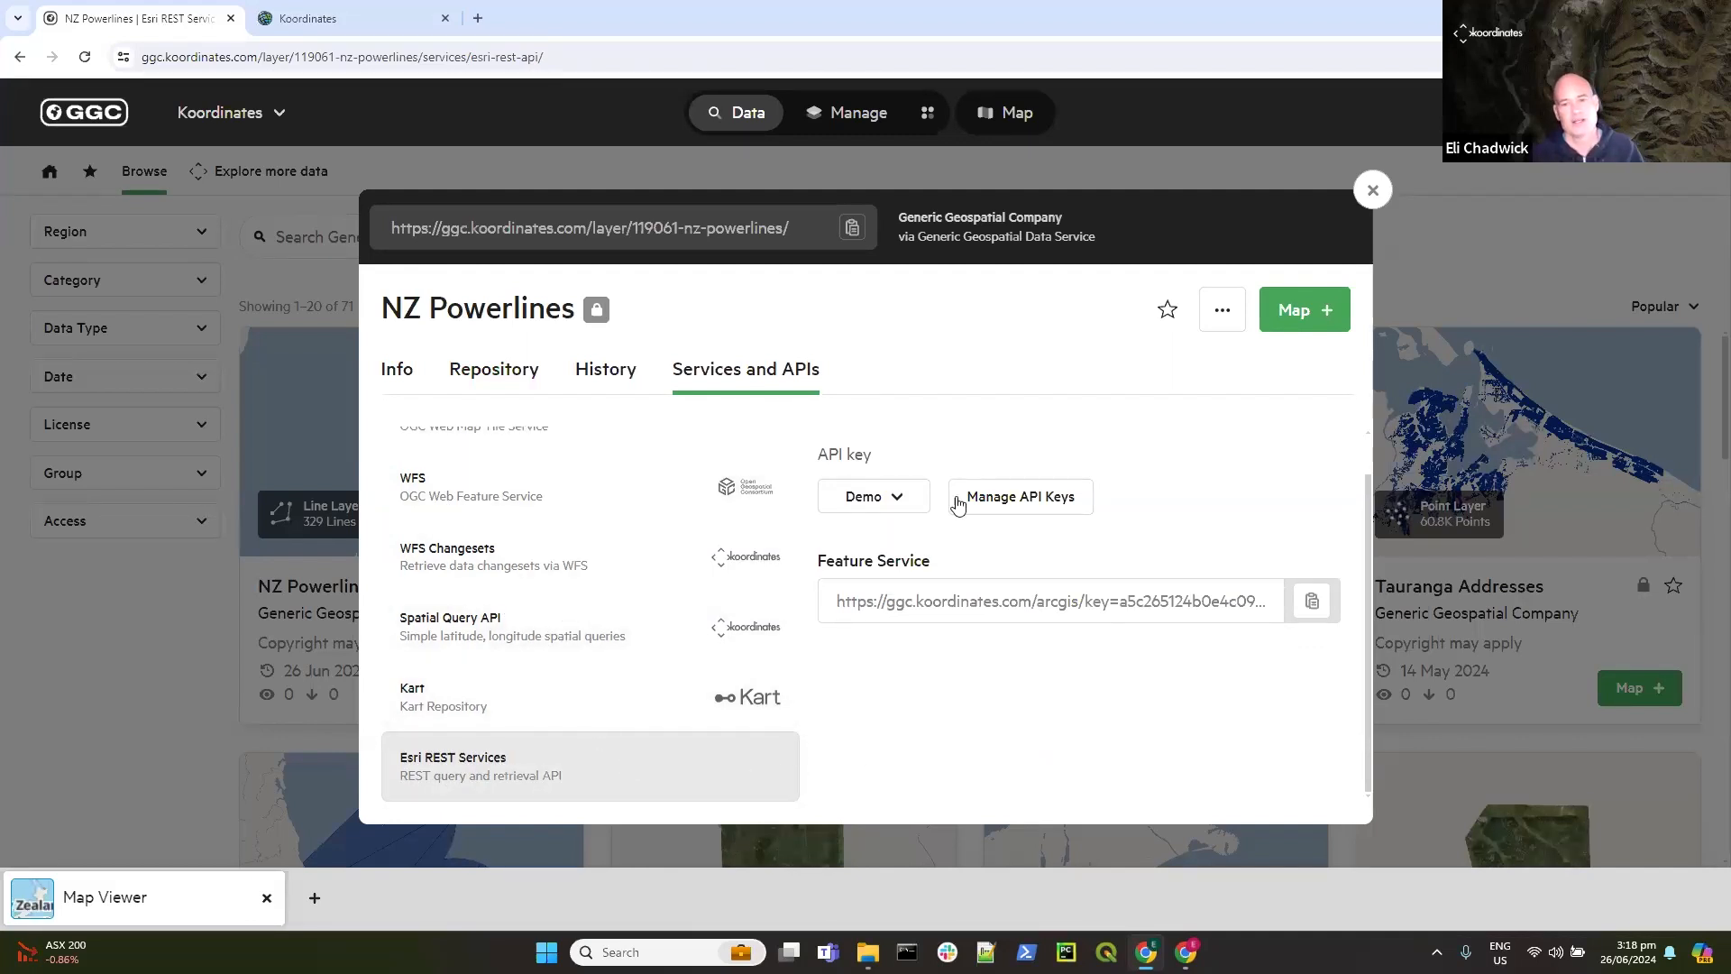
Step: Start a new API key from the layer's API key management and label it DA
{"action": "left_click", "coordinate": [1044, 498]}
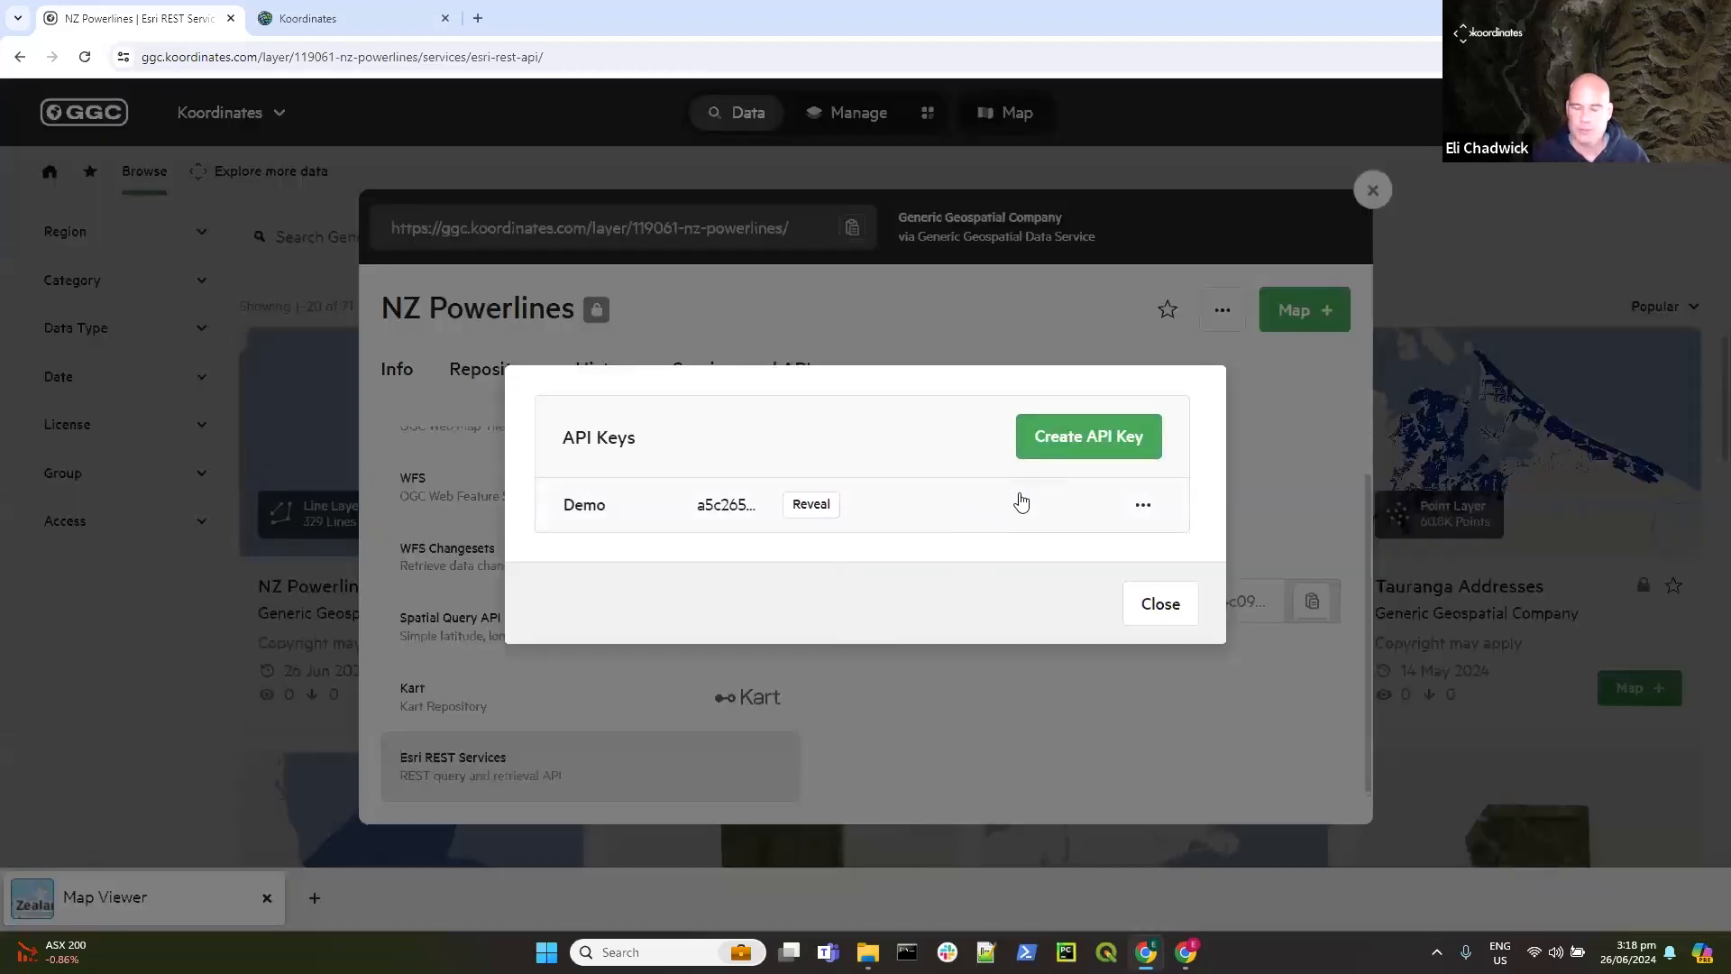
{"action": "left_click", "coordinate": [1076, 440]}
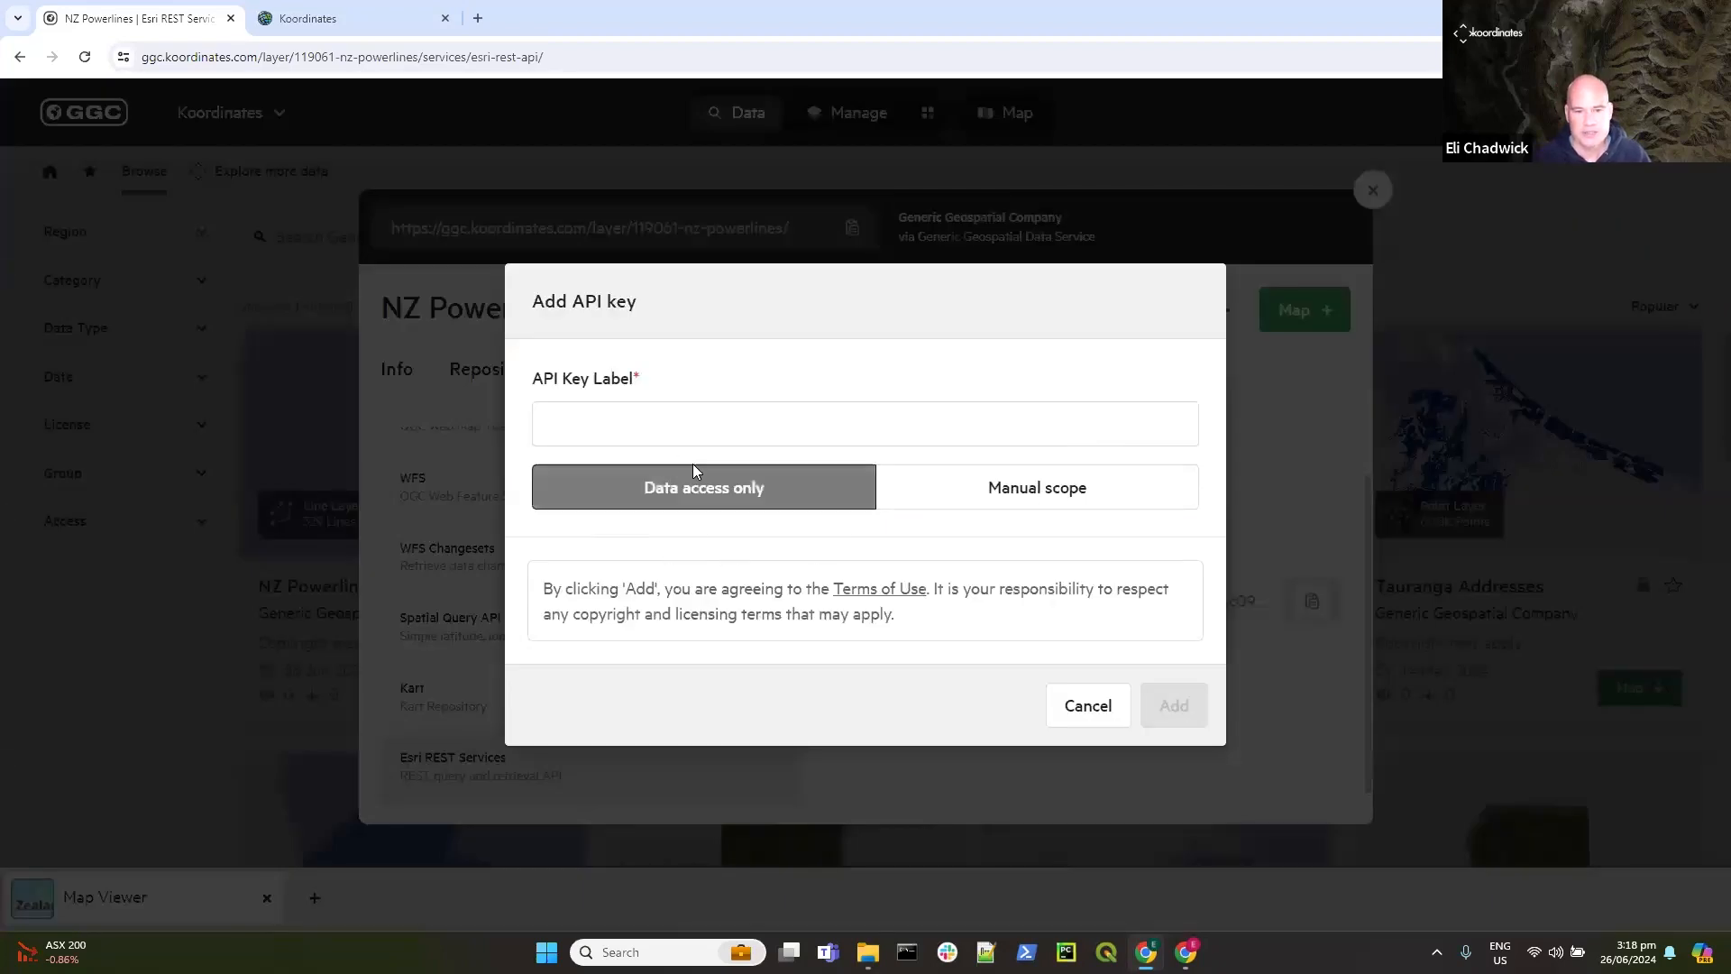
{"action": "left_click", "coordinate": [558, 423]}
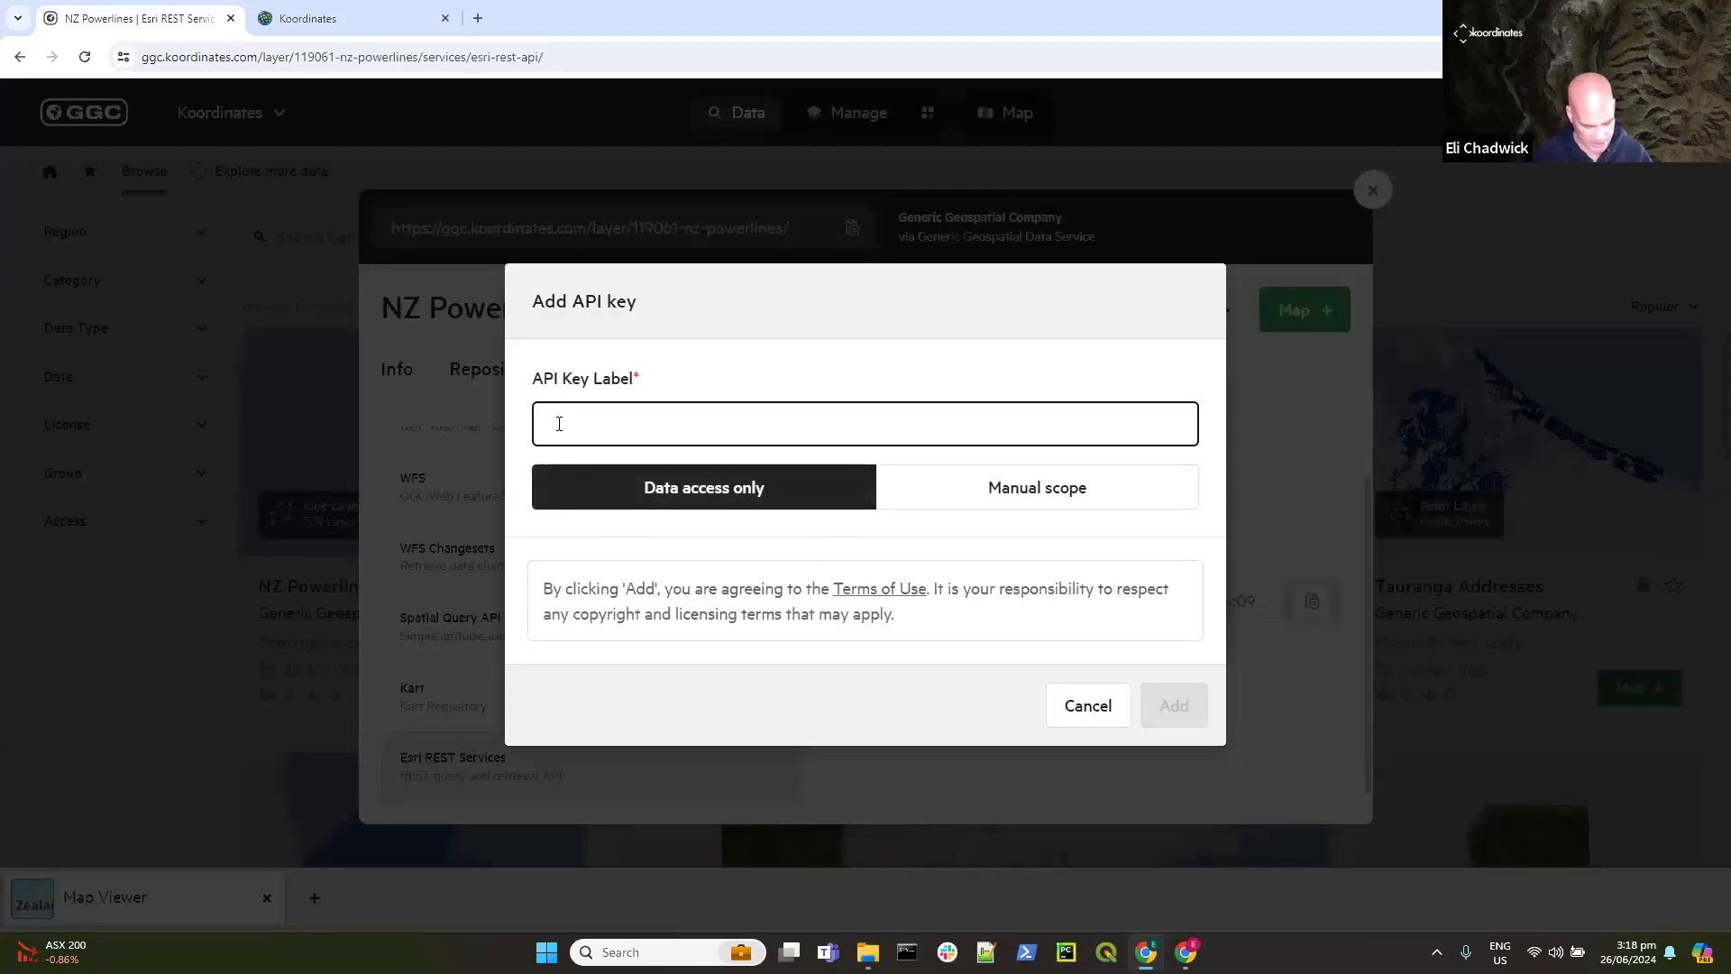
{"action": "type", "text": "DA"}
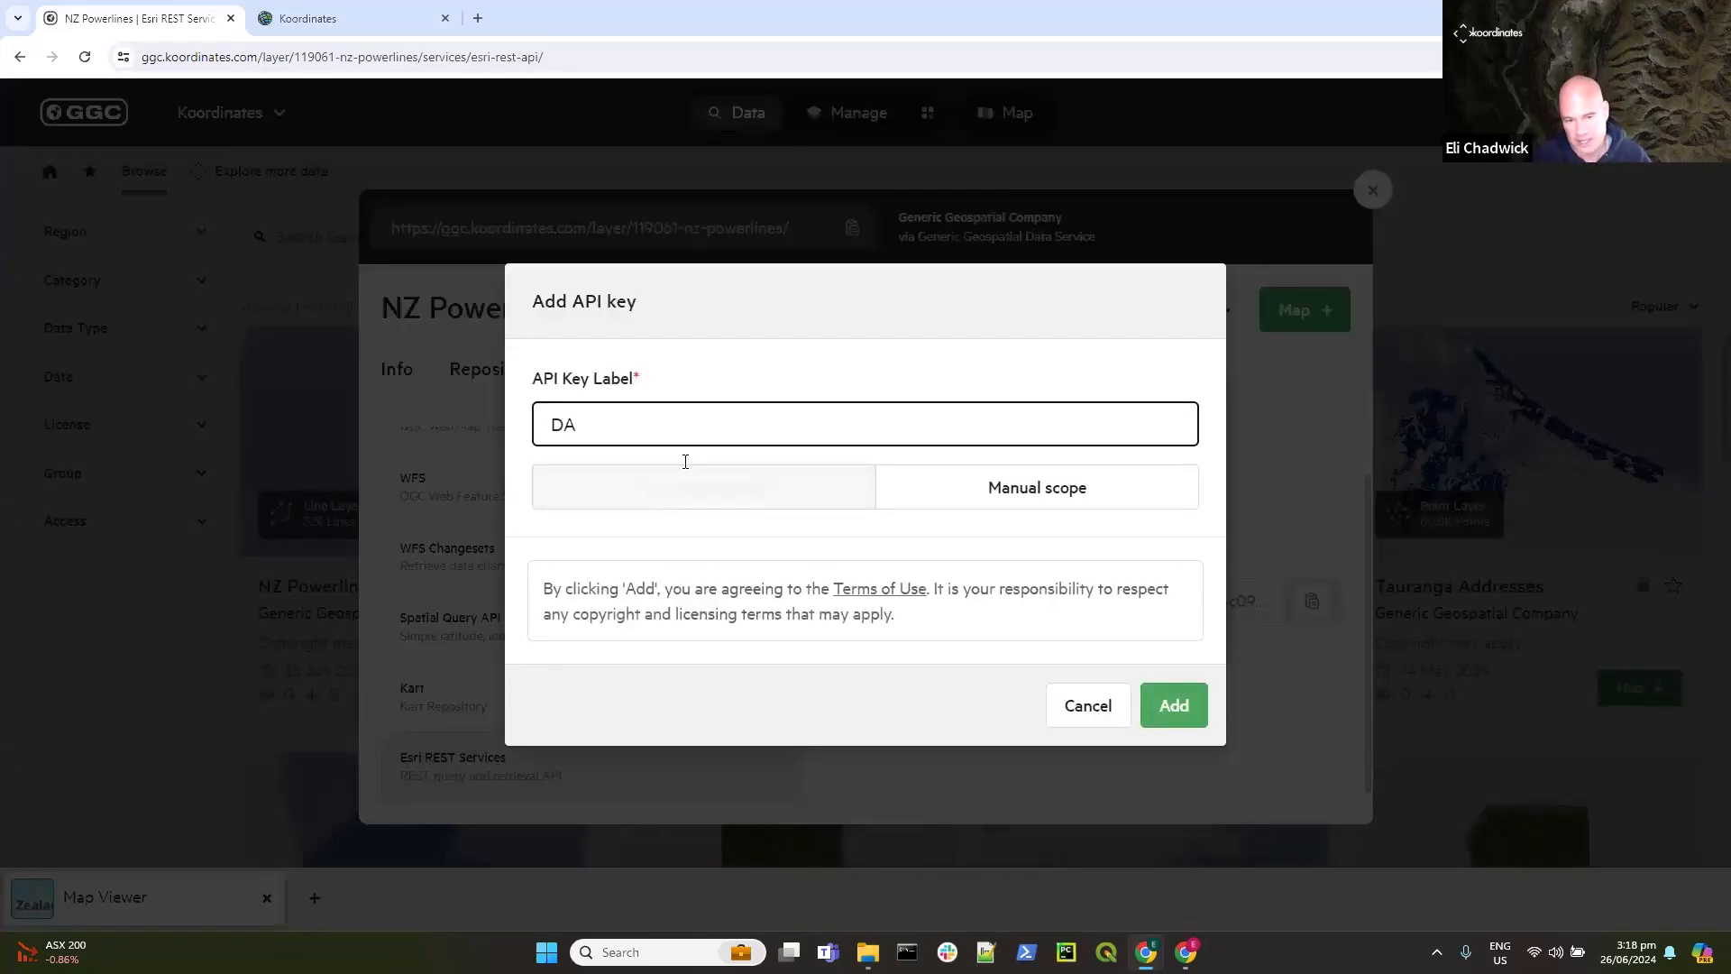
Step: Examine the permissions available under Manual scope for the new API key, from layer queries through Kart repos access
{"action": "left_click", "coordinate": [1050, 494]}
{"action": "scroll", "coordinate": [1058, 472], "scroll_direction": "down", "scroll_amount": 5}
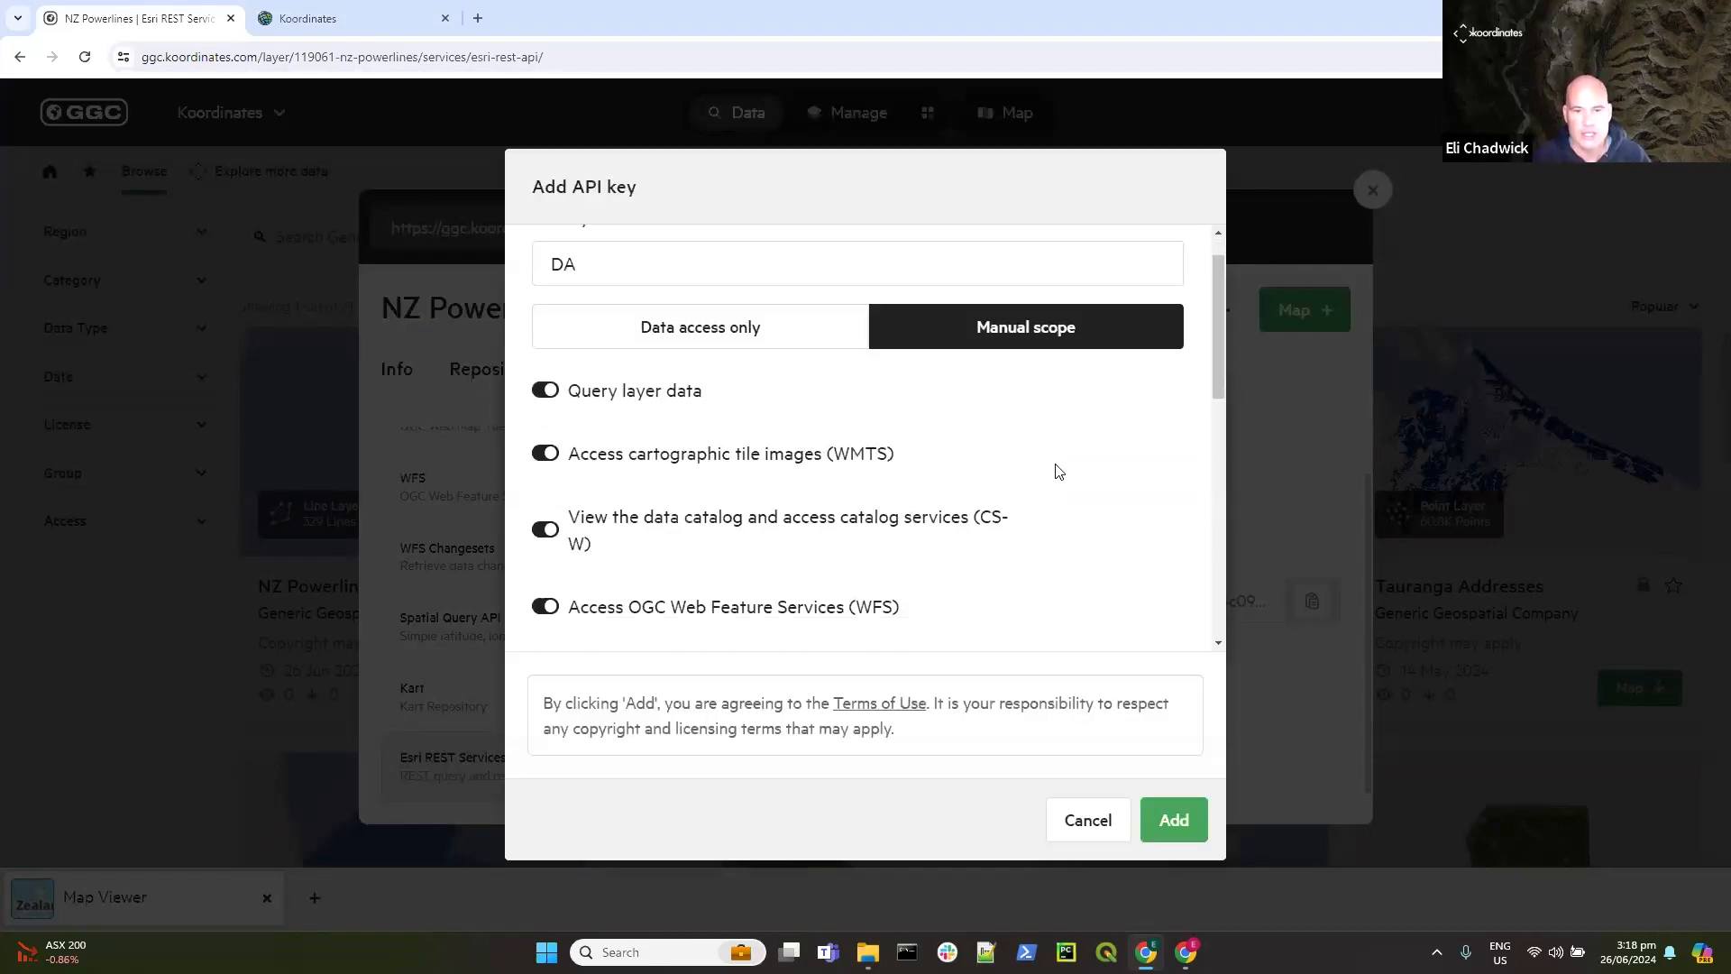
{"action": "scroll", "coordinate": [1058, 472], "scroll_direction": "down", "scroll_amount": 1}
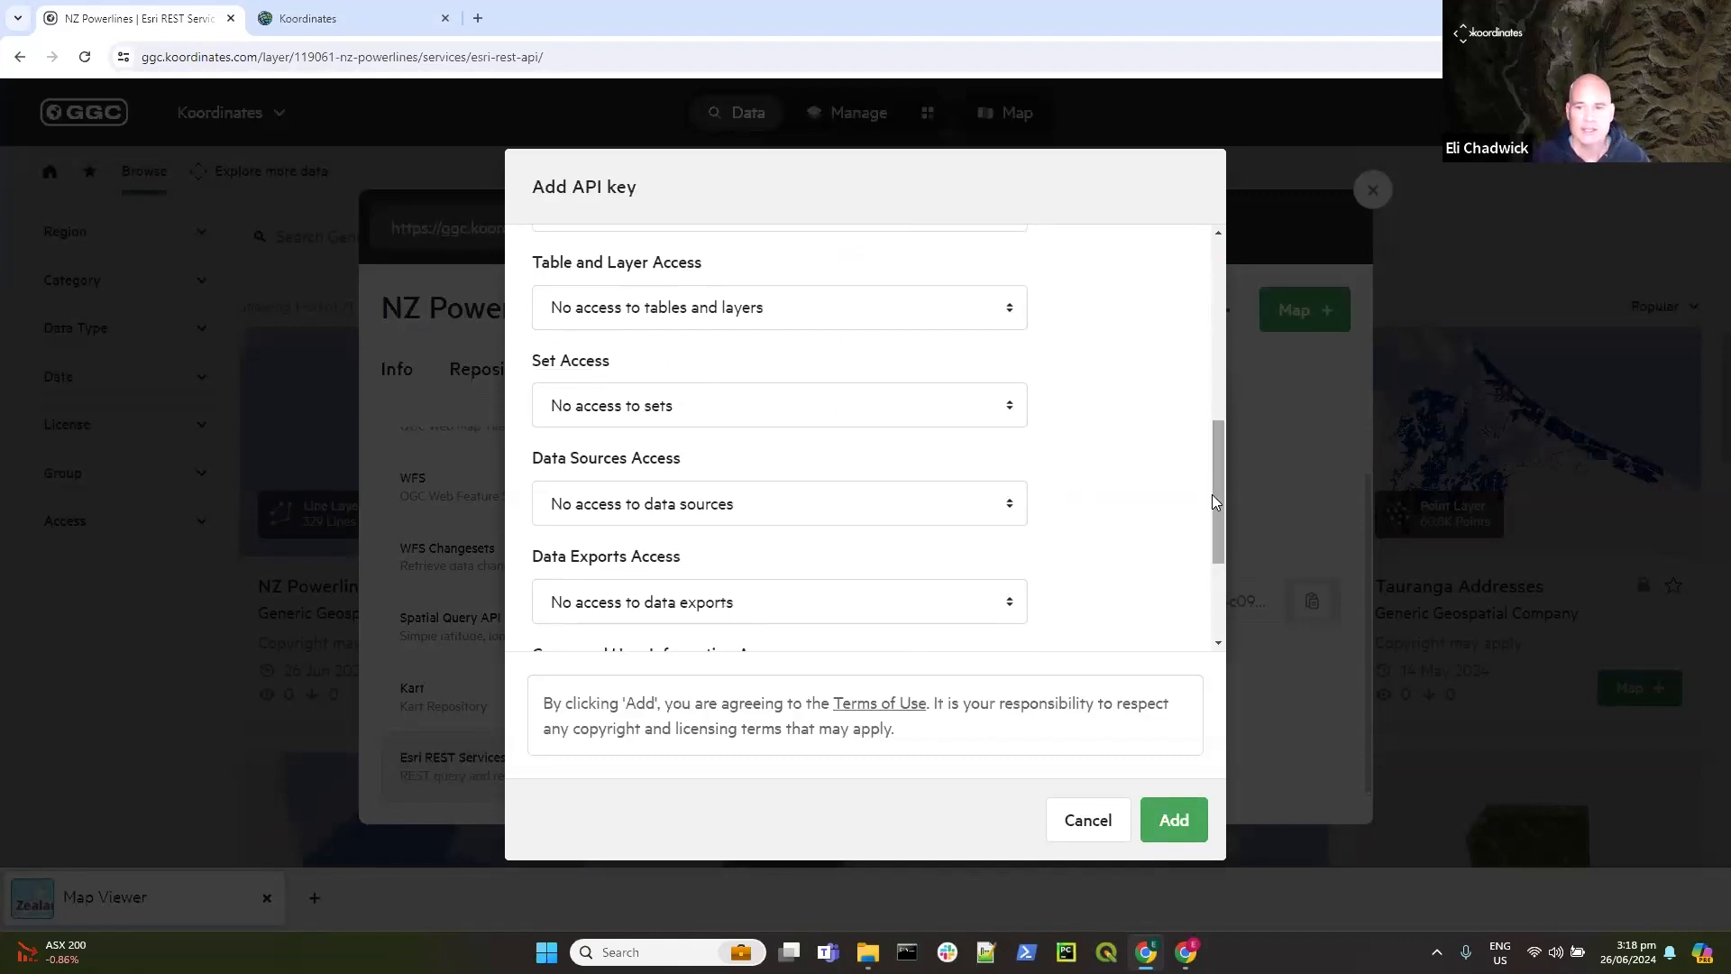
{"action": "scroll", "coordinate": [1133, 511], "scroll_direction": "down", "scroll_amount": 1}
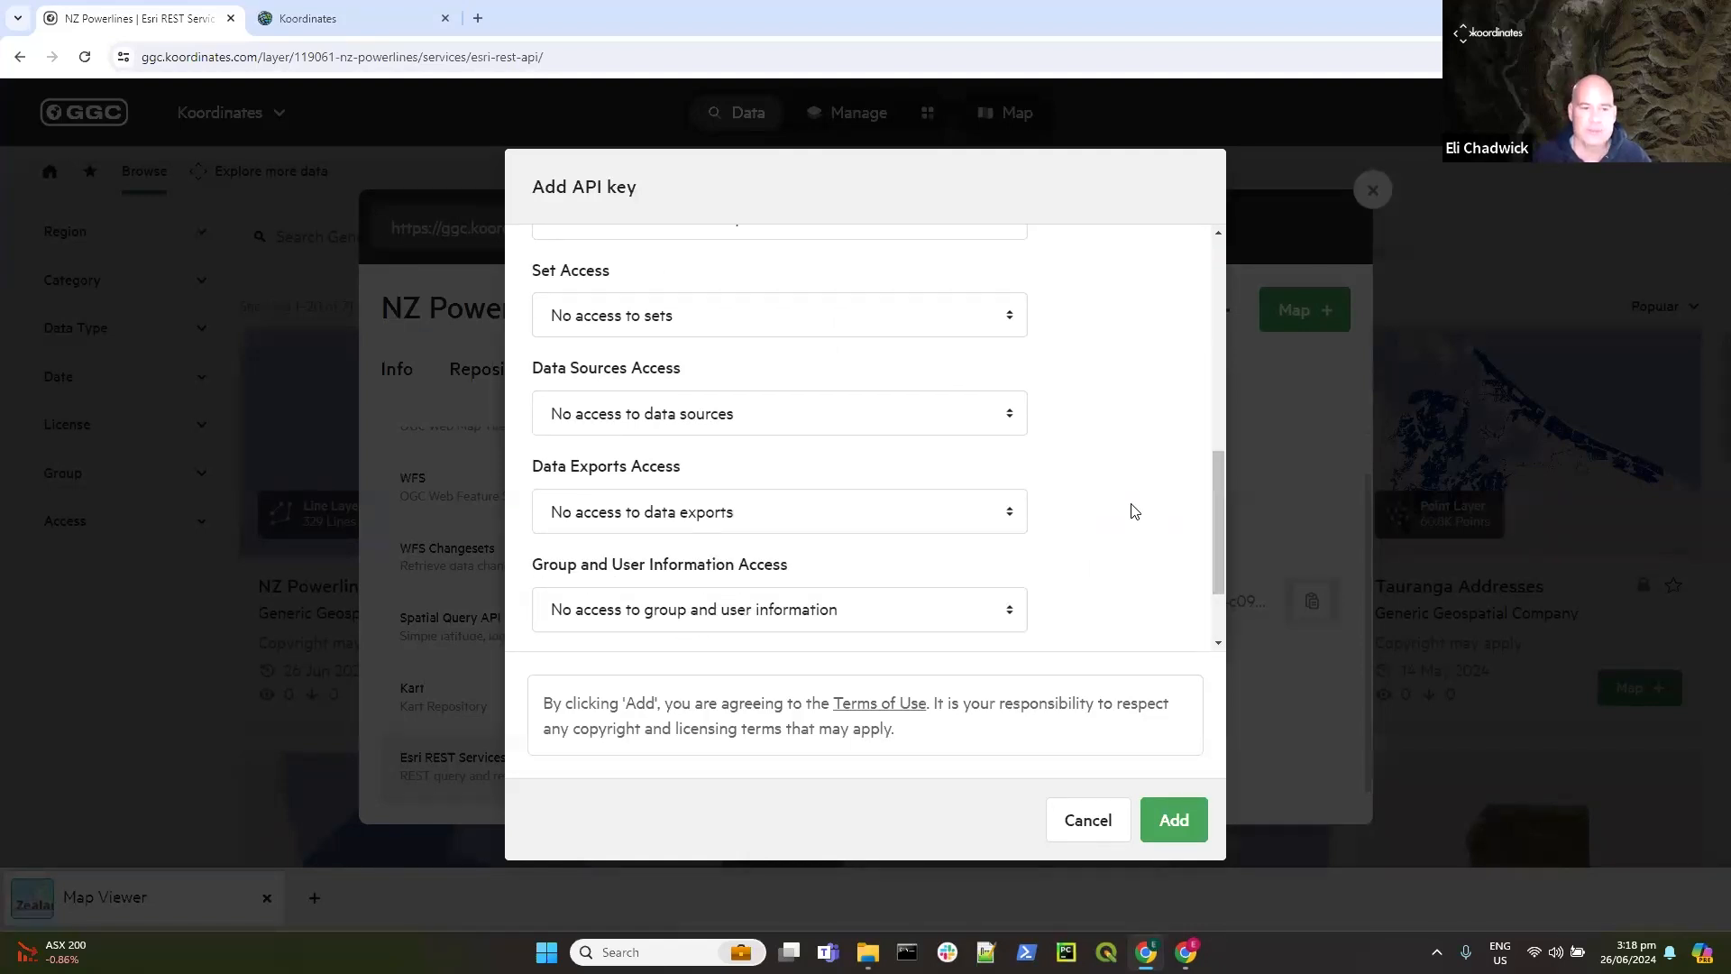
{"action": "scroll", "coordinate": [935, 606], "scroll_direction": "down", "scroll_amount": 2}
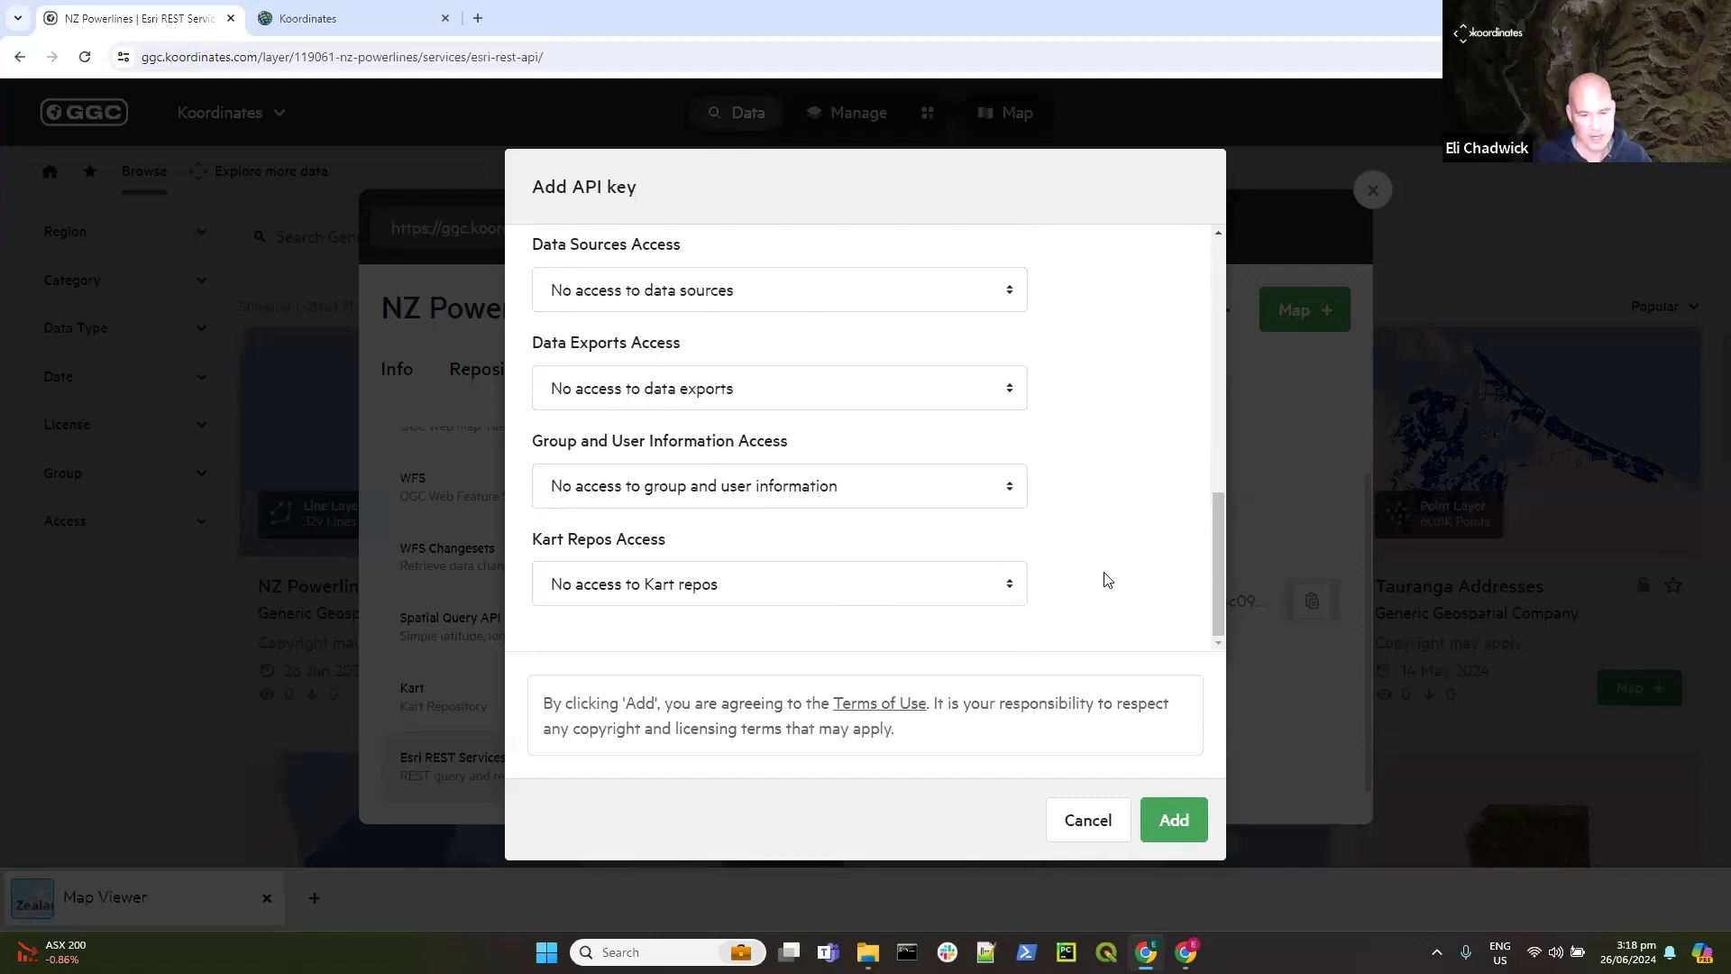
{"action": "scroll", "coordinate": [1107, 579], "scroll_direction": "up", "scroll_amount": 5}
{"action": "scroll", "coordinate": [1106, 578], "scroll_direction": "up", "scroll_amount": 1}
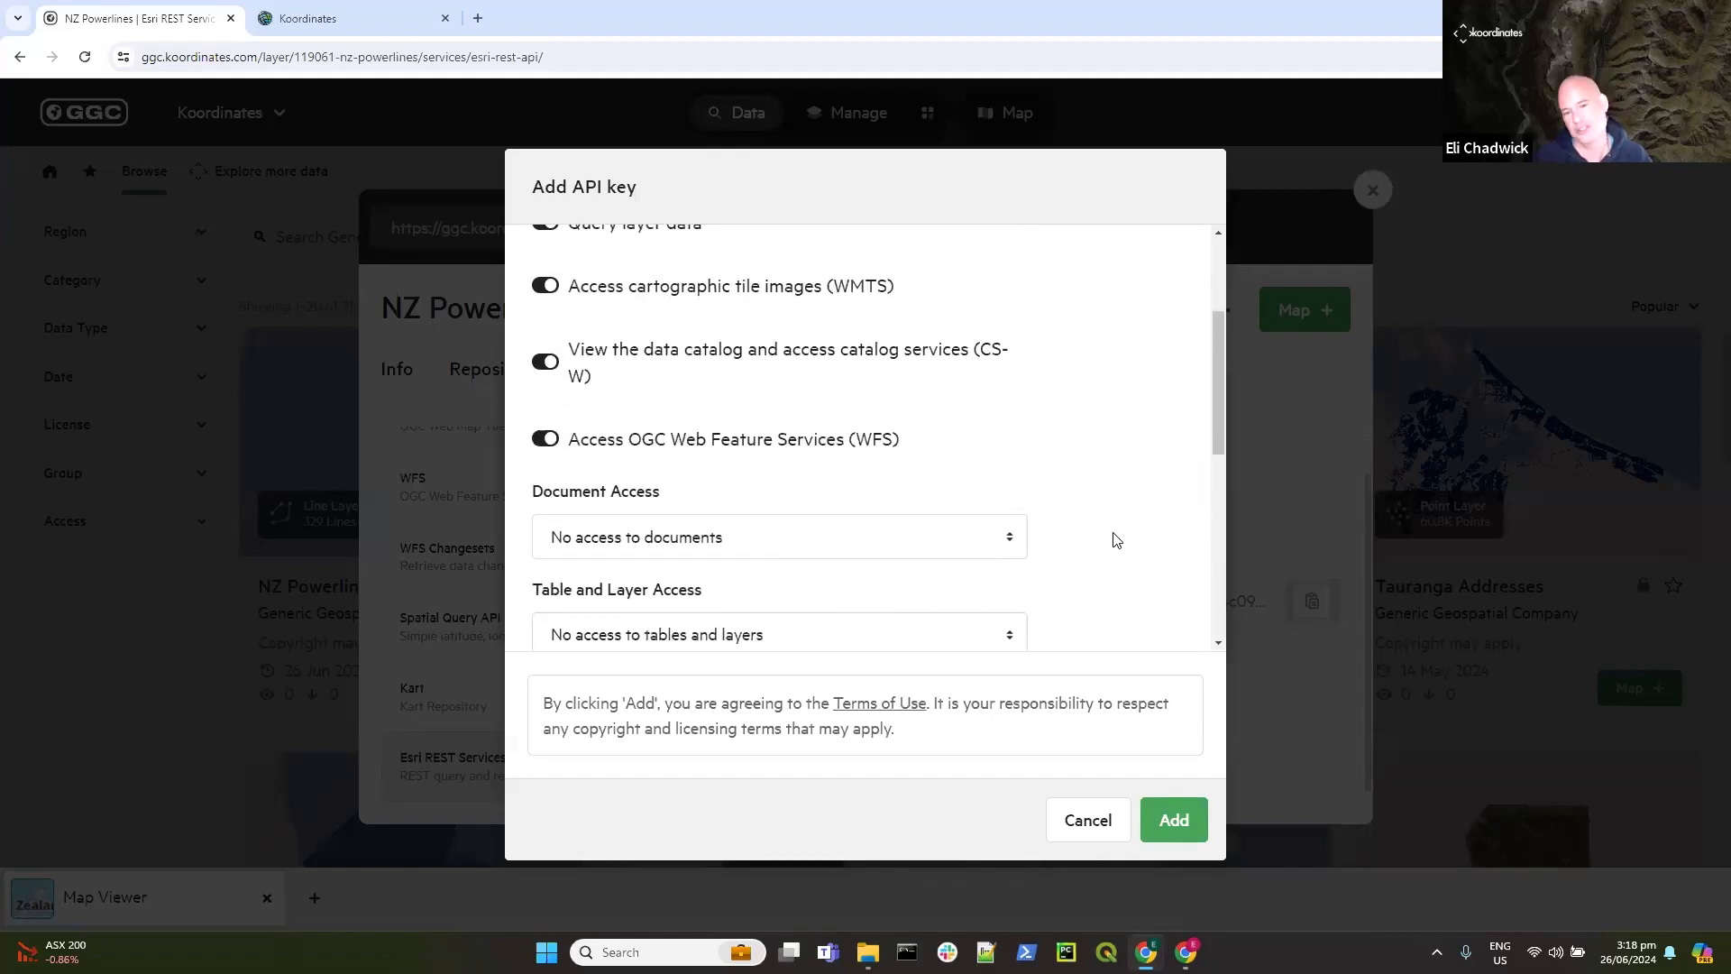
{"action": "scroll", "coordinate": [1112, 538], "scroll_direction": "down", "scroll_amount": 2}
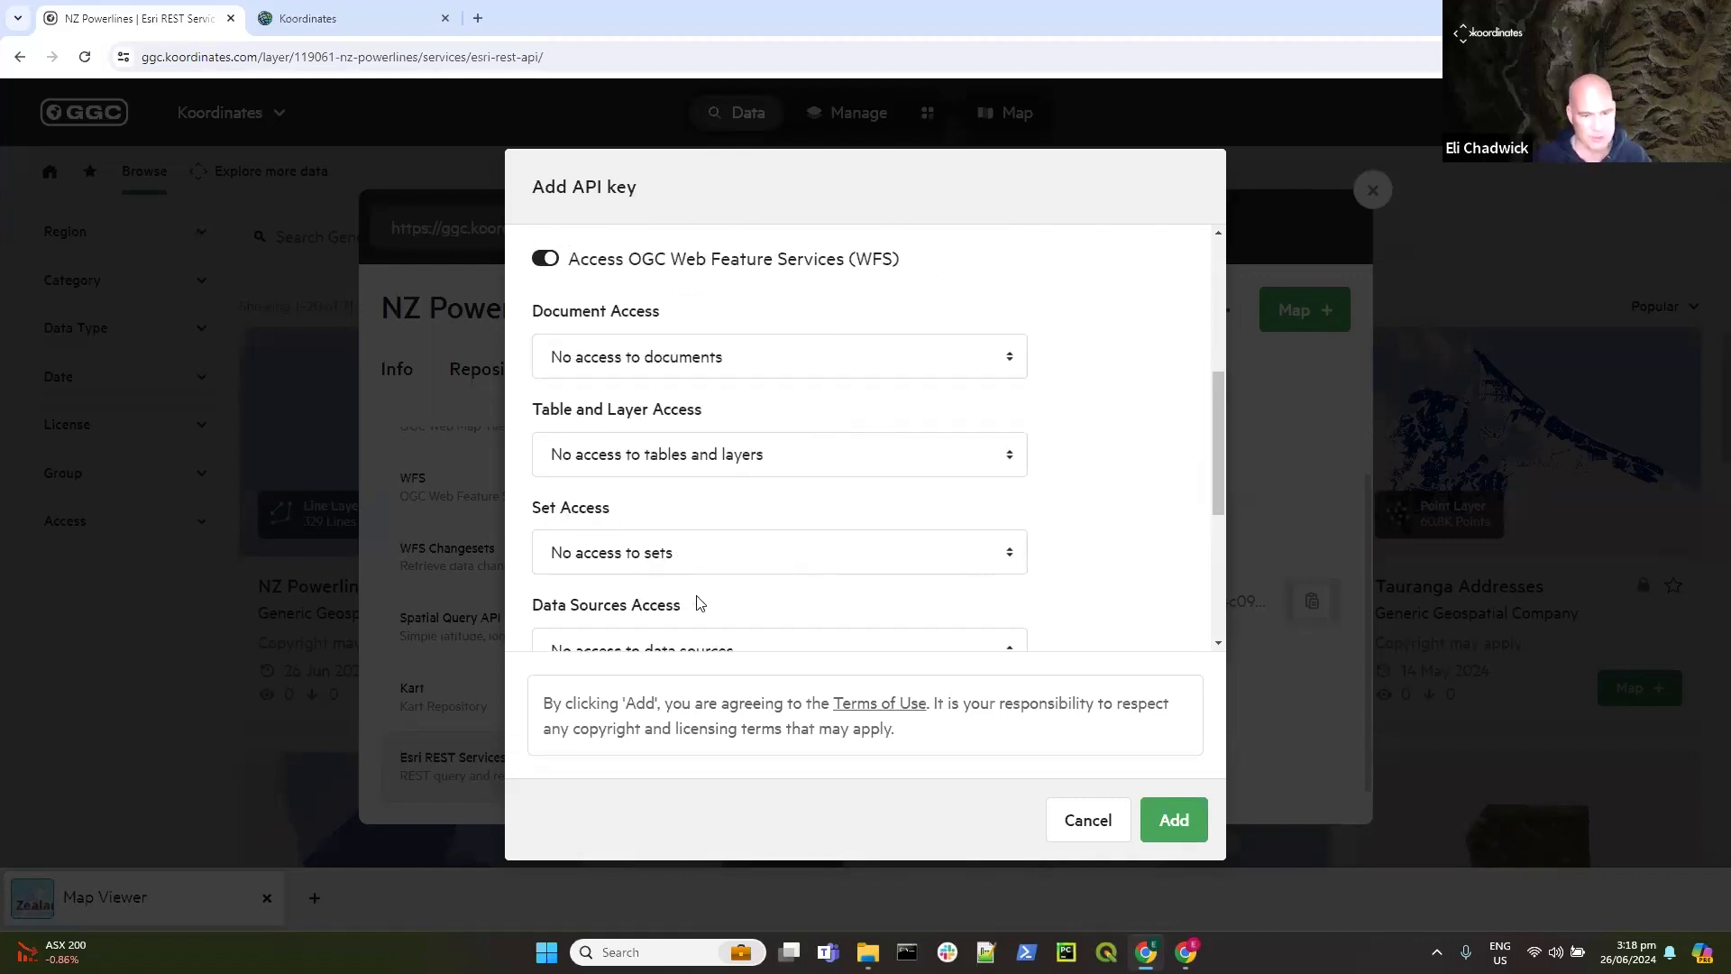
{"action": "scroll", "coordinate": [876, 542], "scroll_direction": "down", "scroll_amount": 2}
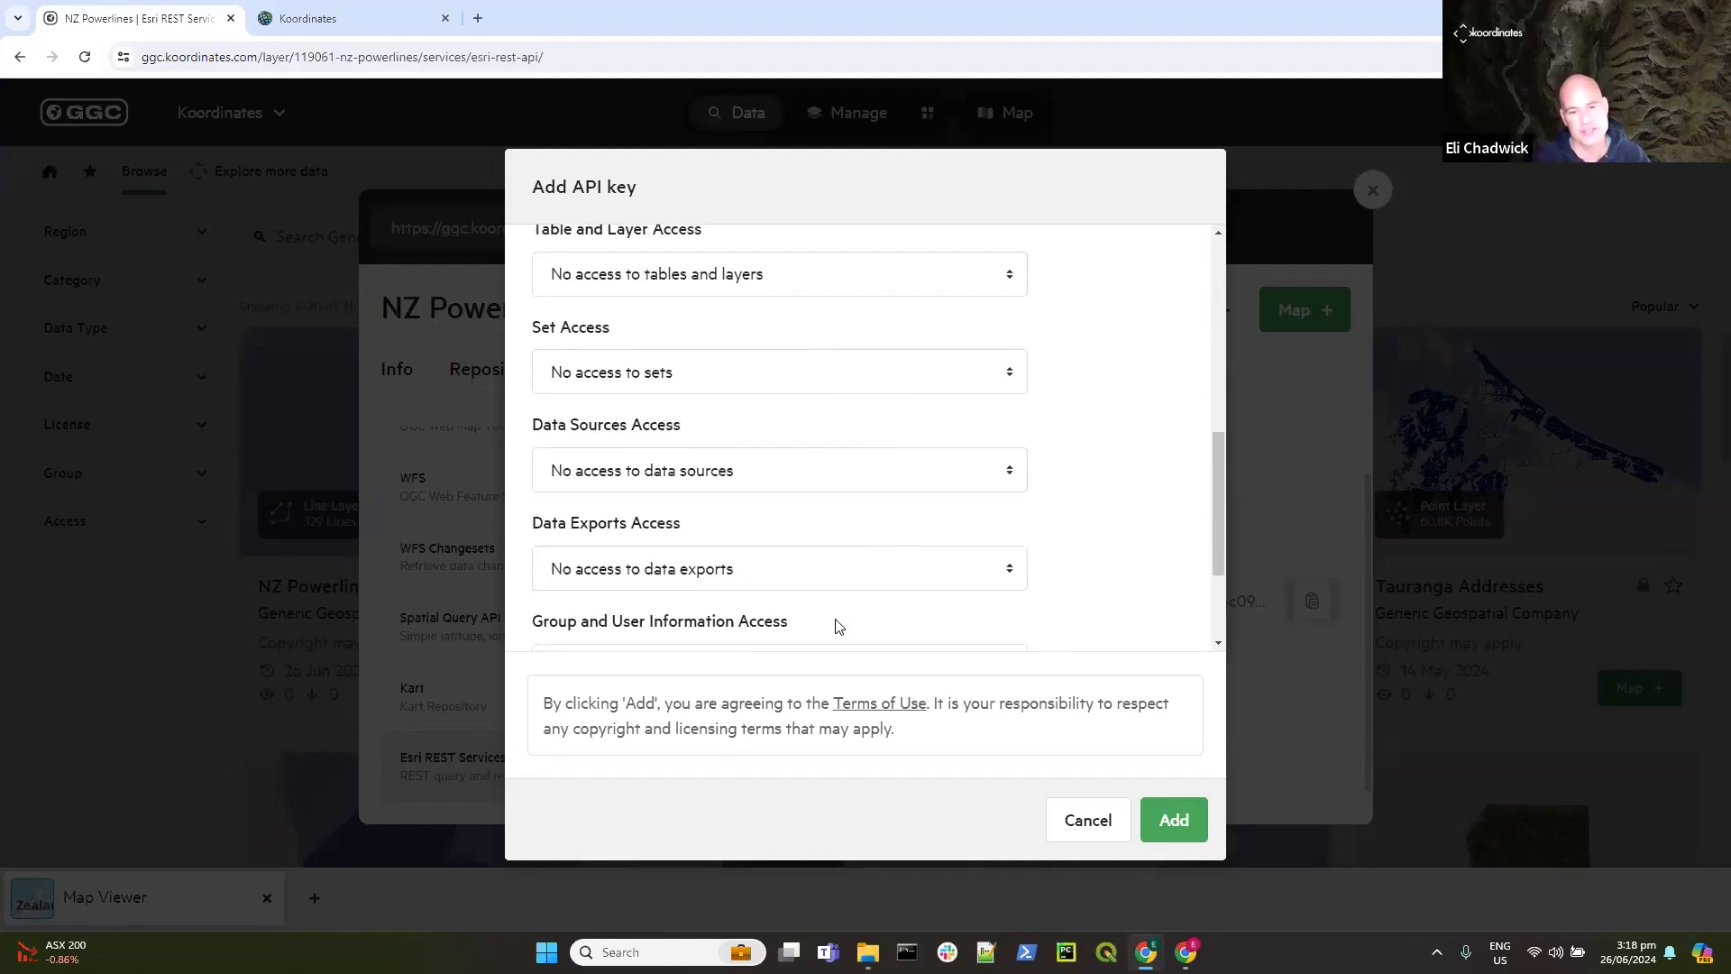
{"action": "scroll", "coordinate": [835, 626], "scroll_direction": "down", "scroll_amount": 2}
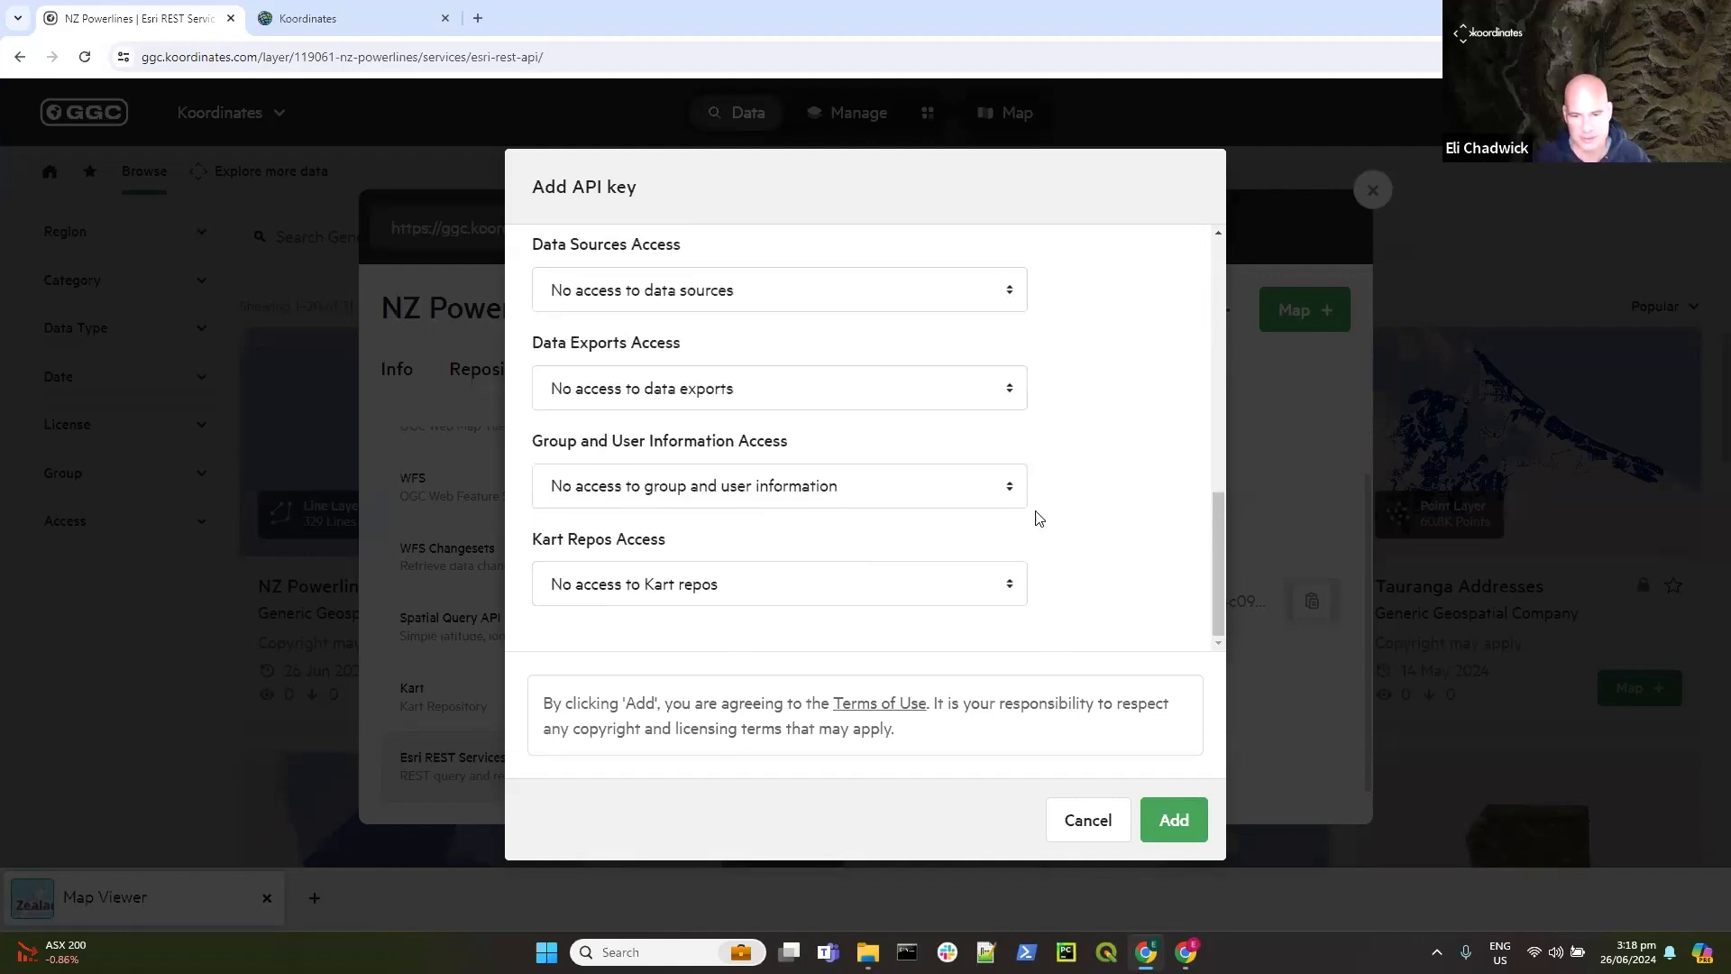
Step: Set the DA key's scope to Data access only and generate the key
{"action": "scroll", "coordinate": [1115, 491], "scroll_direction": "up", "scroll_amount": 10}
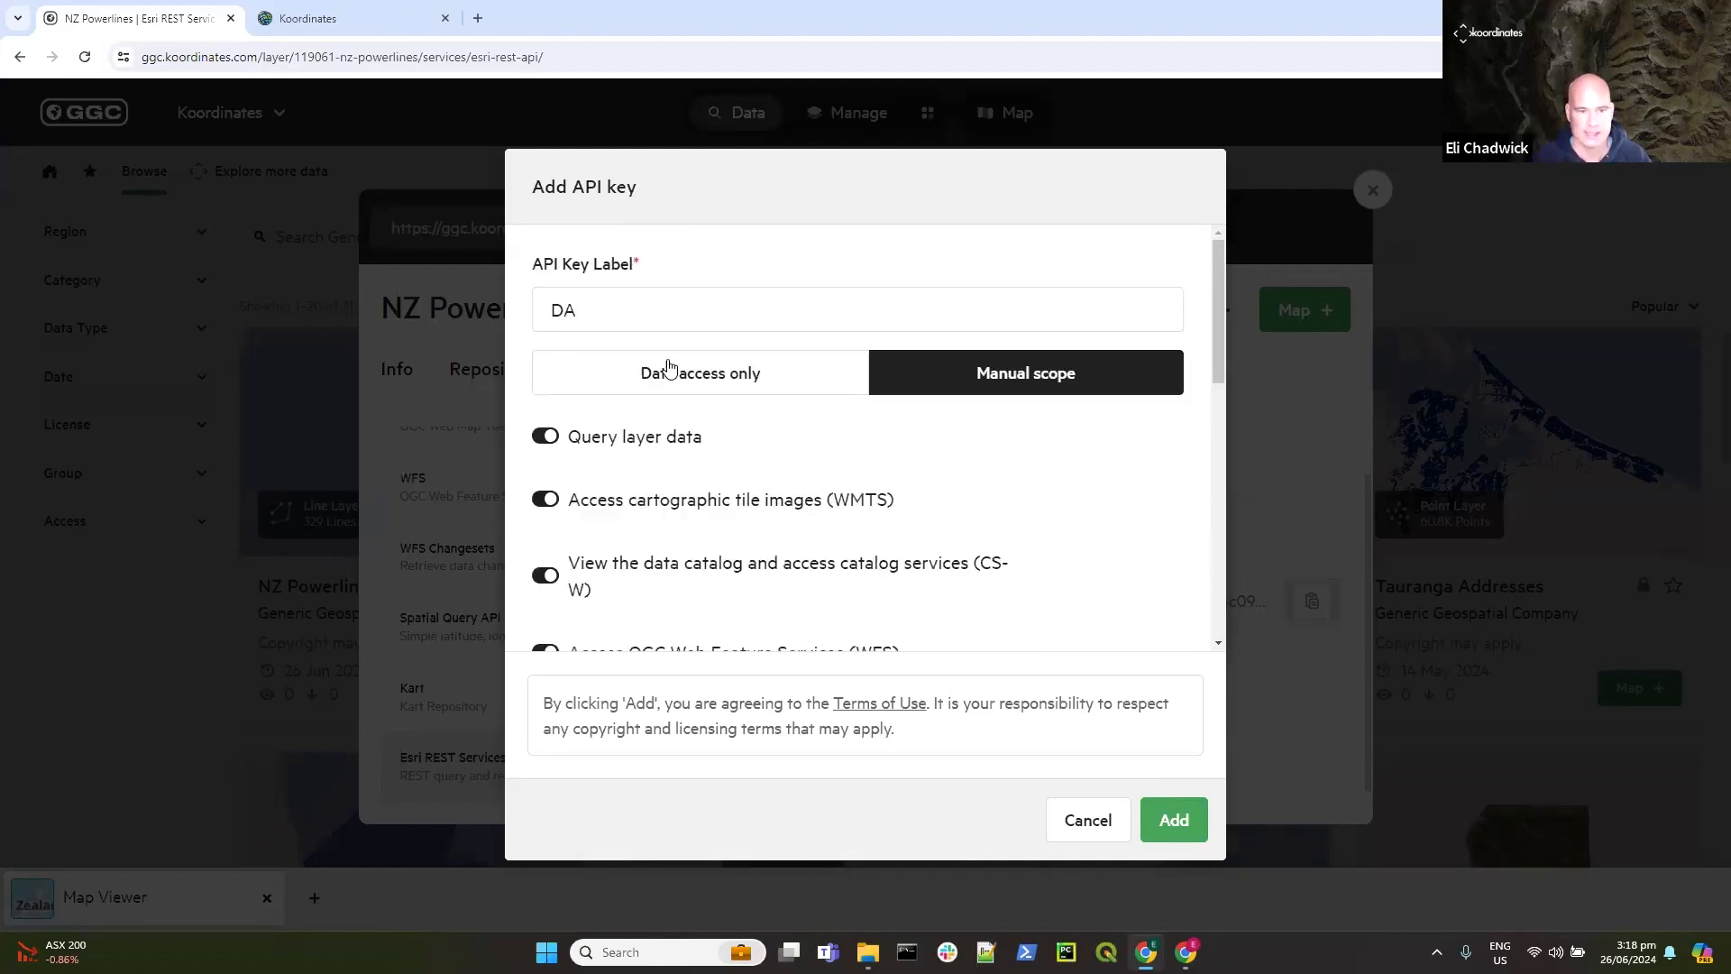
{"action": "left_click", "coordinate": [672, 379]}
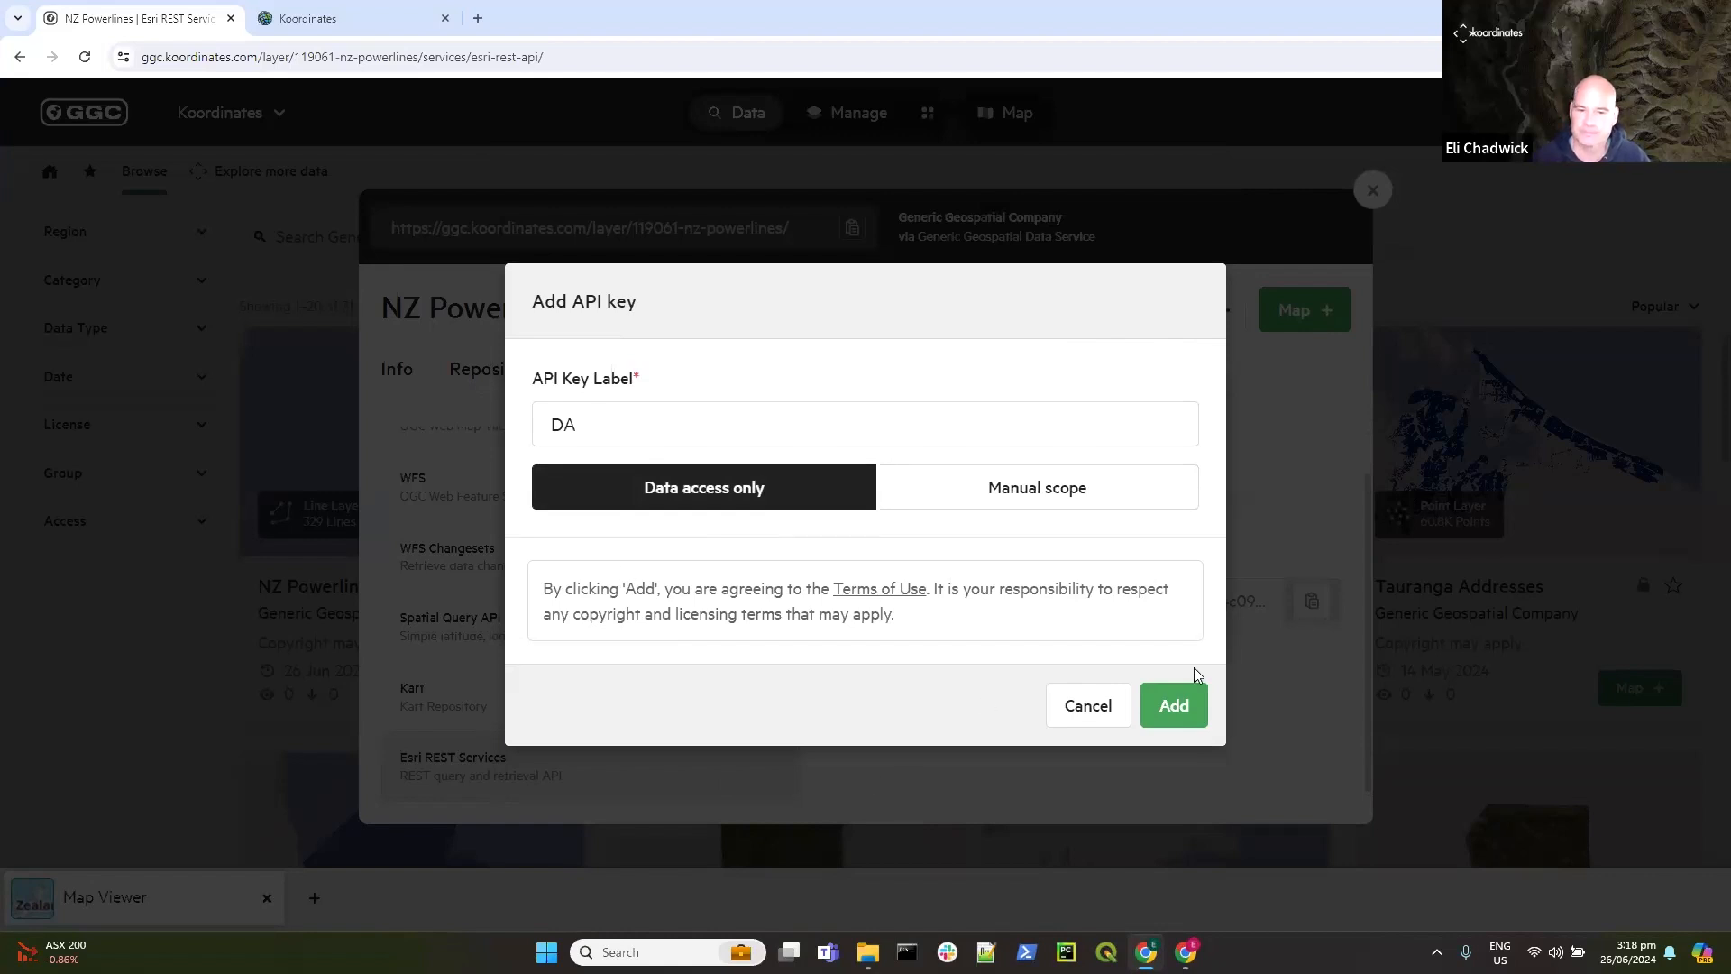
{"action": "left_click", "coordinate": [1174, 706]}
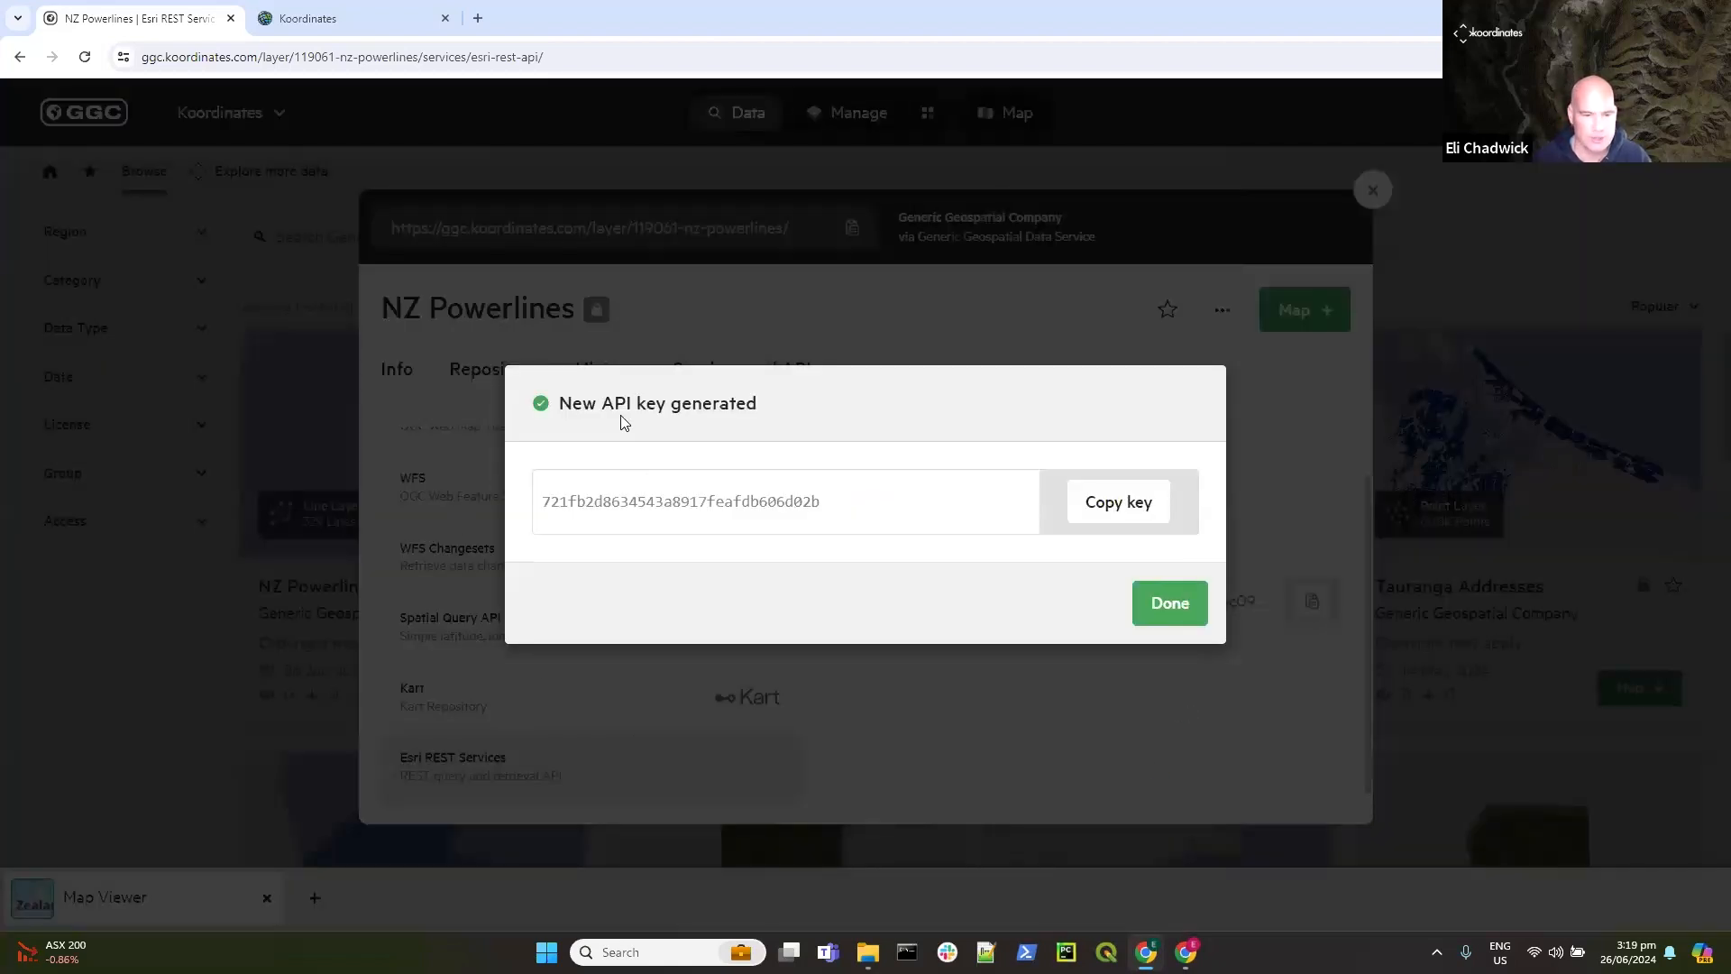
Step: Copy the newly generated API key, reveal the DA entry in the key list, and close API key management
{"action": "left_click", "coordinate": [1116, 502]}
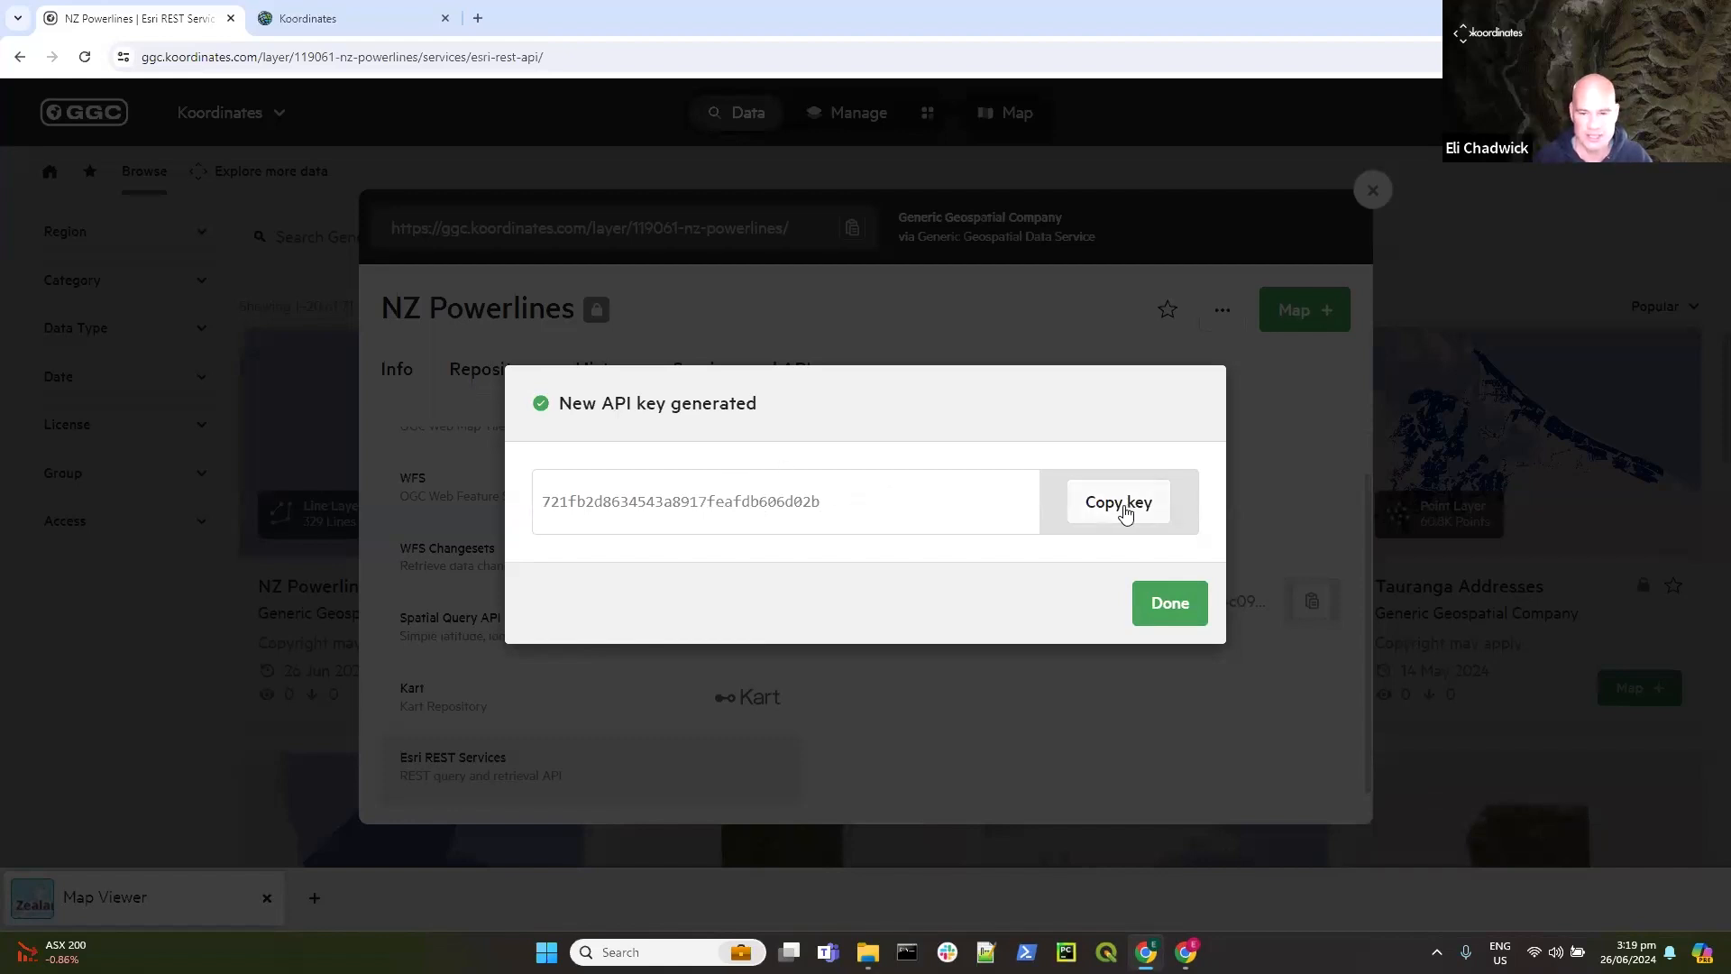
{"action": "left_click", "coordinate": [1169, 612]}
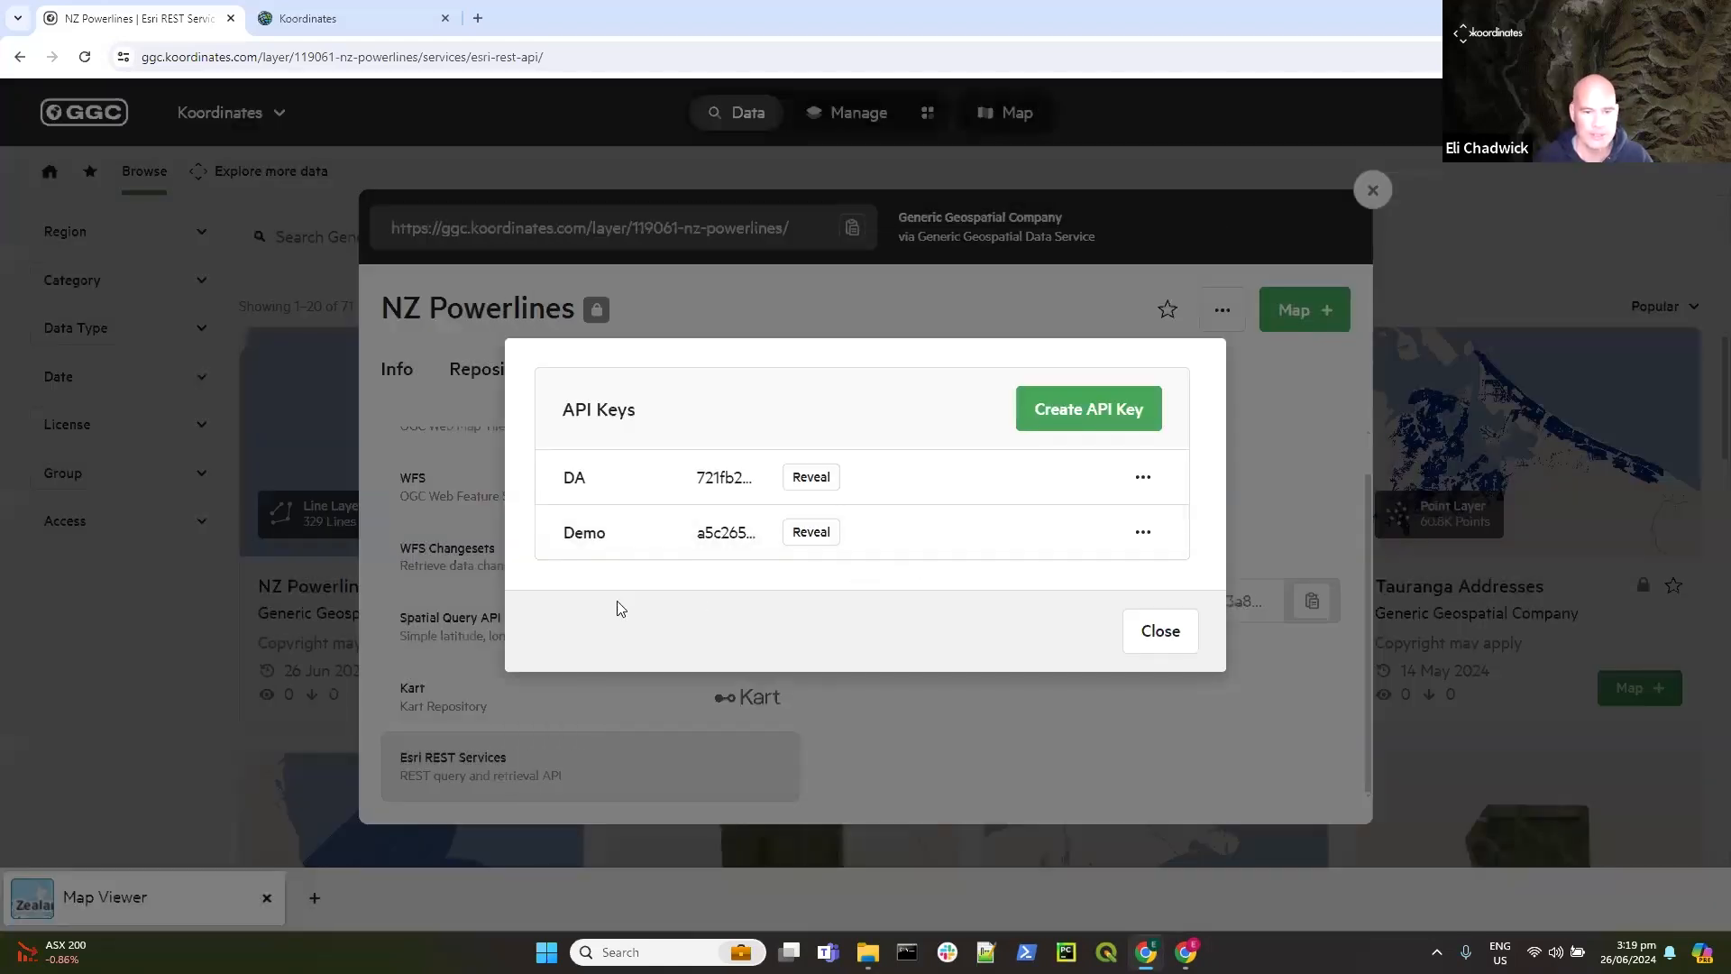
{"action": "left_click", "coordinate": [819, 477]}
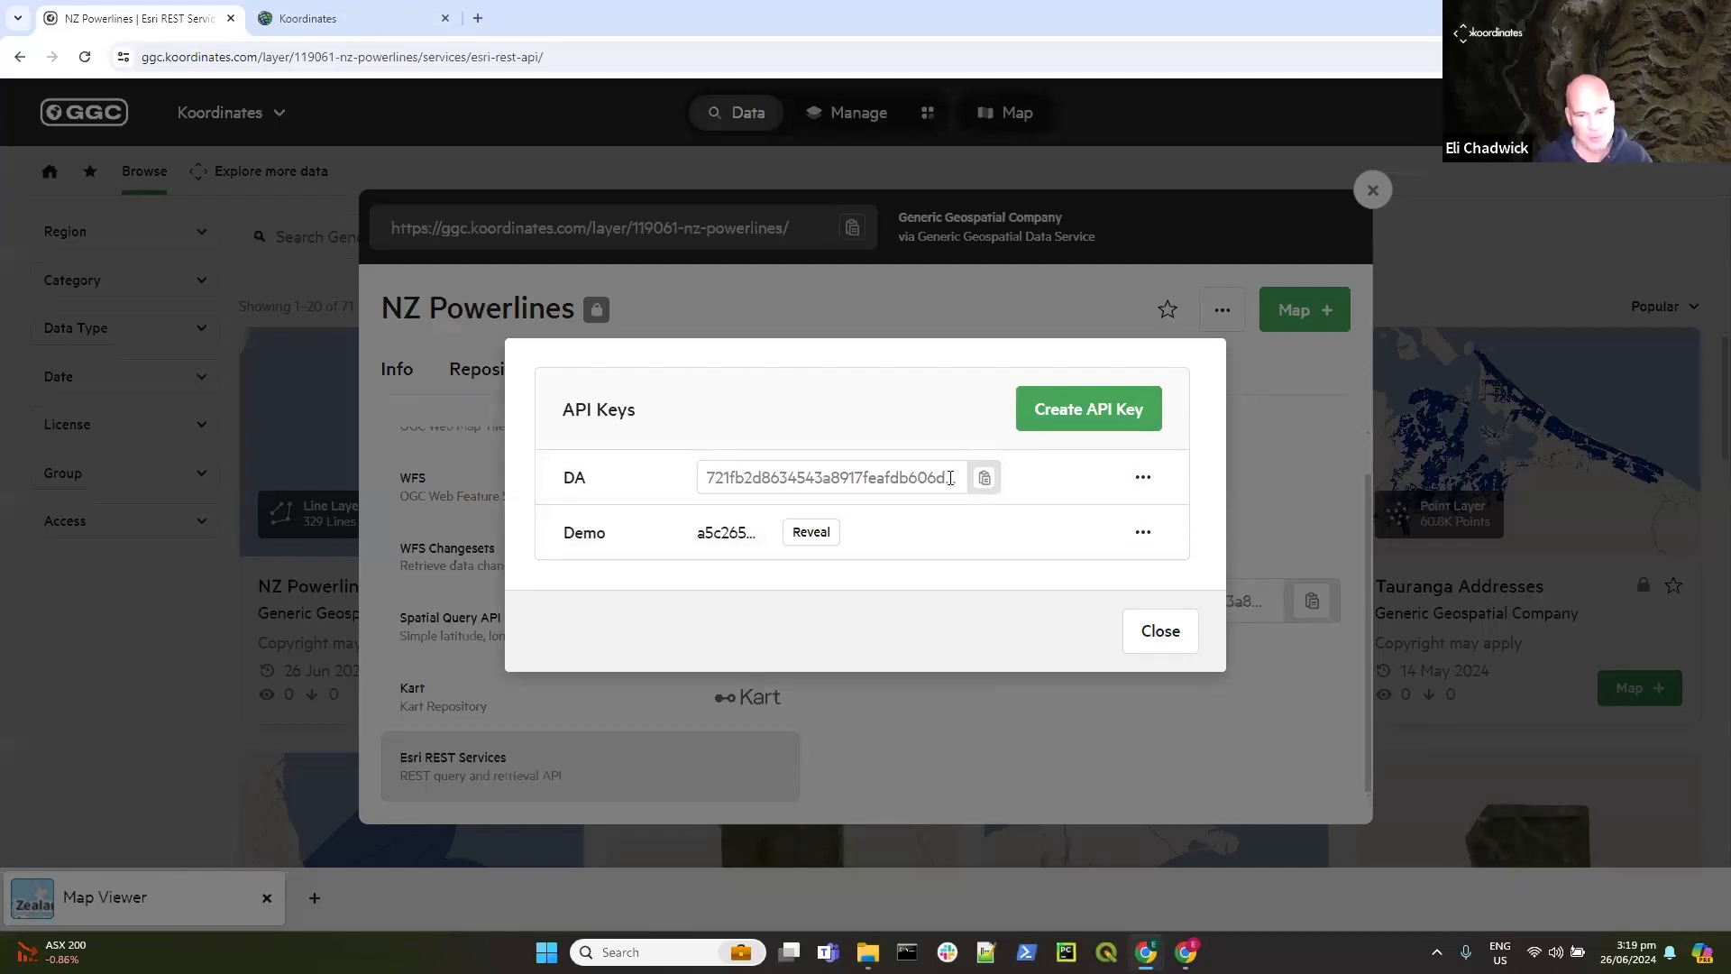
{"action": "left_click", "coordinate": [1161, 632]}
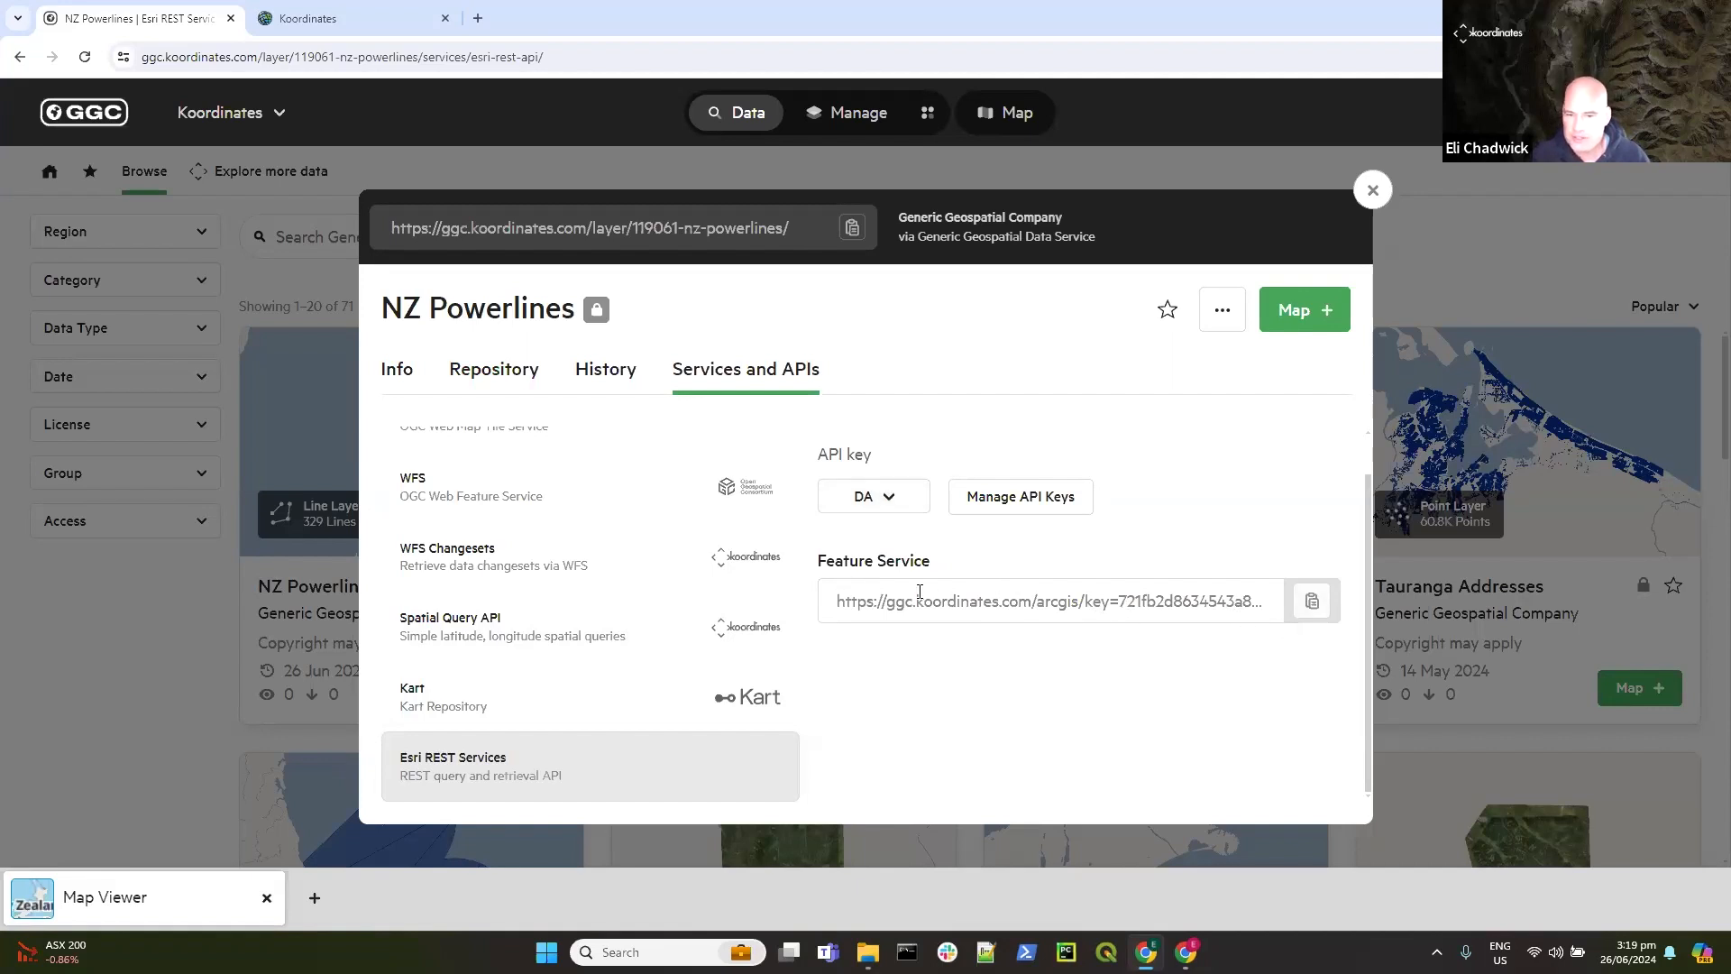
Step: Leave the NZ Powerlines layer and open the Esri REST Services details of NZ Powerline Centrelines (Topo, 1:250k)
{"action": "left_click", "coordinate": [1361, 200]}
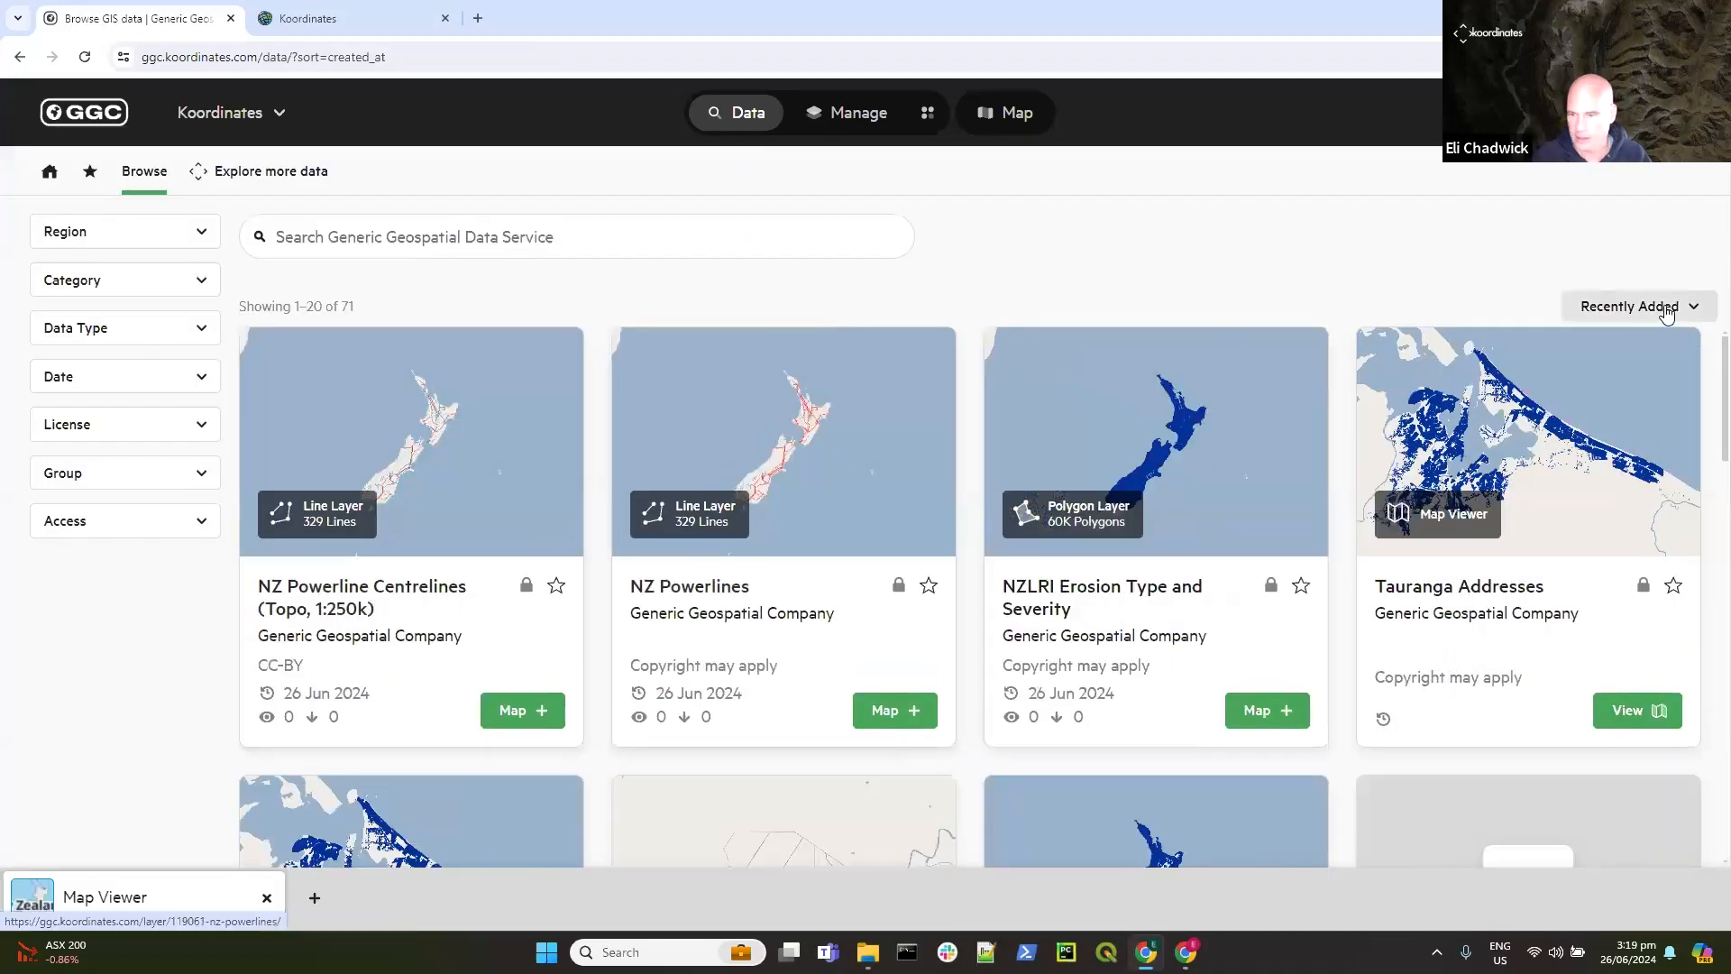
{"action": "left_click", "coordinate": [418, 595]}
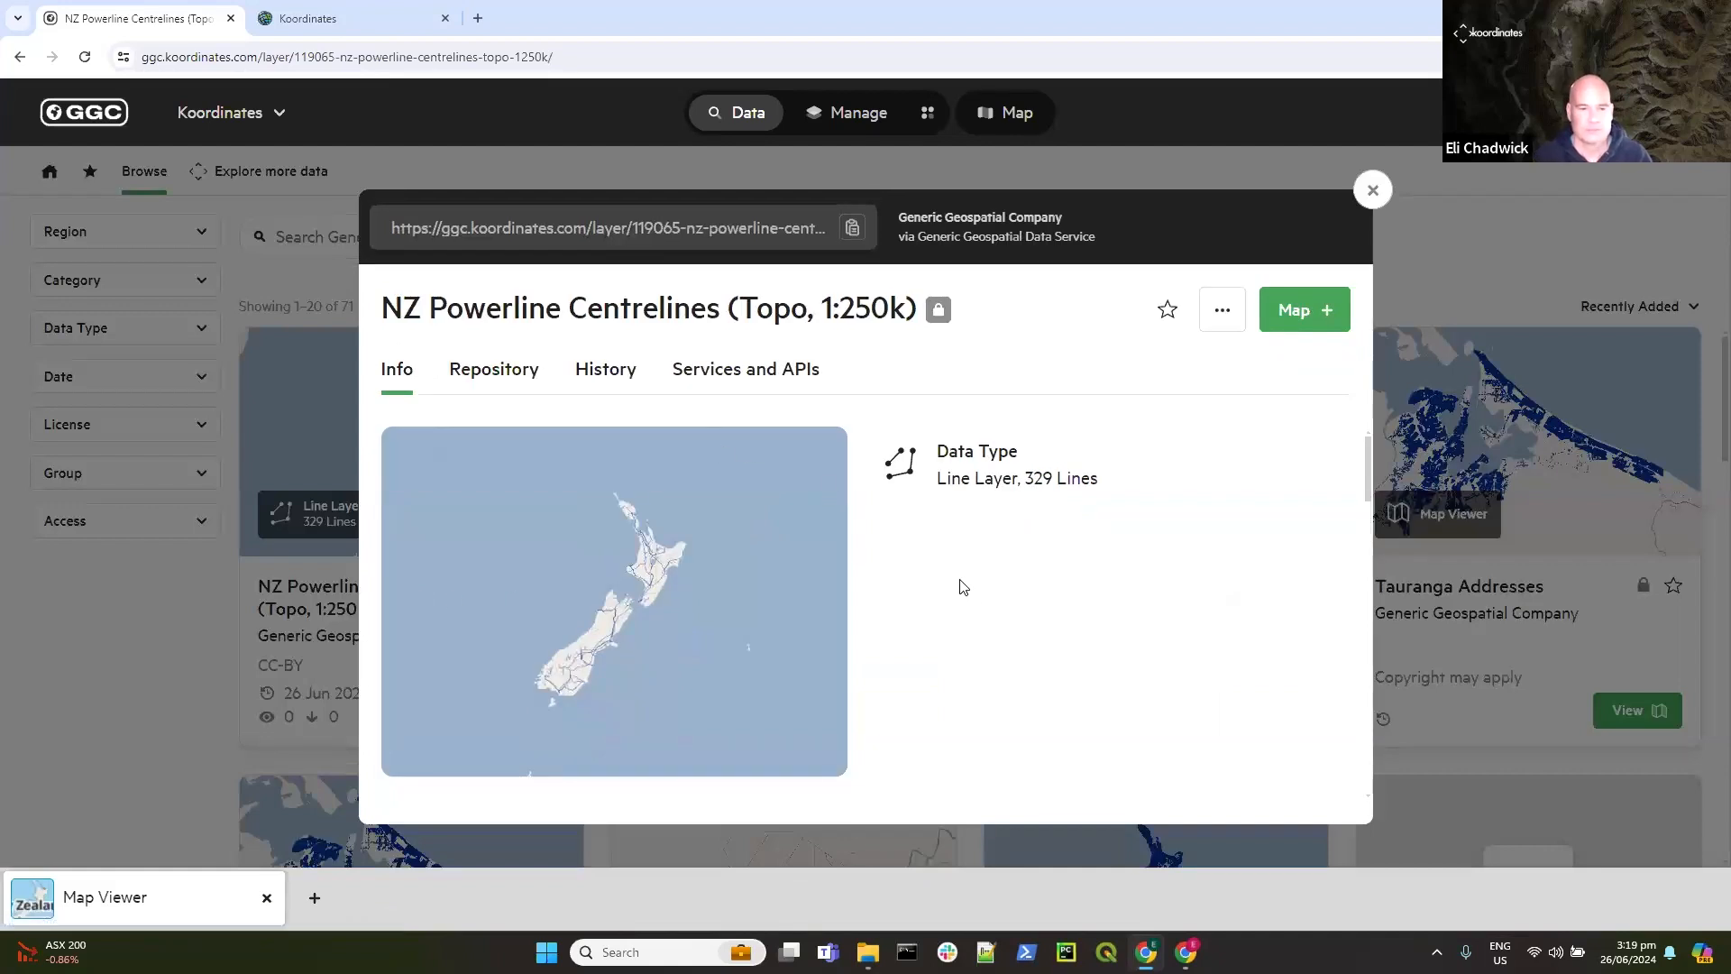
{"action": "left_click", "coordinate": [773, 369]}
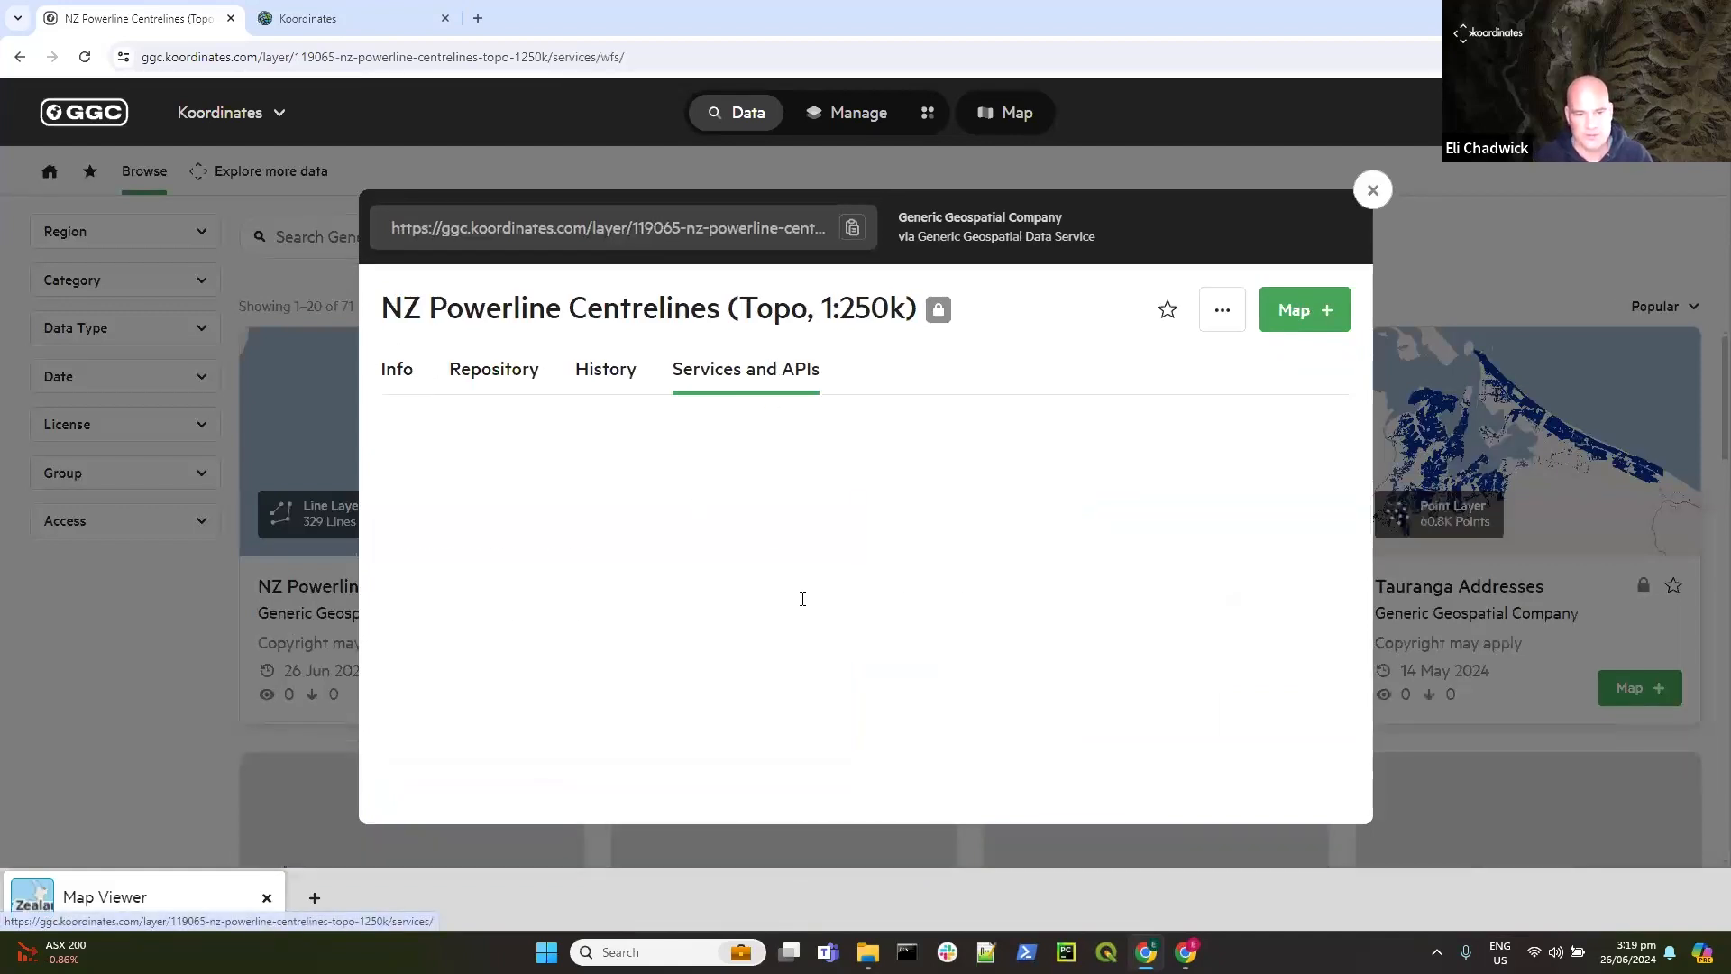
{"action": "left_click", "coordinate": [457, 740]}
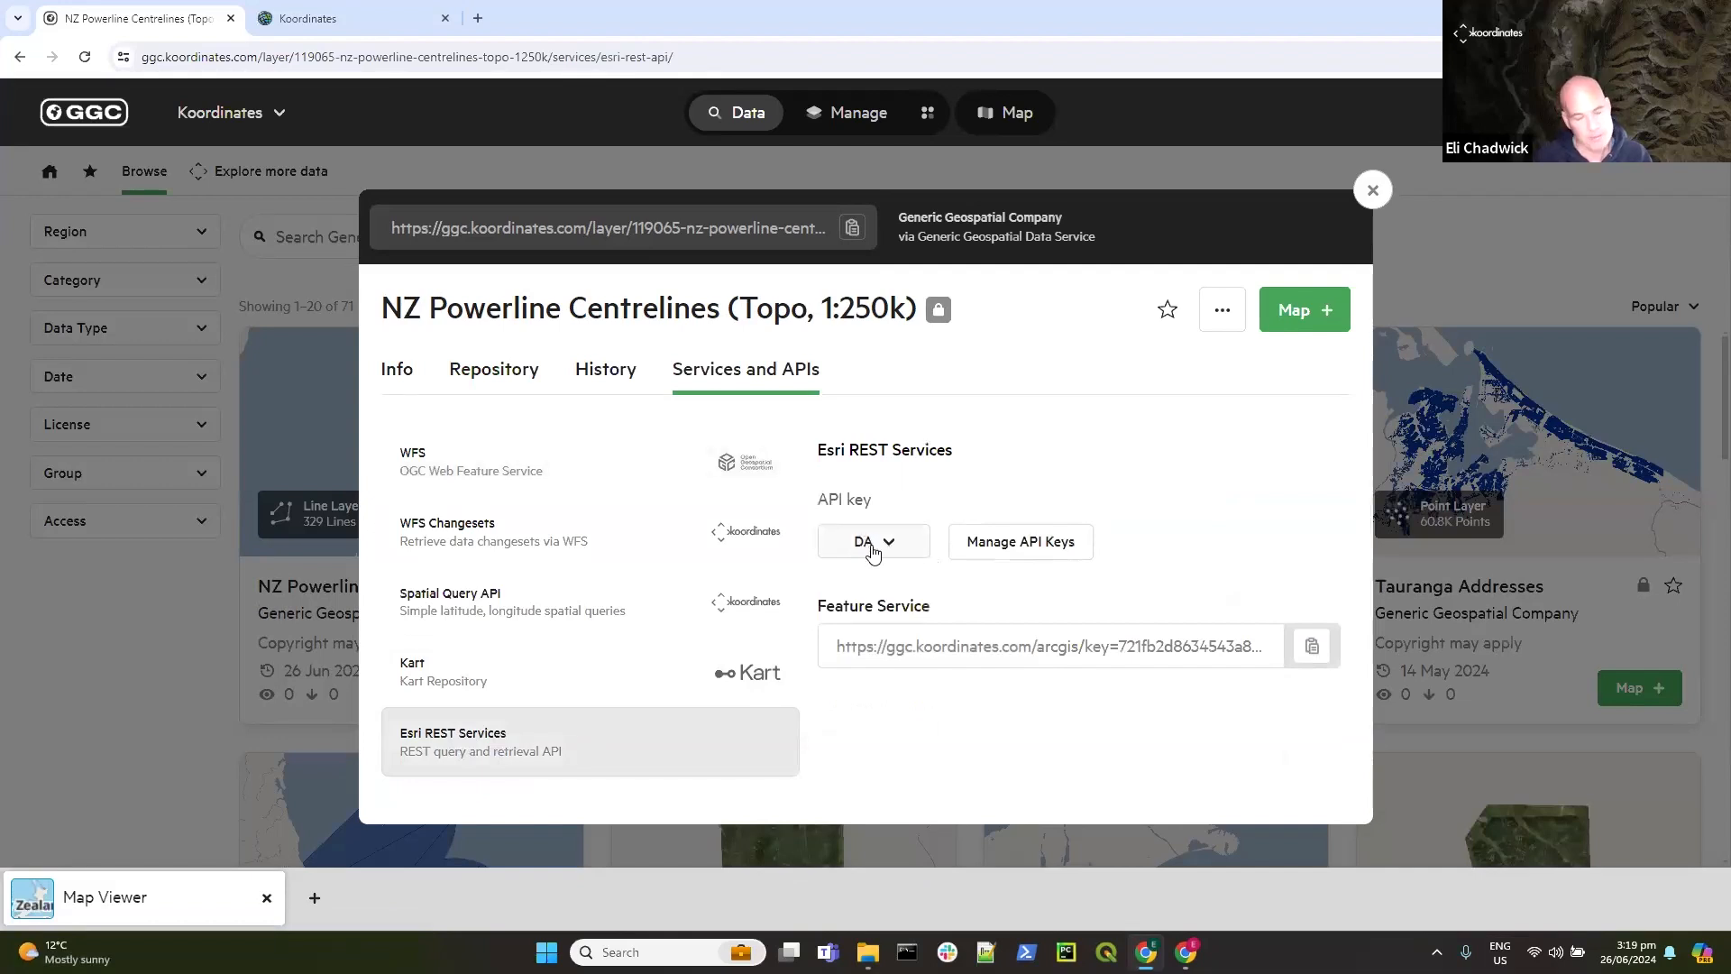
Step: Check the available API keys, keep DA selected, and copy the layer's Feature Service URL
{"action": "left_click", "coordinate": [891, 546]}
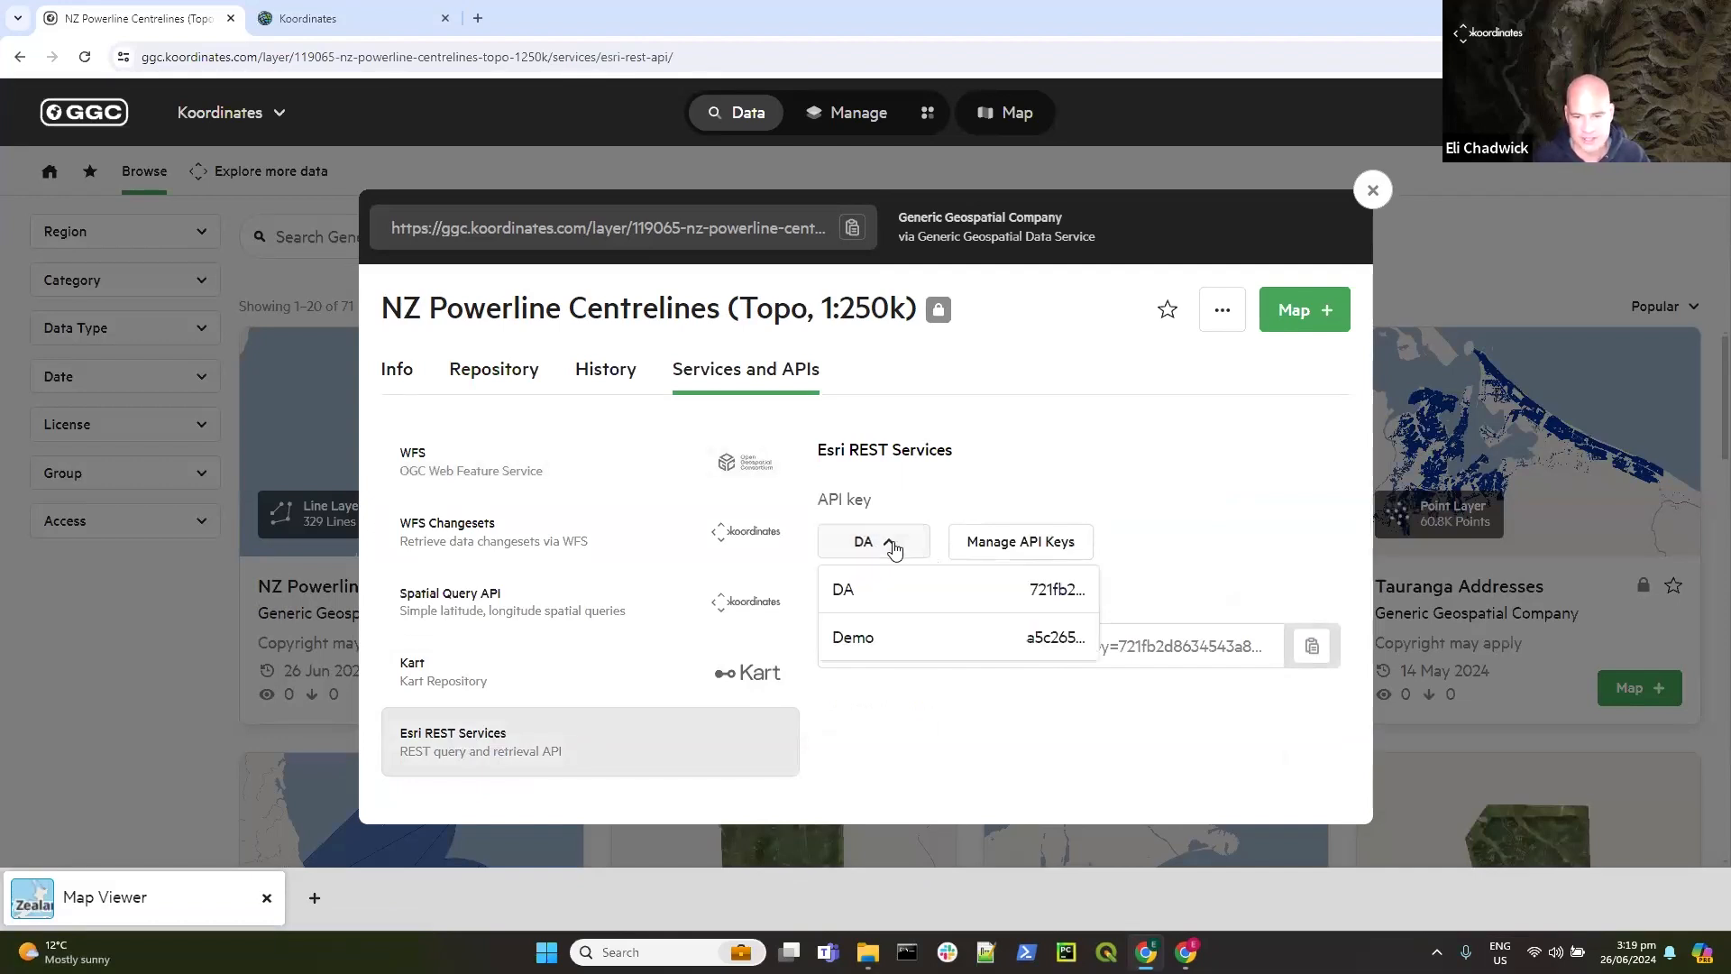
{"action": "left_click", "coordinate": [892, 547]}
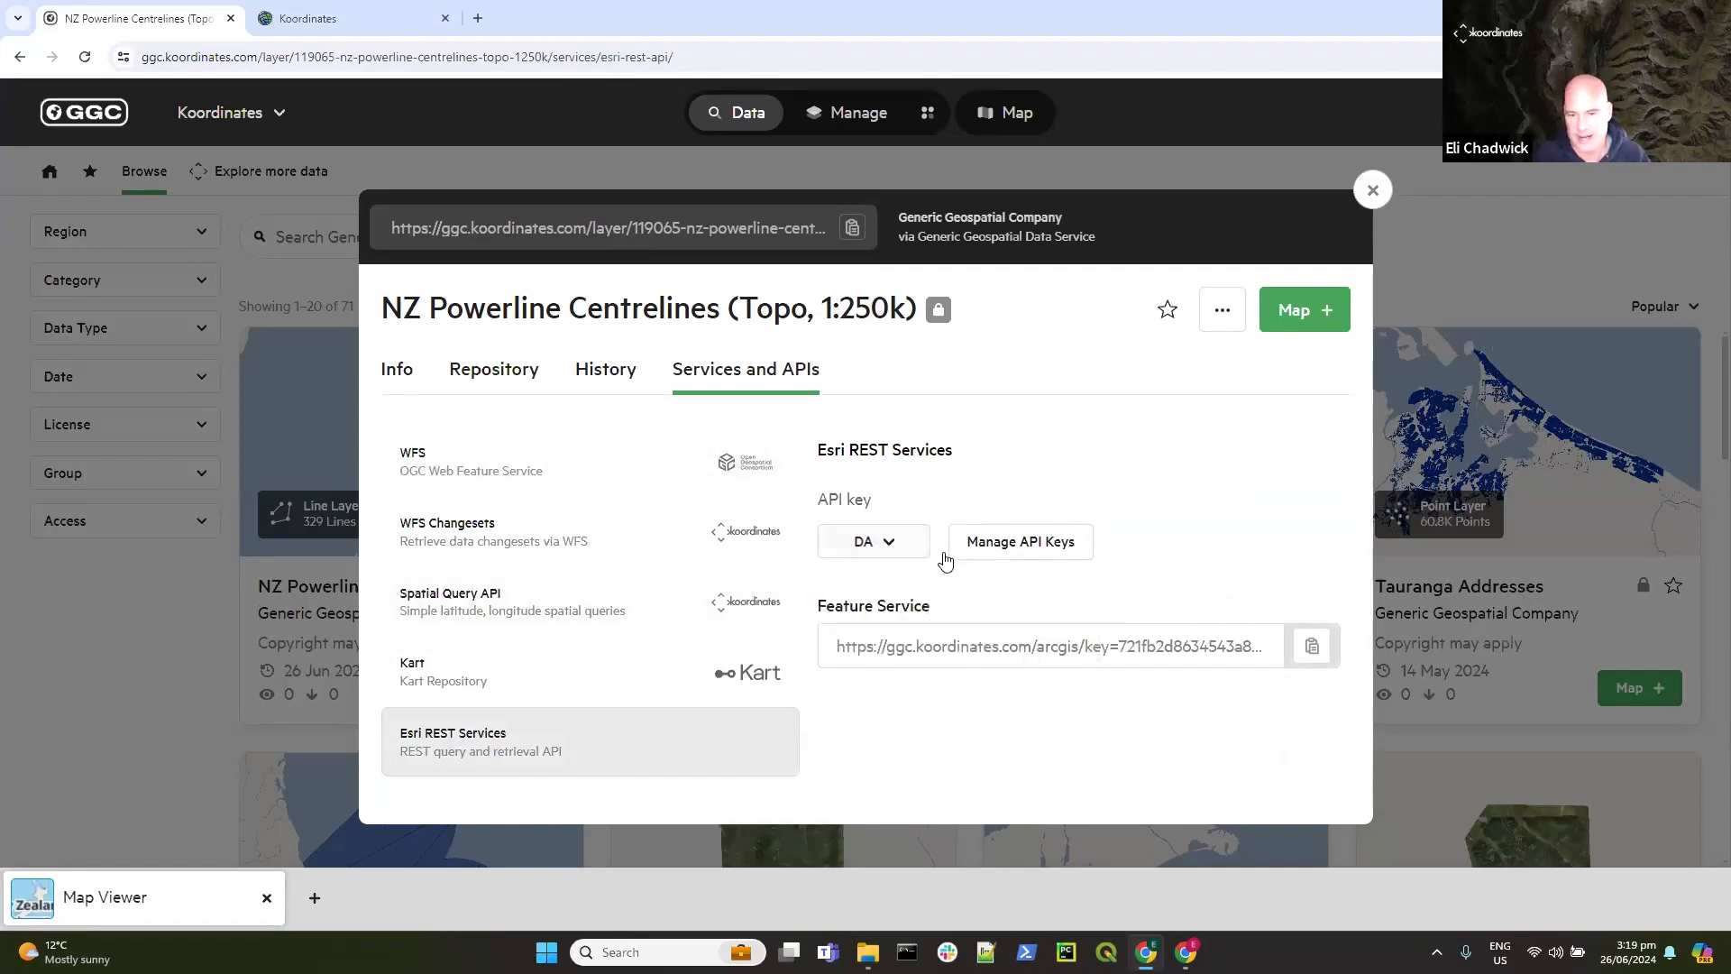
{"action": "left_click", "coordinate": [1312, 650]}
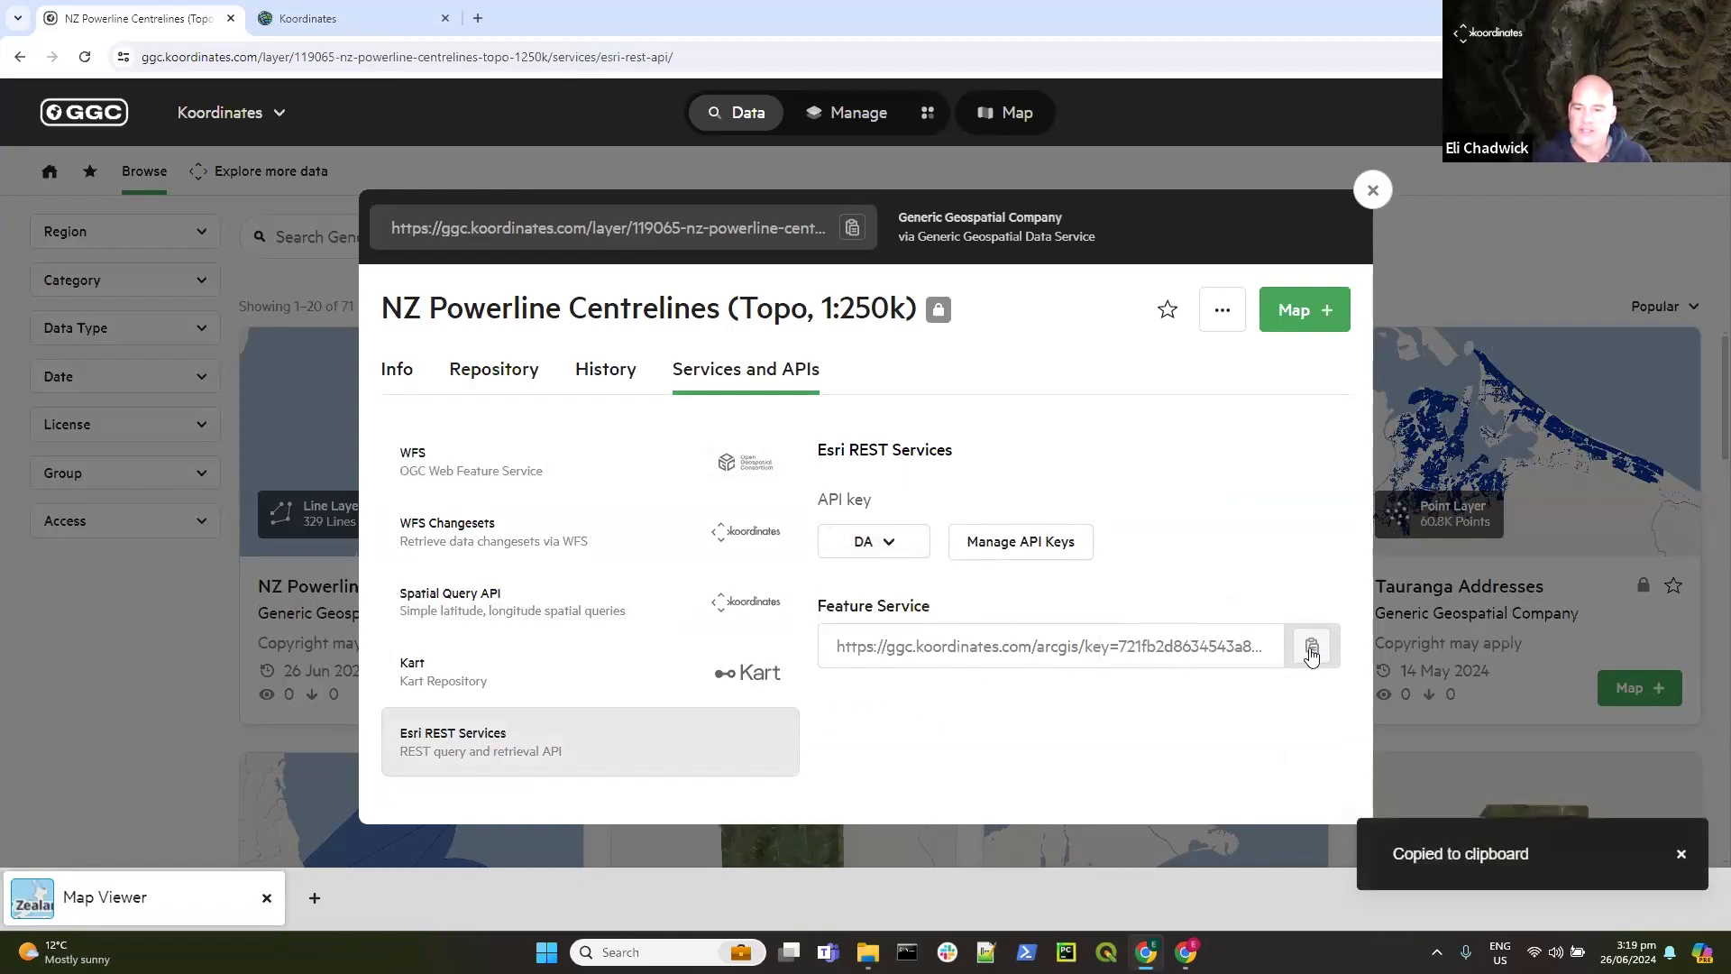
Step: Load the copied Feature Service URL with its API key in a new browser tab, review the feature layer's metadata, and close it
{"action": "left_click", "coordinate": [480, 17]}
{"action": "right_click", "coordinate": [460, 60]}
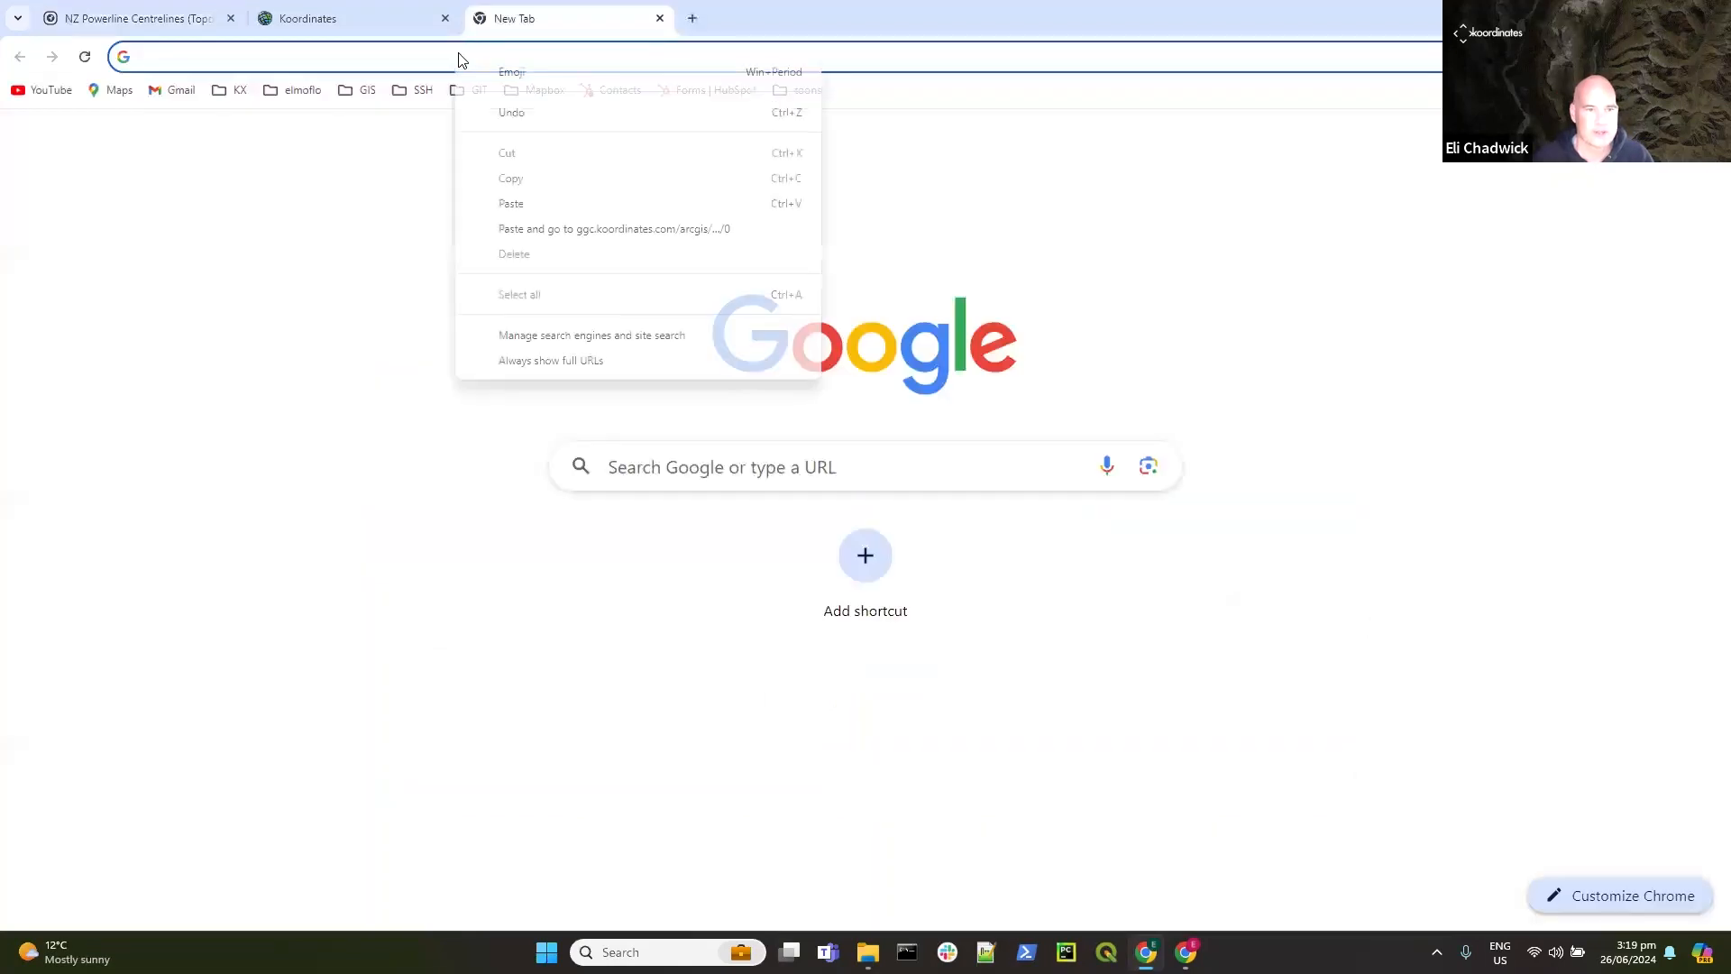
{"action": "left_click", "coordinate": [553, 230]}
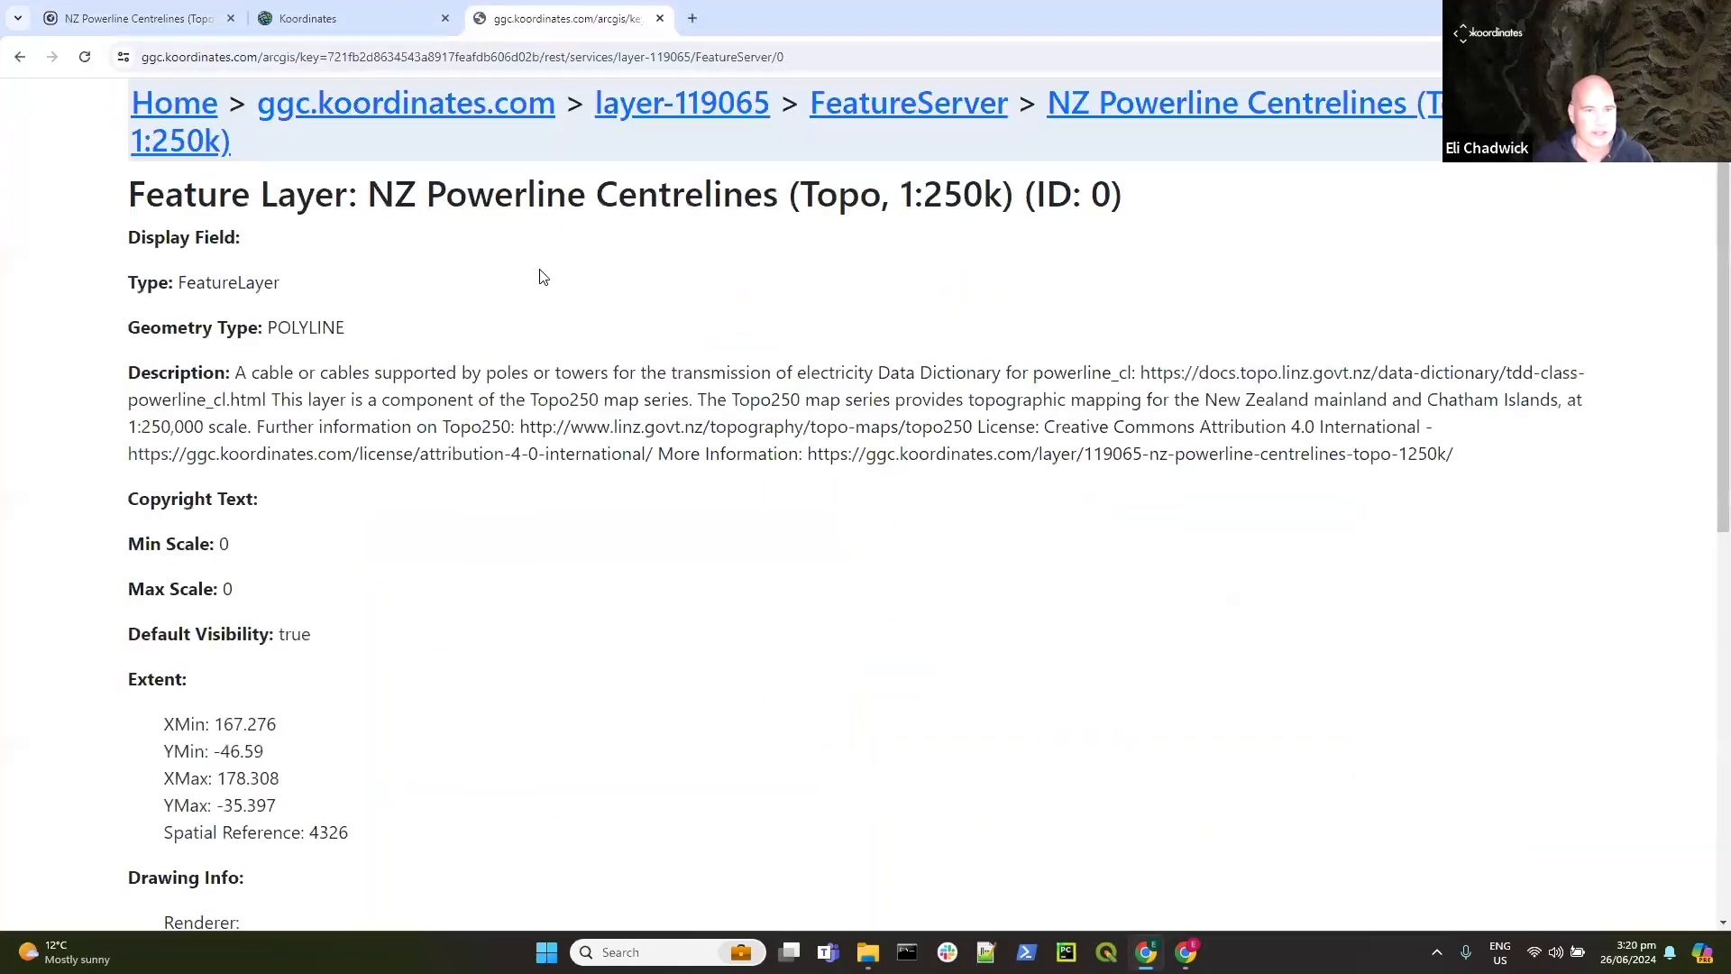
{"action": "scroll", "coordinate": [921, 687], "scroll_direction": "down", "scroll_amount": 9}
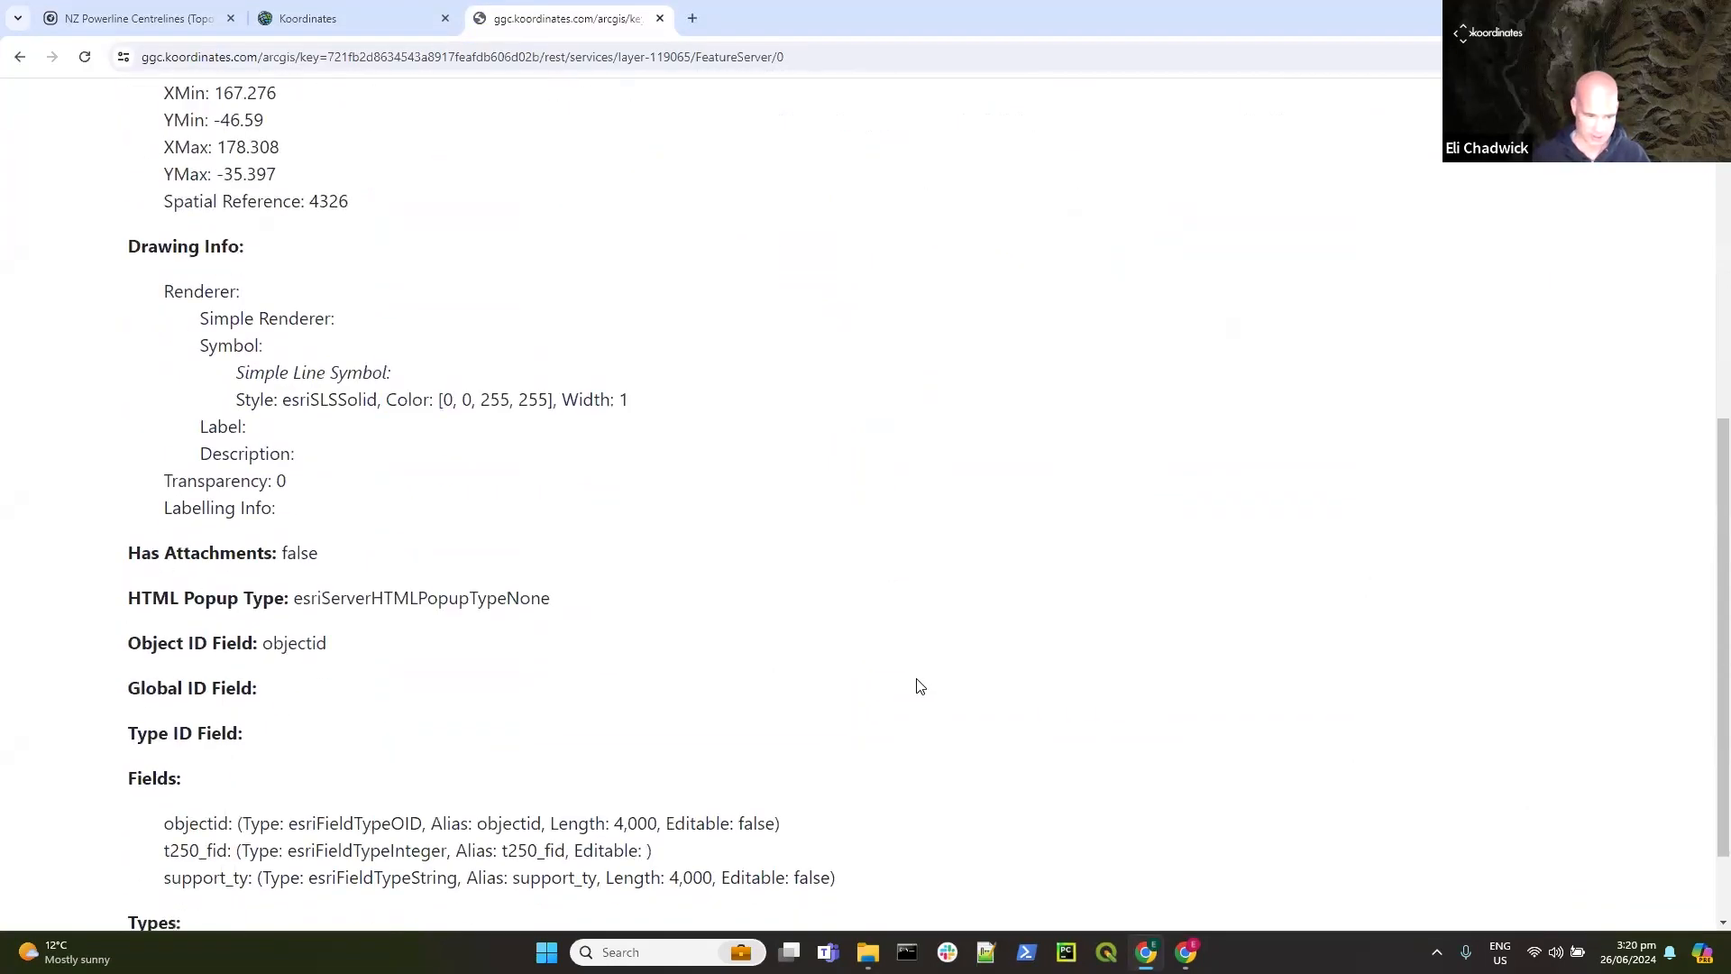
{"action": "scroll", "coordinate": [918, 689], "scroll_direction": "up", "scroll_amount": 8}
{"action": "scroll", "coordinate": [918, 688], "scroll_direction": "up", "scroll_amount": 1}
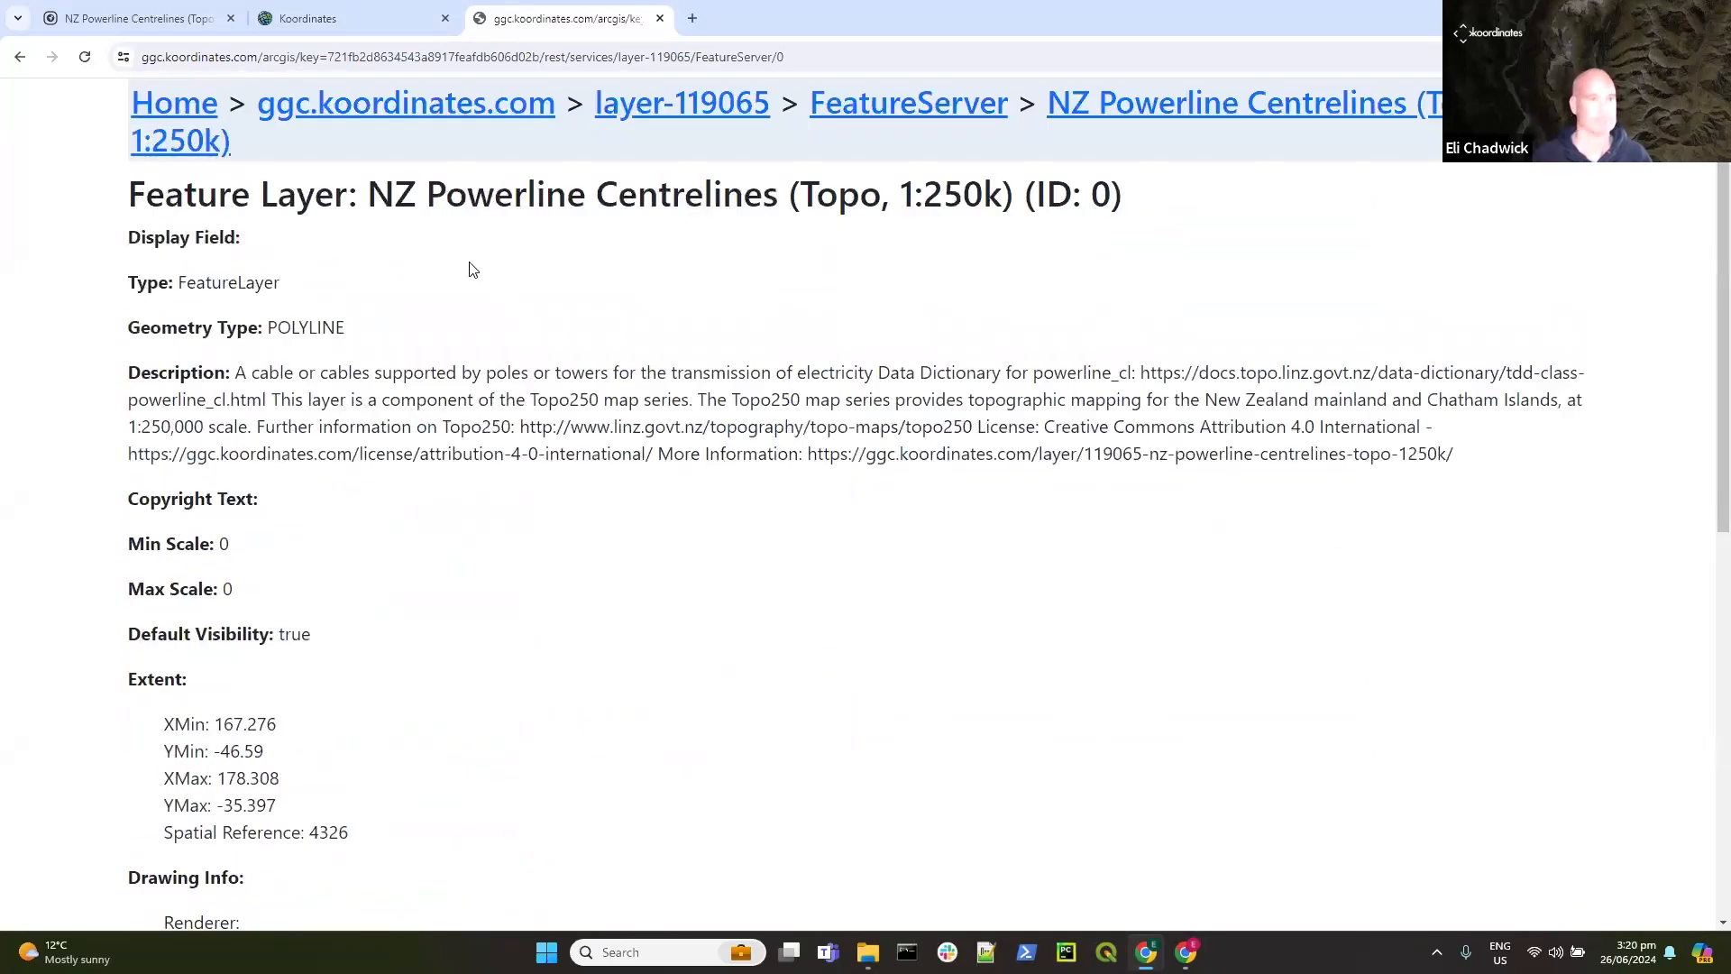
{"action": "left_click", "coordinate": [661, 19]}
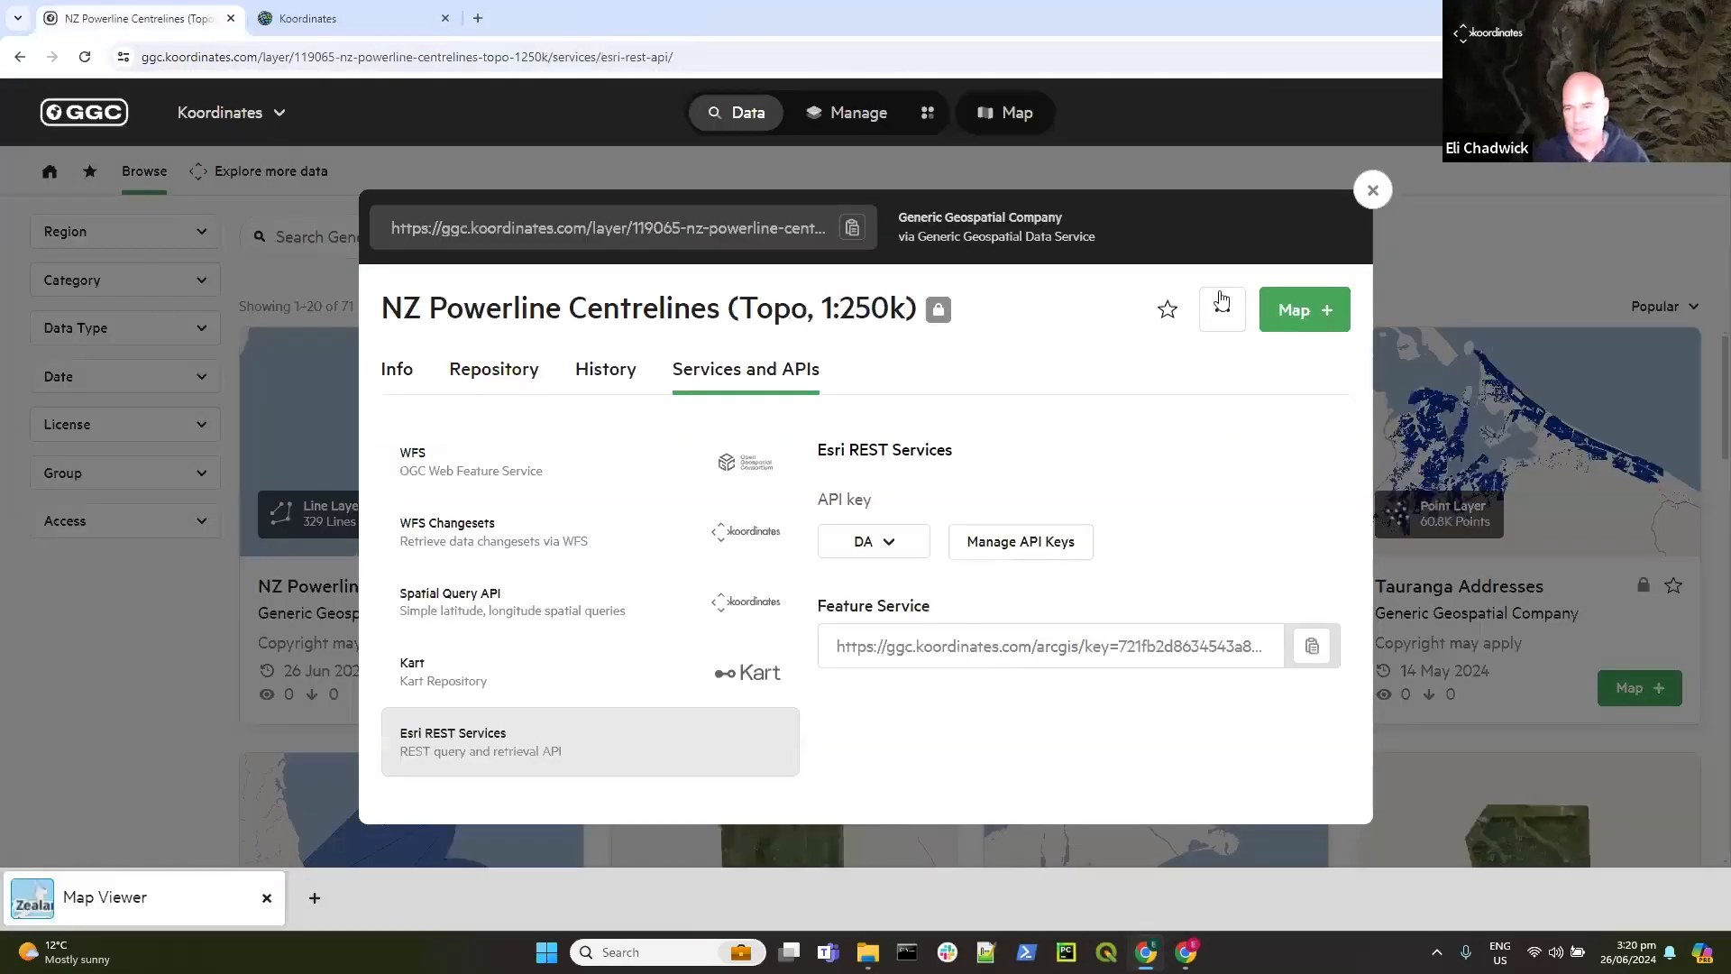
Step: Close the layer details, switch to ArcGIS Online, and start a new content item from a URL
{"action": "left_click", "coordinate": [1371, 191]}
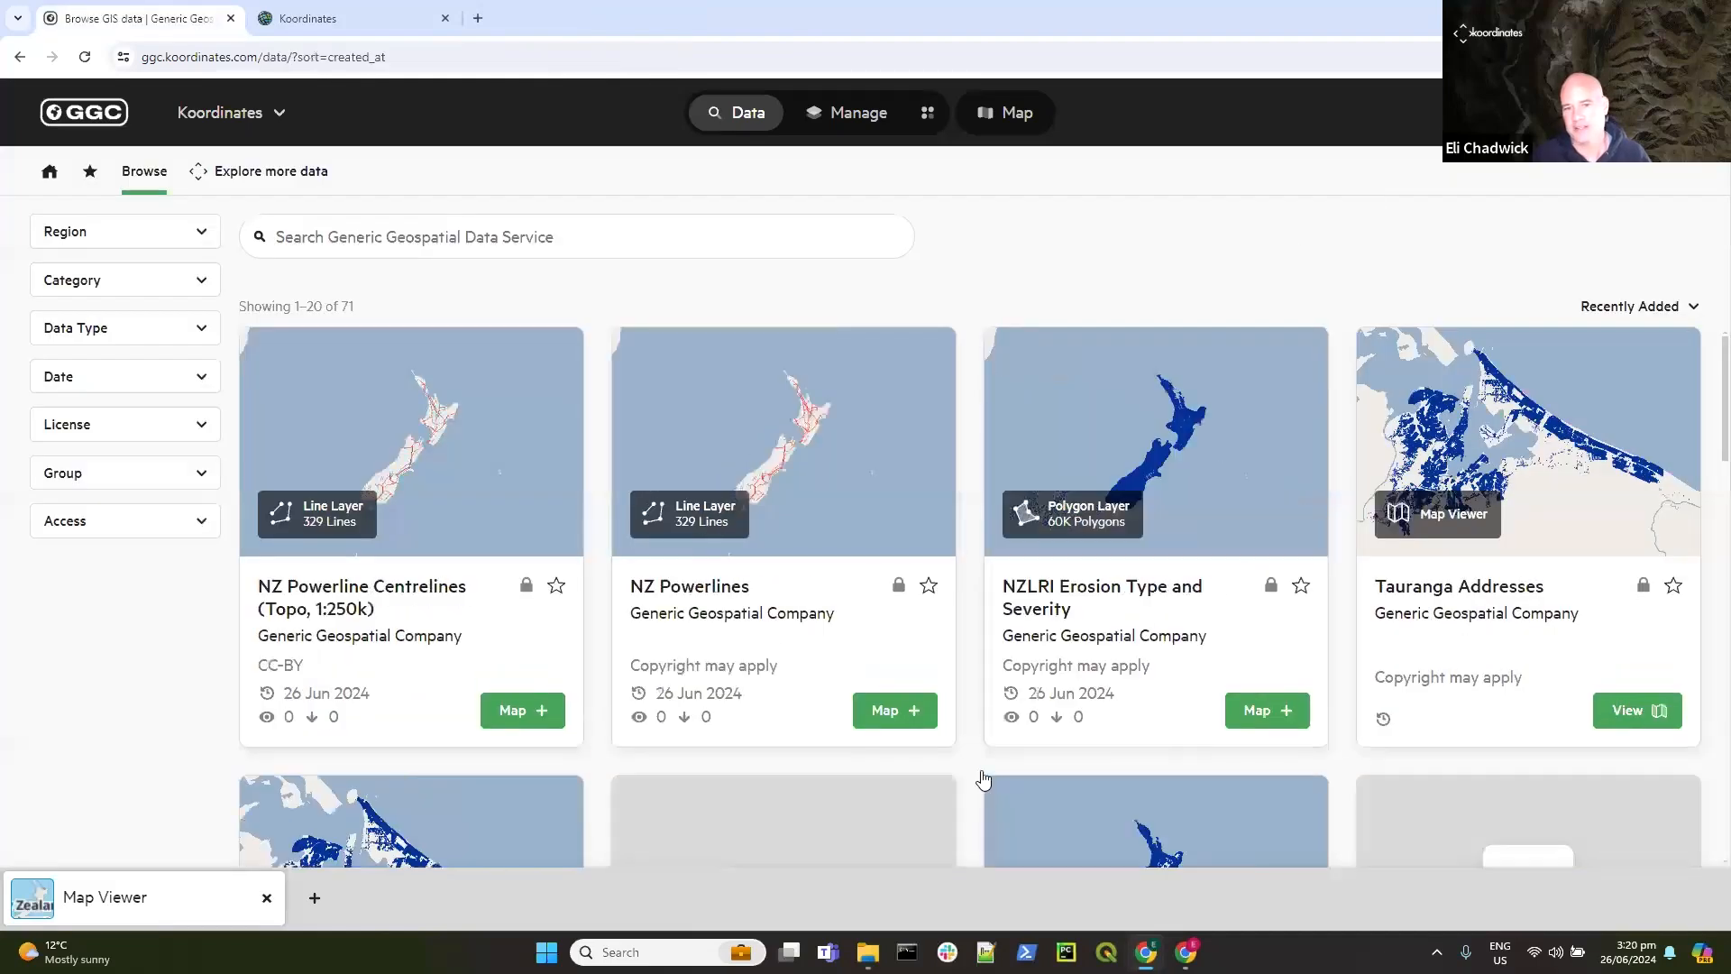
{"action": "left_click", "coordinate": [322, 25]}
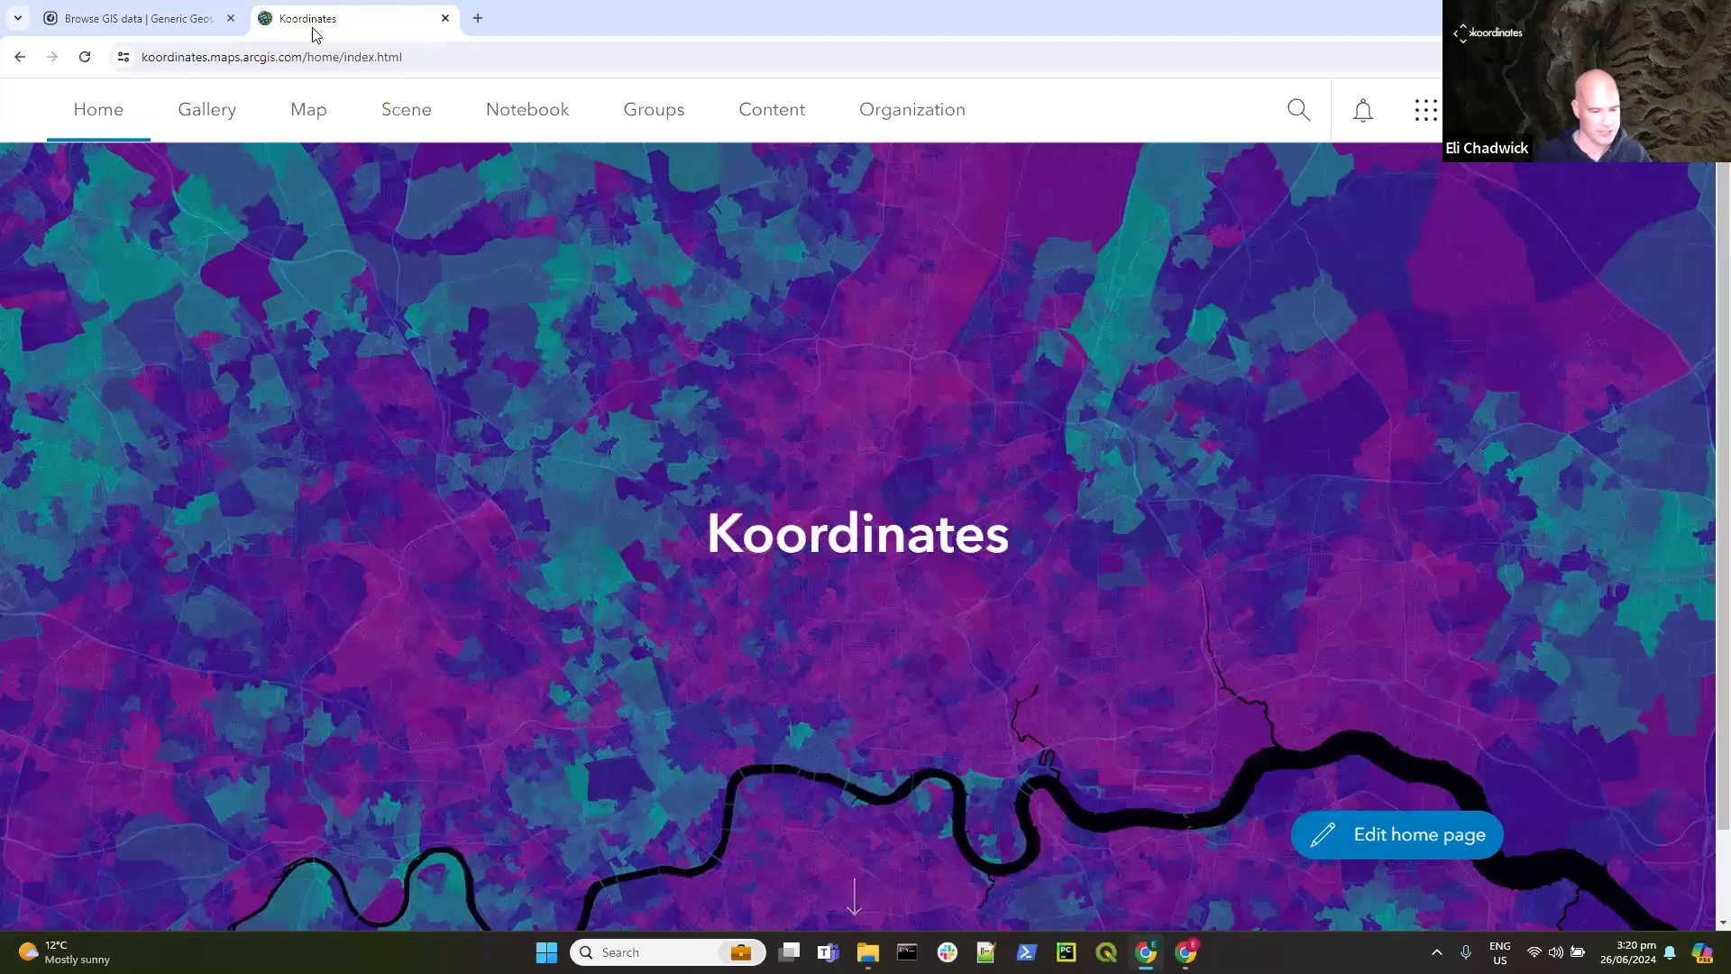
{"action": "left_click", "coordinate": [767, 119]}
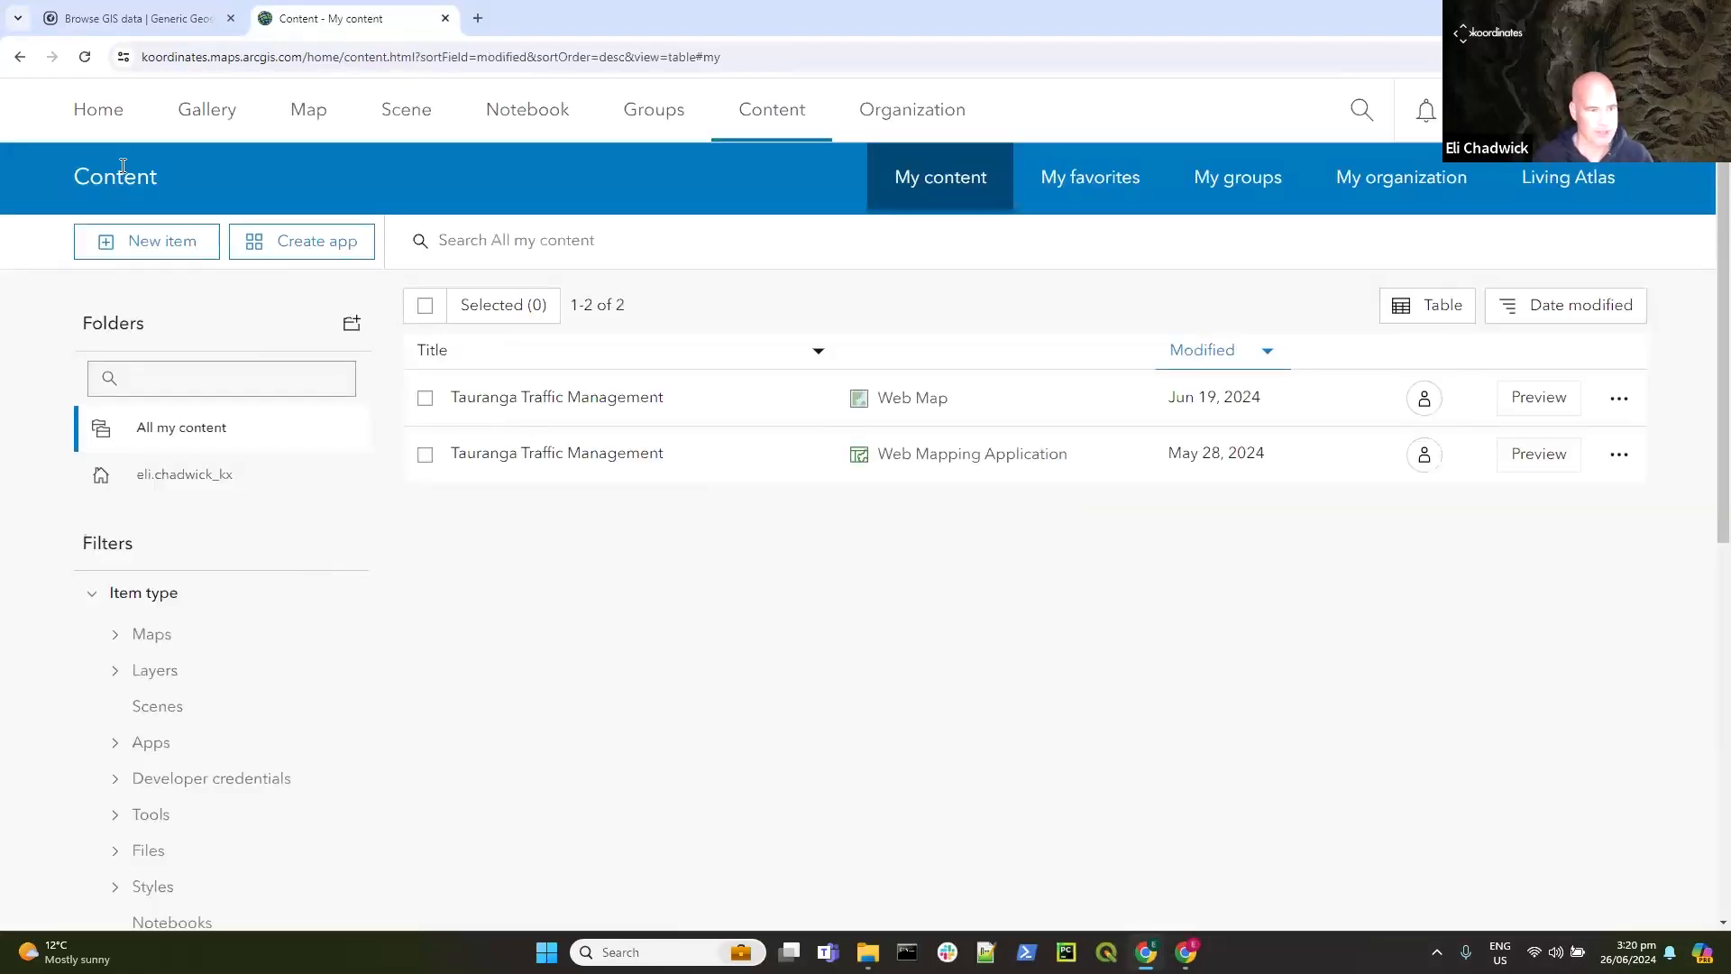
{"action": "left_click", "coordinate": [133, 245]}
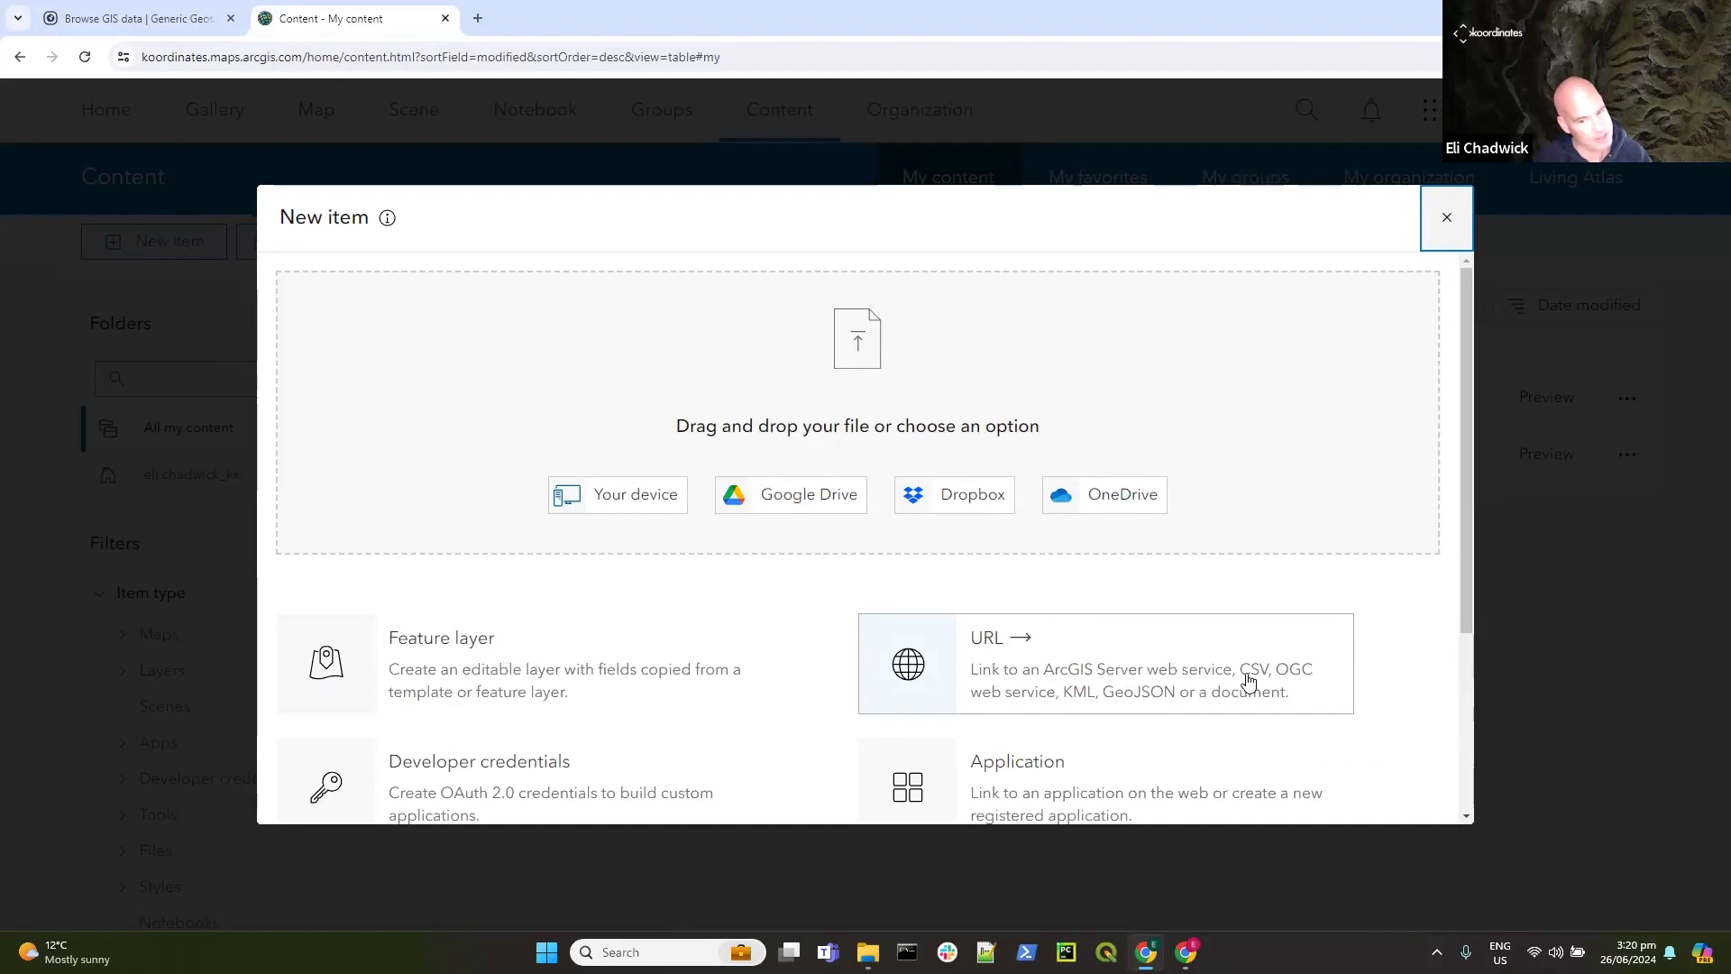
{"action": "left_click", "coordinate": [1003, 647]}
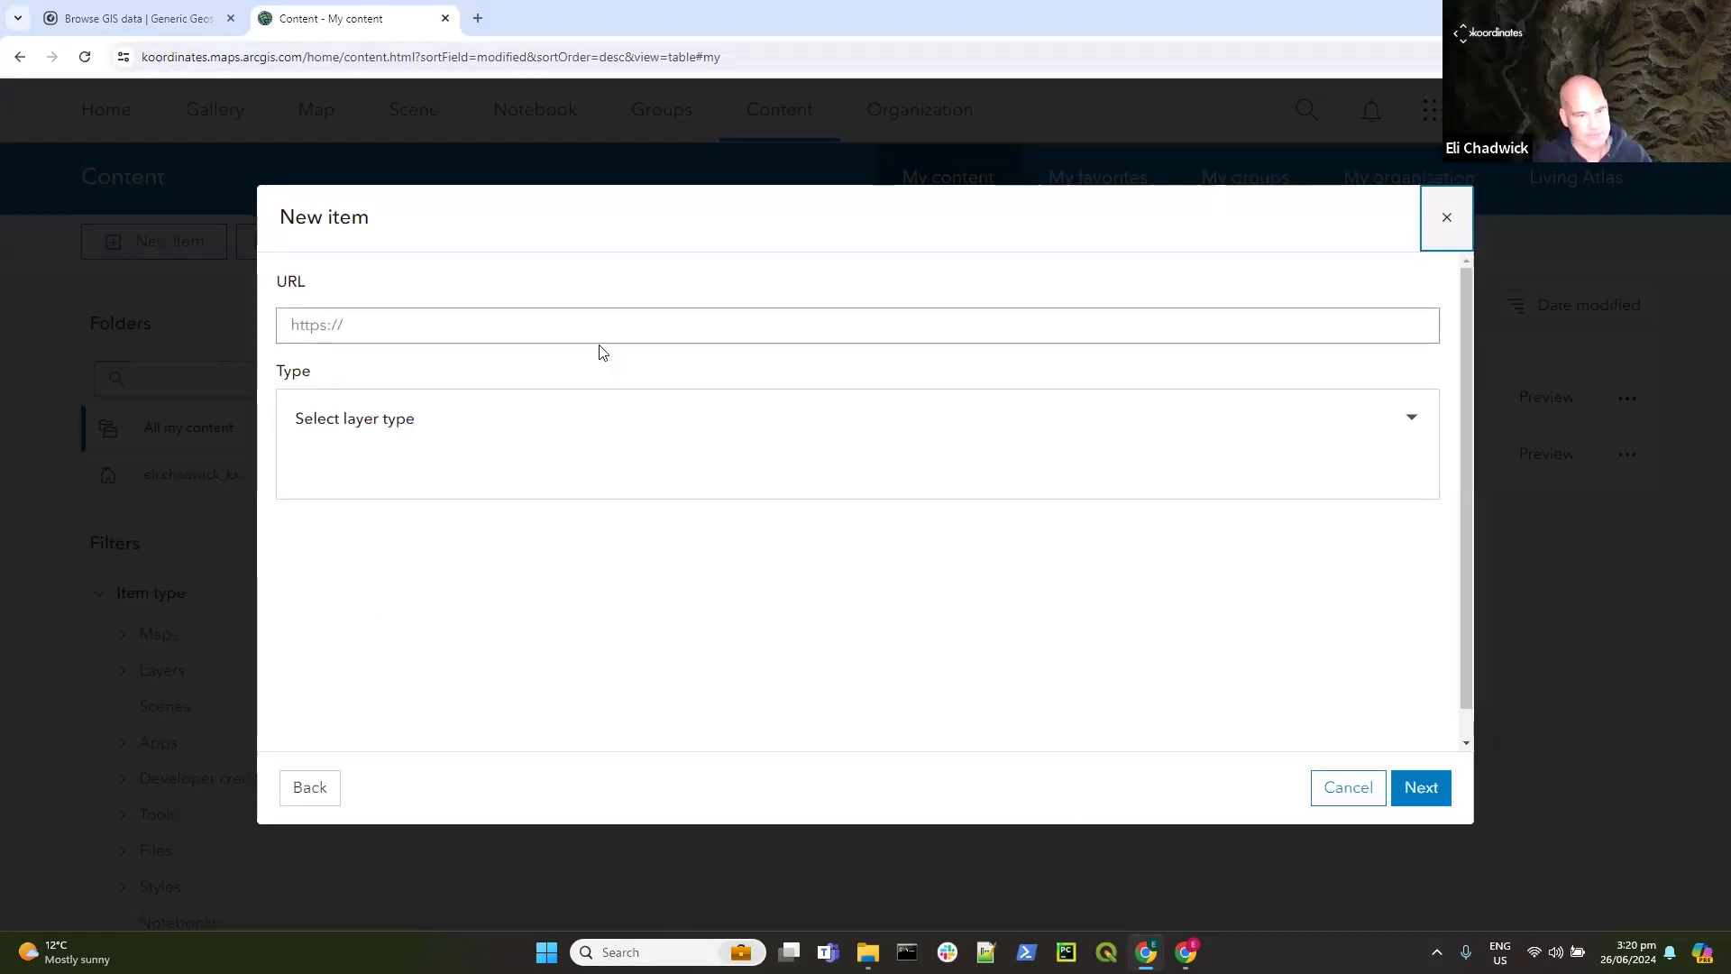
Step: Paste the Feature Service URL containing the API key as an ArcGIS Server web service and save the item with its default title
{"action": "left_click", "coordinate": [339, 325]}
{"action": "right_click", "coordinate": [335, 330]}
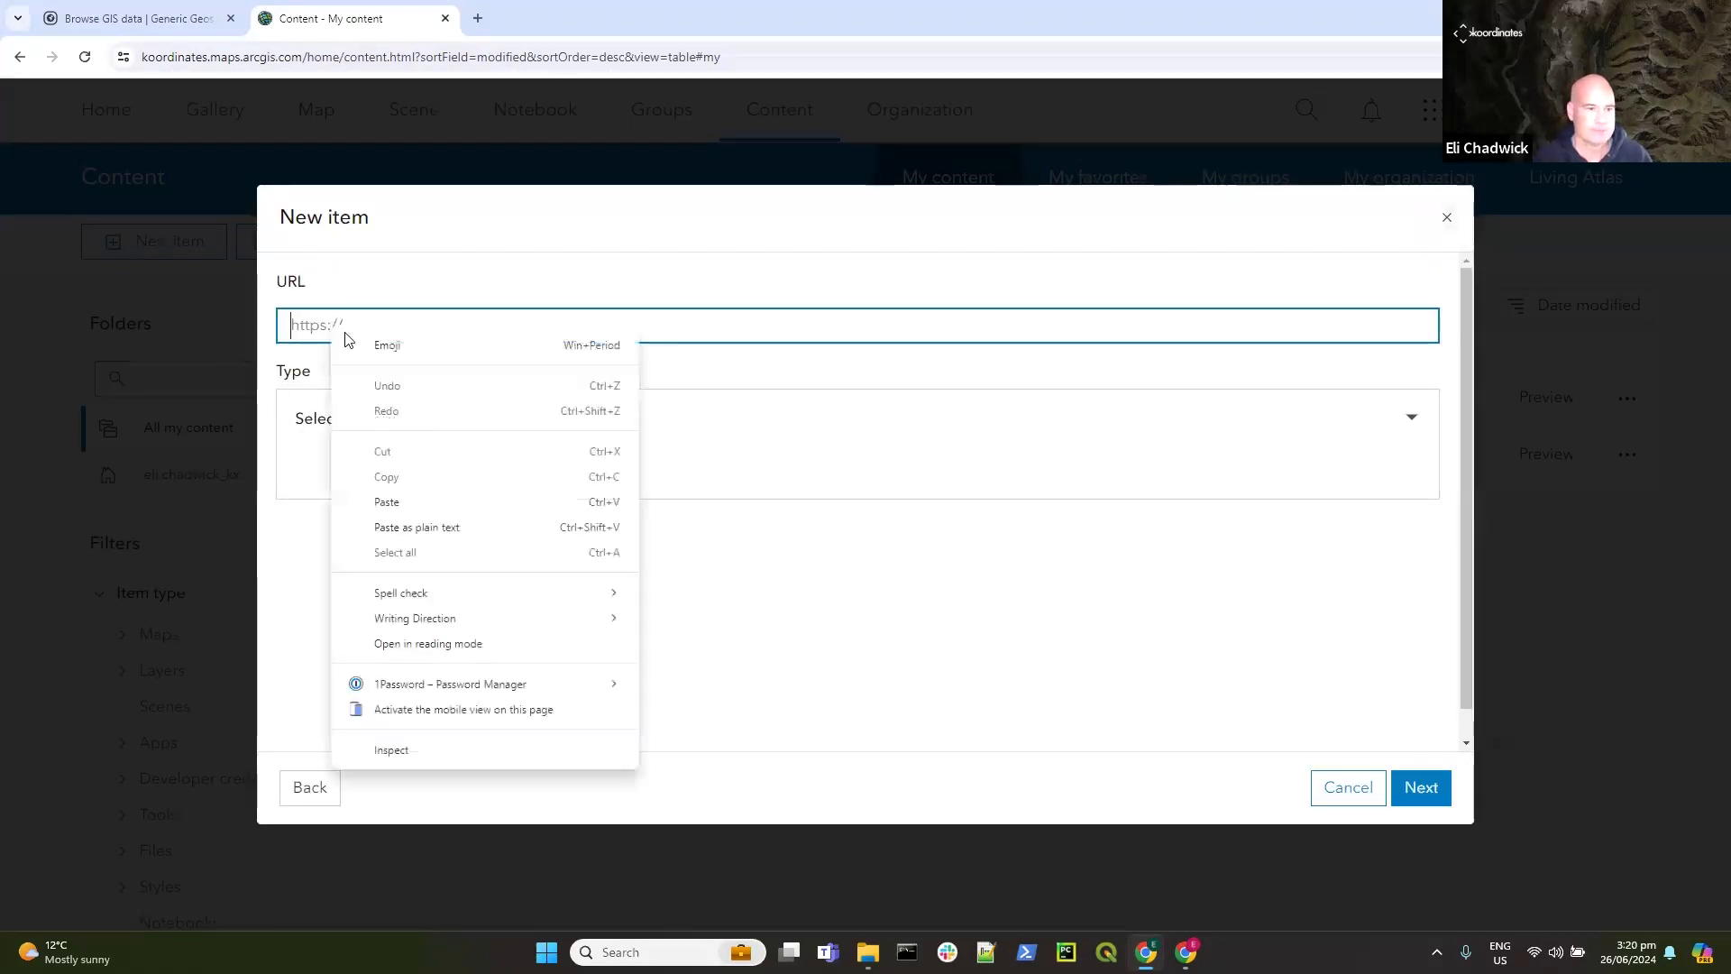
{"action": "left_click", "coordinate": [387, 503]}
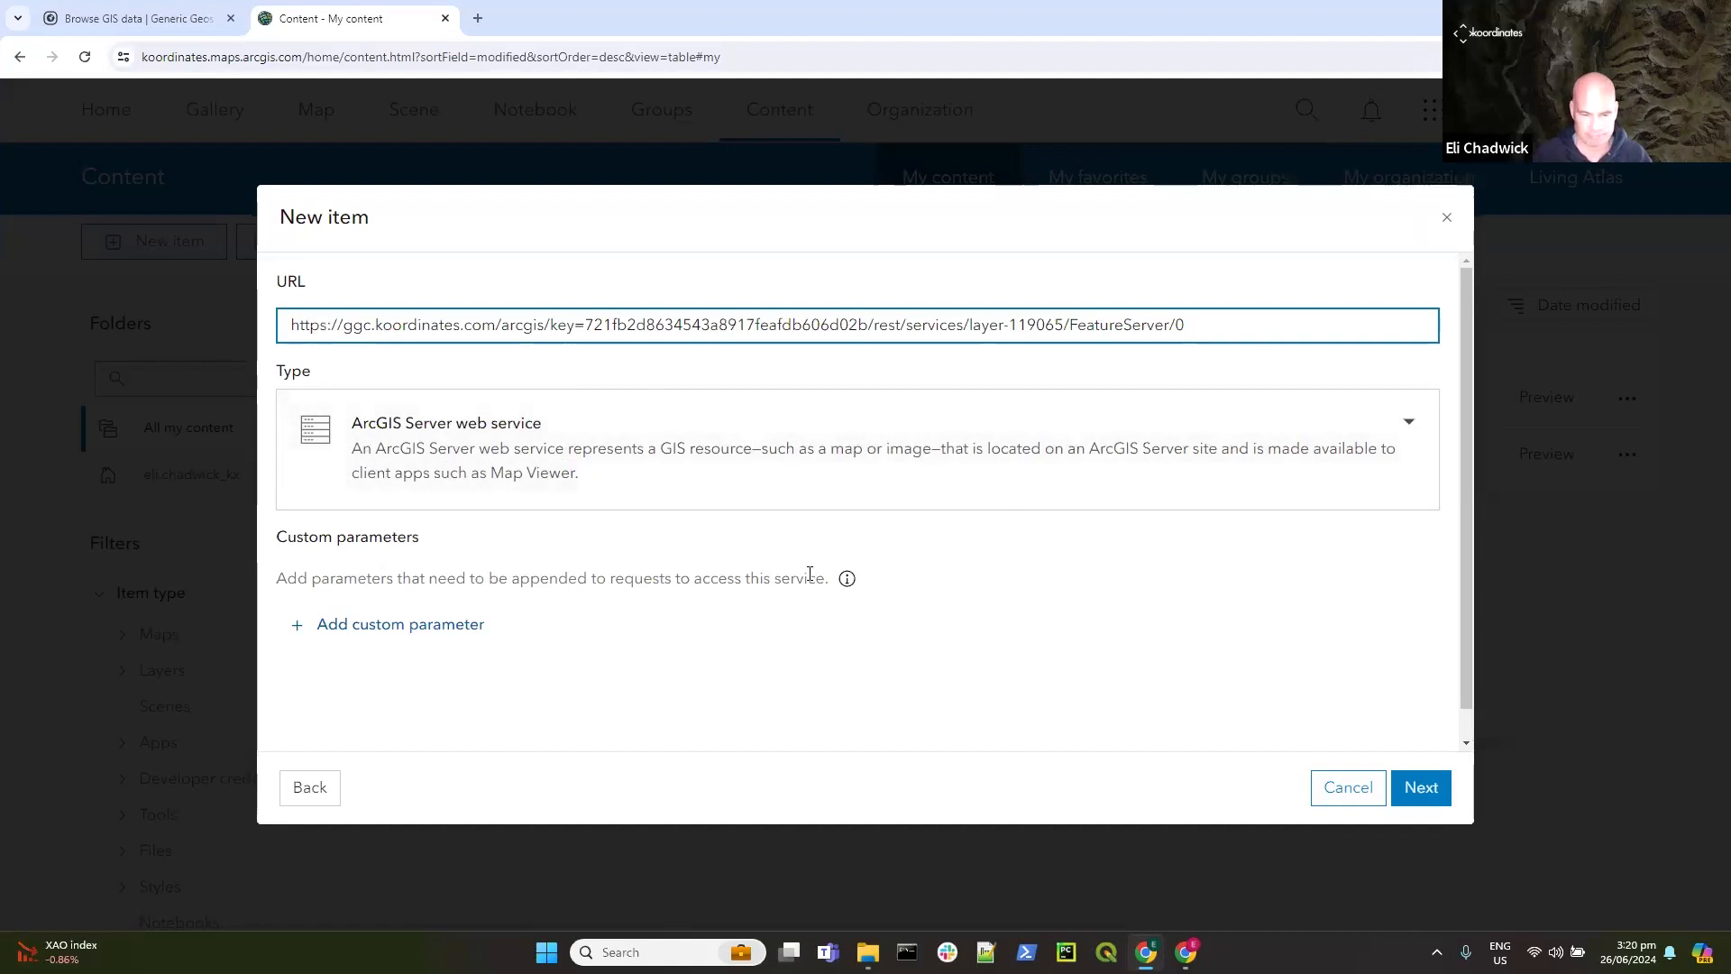
{"action": "left_click", "coordinate": [1423, 788]}
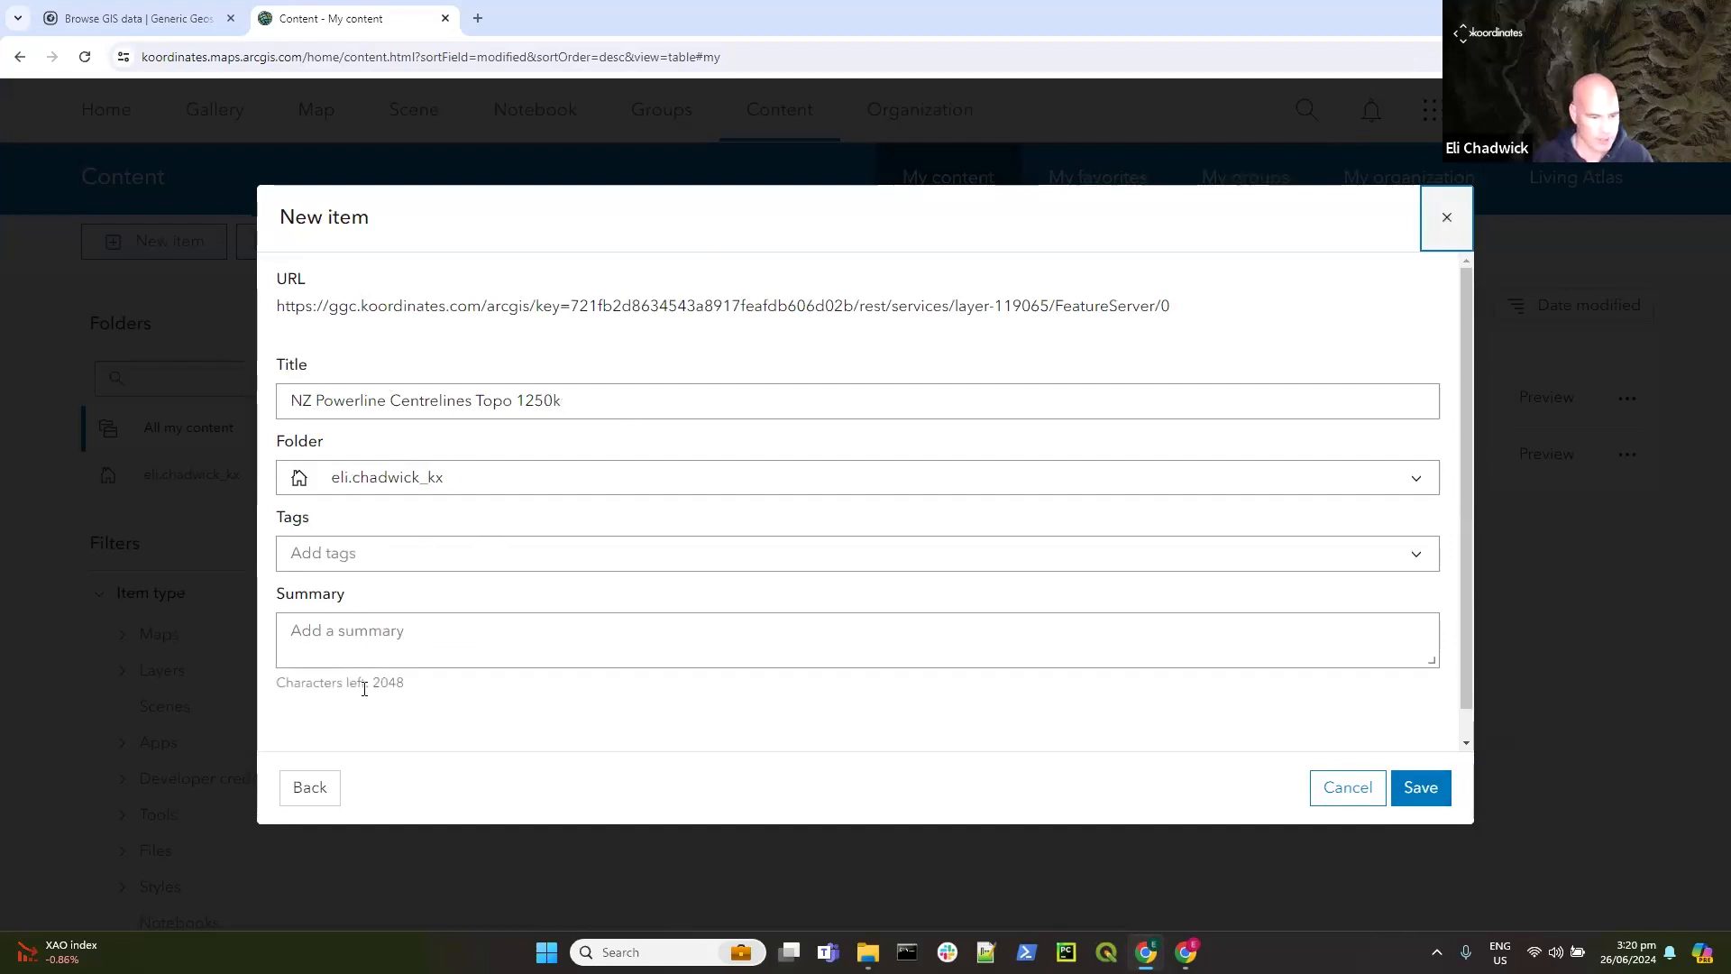
{"action": "left_click", "coordinate": [1426, 793]}
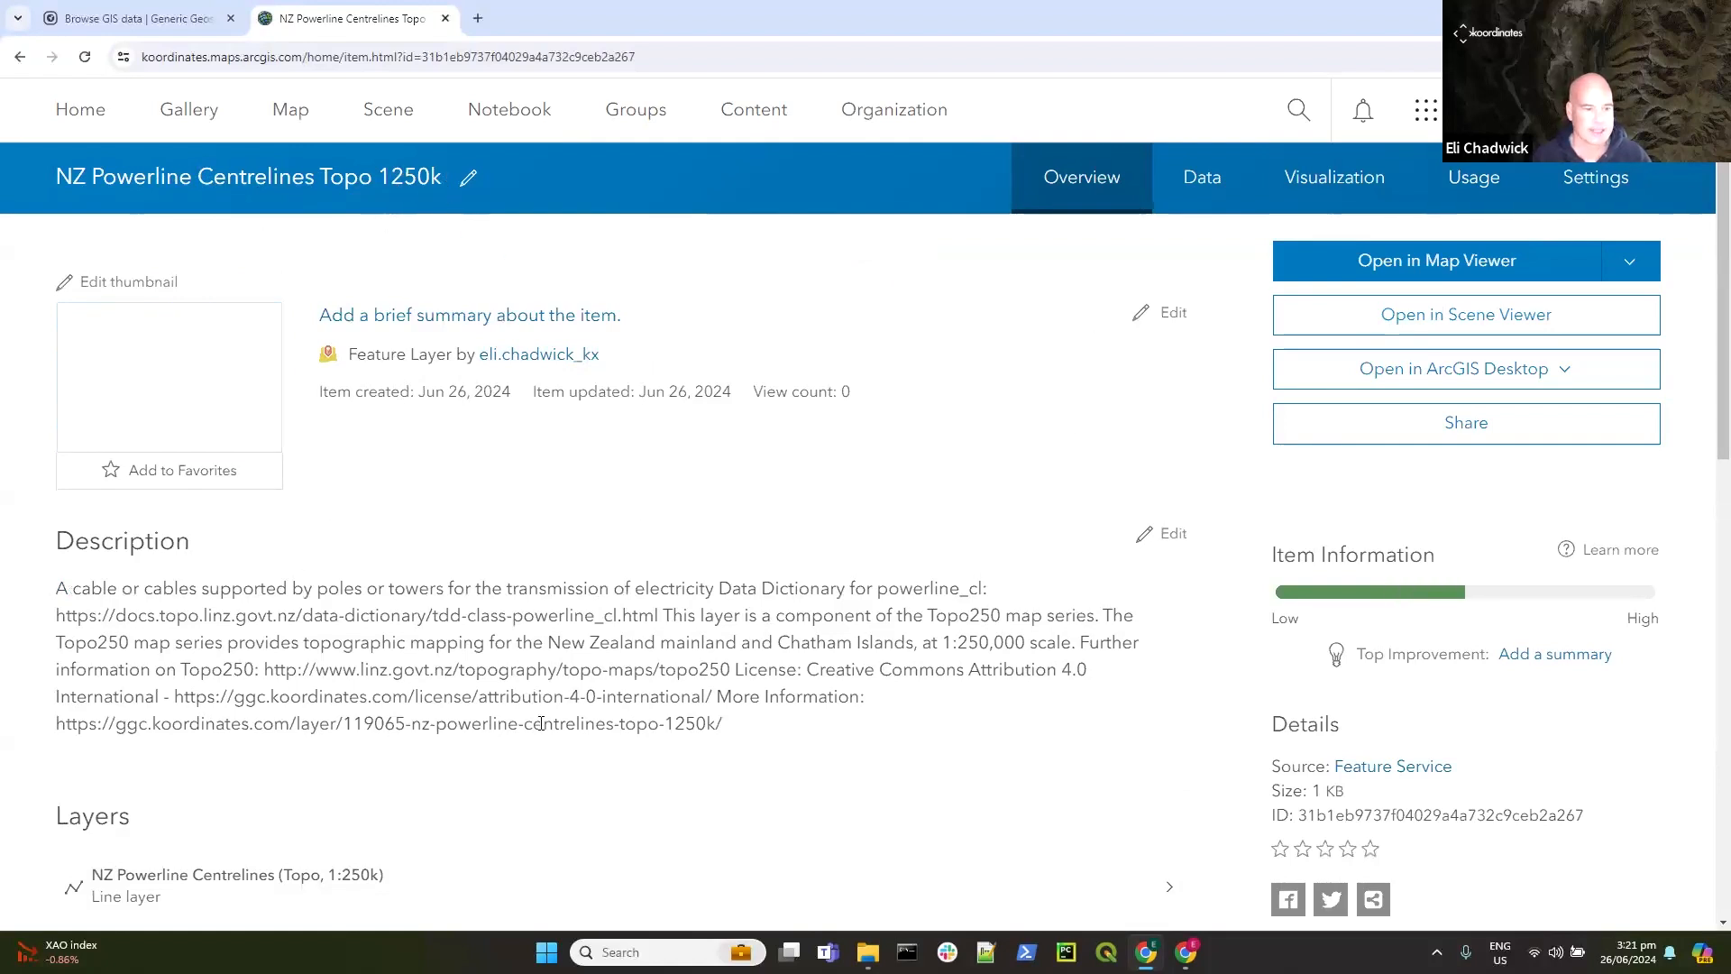
Step: Review the new item's description and layers, and open it in Map Viewer
{"action": "scroll", "coordinate": [541, 724], "scroll_direction": "down", "scroll_amount": 3}
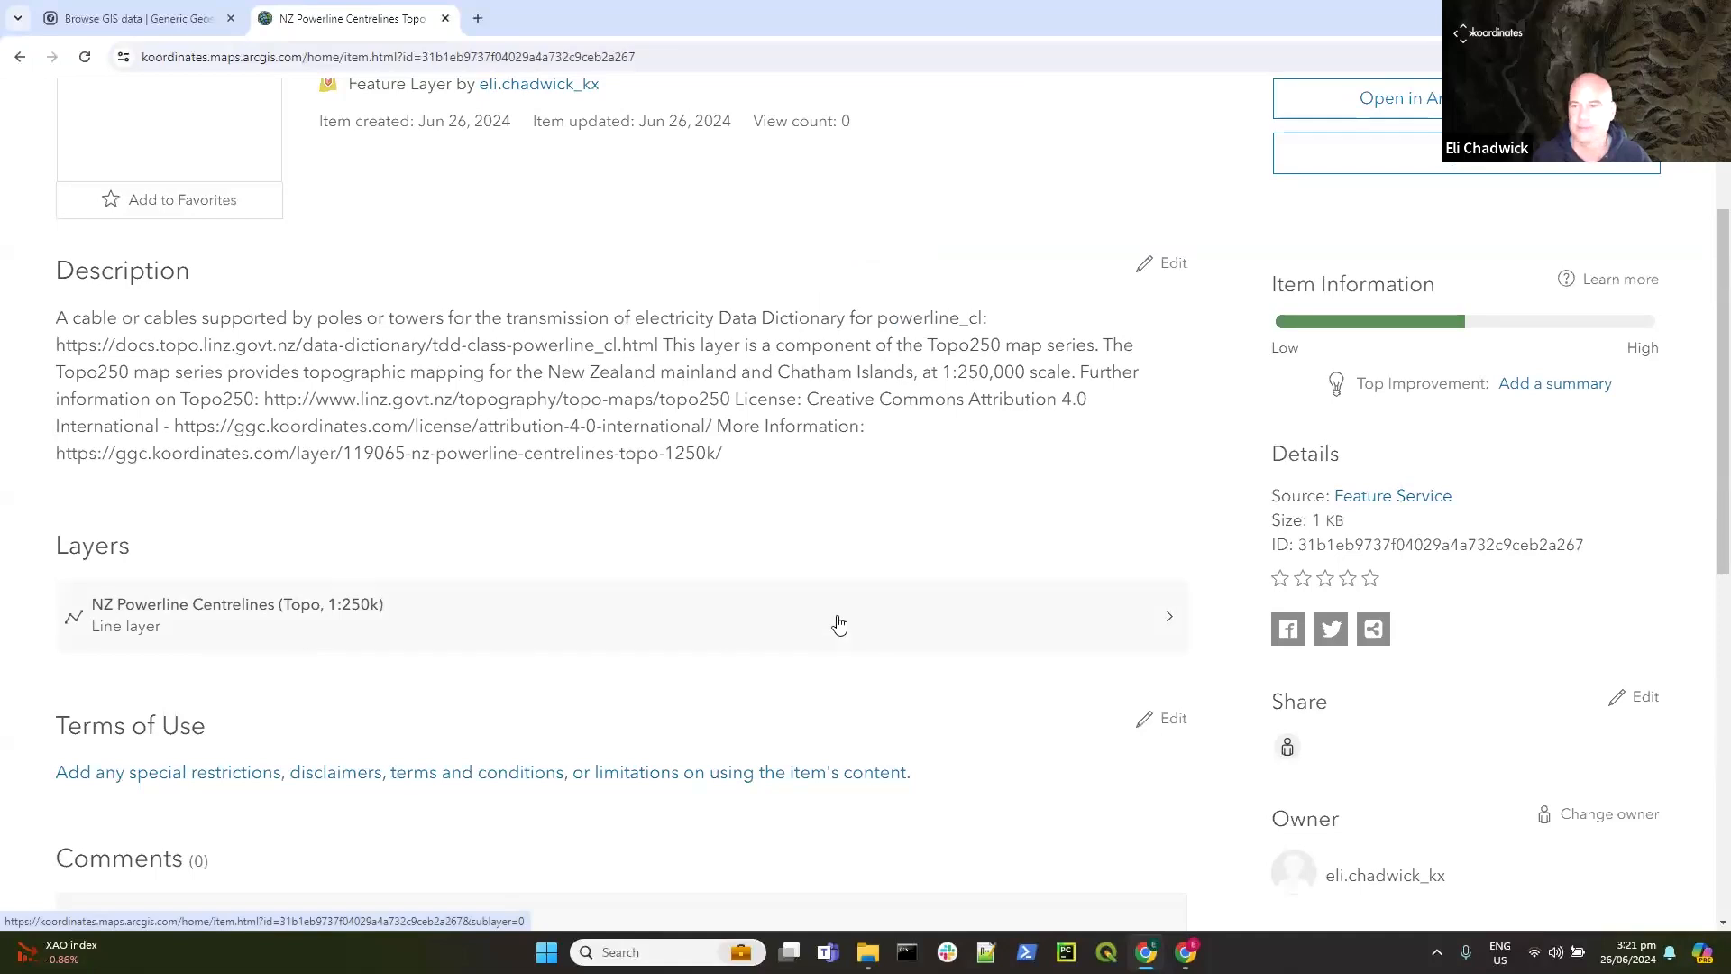
{"action": "scroll", "coordinate": [835, 619], "scroll_direction": "up", "scroll_amount": 3}
{"action": "left_click", "coordinate": [1421, 262]}
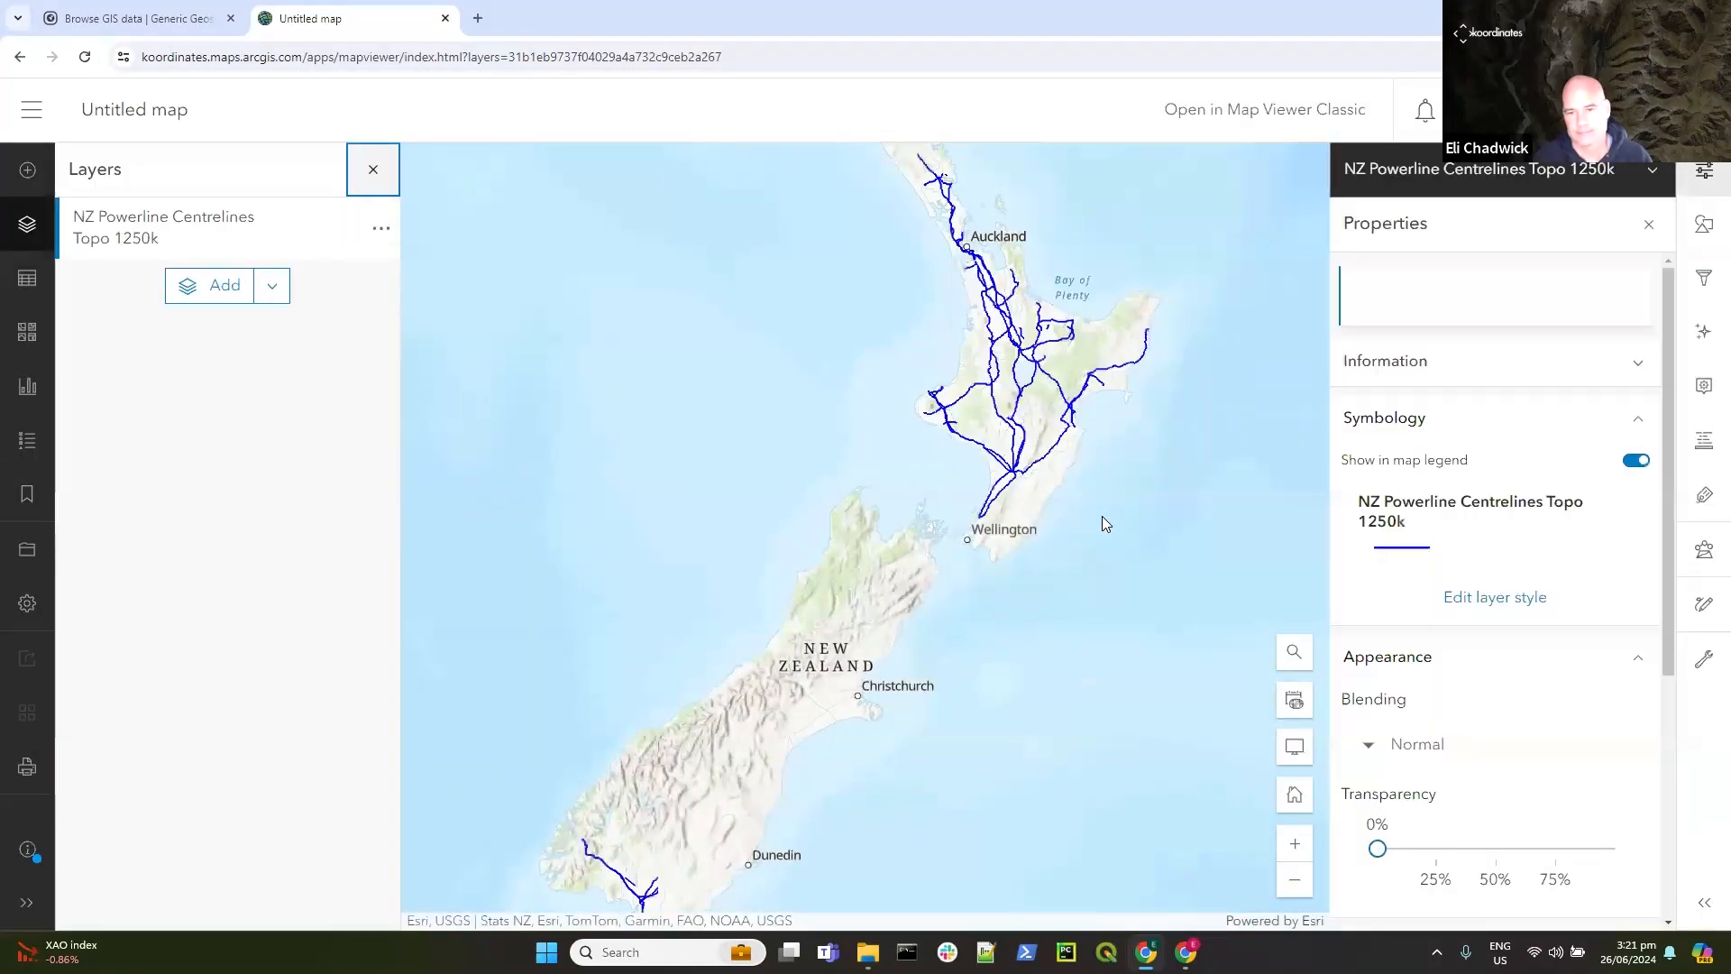
Step: Examine the powerline layer on the map, from the Cook Strait area in to the lines around Palmerston North
{"action": "scroll", "coordinate": [953, 602], "scroll_direction": "up", "scroll_amount": 1}
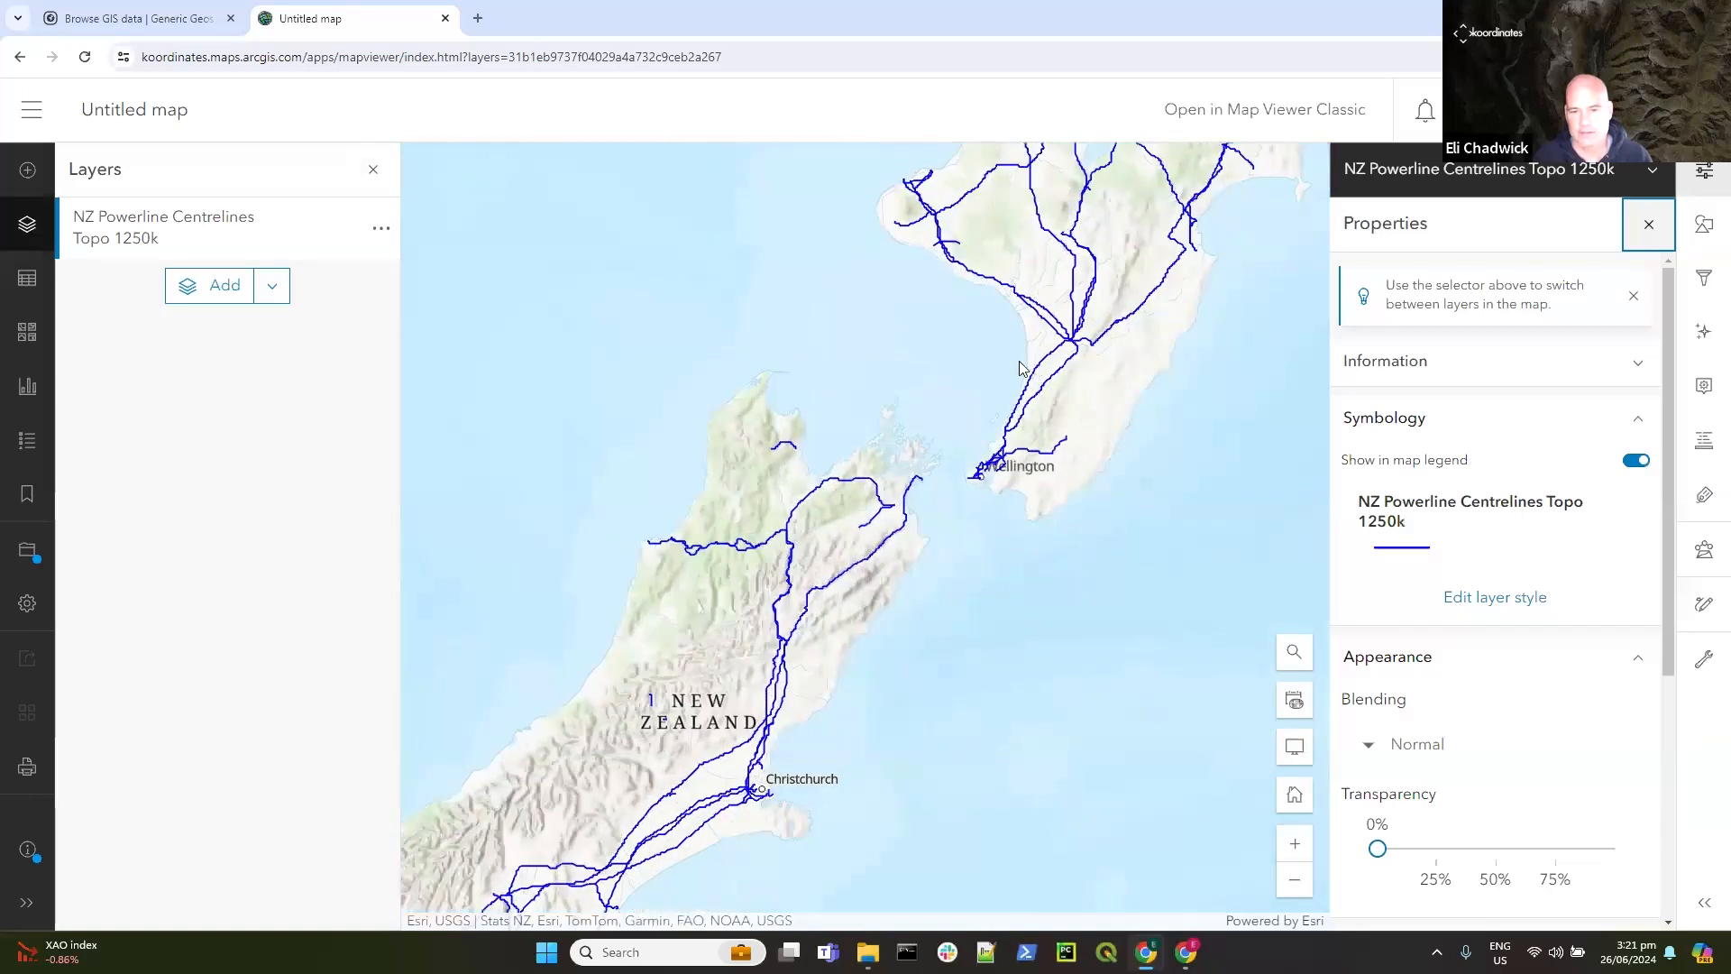
{"action": "left_click_drag", "start_coordinate": [979, 458], "coordinate": [973, 515]}
{"action": "scroll", "coordinate": [1041, 410], "scroll_direction": "up", "scroll_amount": 3}
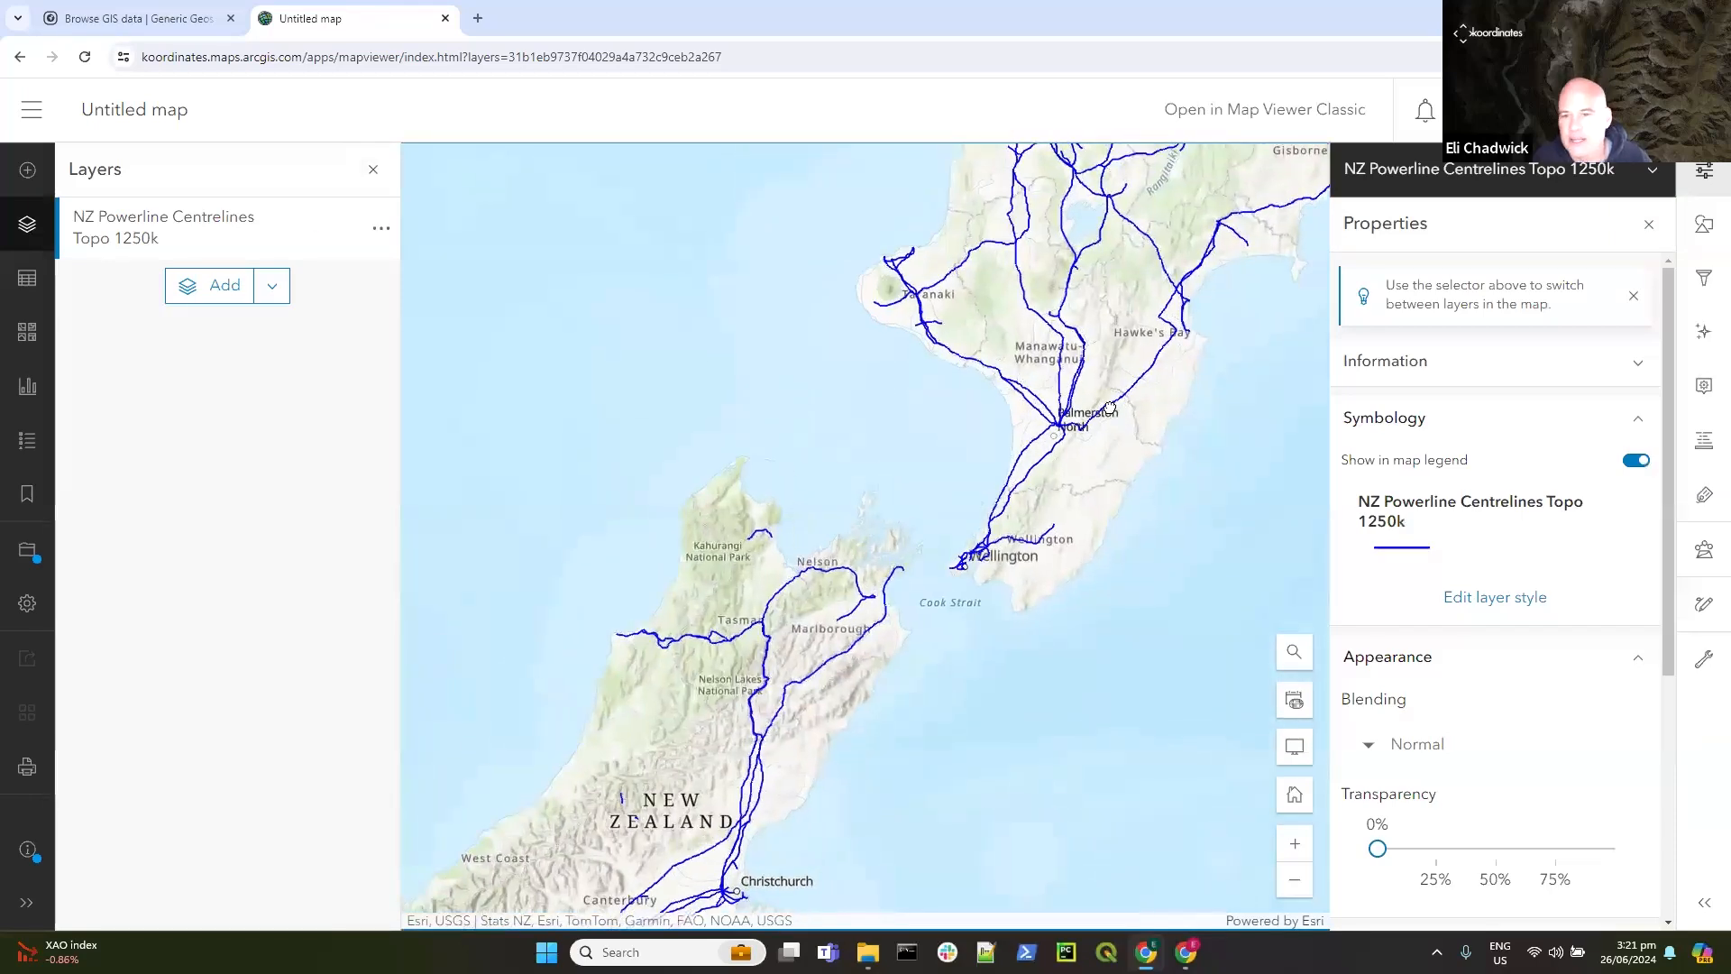
{"action": "scroll", "coordinate": [1047, 408], "scroll_direction": "up", "scroll_amount": 1}
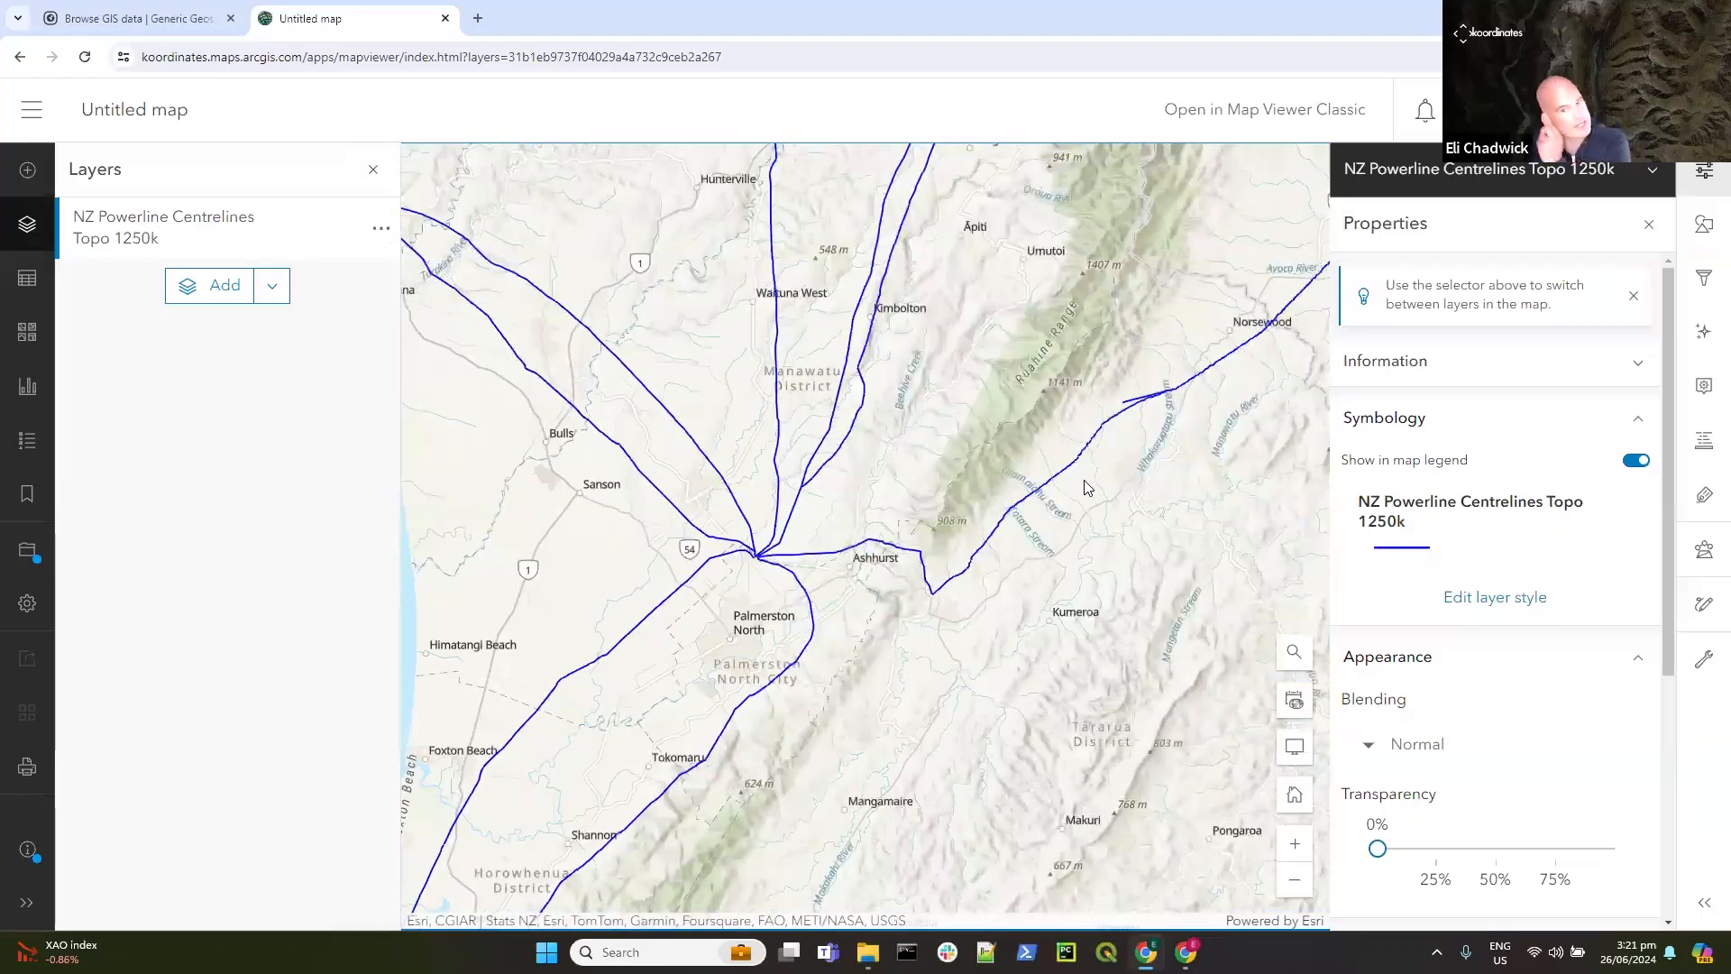
{"action": "scroll", "coordinate": [978, 401], "scroll_direction": "up", "scroll_amount": 1}
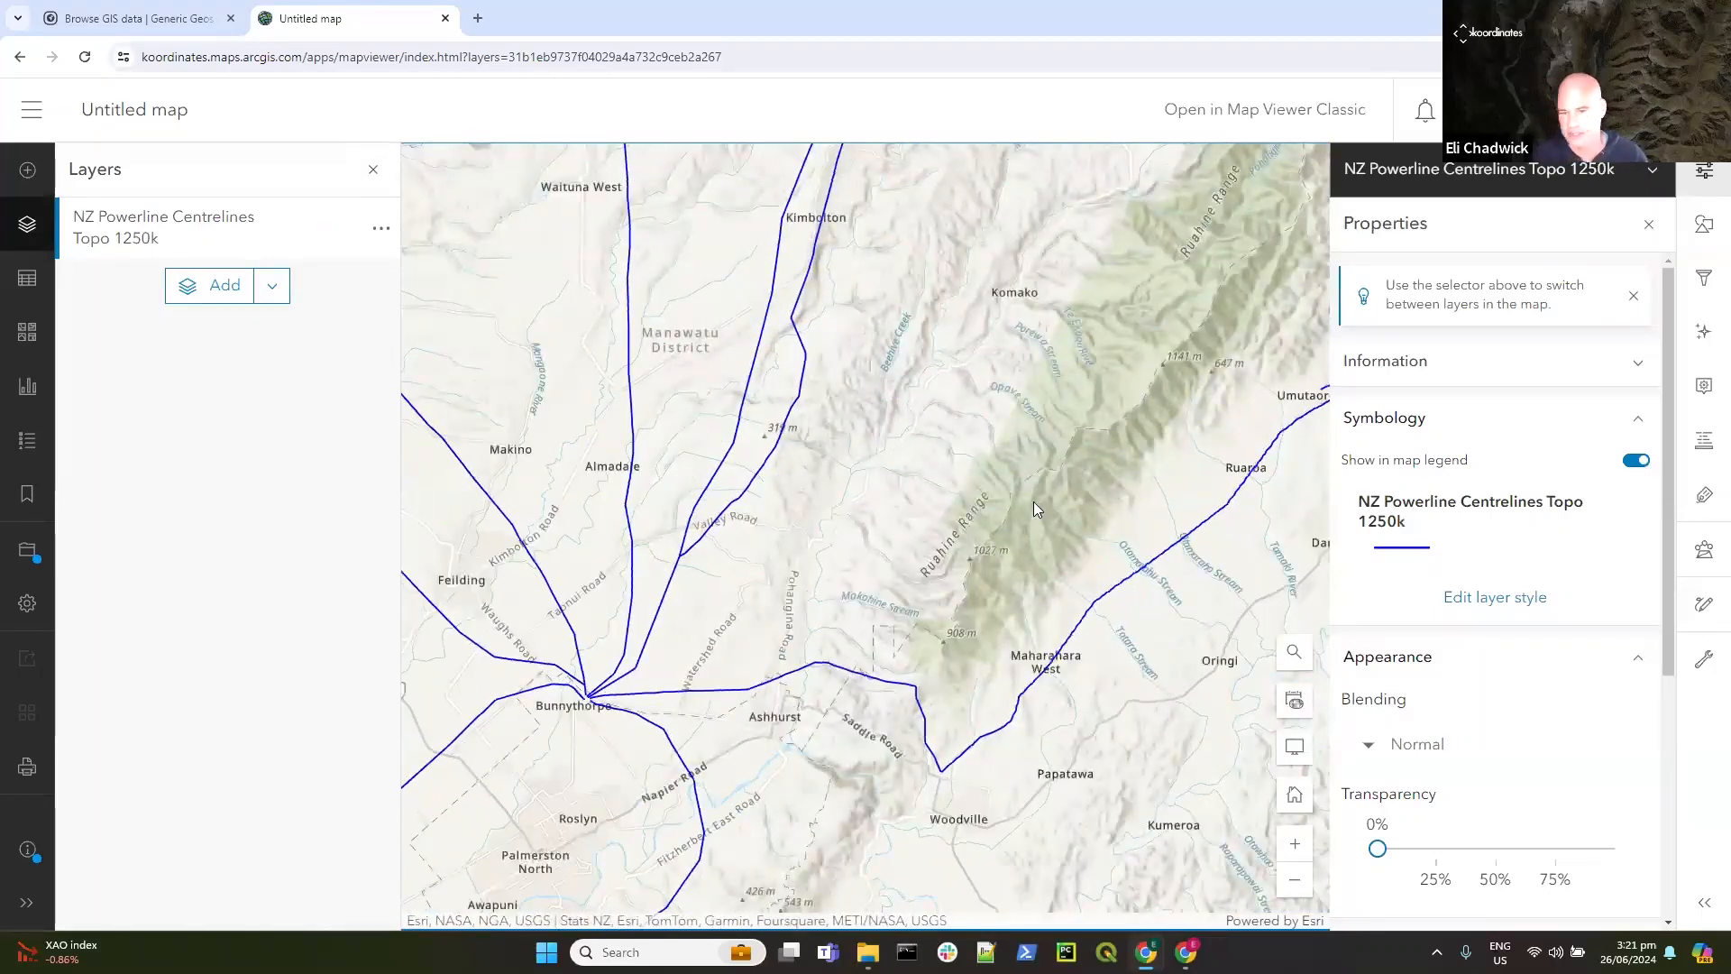
{"action": "scroll", "coordinate": [964, 519], "scroll_direction": "down", "scroll_amount": 2}
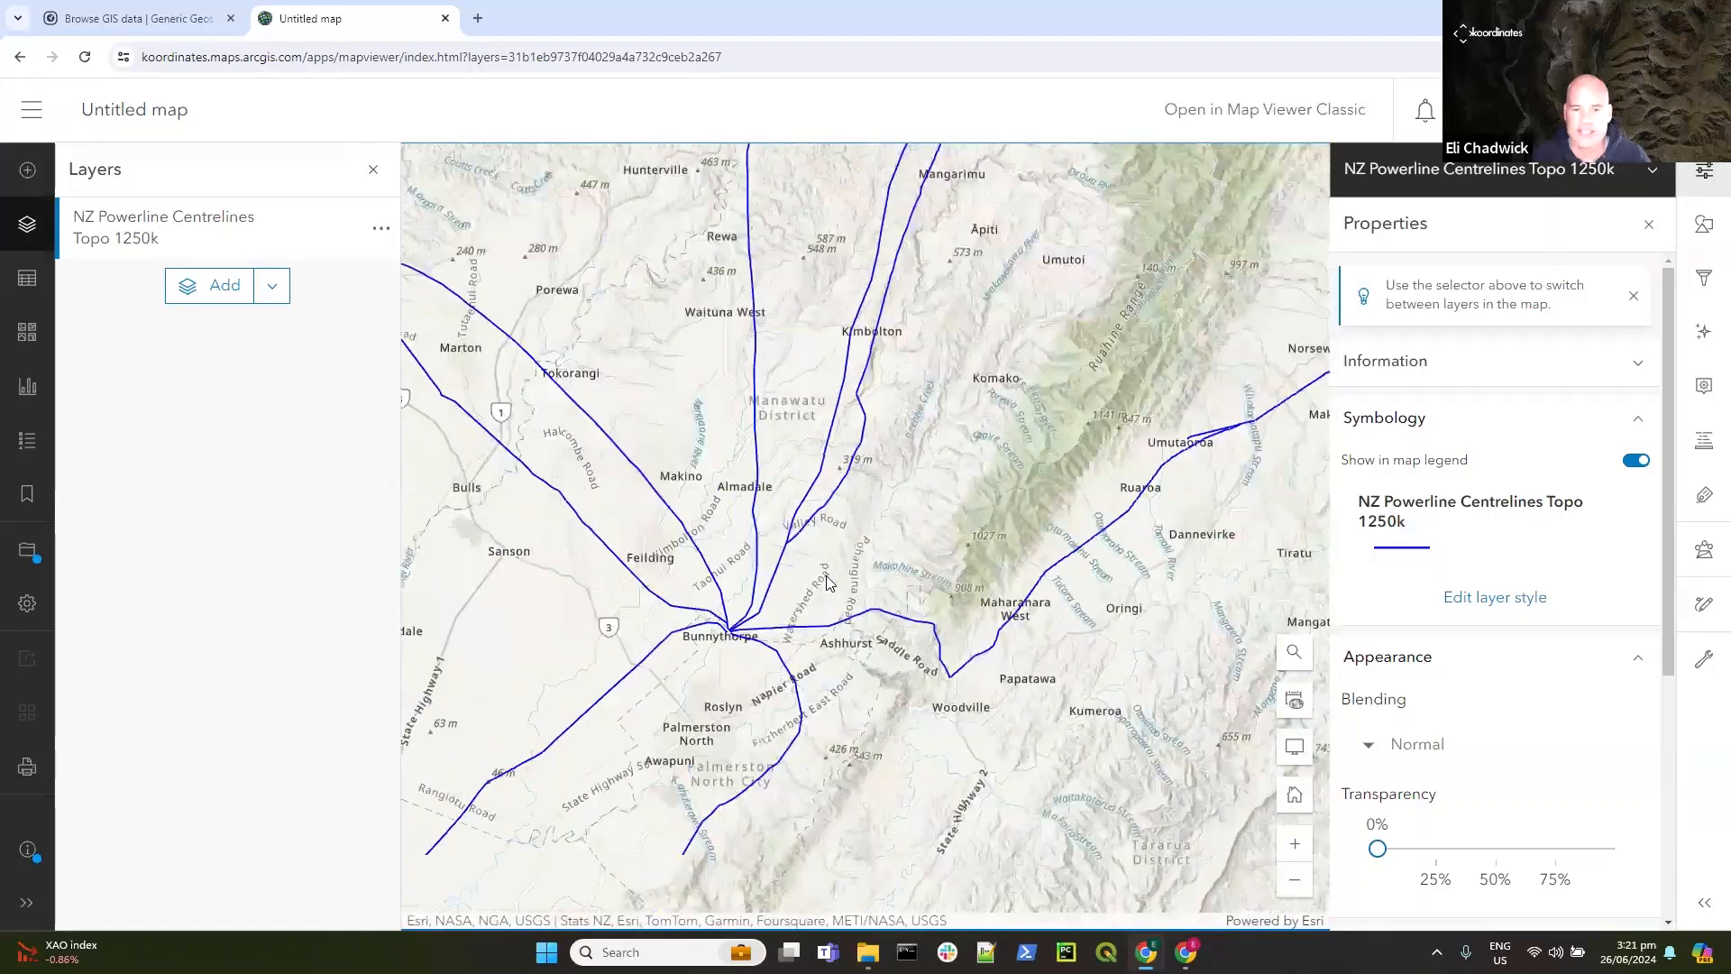
{"action": "left_click_drag", "start_coordinate": [870, 547], "coordinate": [950, 511]}
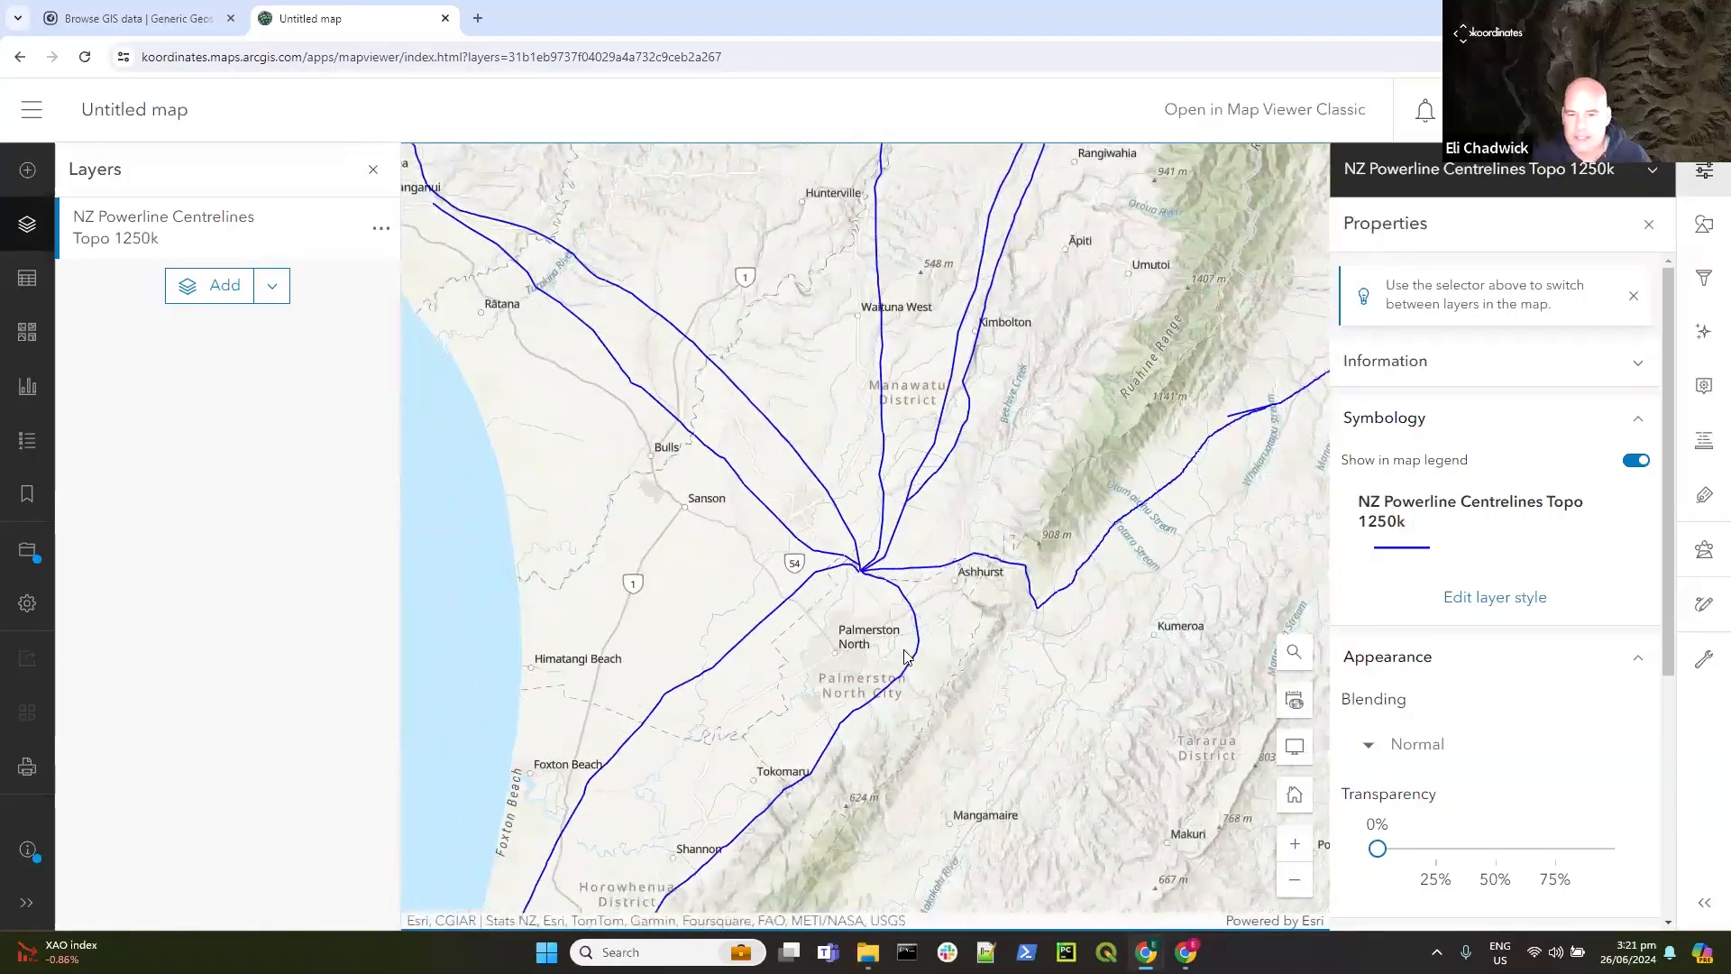
Step: Restyle the powerline layer's single symbol with the first suggested red line colour and apply the style
{"action": "left_click", "coordinate": [1497, 600]}
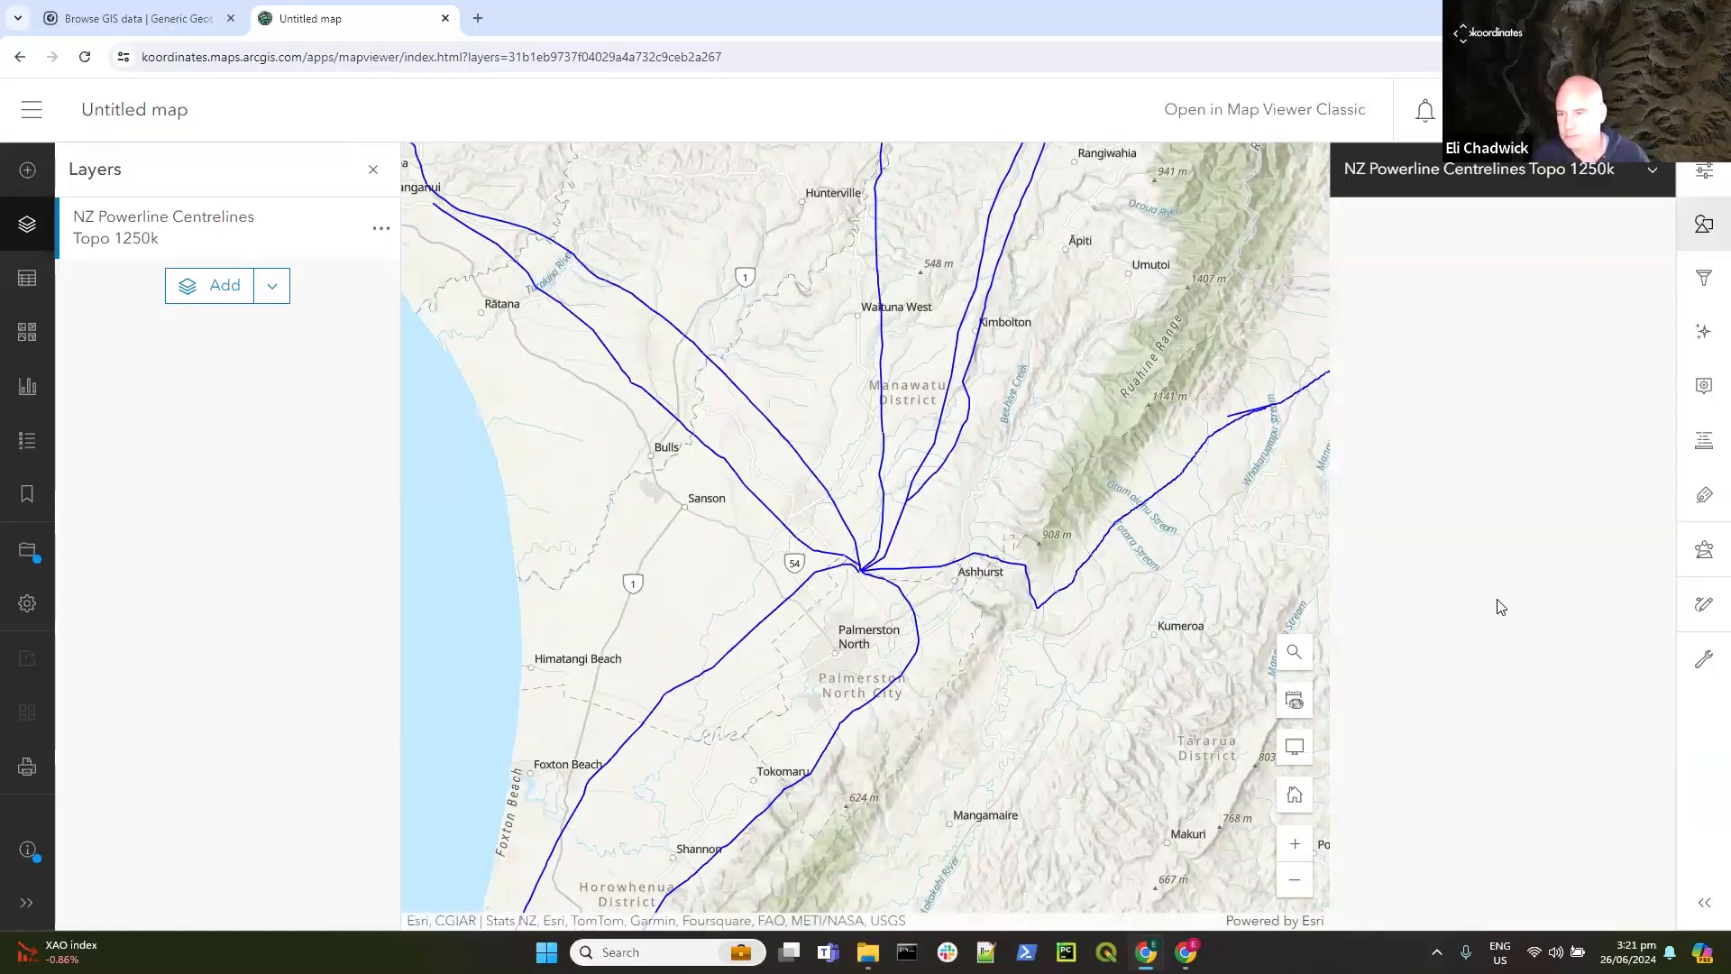
{"action": "left_click", "coordinate": [1496, 773]}
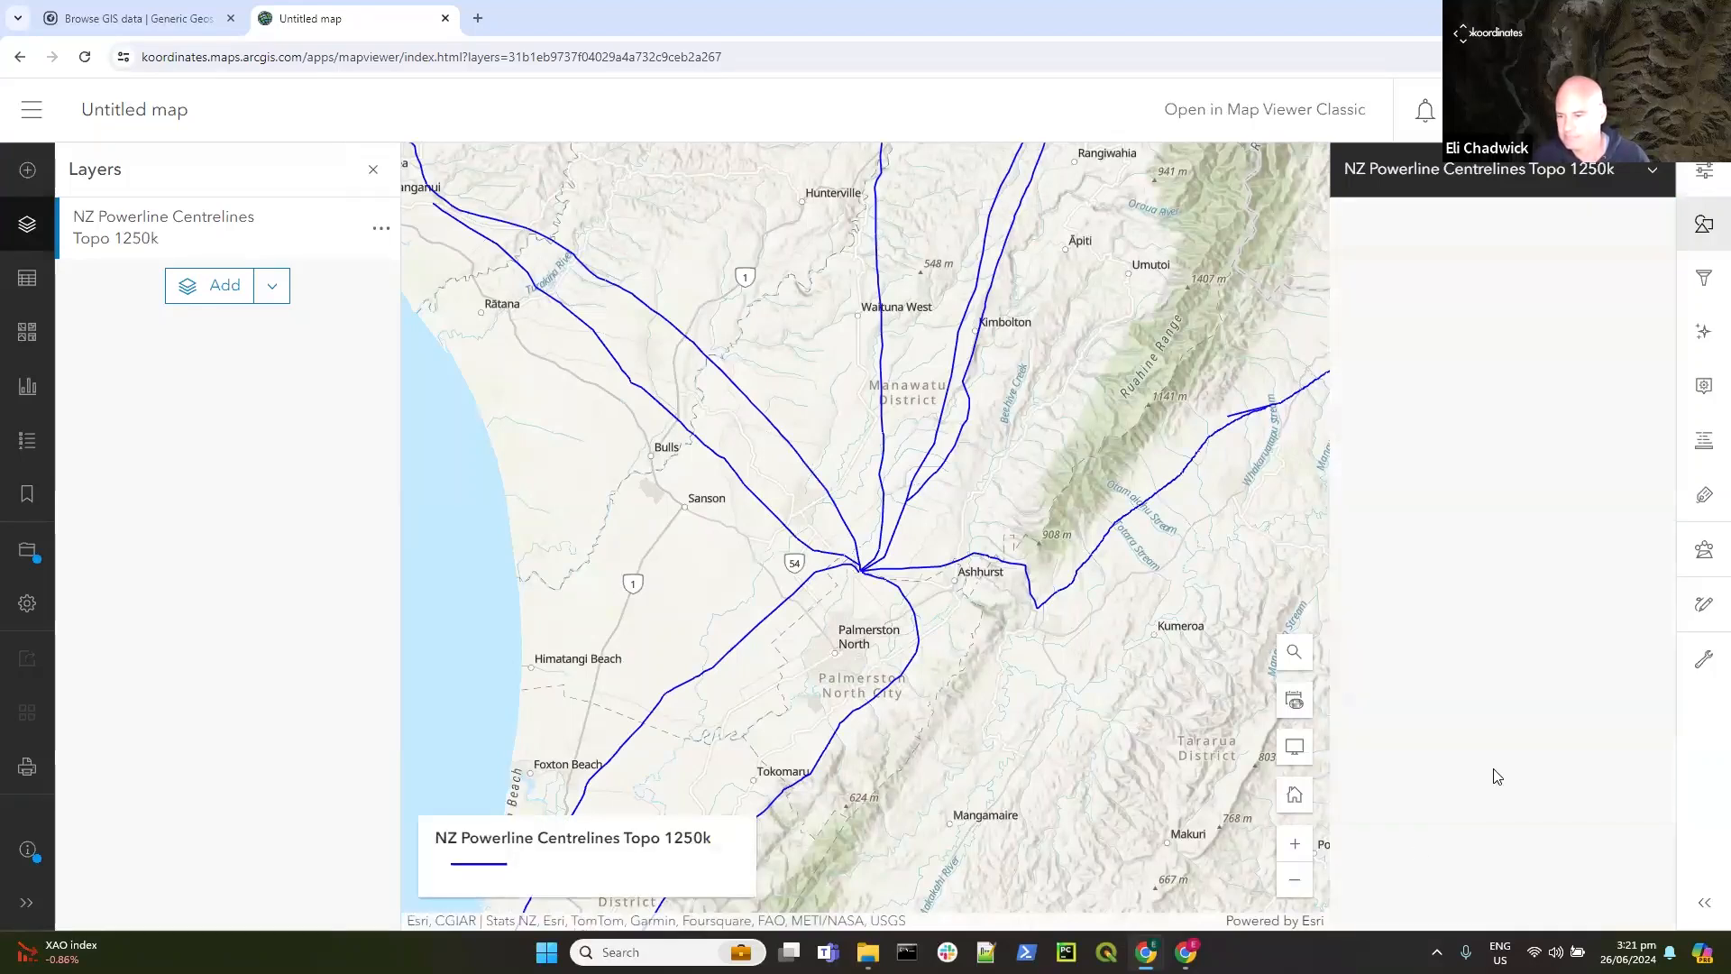
{"action": "left_click", "coordinate": [1646, 363]}
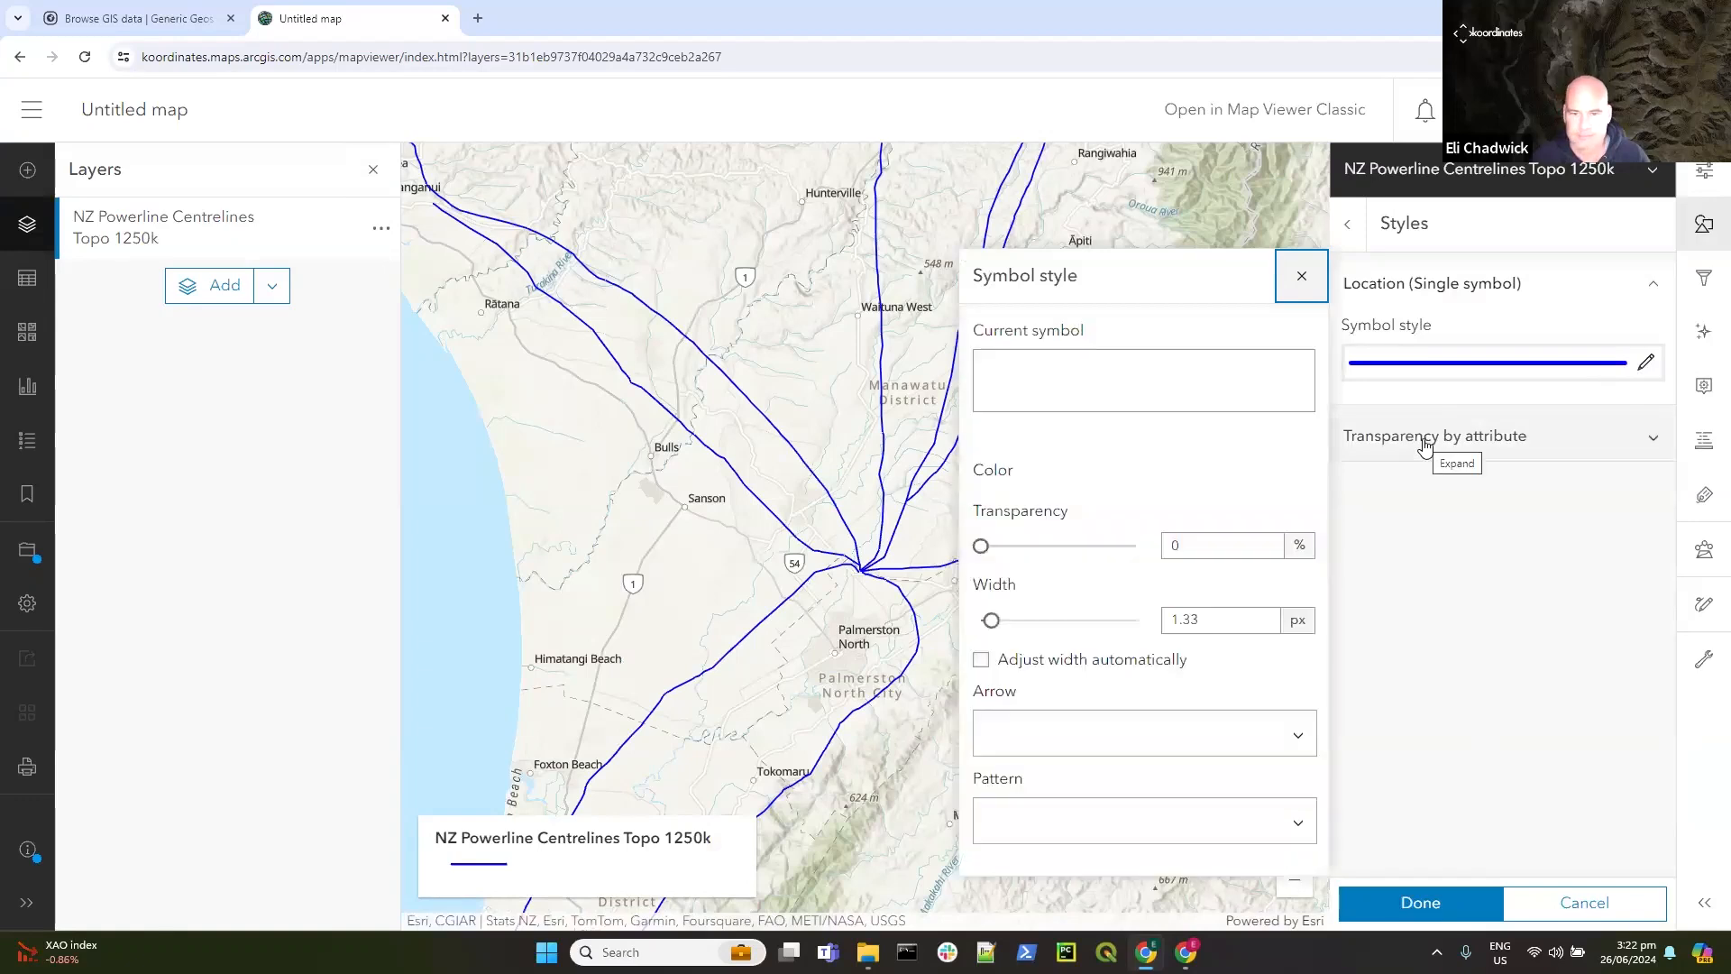
{"action": "left_click", "coordinate": [1233, 520]}
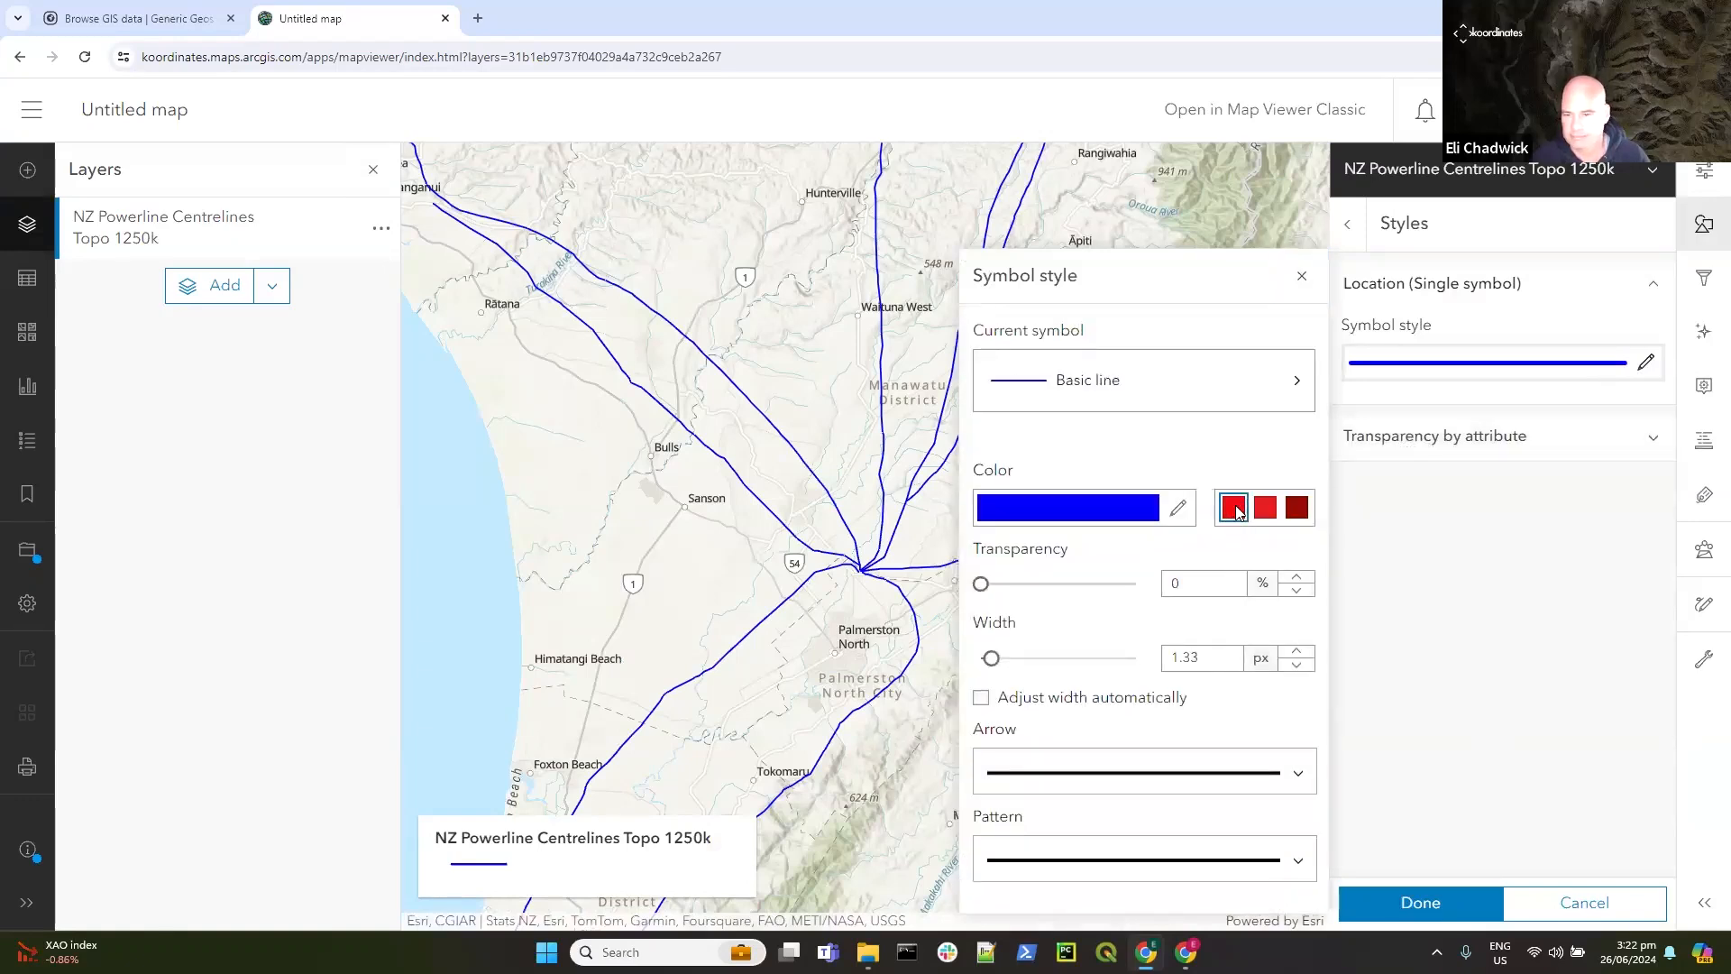
{"action": "left_click", "coordinate": [1411, 903]}
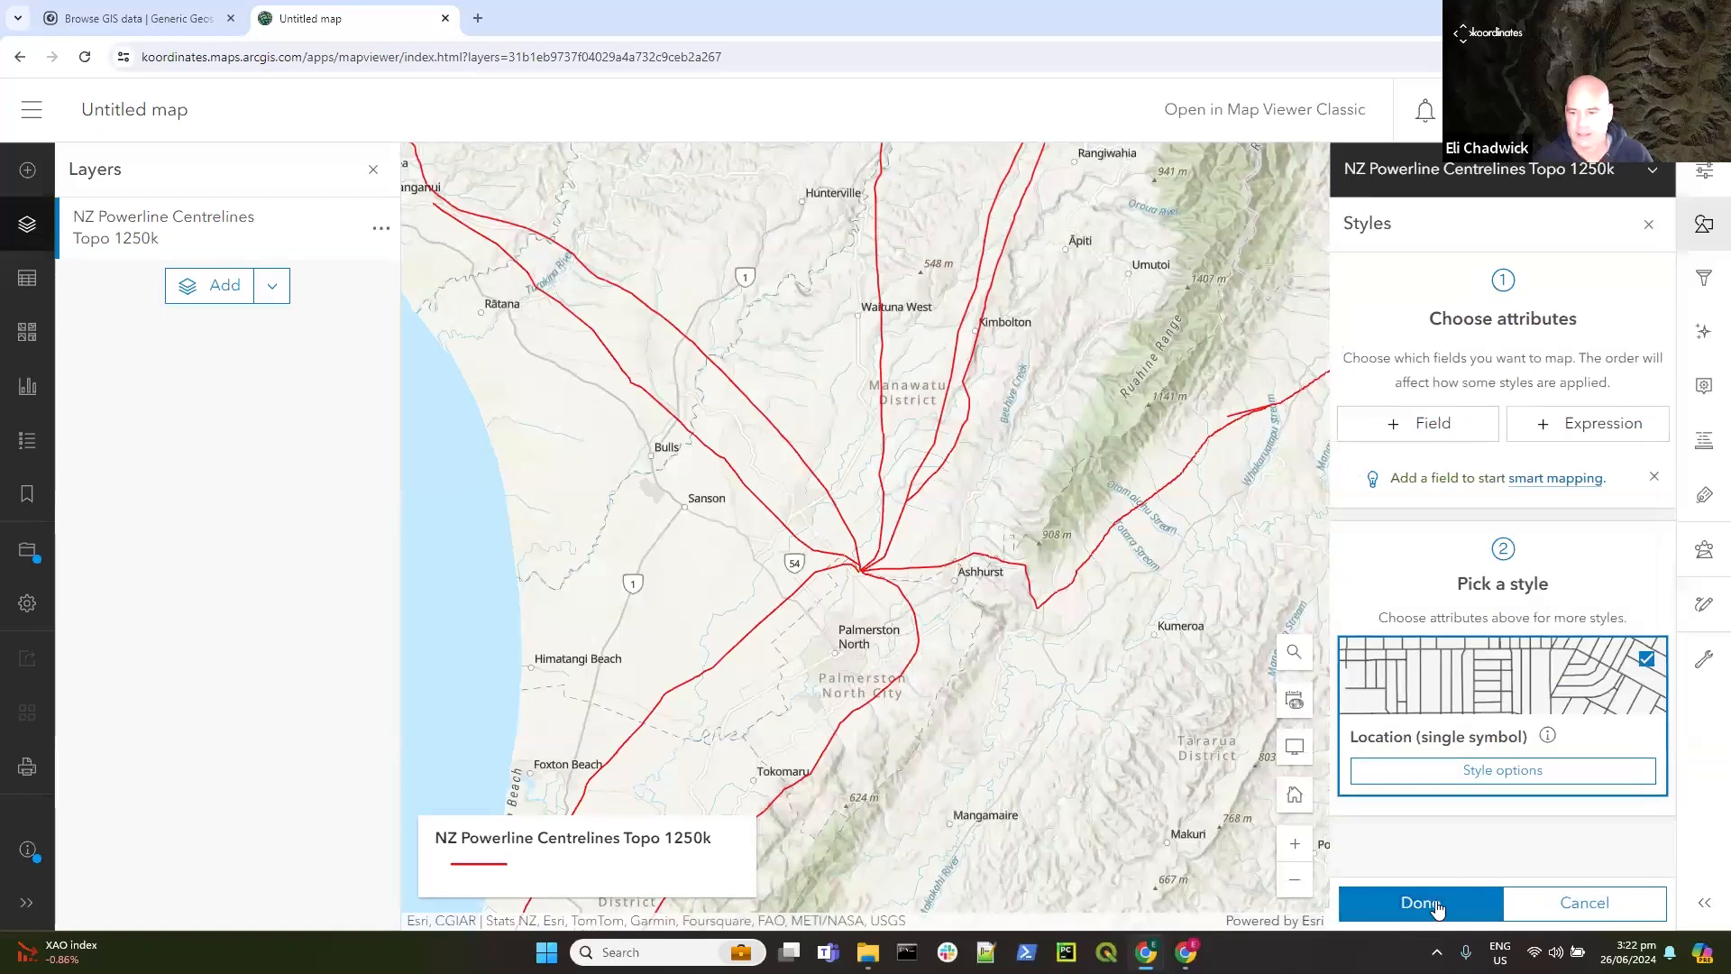
{"action": "left_click", "coordinate": [1436, 904]}
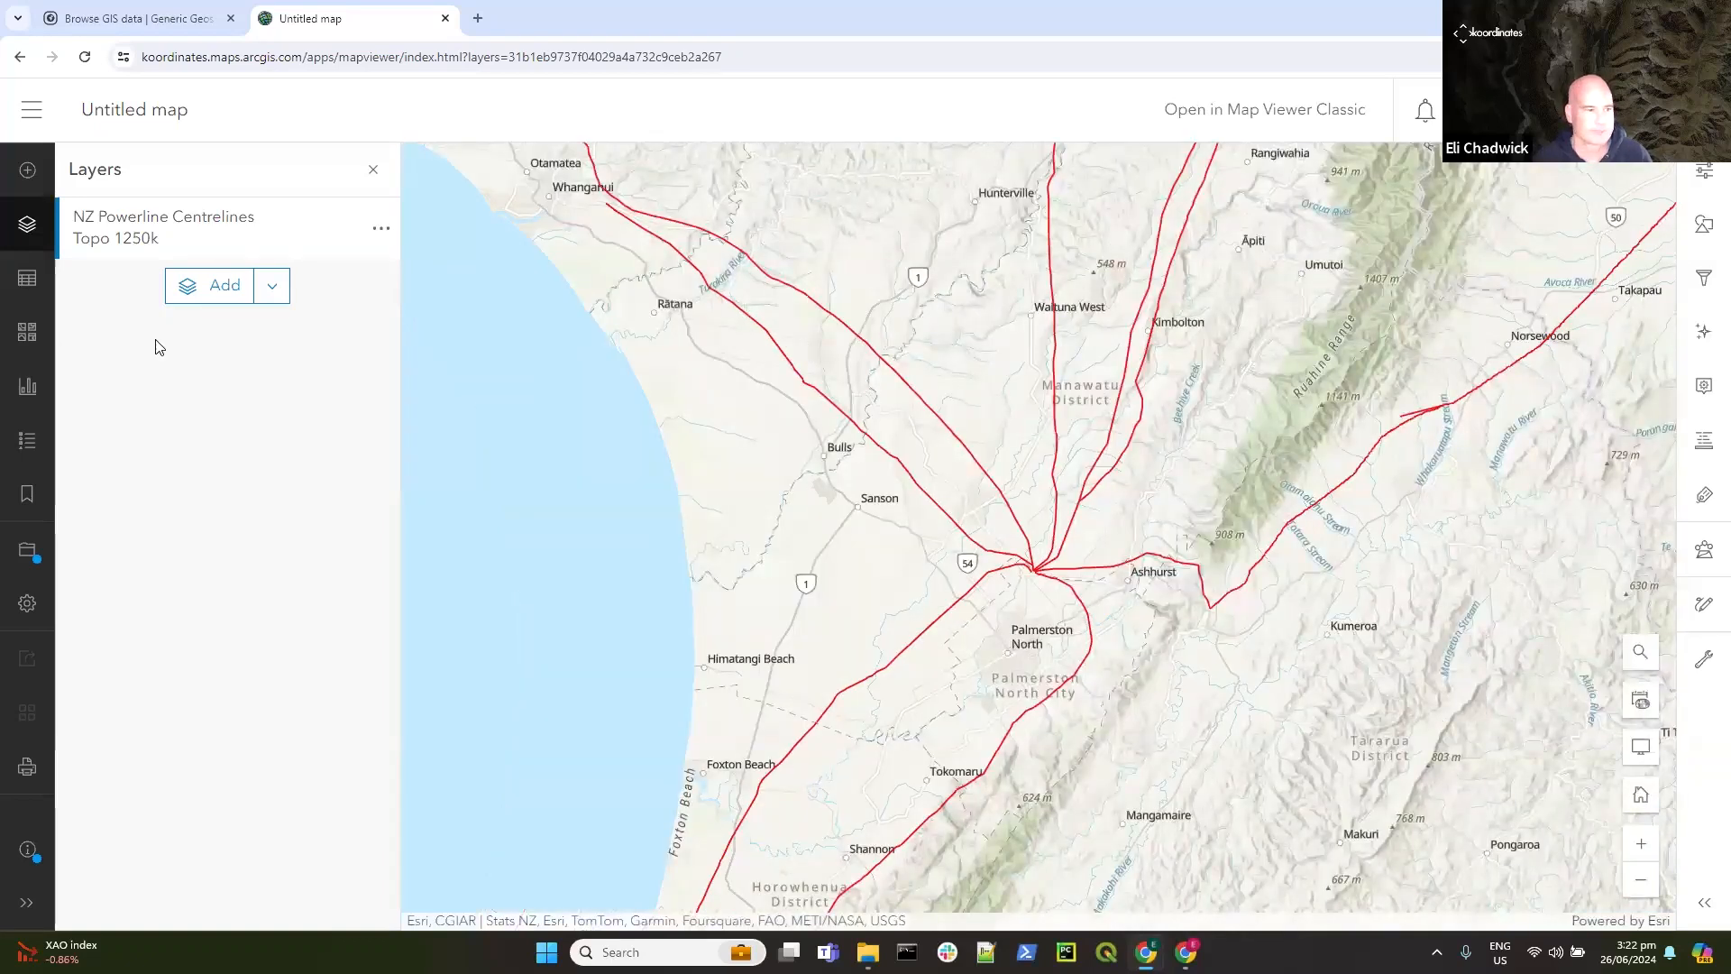
Step: Save the map as a new web map titled Power
{"action": "left_click", "coordinate": [28, 549]}
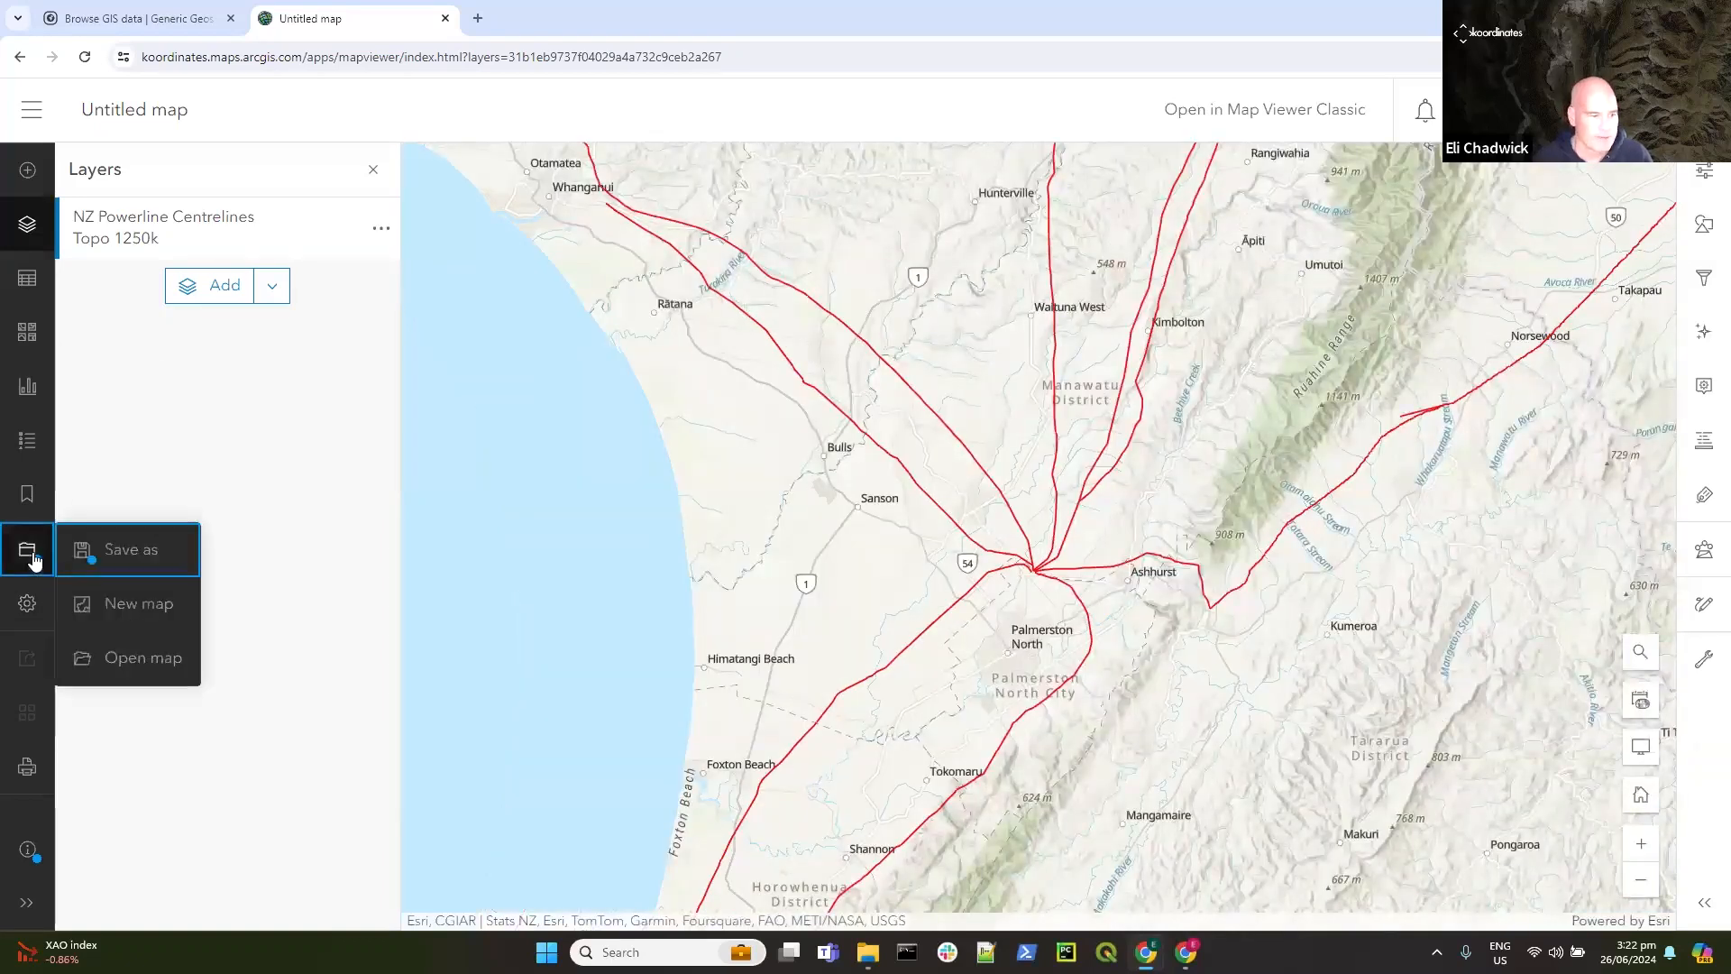
{"action": "left_click", "coordinate": [126, 557]}
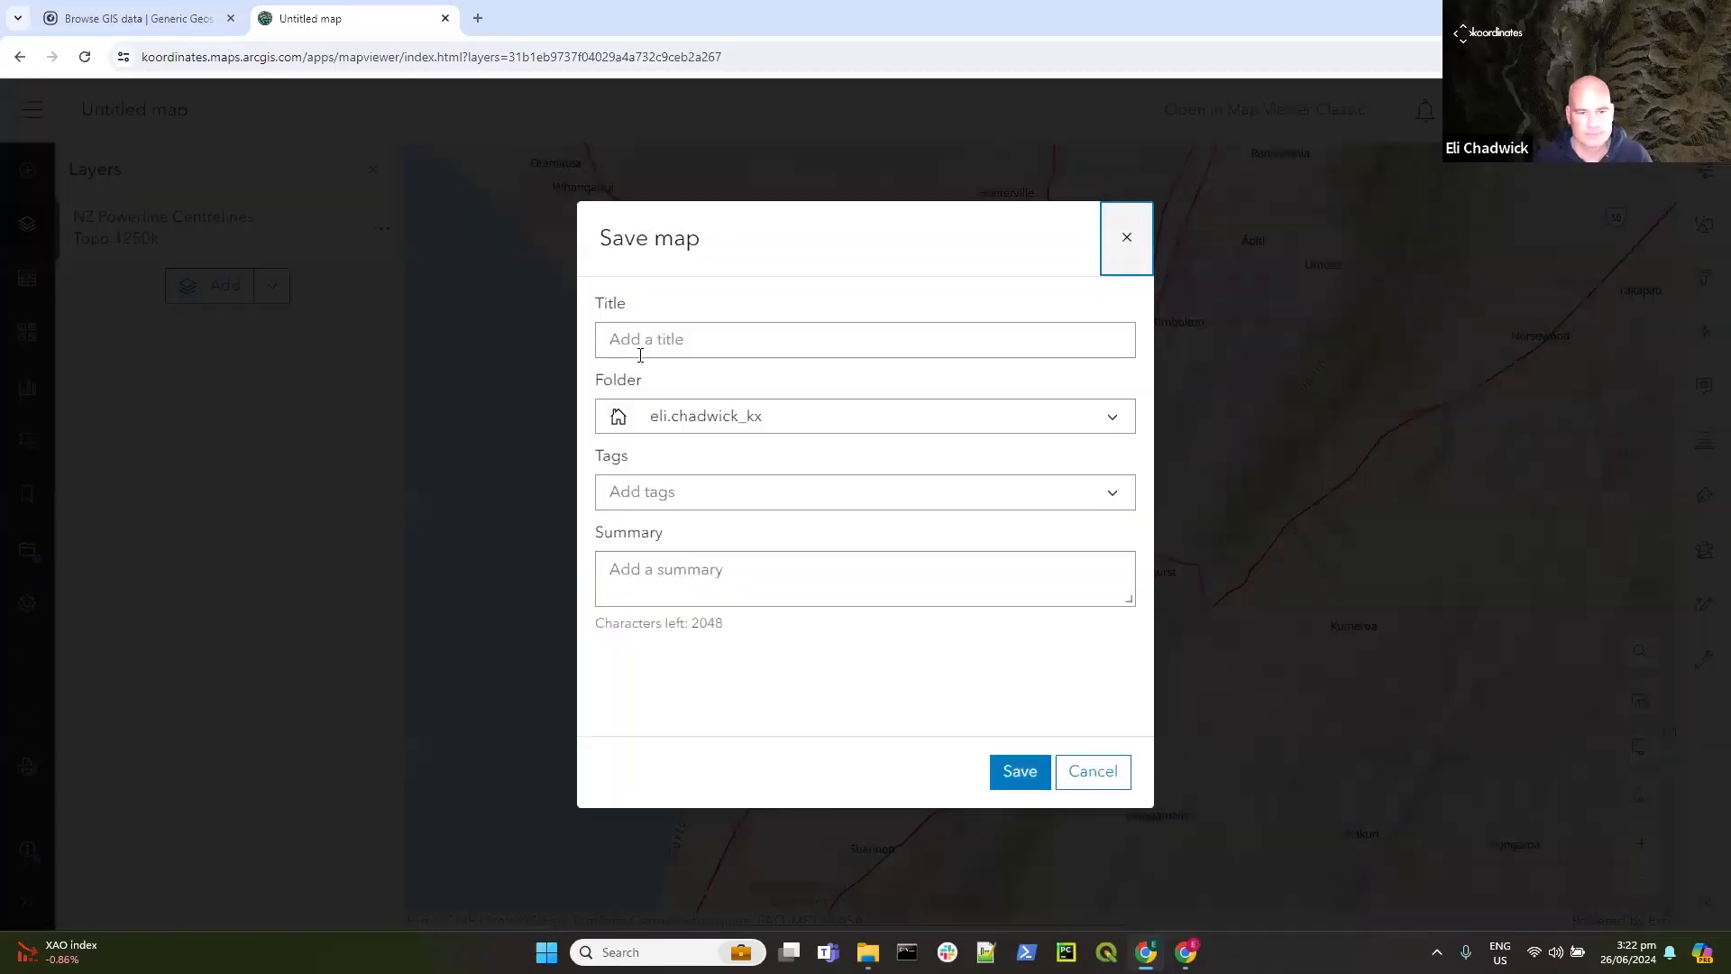
{"action": "left_click", "coordinate": [649, 342]}
{"action": "type", "text": "Power"}
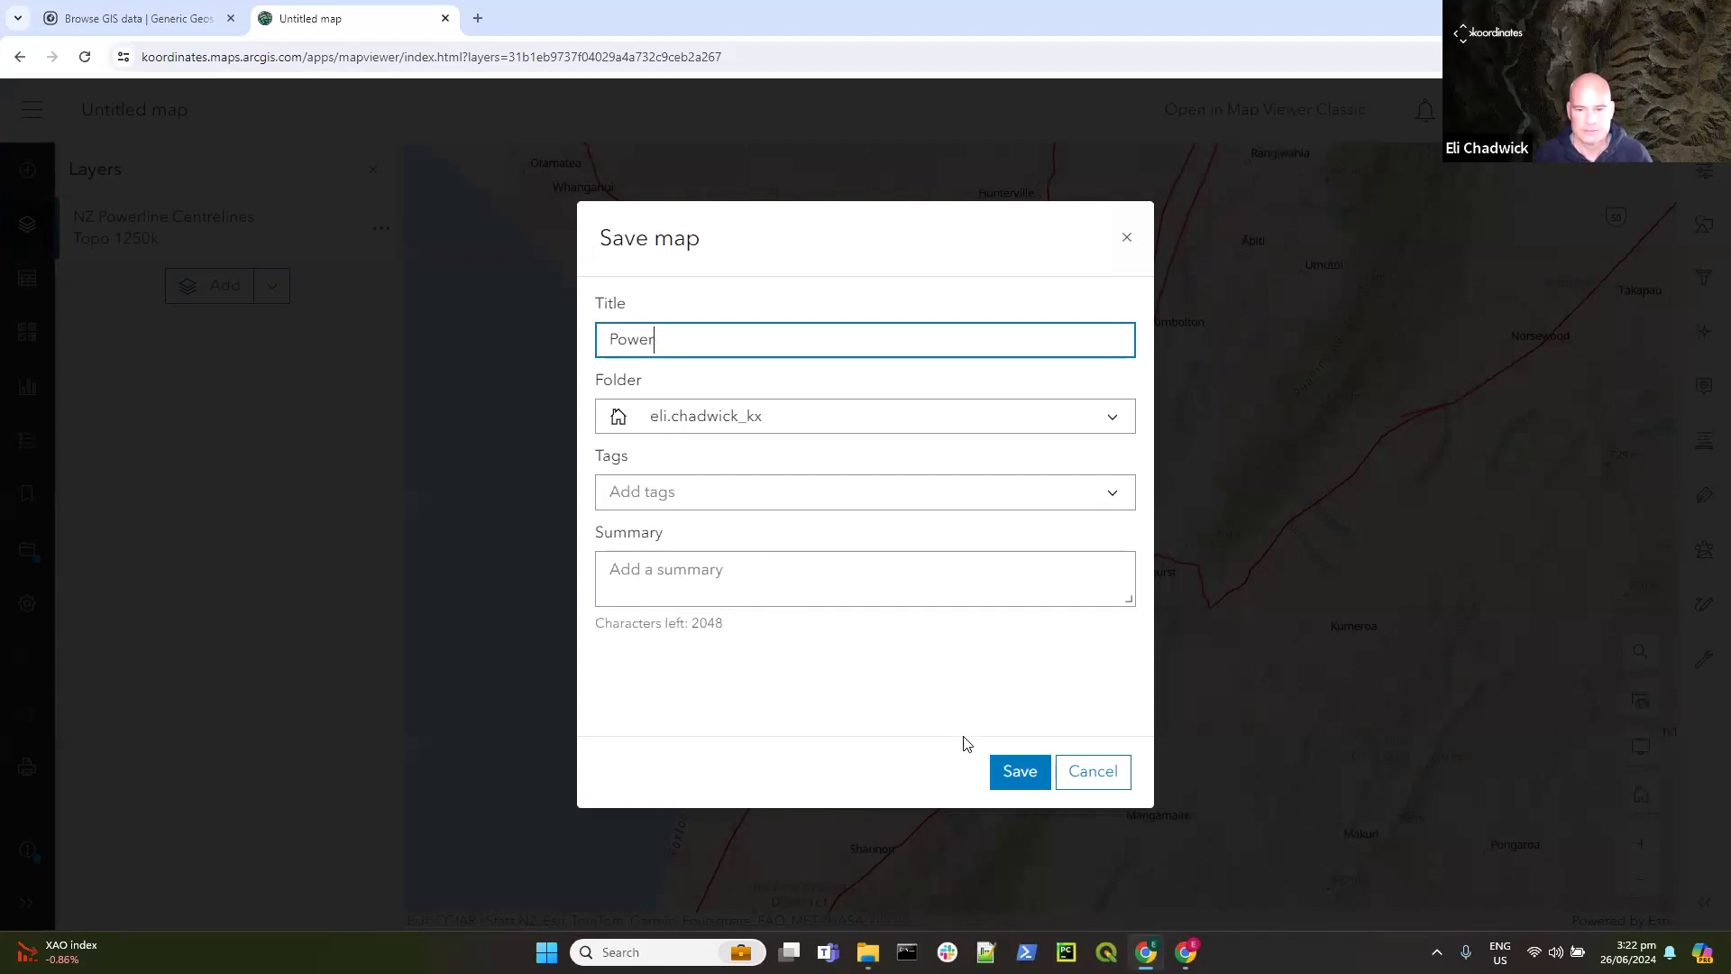
{"action": "left_click", "coordinate": [1022, 769]}
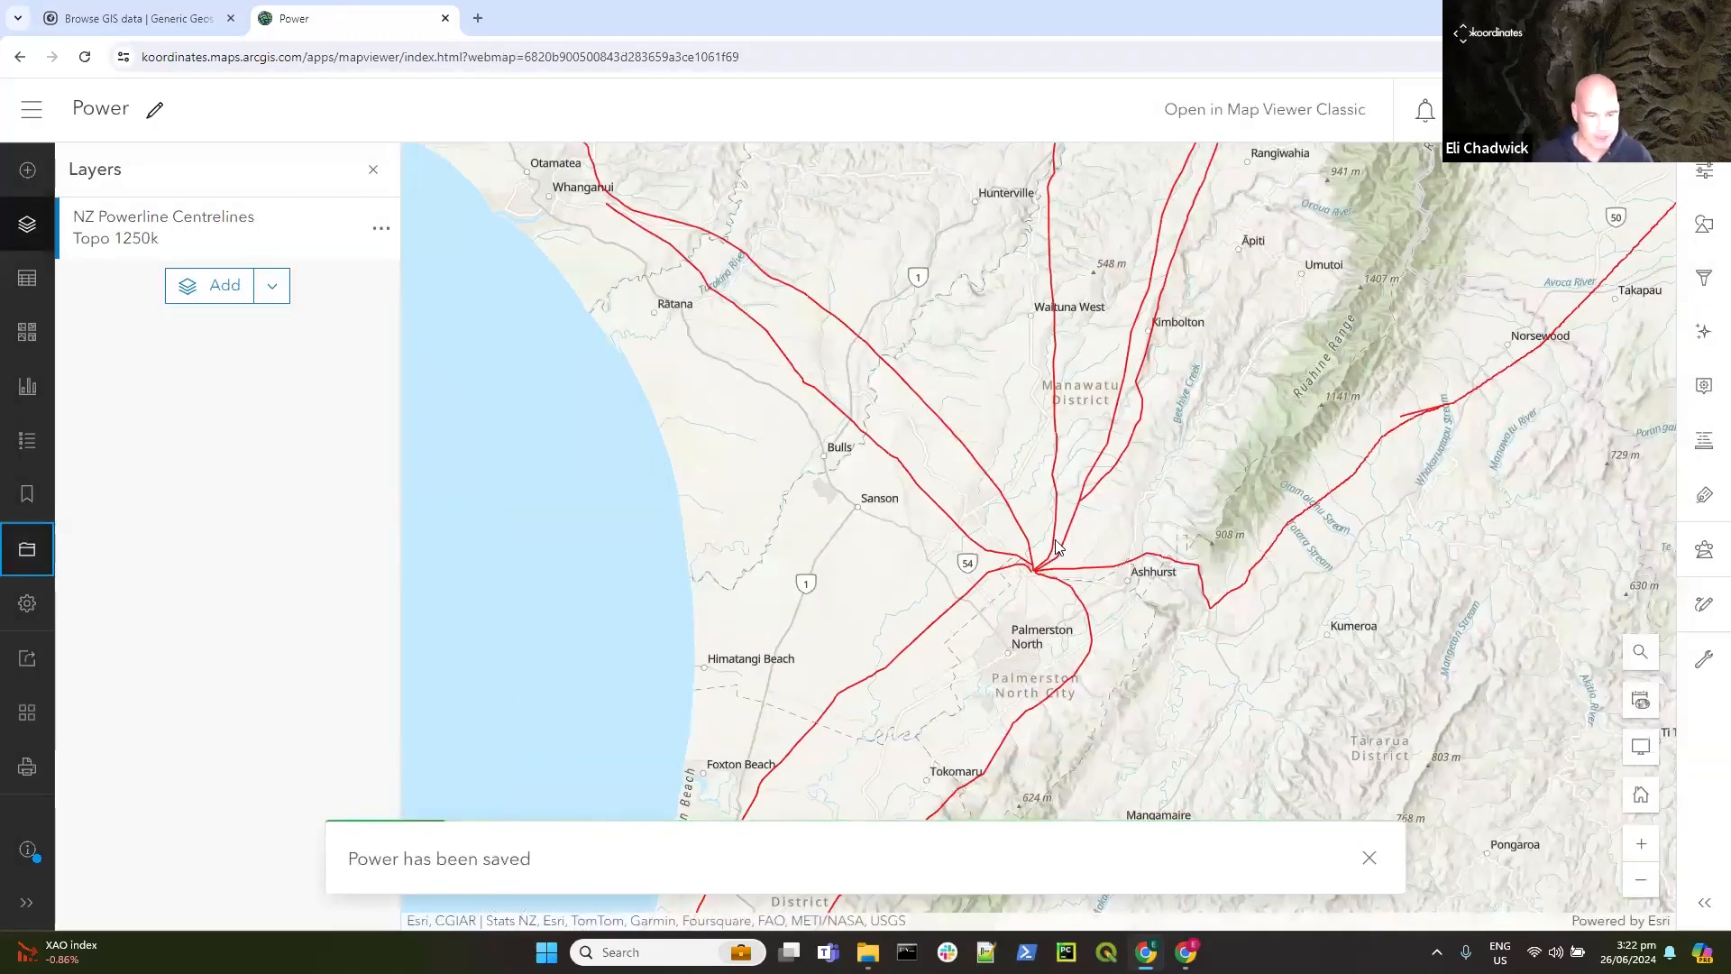
Step: Create an Instant App from the map with the Basic template, keeping the title Power
{"action": "left_click", "coordinate": [26, 714]}
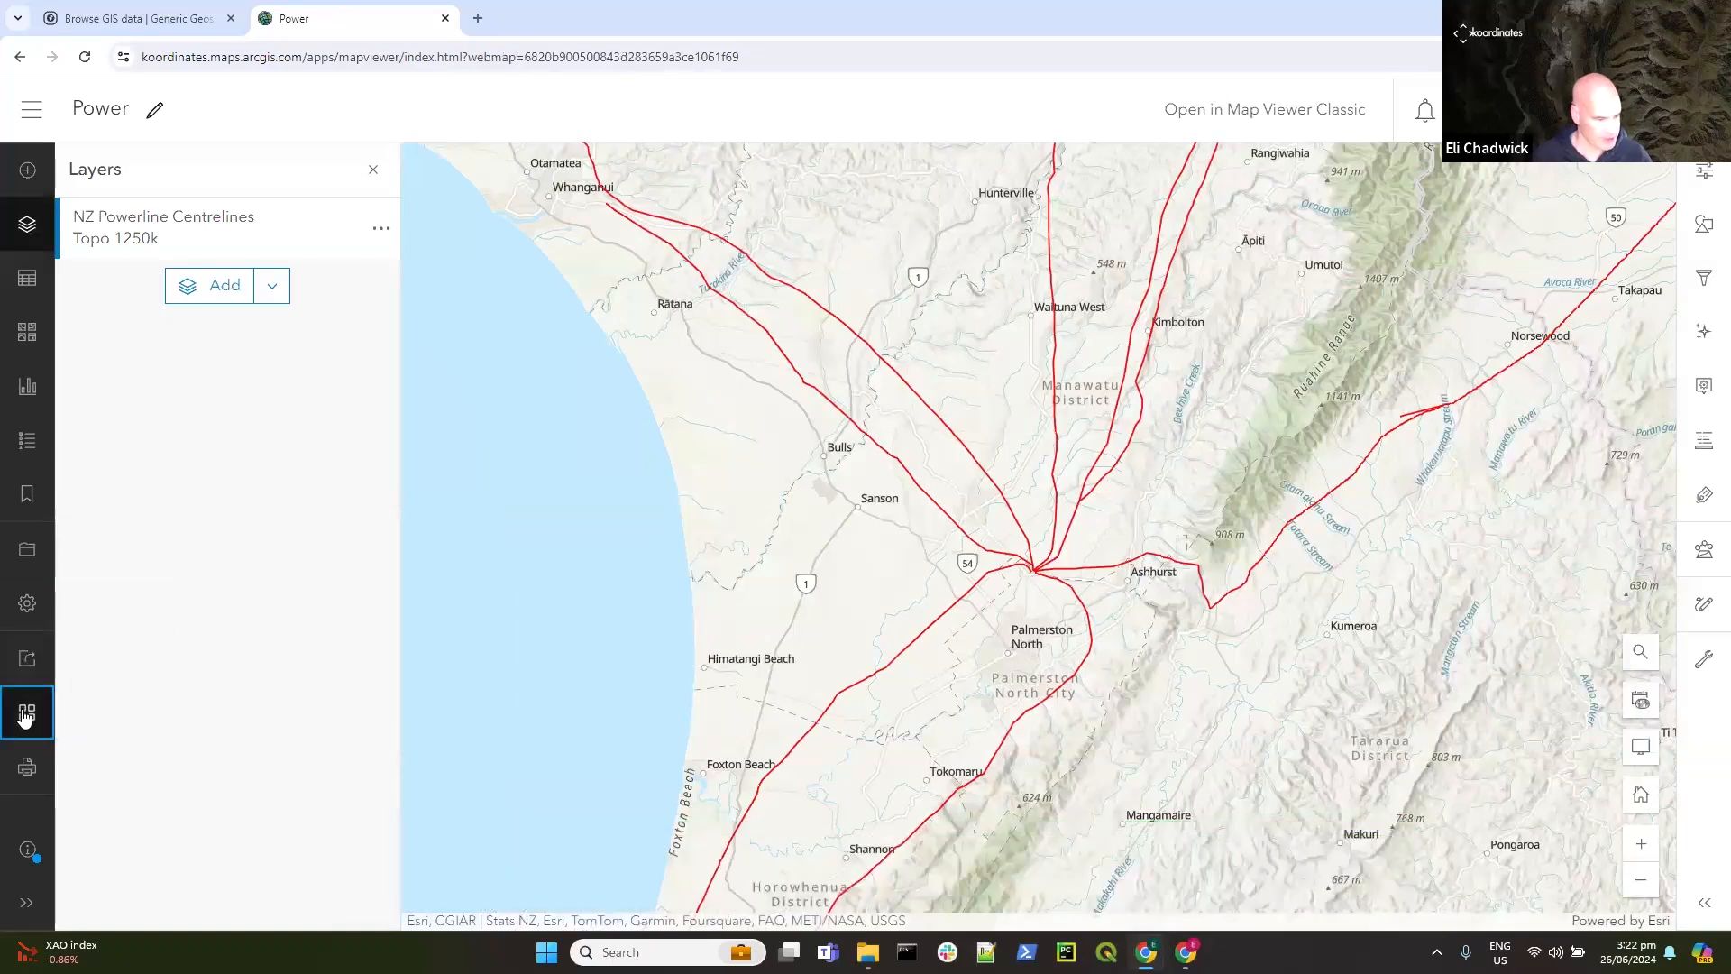
{"action": "left_click", "coordinate": [240, 530]}
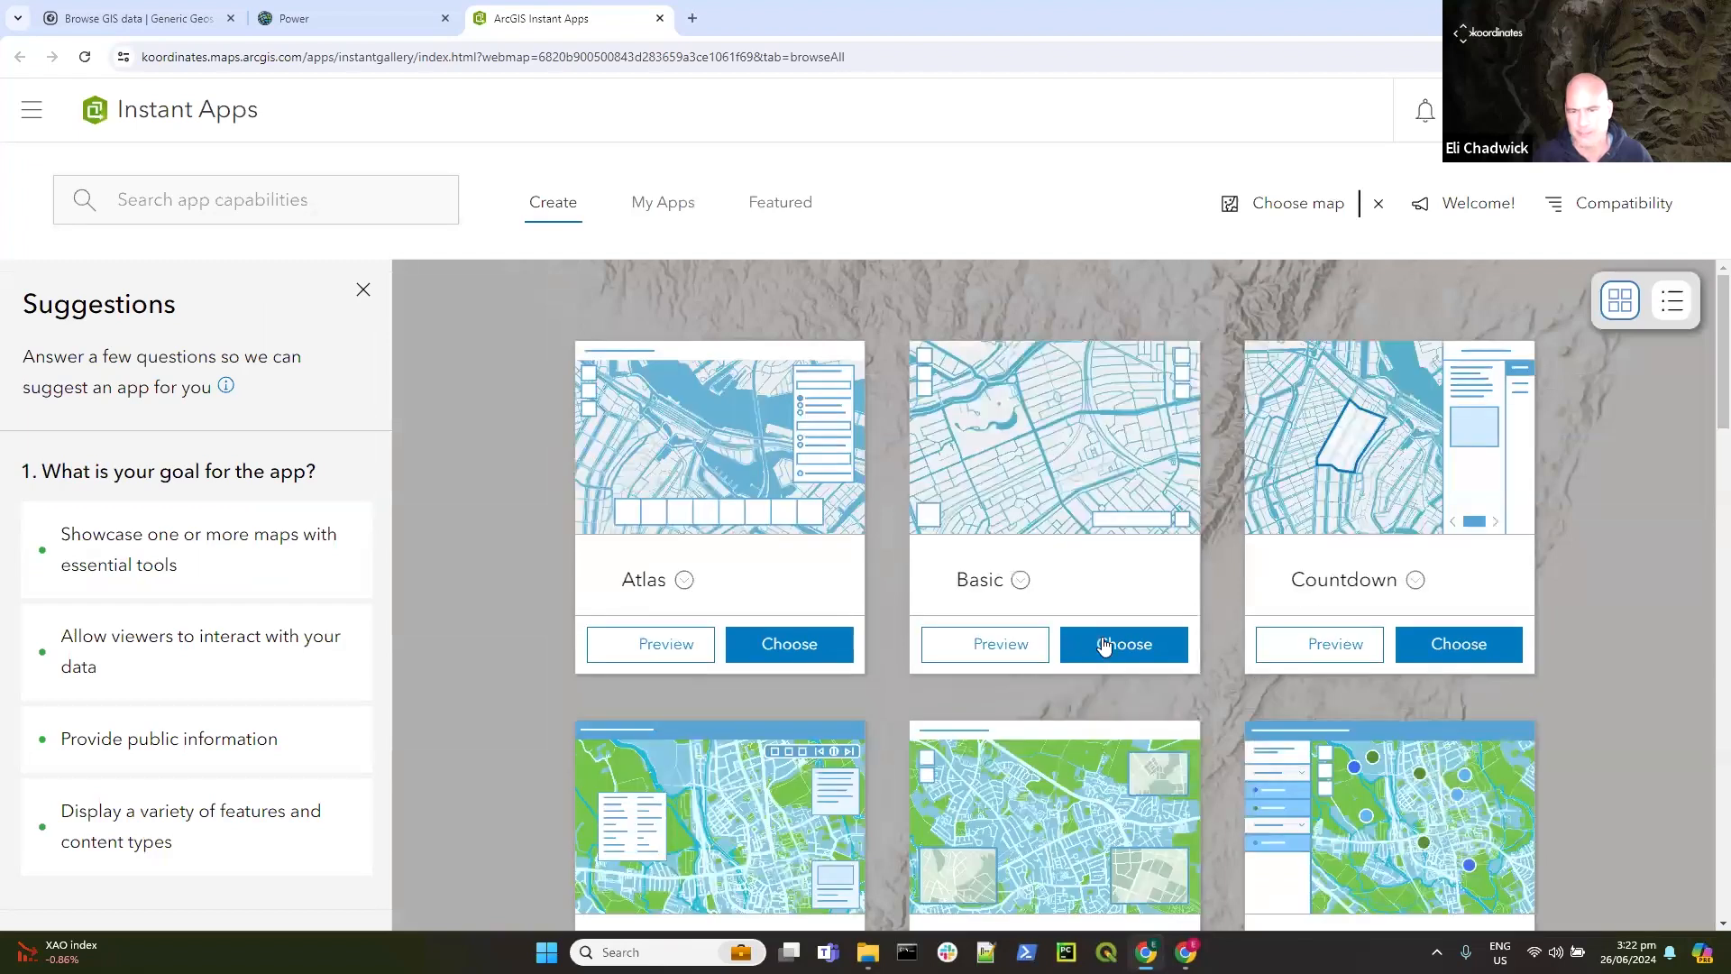
{"action": "left_click", "coordinate": [1134, 649]}
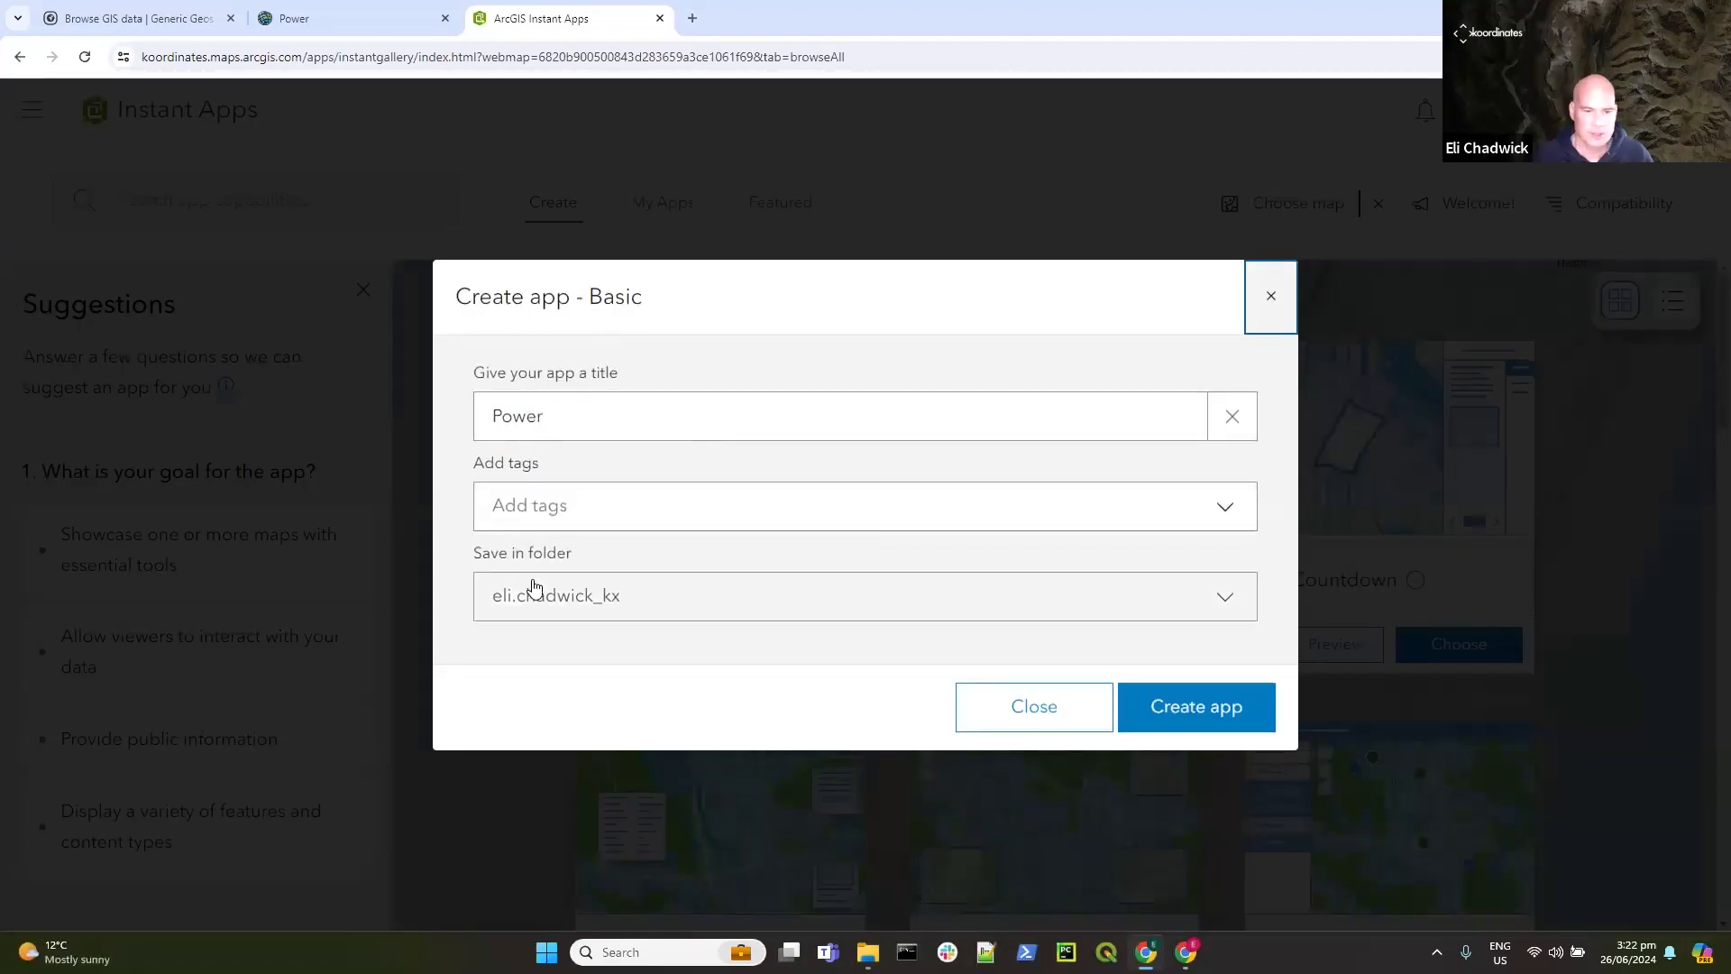
{"action": "left_click", "coordinate": [1186, 708]}
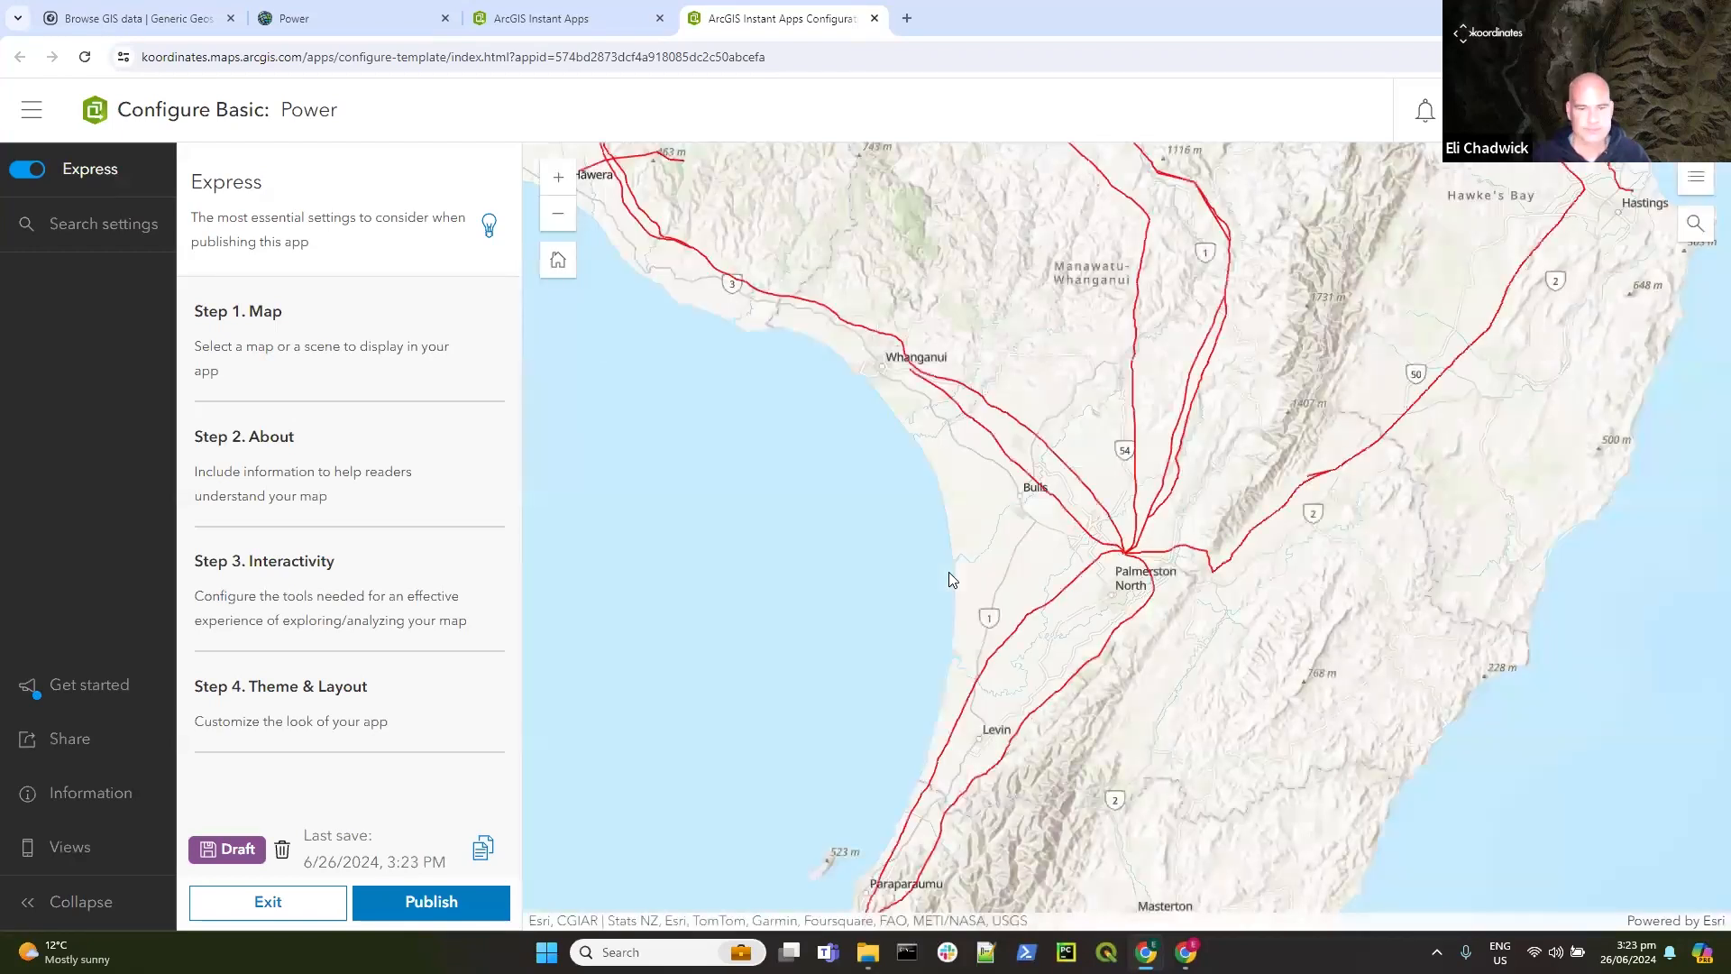
Step: Publish the app and share it with Everyone (public), updating the sharing of its web map and powerline layer to match
{"action": "left_click", "coordinate": [434, 905]}
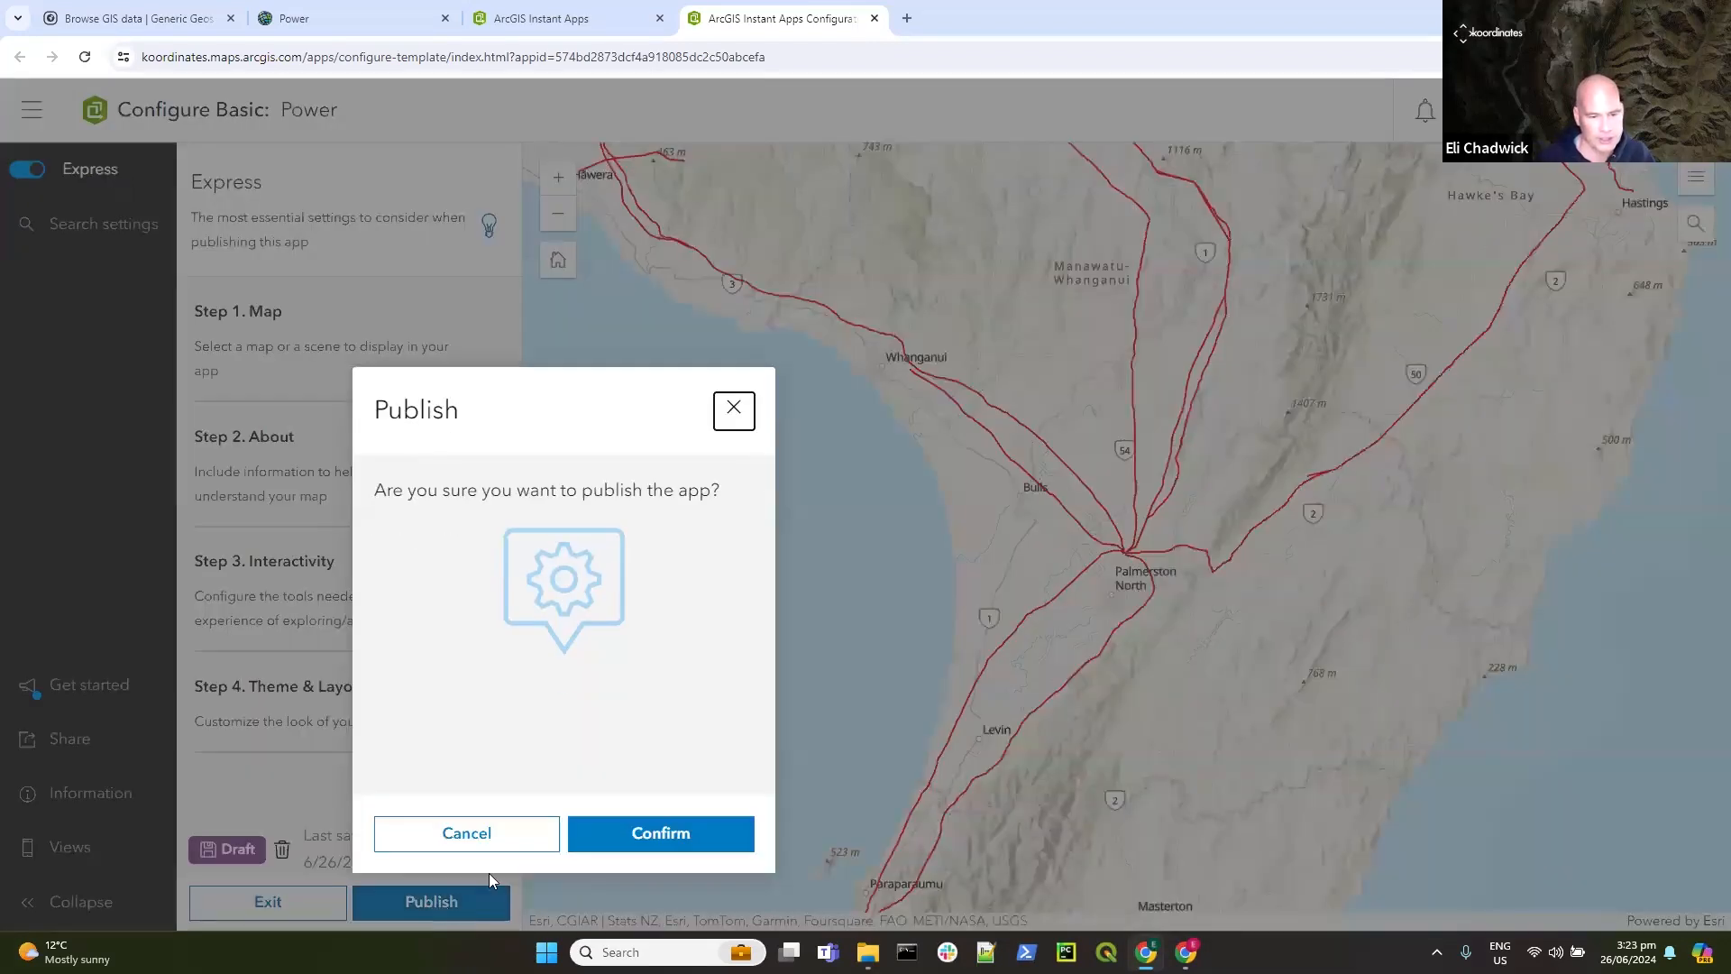
{"action": "left_click", "coordinate": [659, 834]}
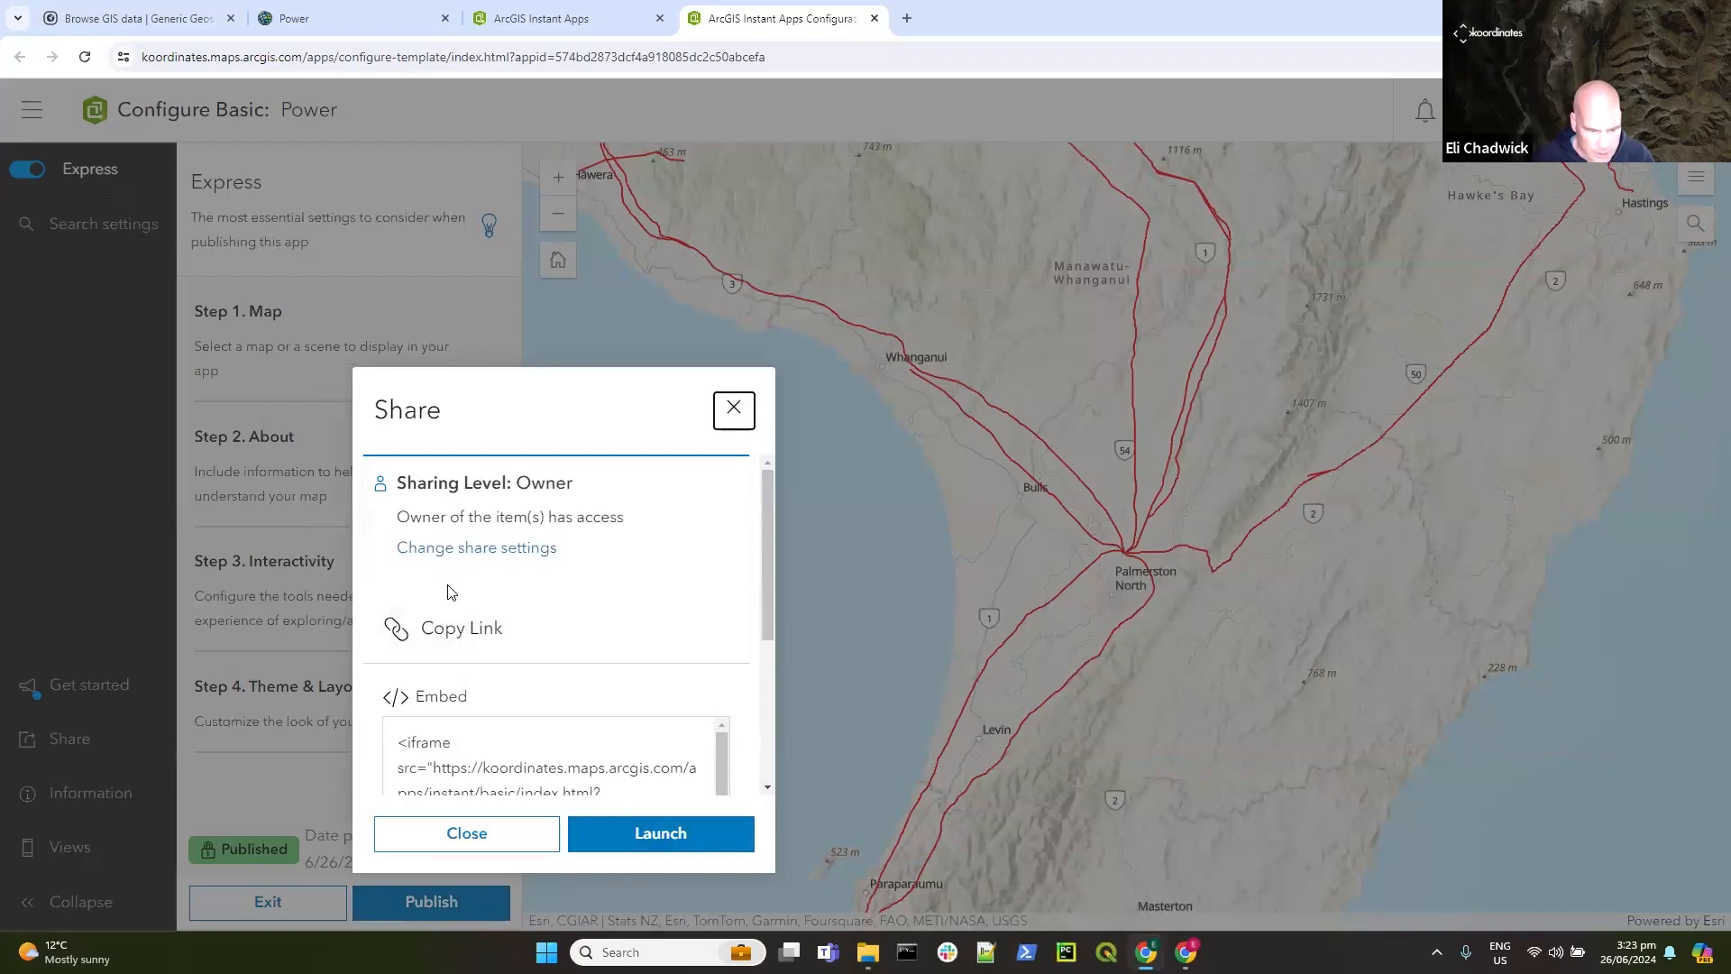
{"action": "left_click", "coordinate": [486, 551]}
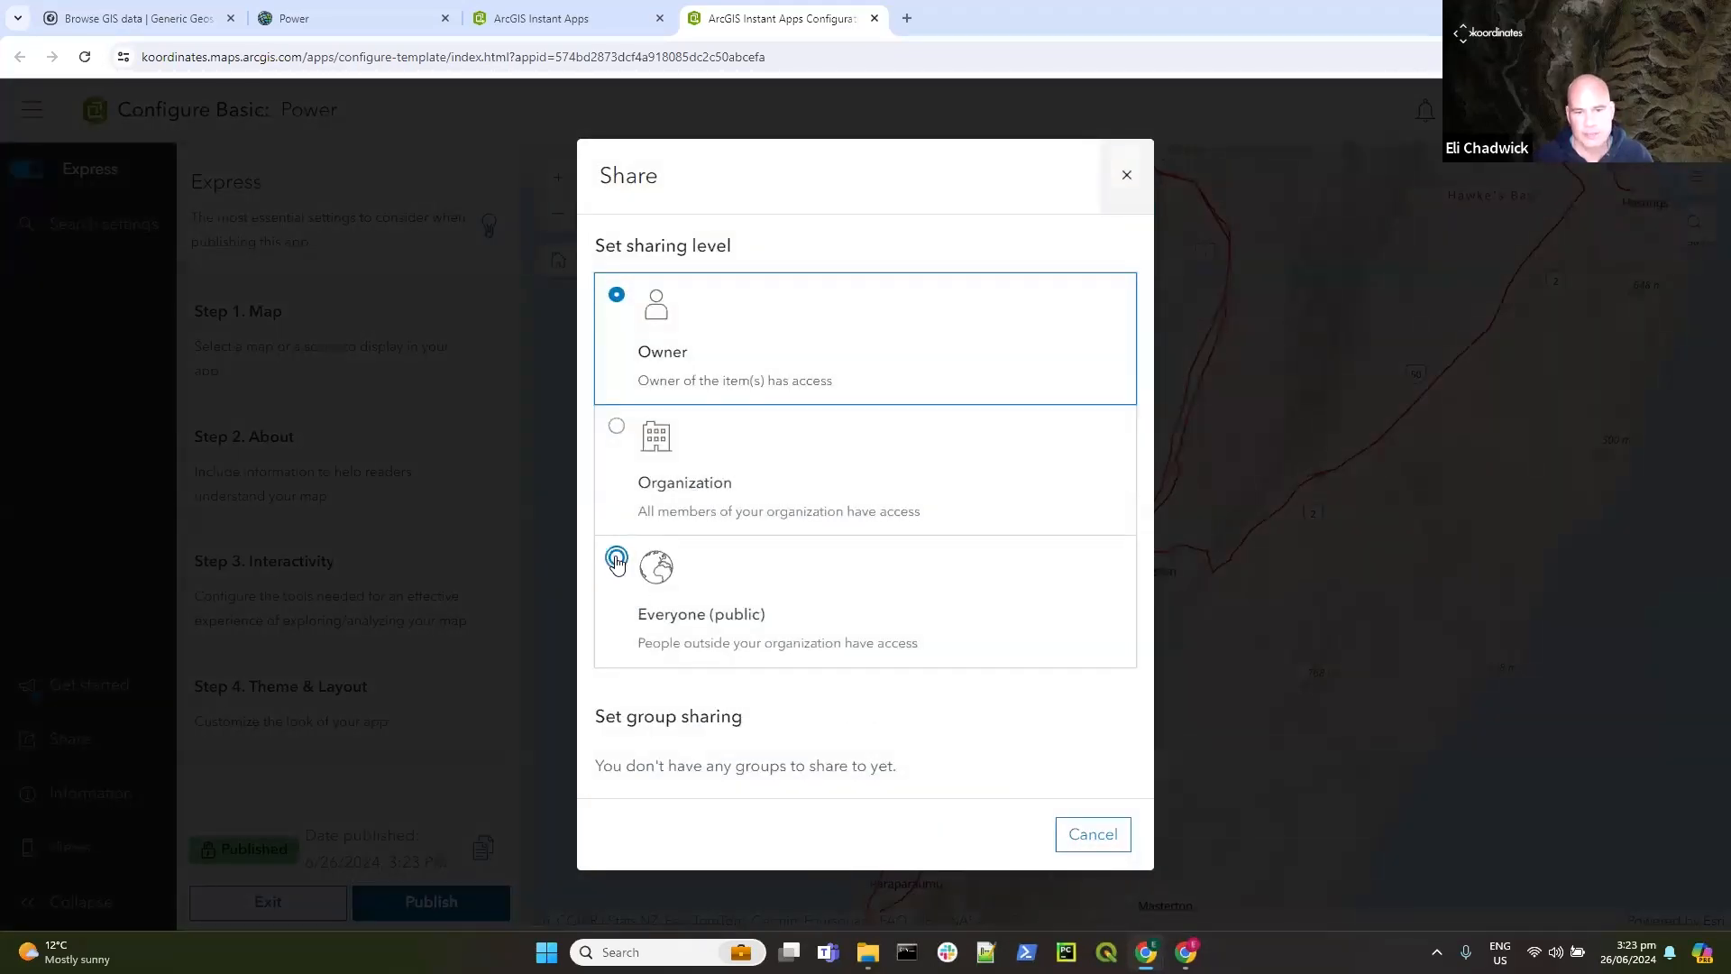
{"action": "left_click", "coordinate": [616, 561]}
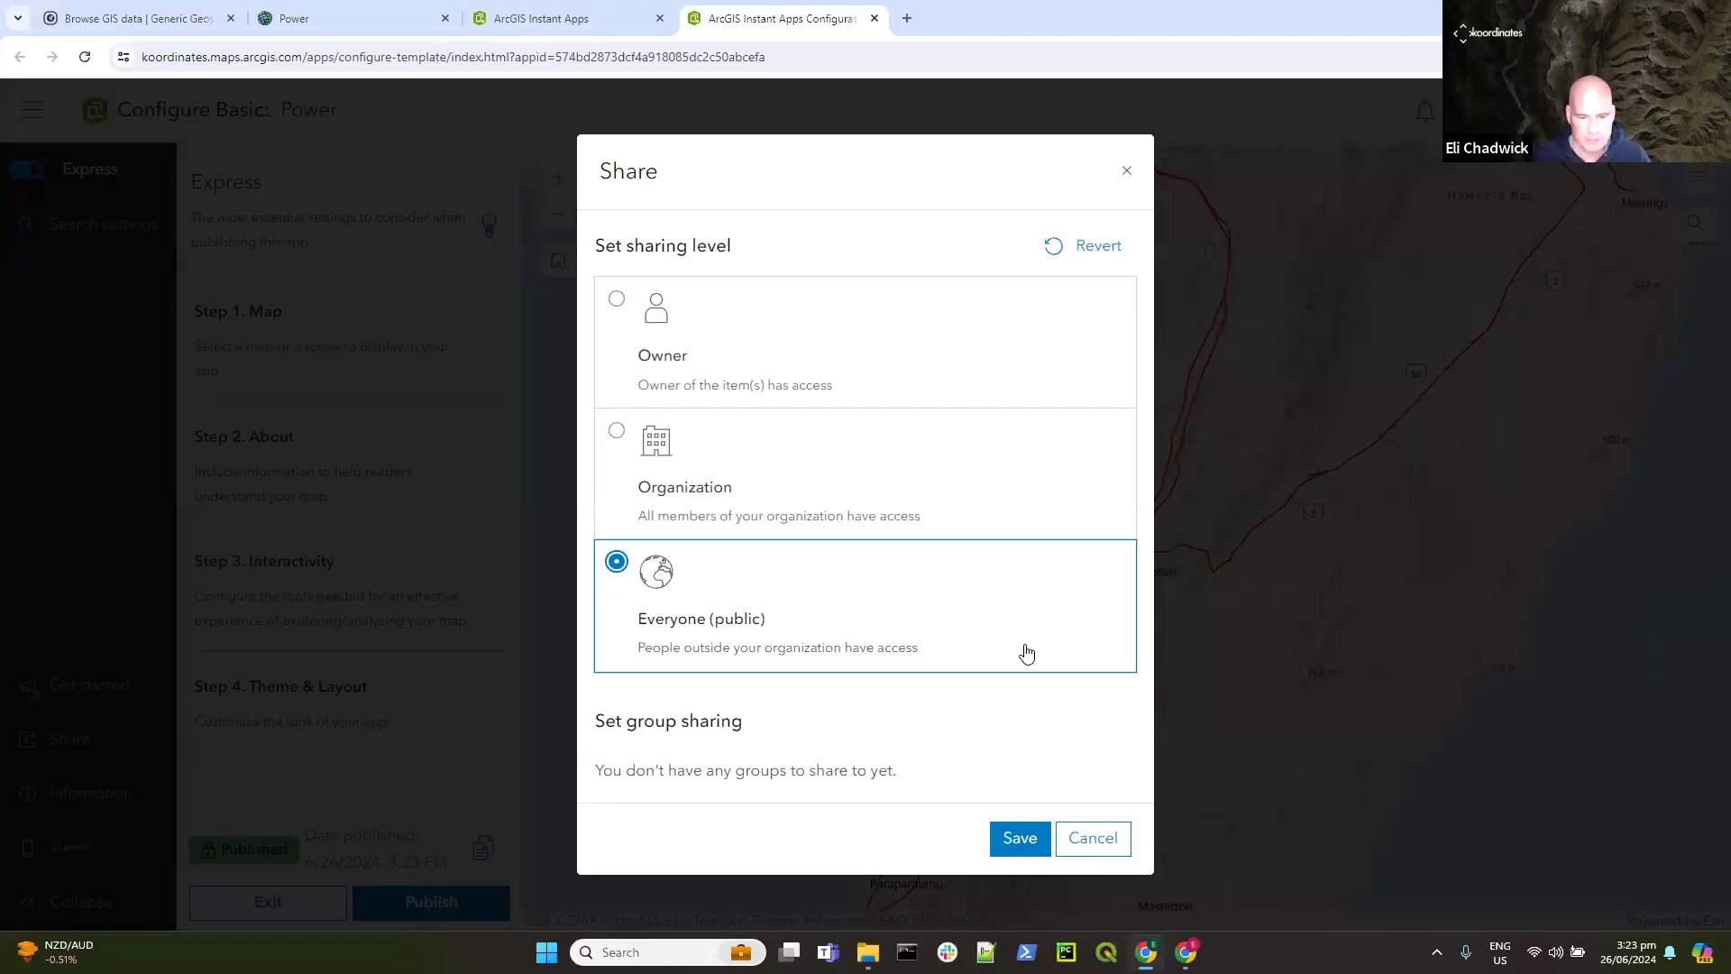
{"action": "left_click", "coordinate": [1019, 838]}
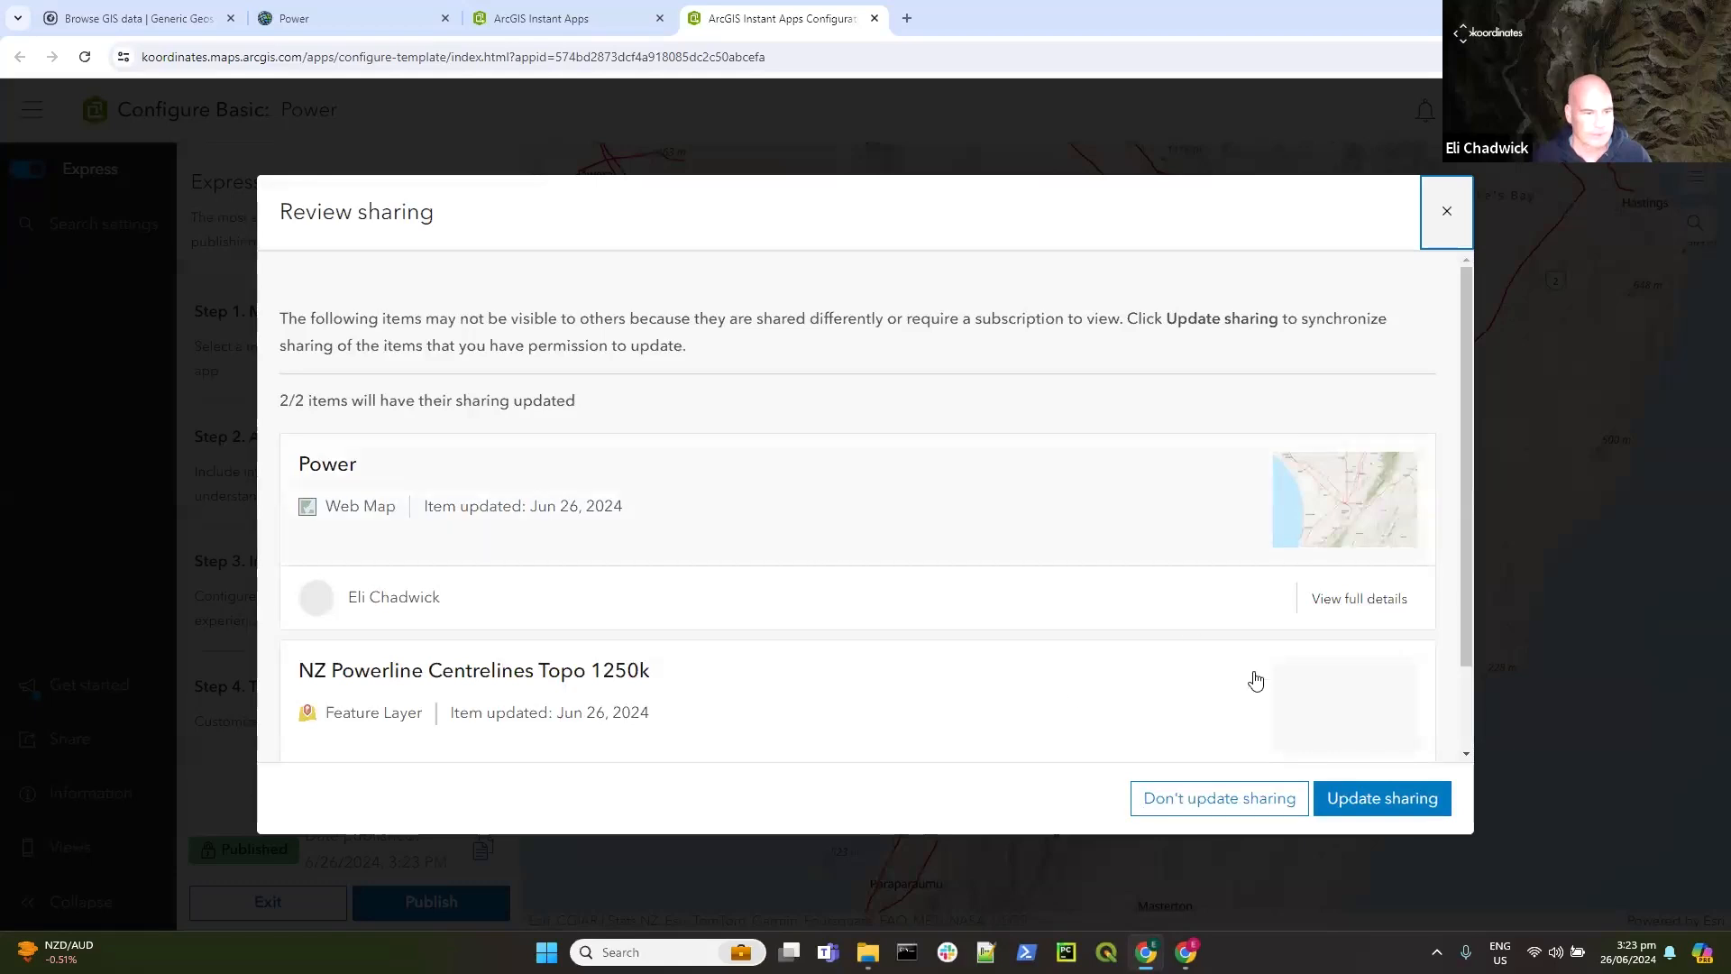
{"action": "left_click", "coordinate": [1385, 805]}
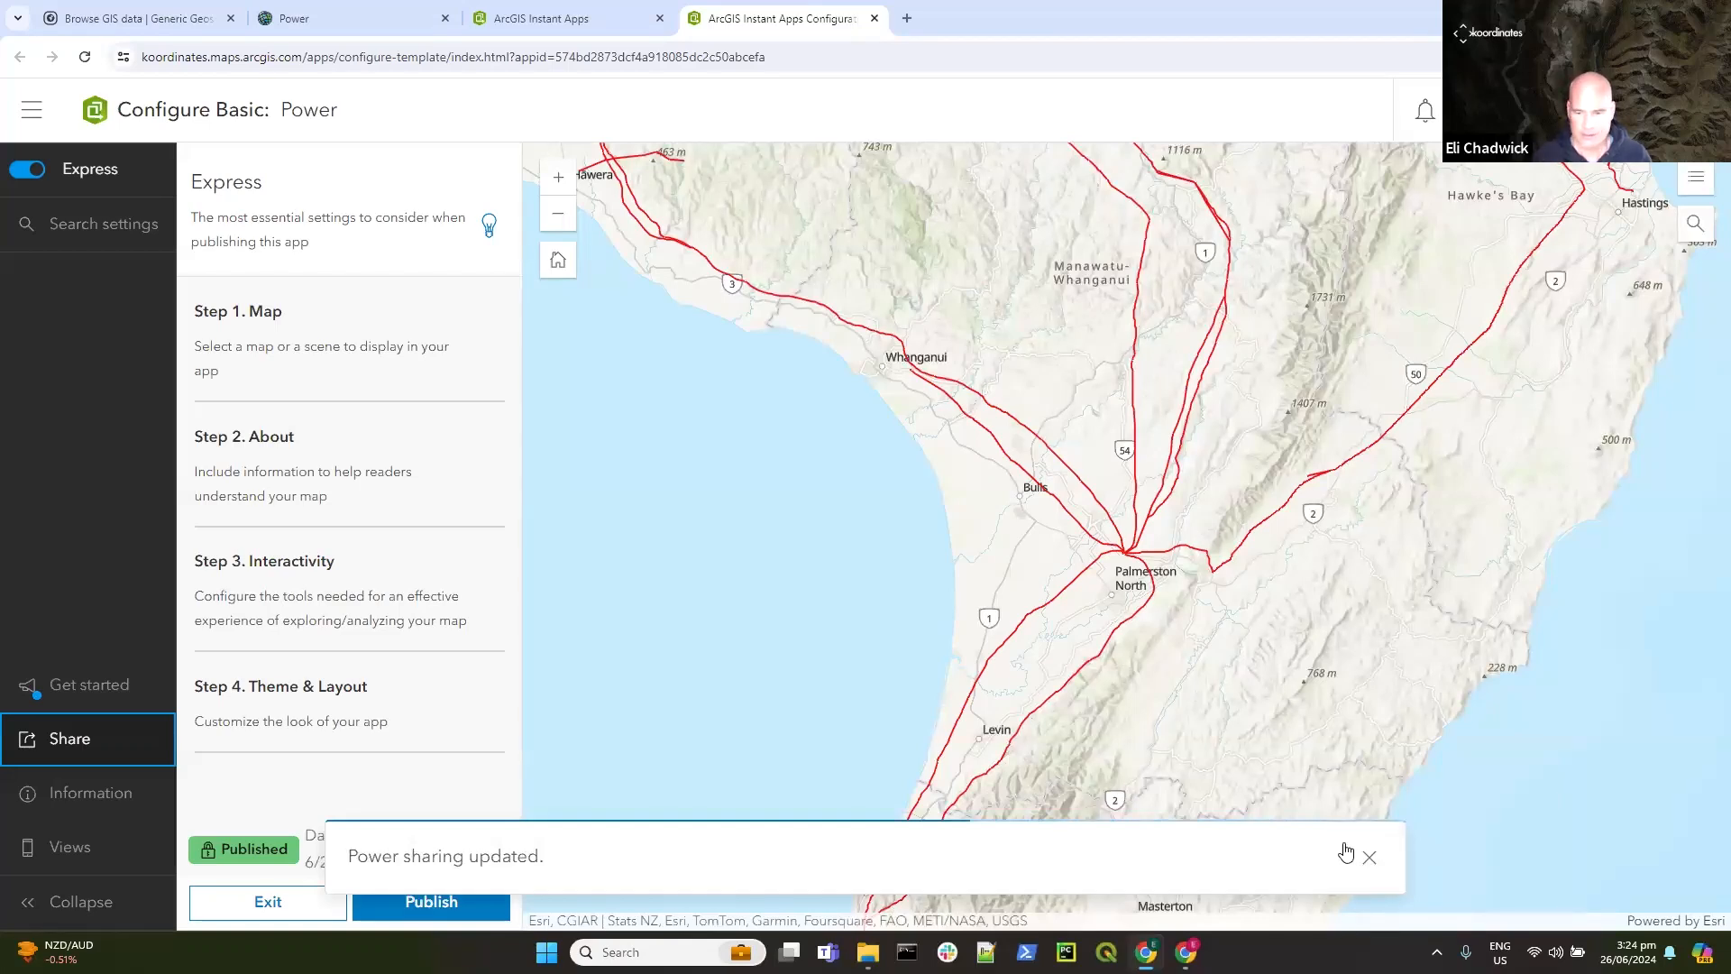
{"action": "left_click", "coordinate": [1366, 856]}
Step: Republish the app and copy its link from the sharing options
{"action": "left_click", "coordinate": [491, 894]}
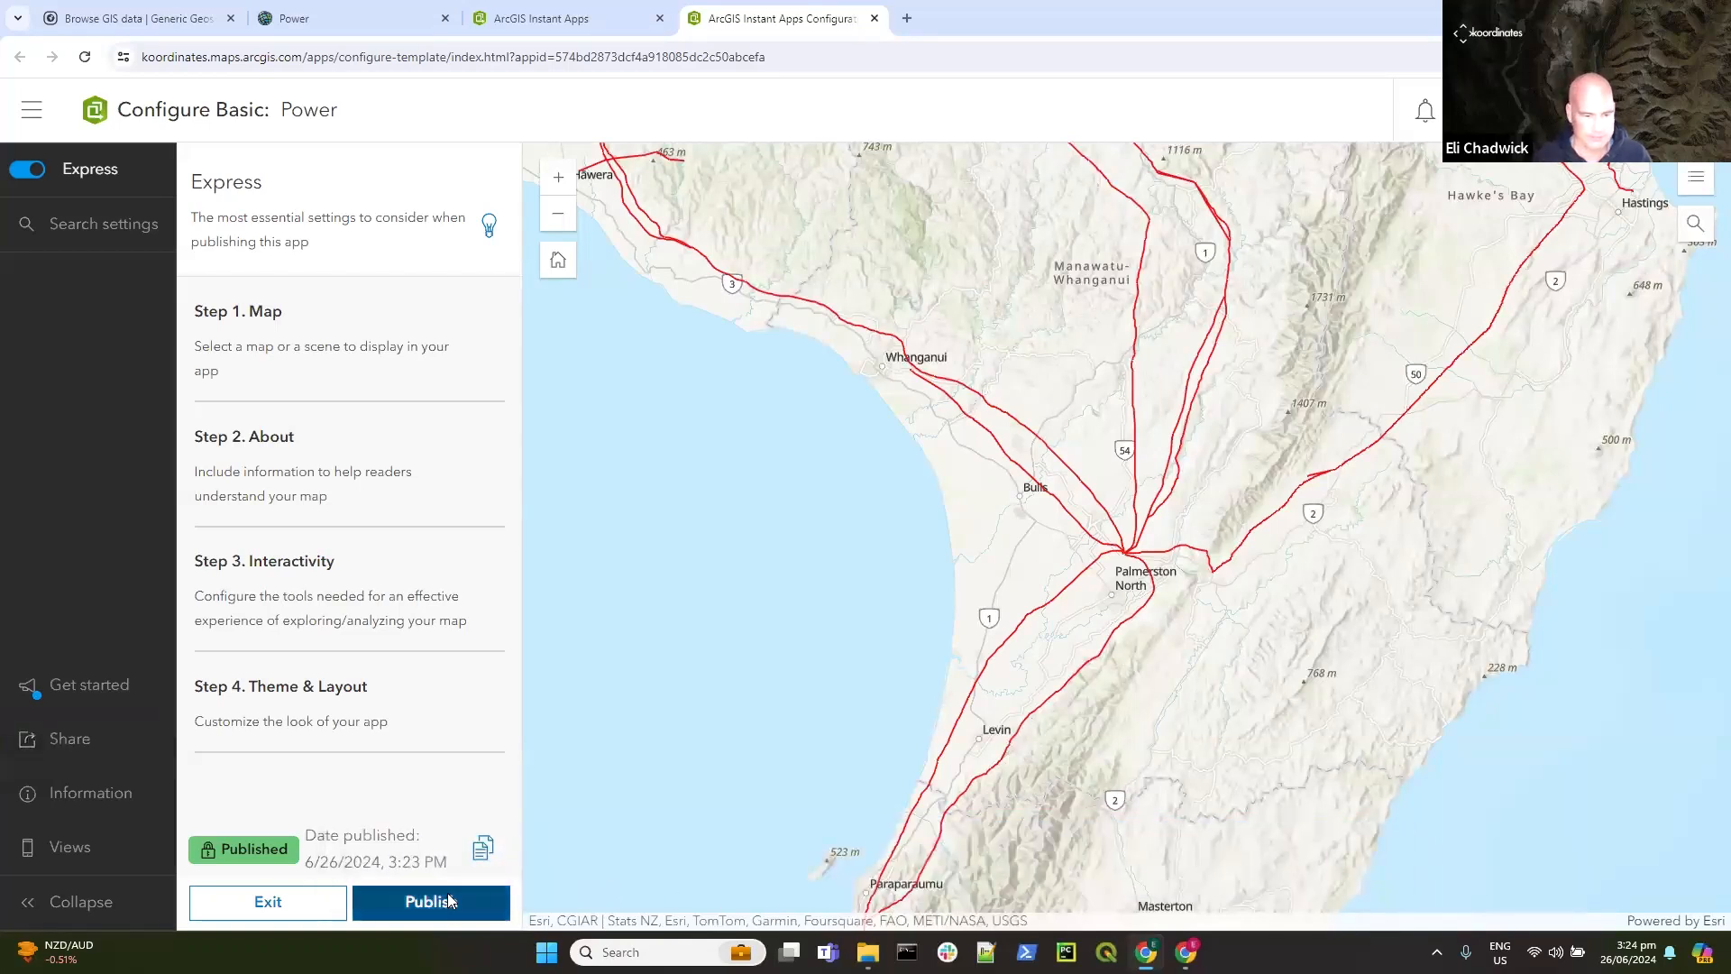
{"action": "left_click", "coordinate": [669, 827]}
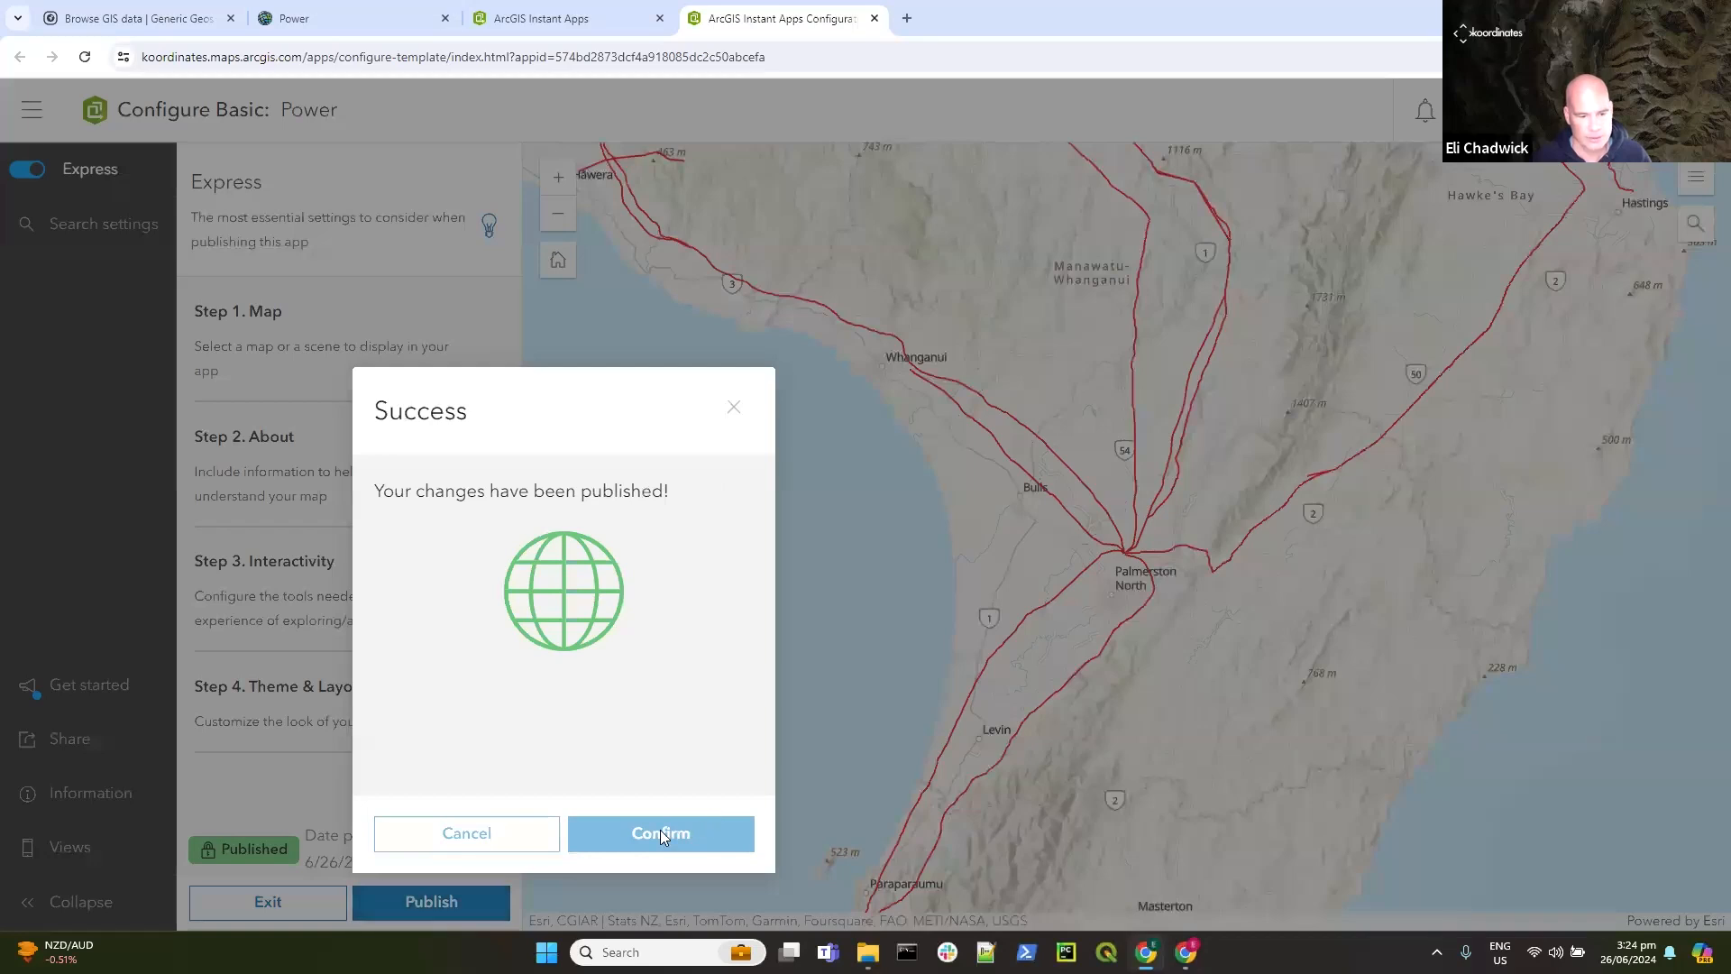
{"action": "left_click", "coordinate": [663, 834]}
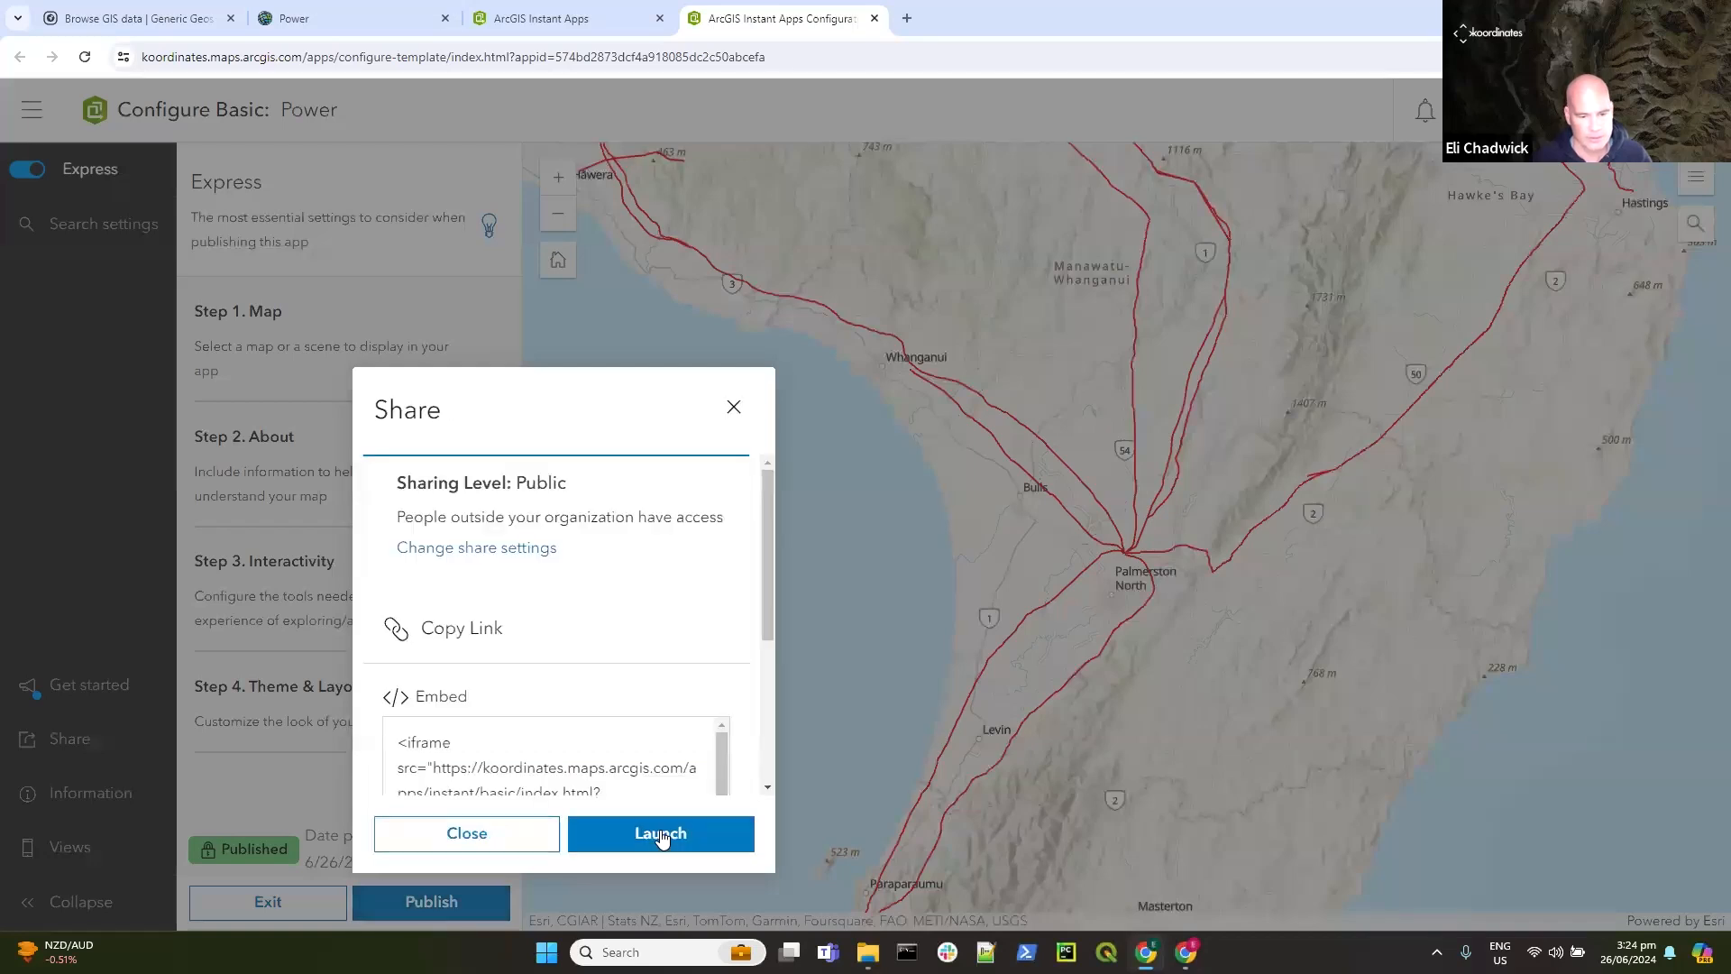
{"action": "left_click", "coordinate": [460, 635]}
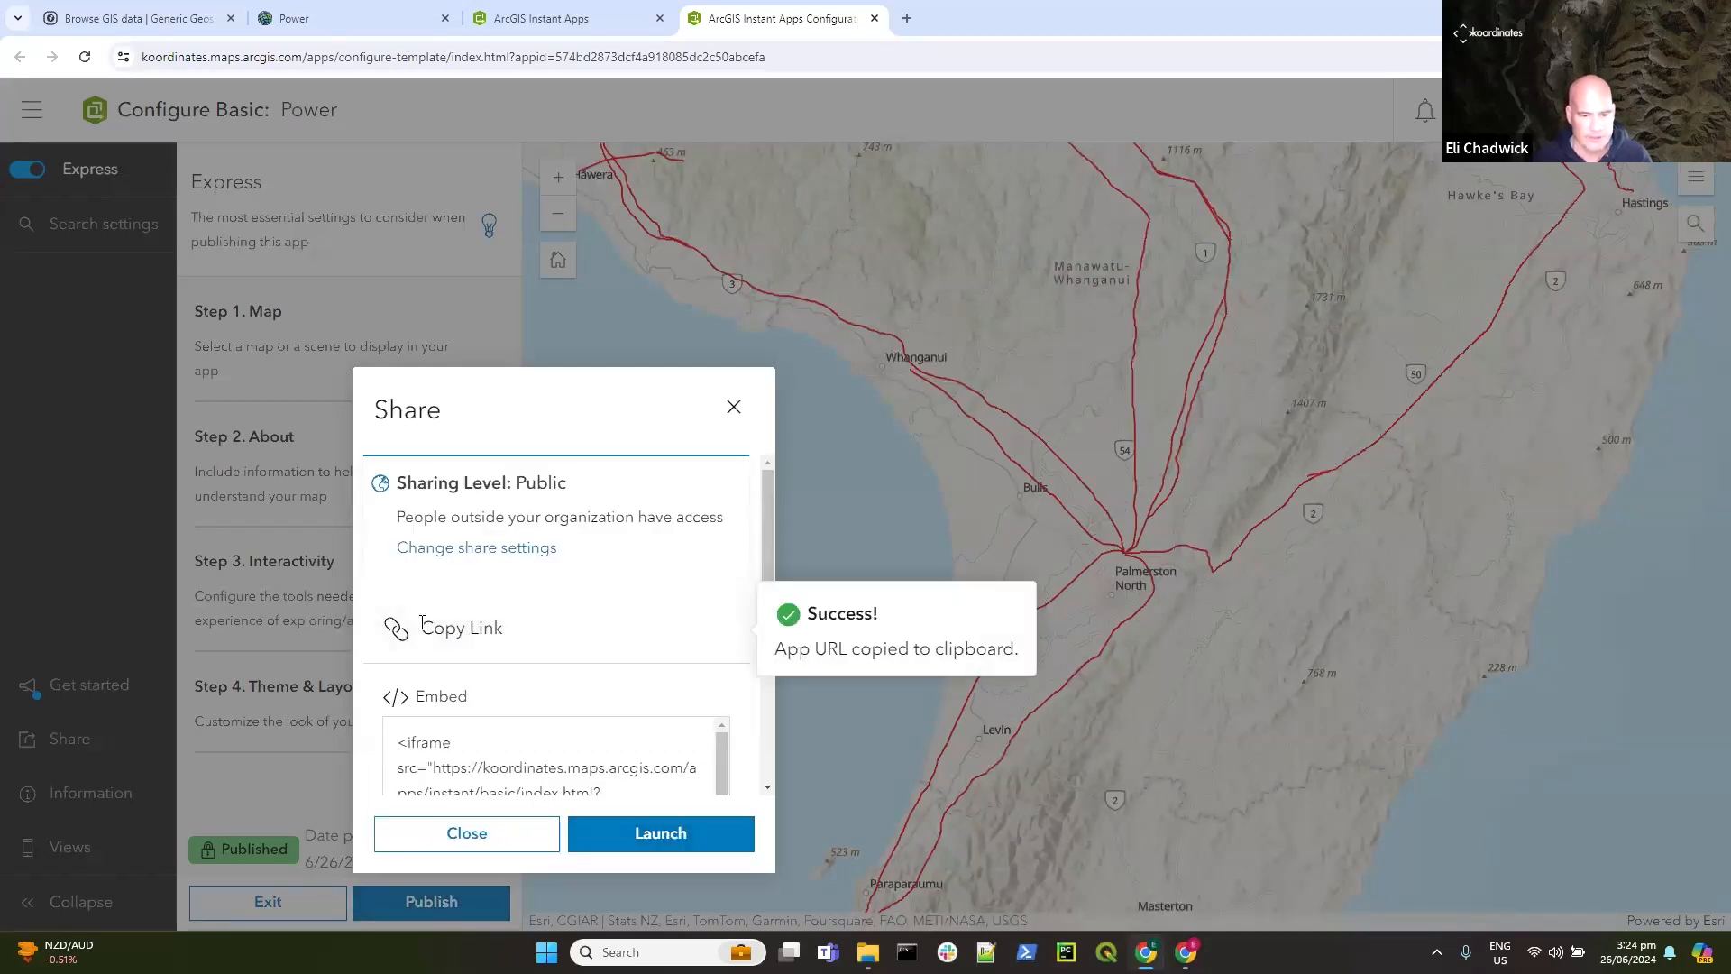
{"action": "left_click", "coordinate": [488, 837]}
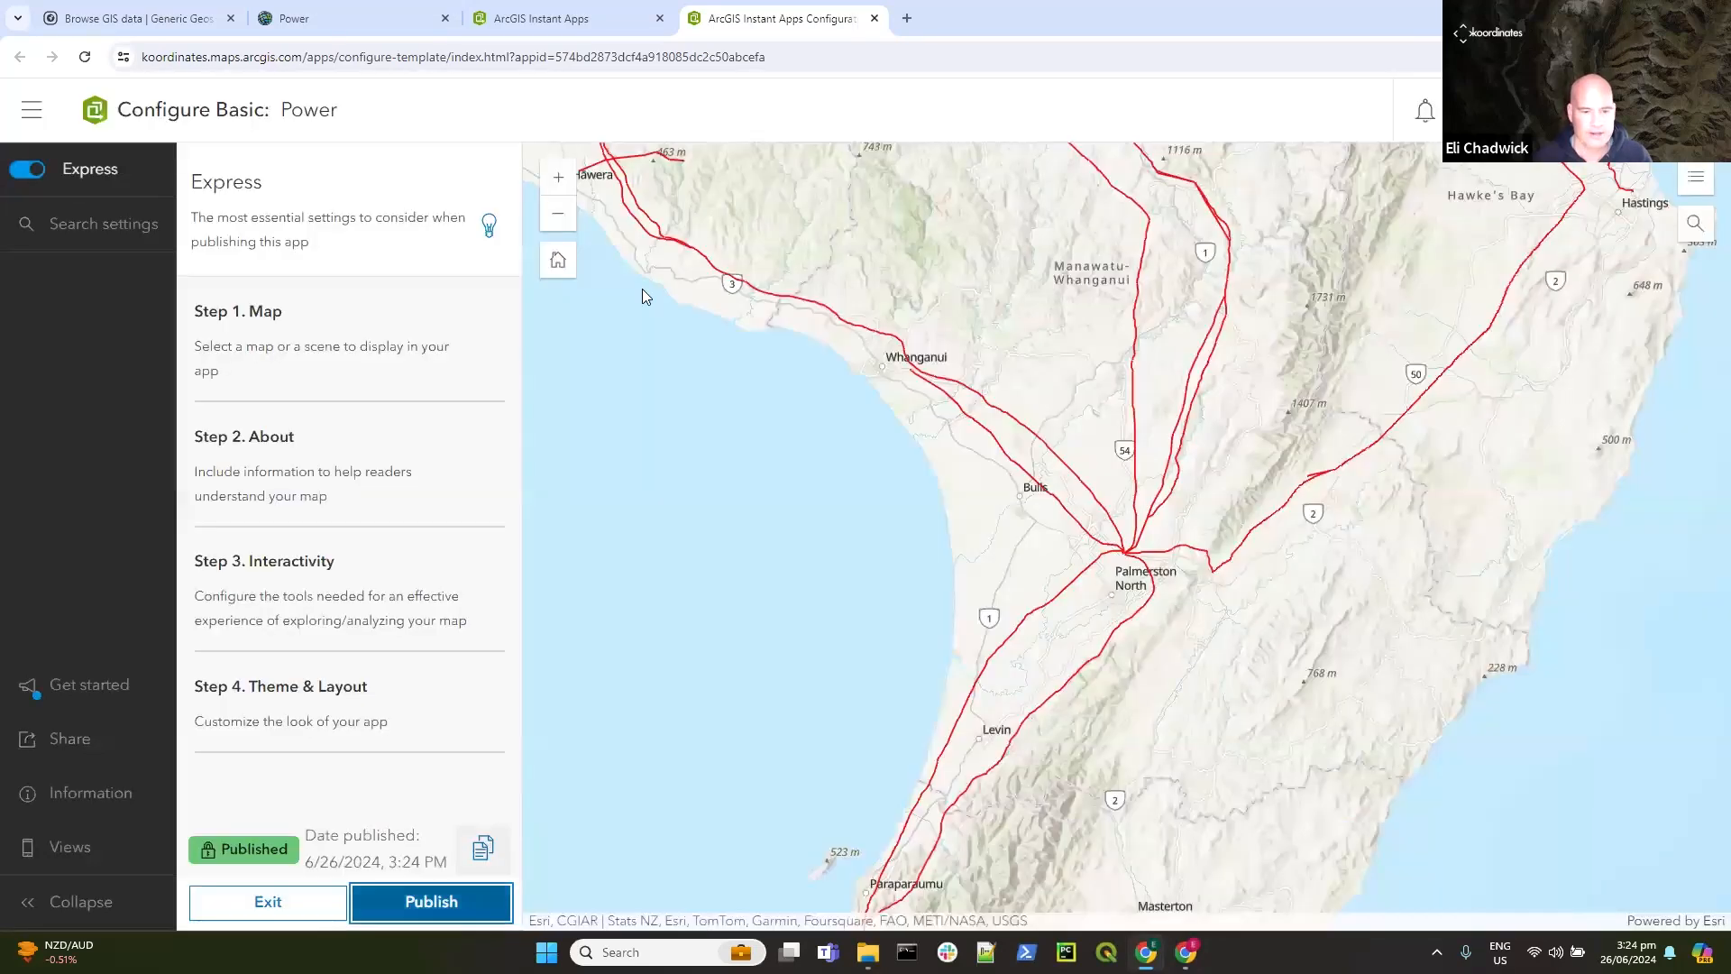
Step: Load the published app in a new browser tab using the copied link
{"action": "left_click", "coordinate": [907, 18]}
{"action": "right_click", "coordinate": [655, 57]}
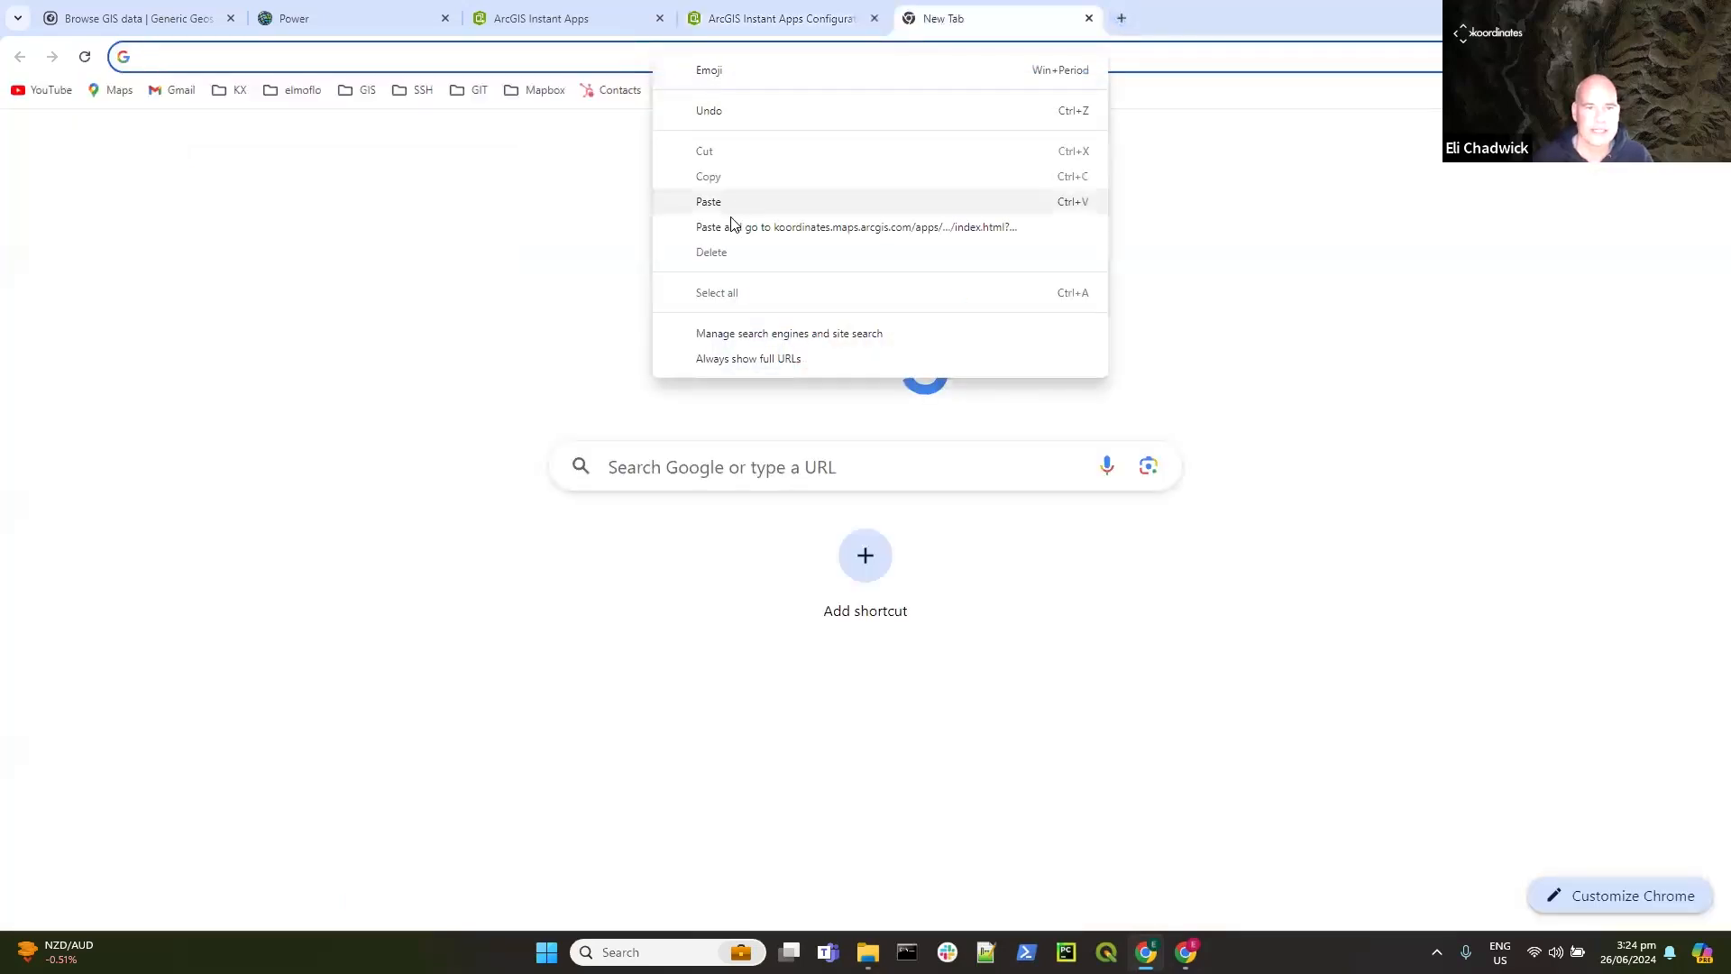
{"action": "left_click", "coordinate": [753, 234]}
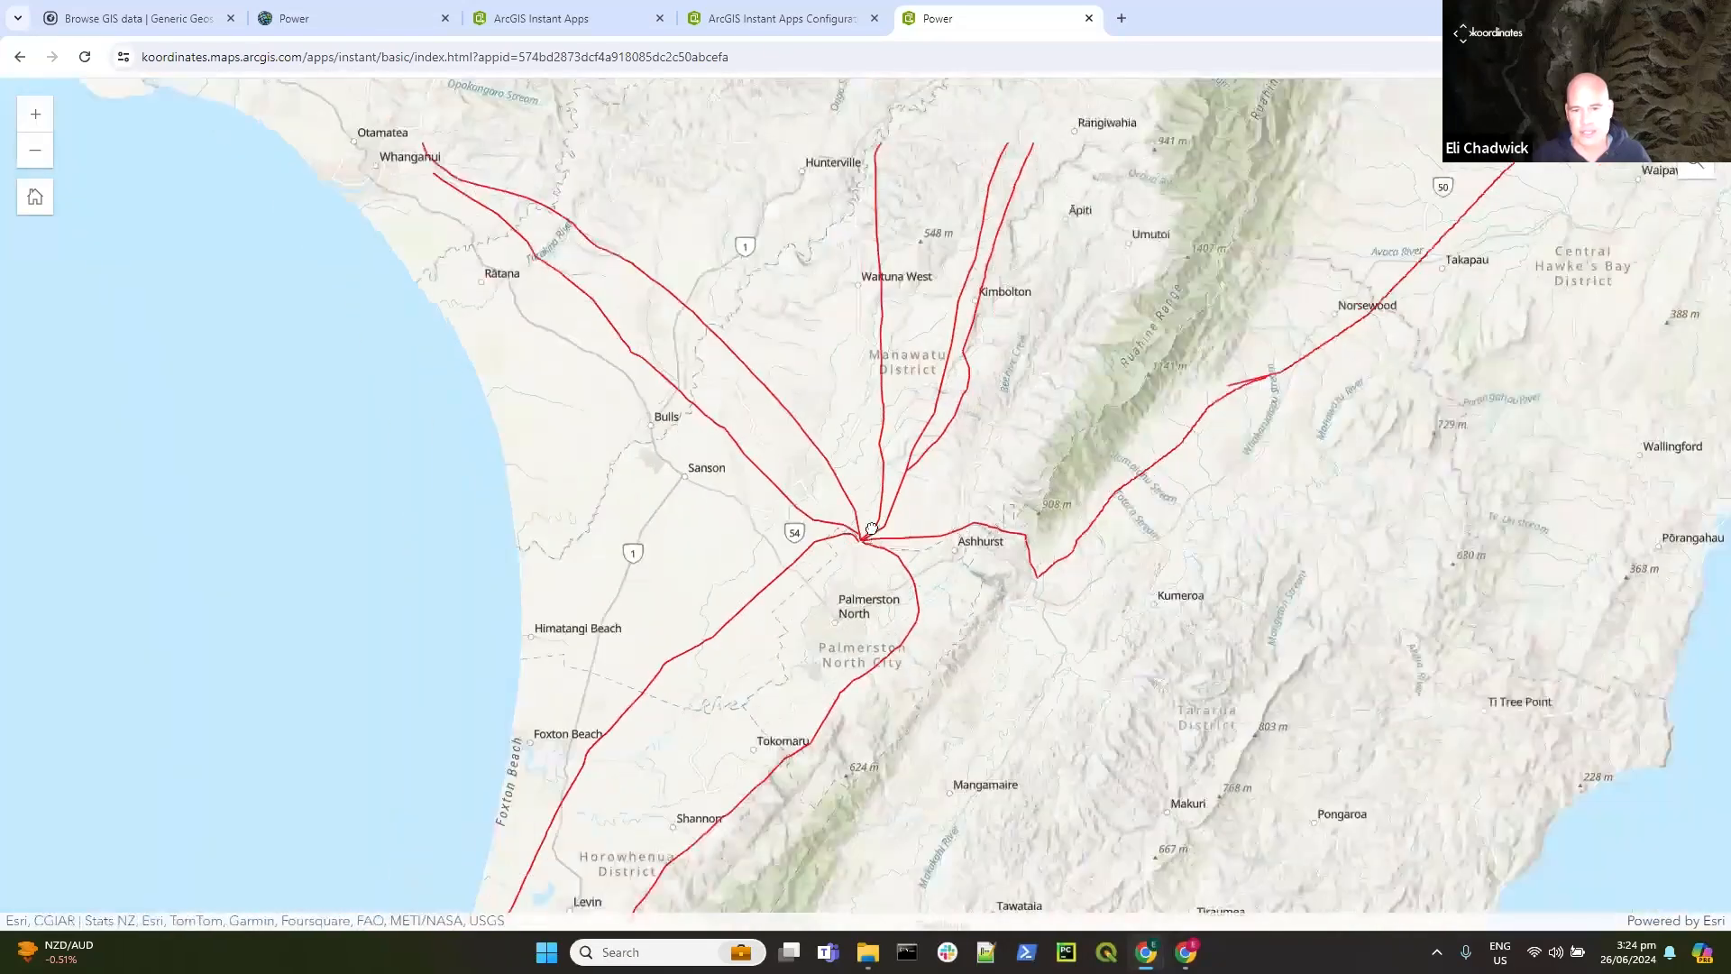
Step: Examine the powerlines in the published app at several scales around Palmerston North, and look back at the source layers in the data catalogue
{"action": "scroll", "coordinate": [872, 529], "scroll_direction": "down", "scroll_amount": 3}
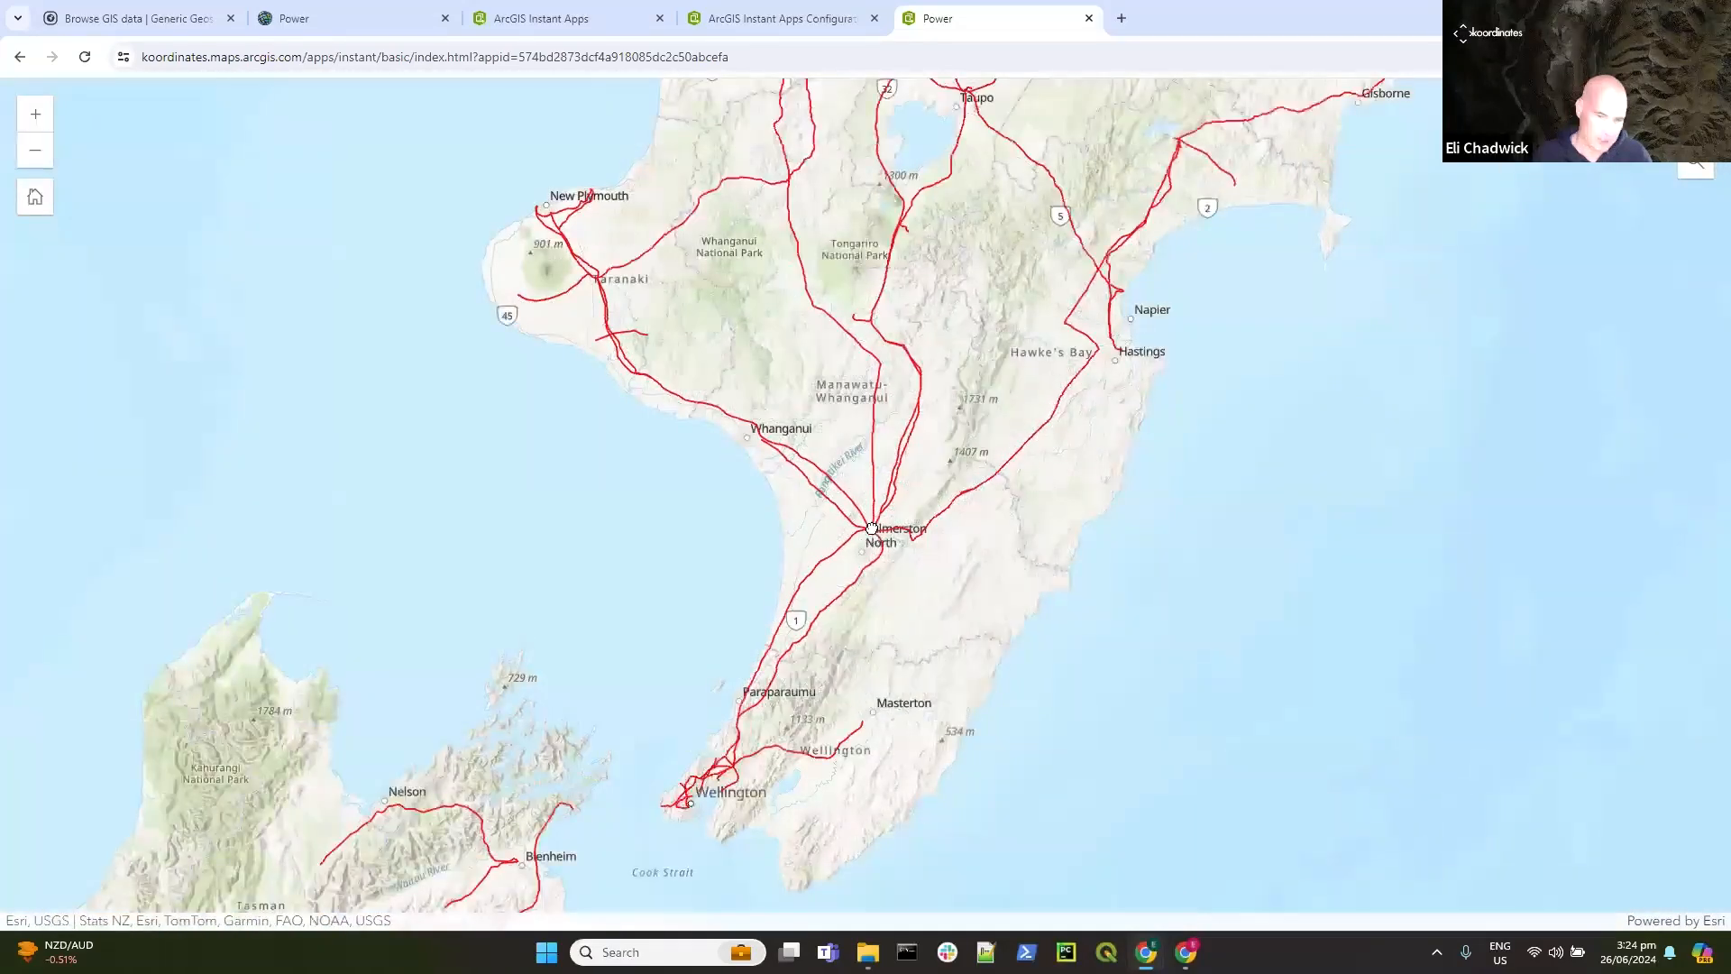
{"action": "scroll", "coordinate": [872, 529], "scroll_direction": "up", "scroll_amount": 2}
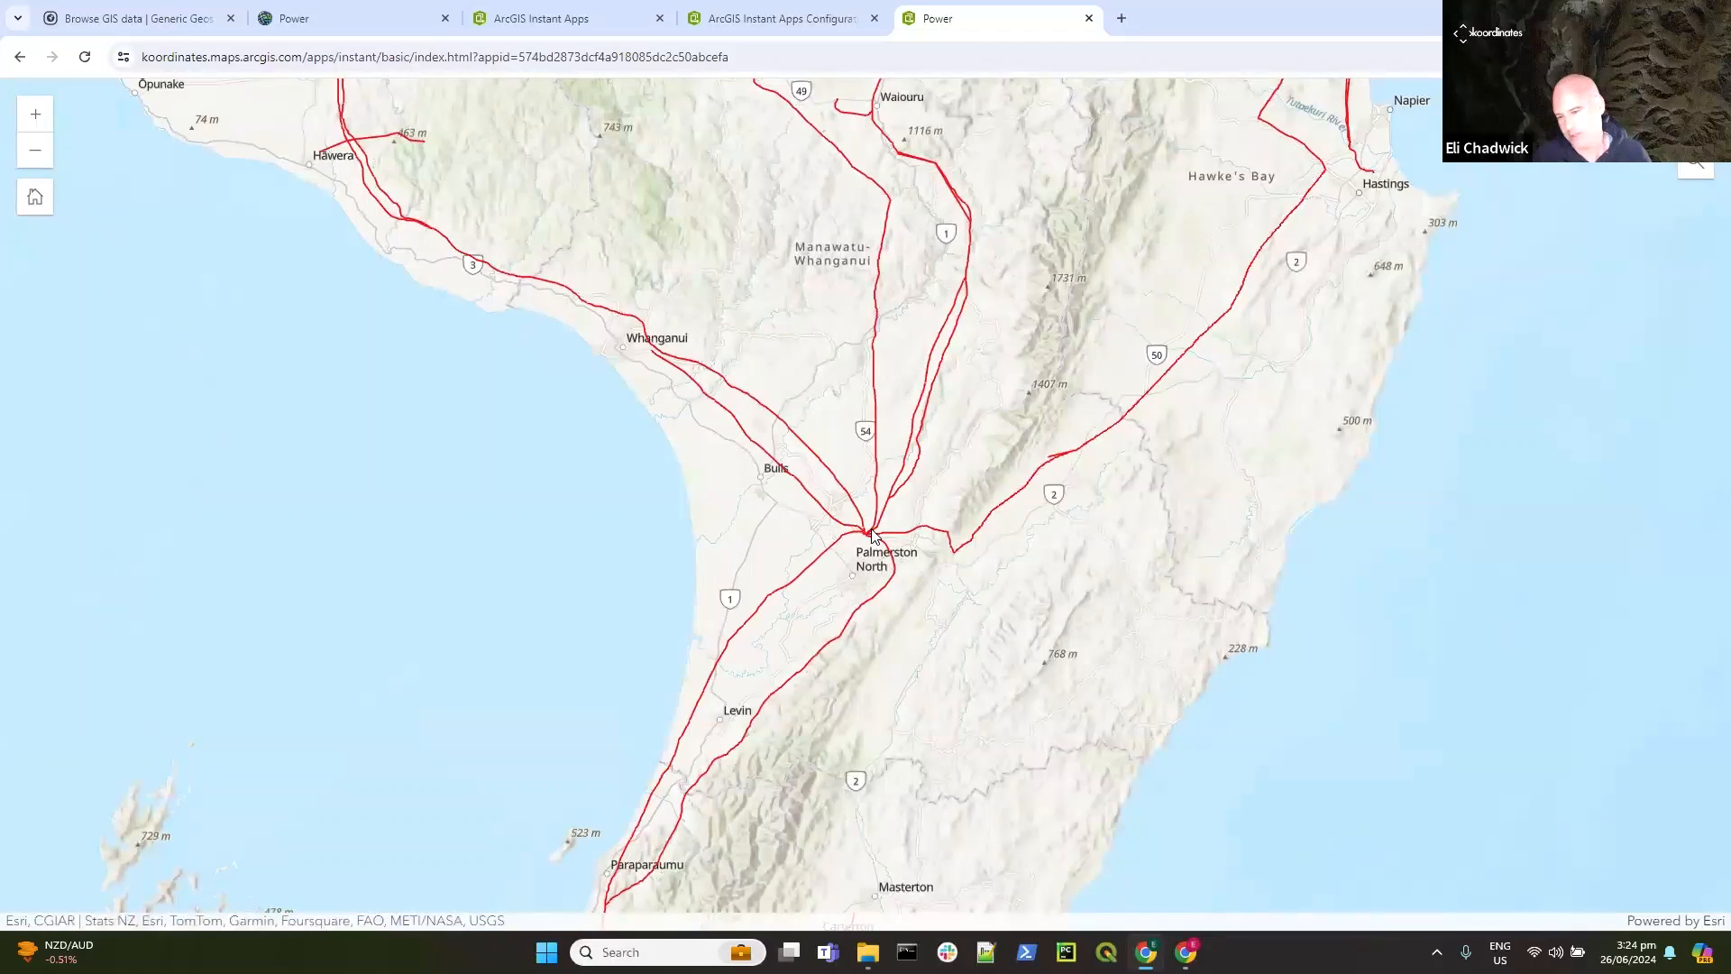
{"action": "scroll", "coordinate": [872, 529], "scroll_direction": "down", "scroll_amount": 2}
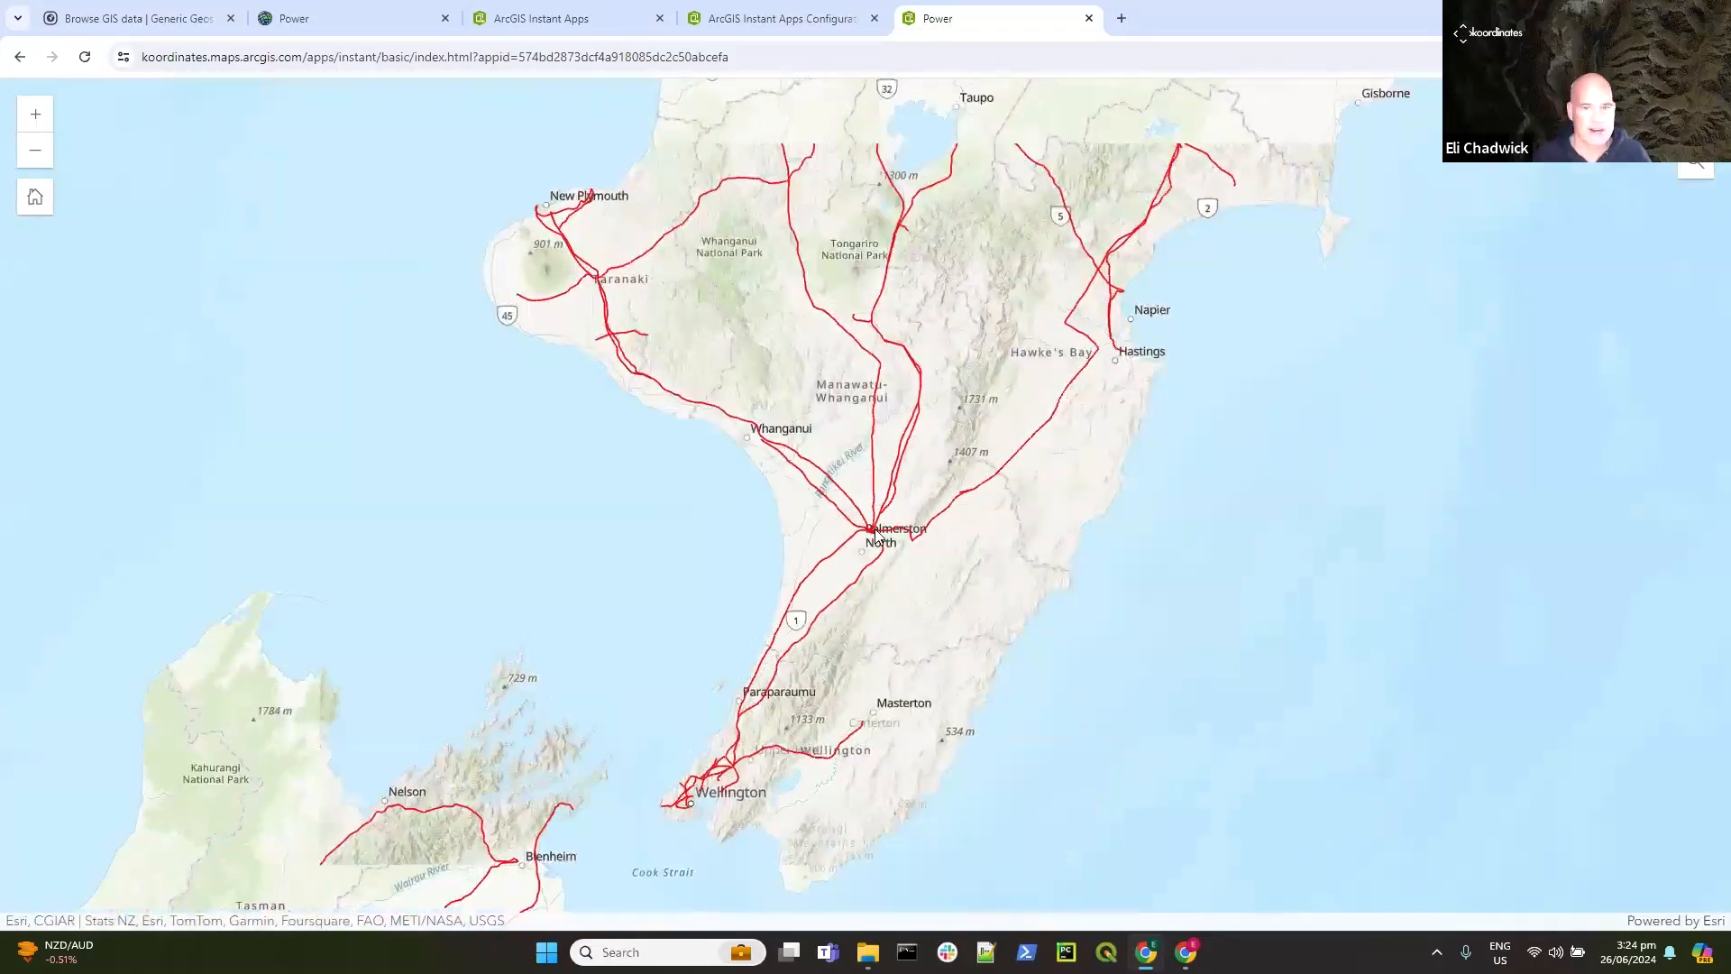
{"action": "scroll", "coordinate": [872, 529], "scroll_direction": "down", "scroll_amount": 2}
{"action": "scroll", "coordinate": [872, 529], "scroll_direction": "up", "scroll_amount": 2}
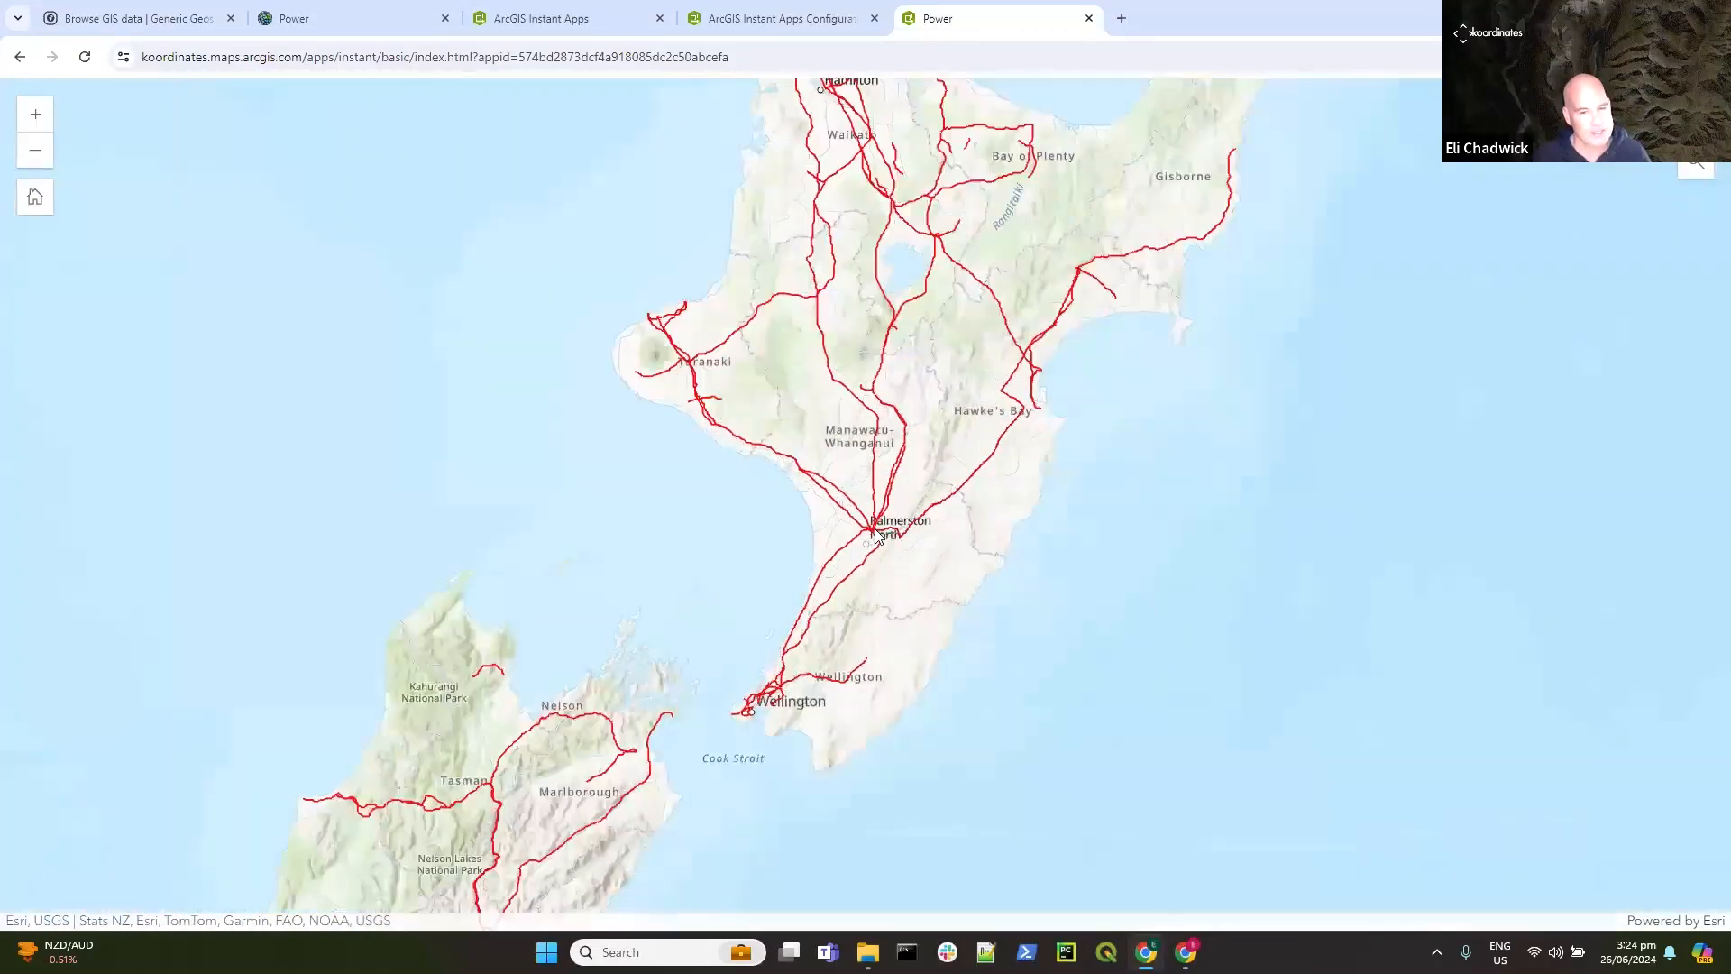
{"action": "scroll", "coordinate": [874, 529], "scroll_direction": "up", "scroll_amount": 2}
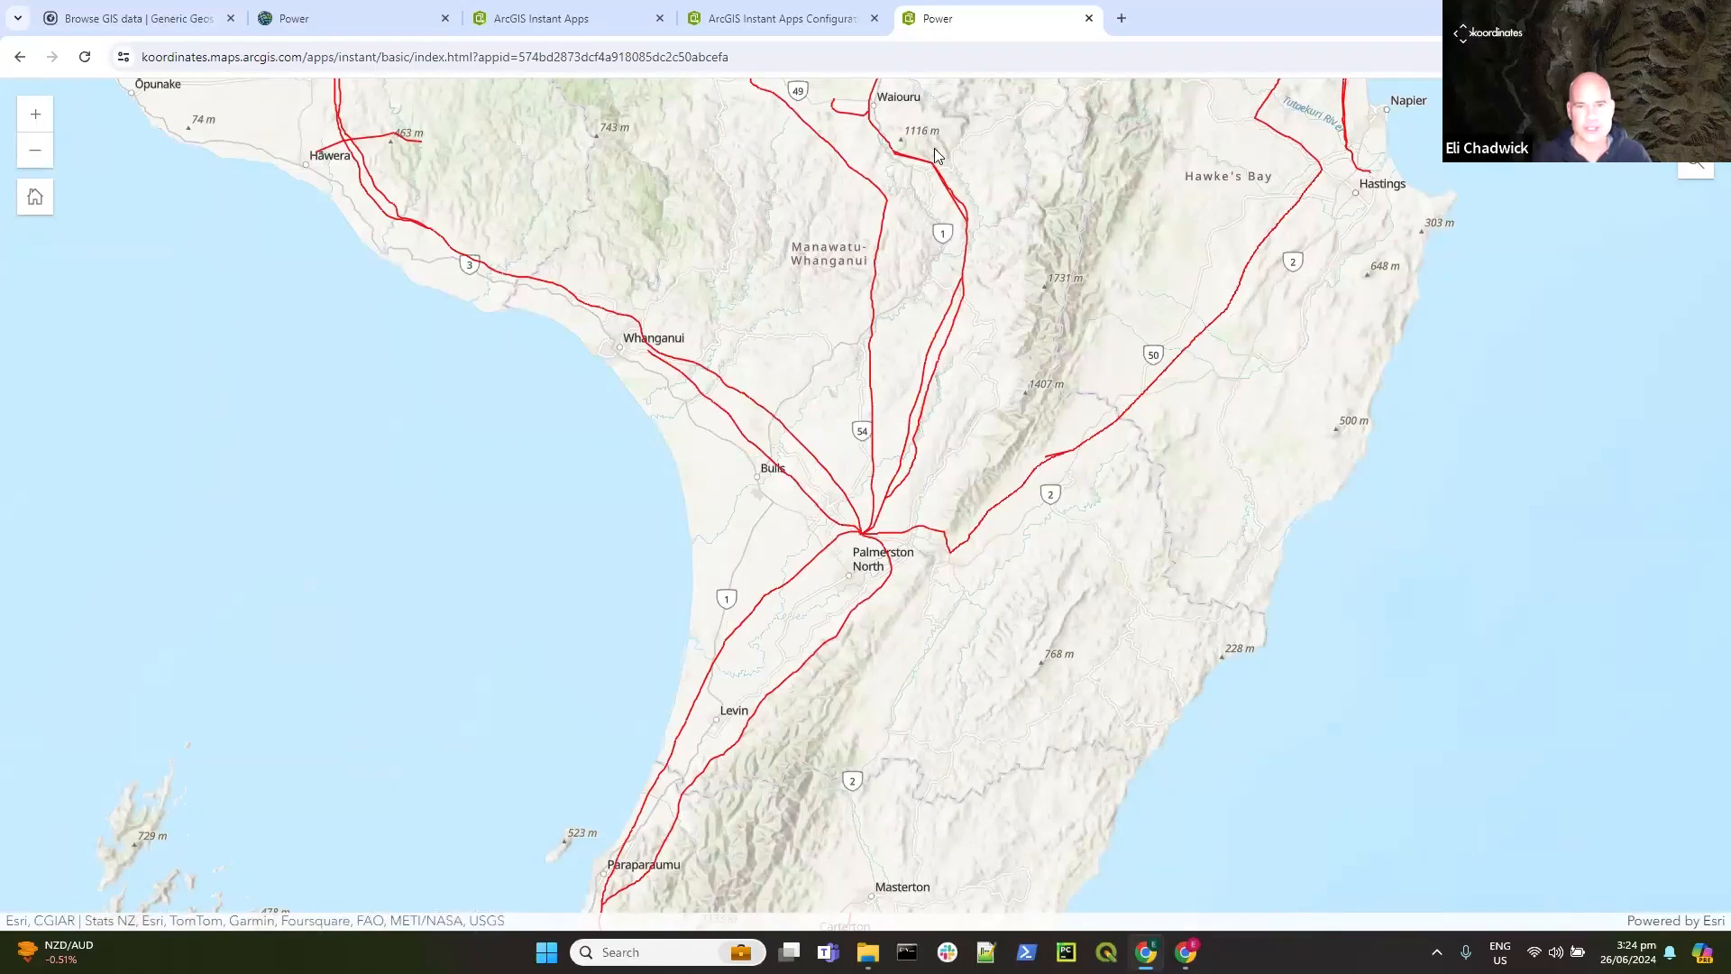
{"action": "scroll", "coordinate": [879, 567], "scroll_direction": "up", "scroll_amount": 2}
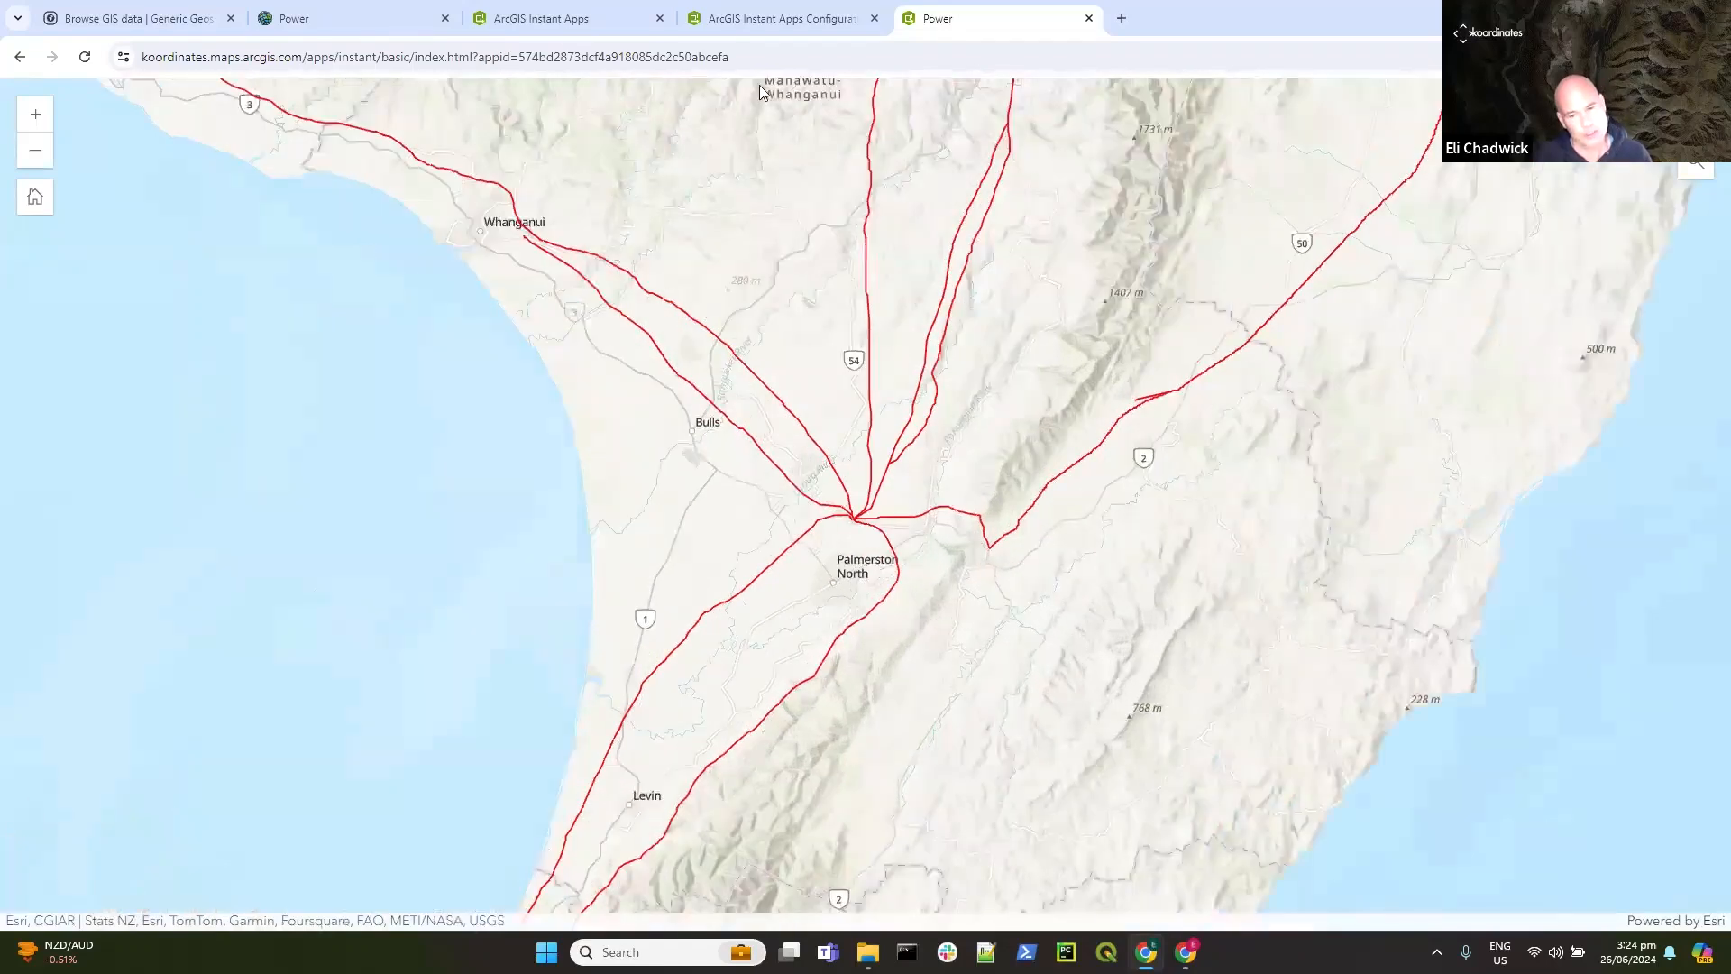
{"action": "left_click", "coordinate": [95, 19]}
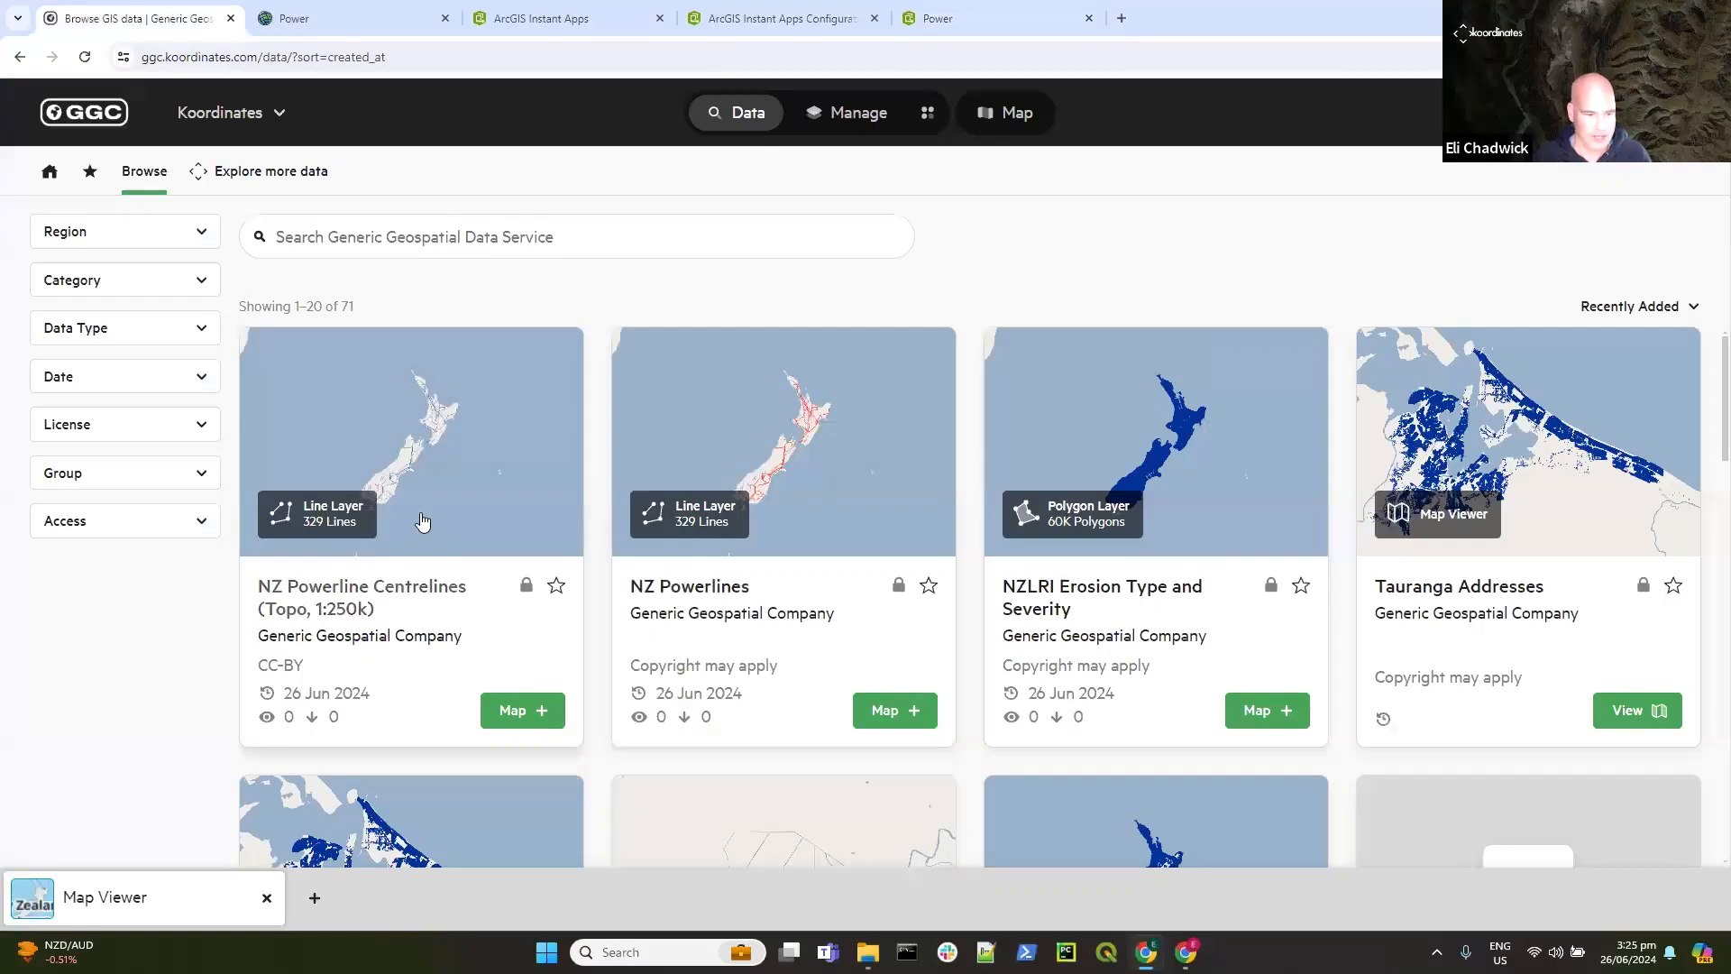
{"action": "left_click", "coordinate": [946, 18]}
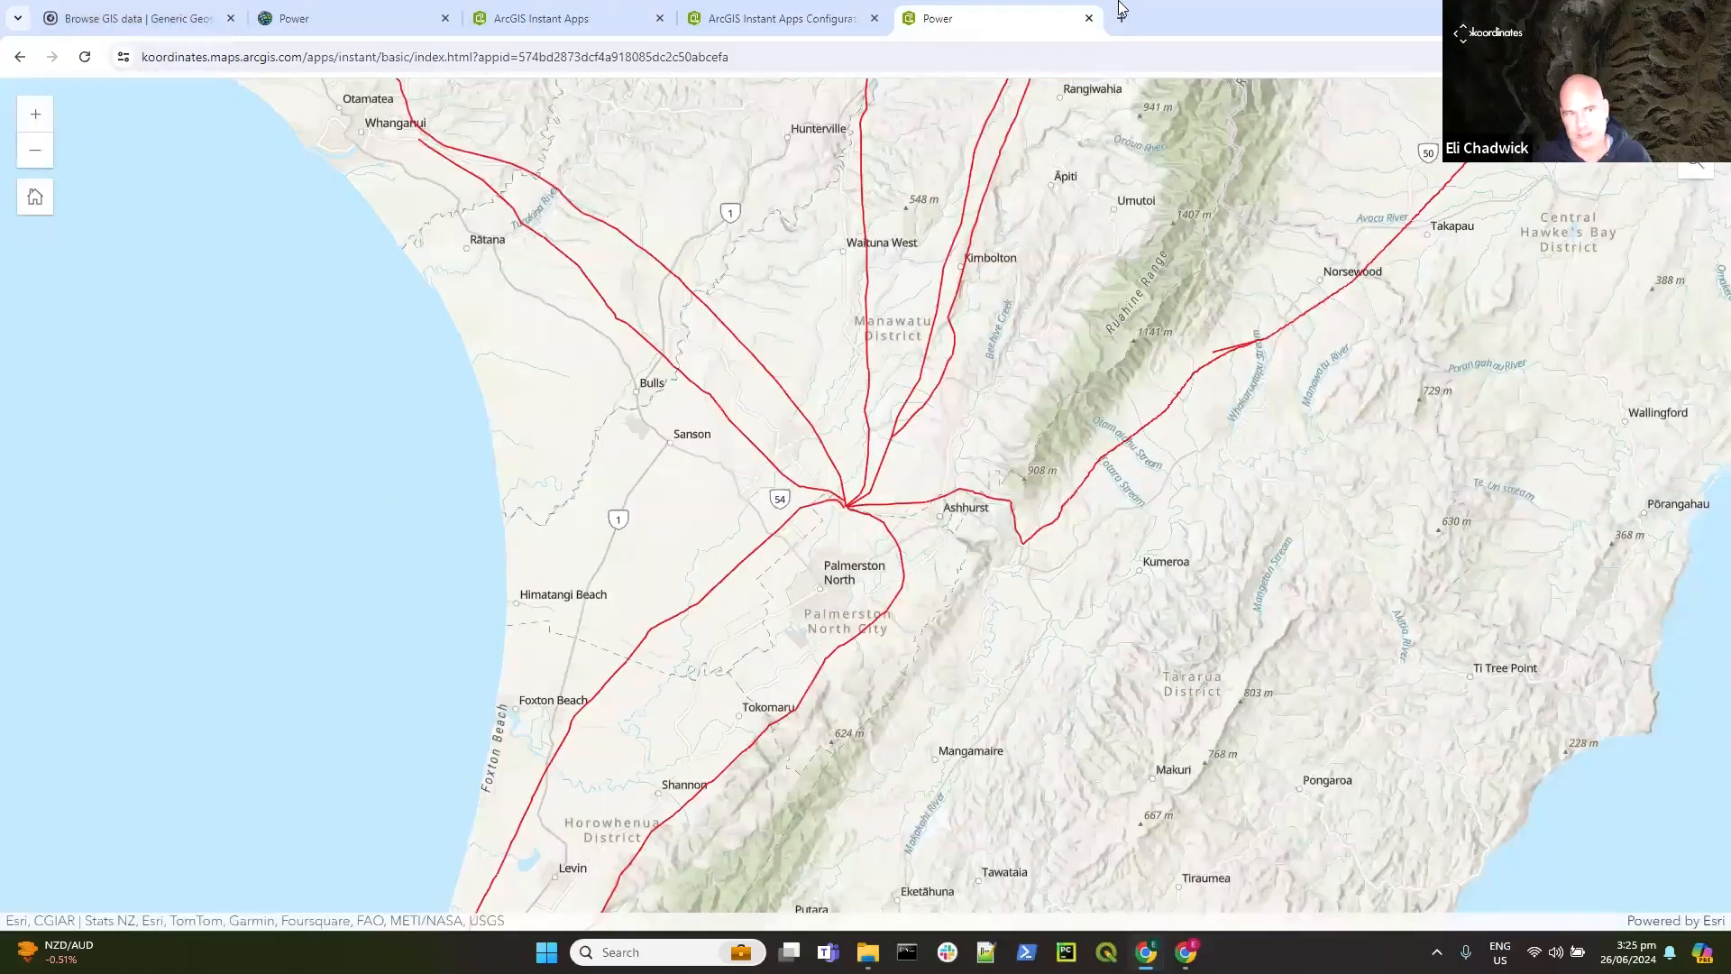
Step: Close the ArcGIS Instant Apps configuration page and return to the Generic Geospatial Data Service catalogue
{"action": "left_click", "coordinate": [877, 28]}
{"action": "key", "text": "ctrl+w"}
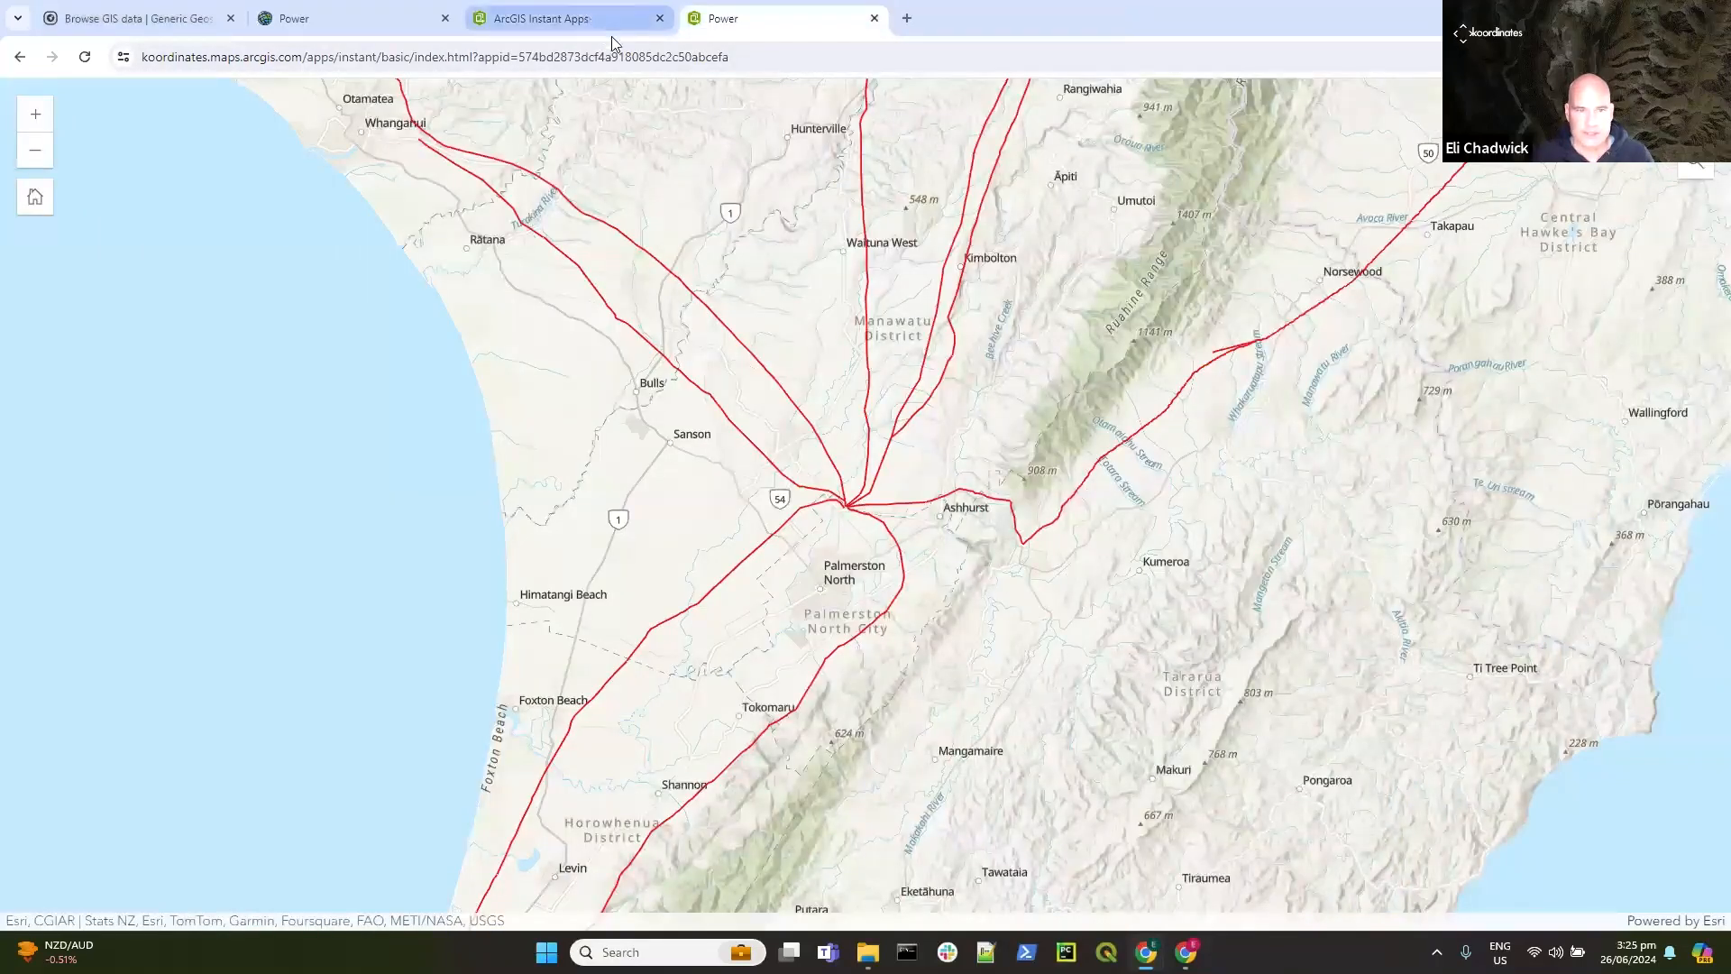
{"action": "left_click", "coordinate": [590, 18]}
{"action": "left_click", "coordinate": [104, 23]}
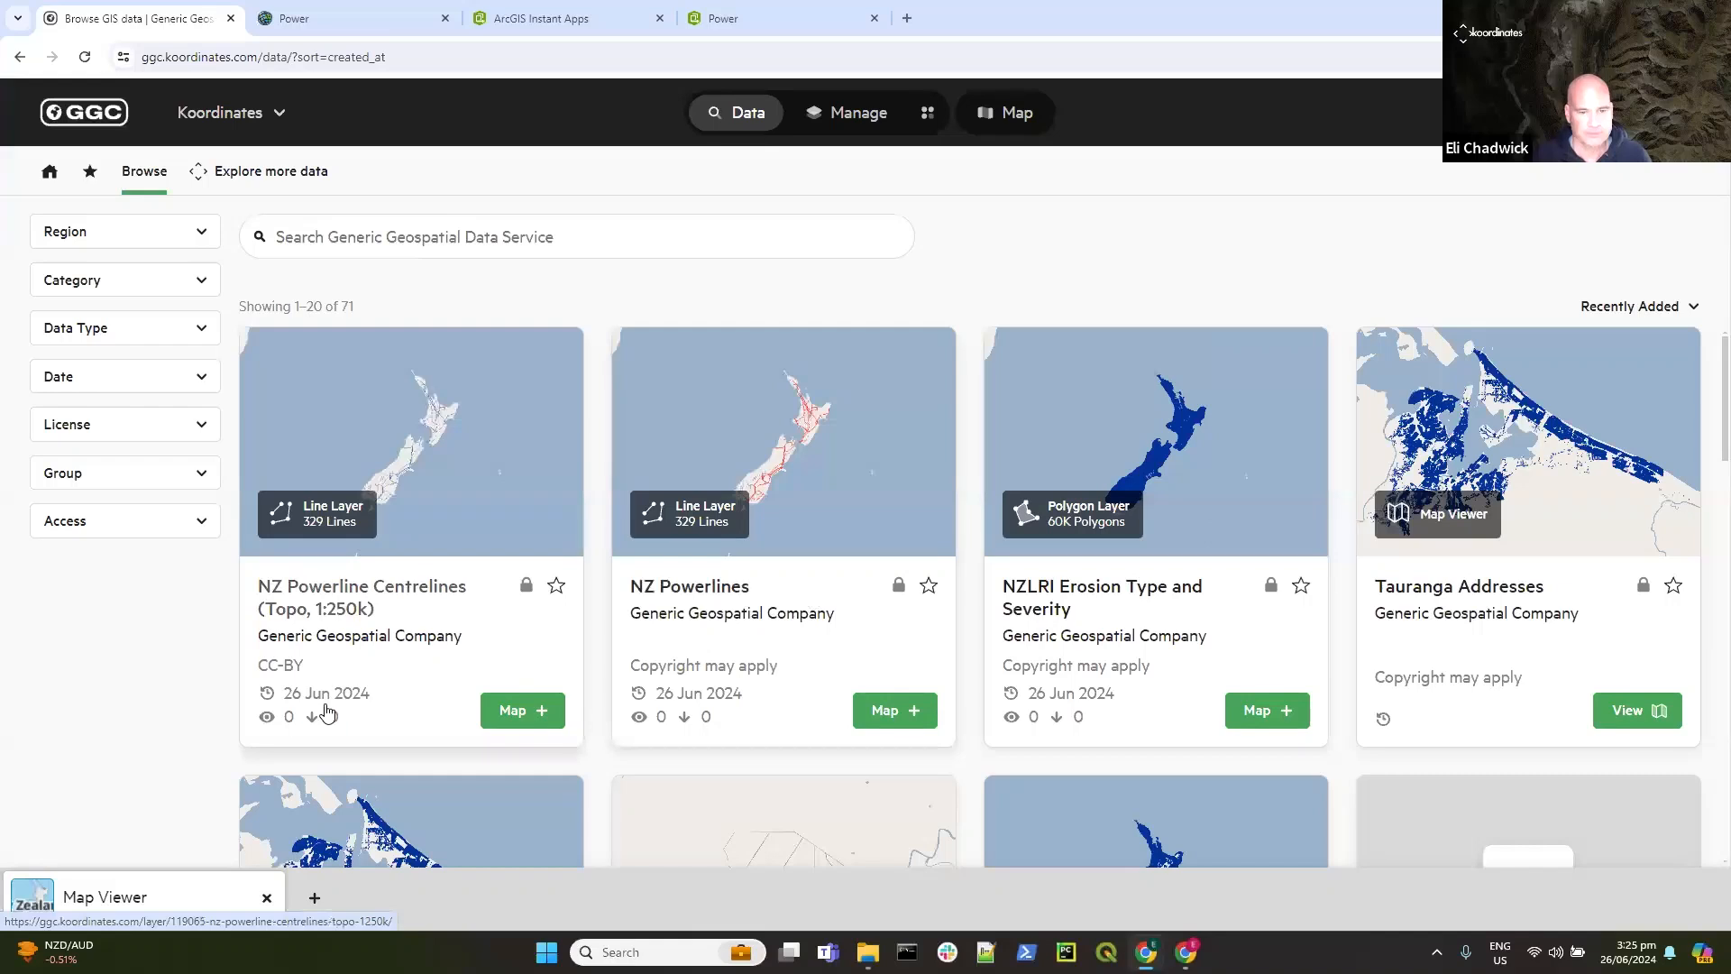
Step: Open the user list of the REST group in the site's user and group administration
{"action": "left_click", "coordinate": [928, 115]}
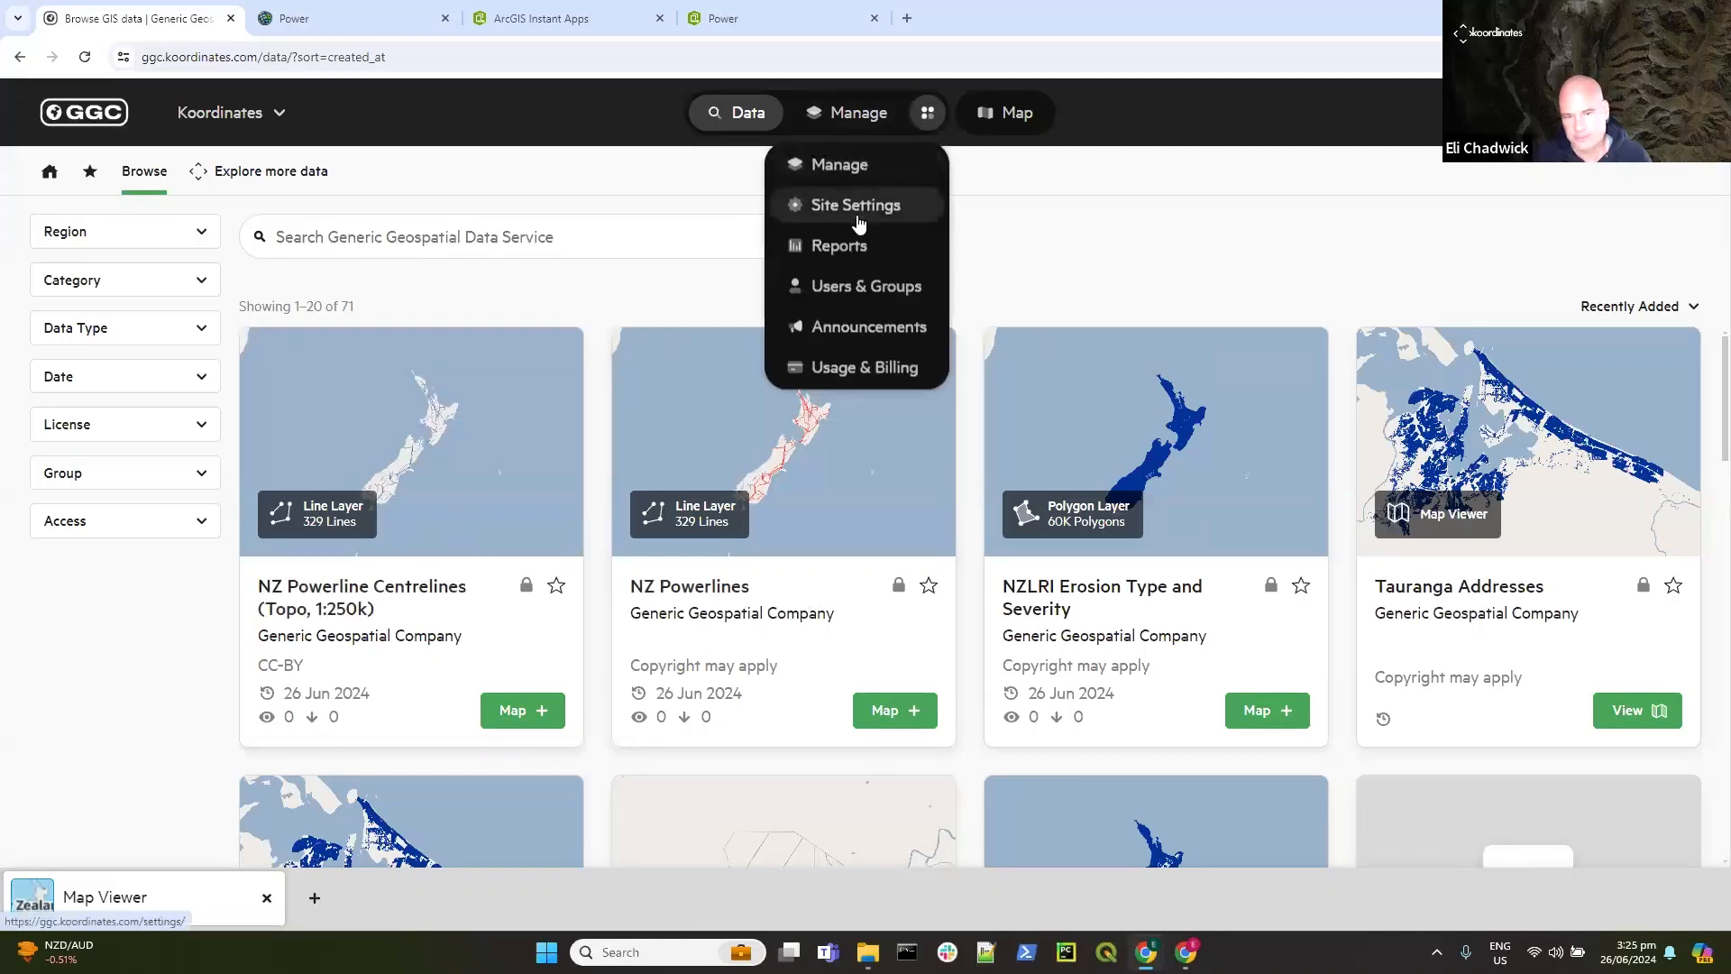
{"action": "left_click", "coordinate": [845, 286]}
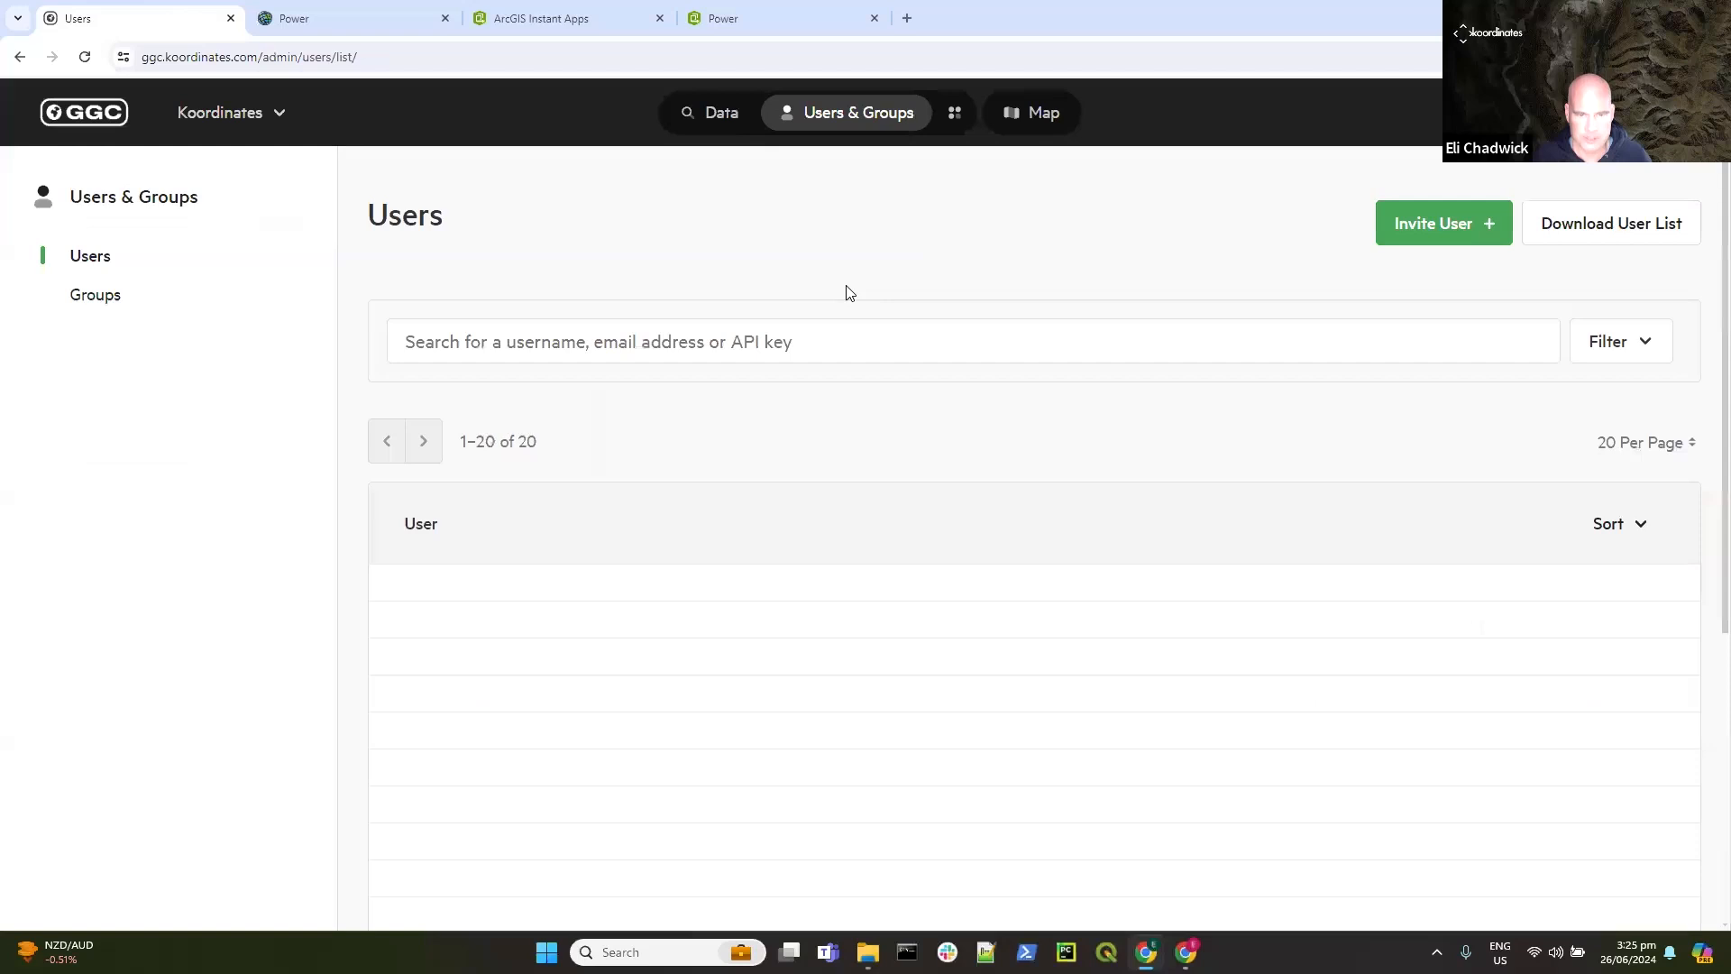
{"action": "left_click", "coordinate": [94, 297]}
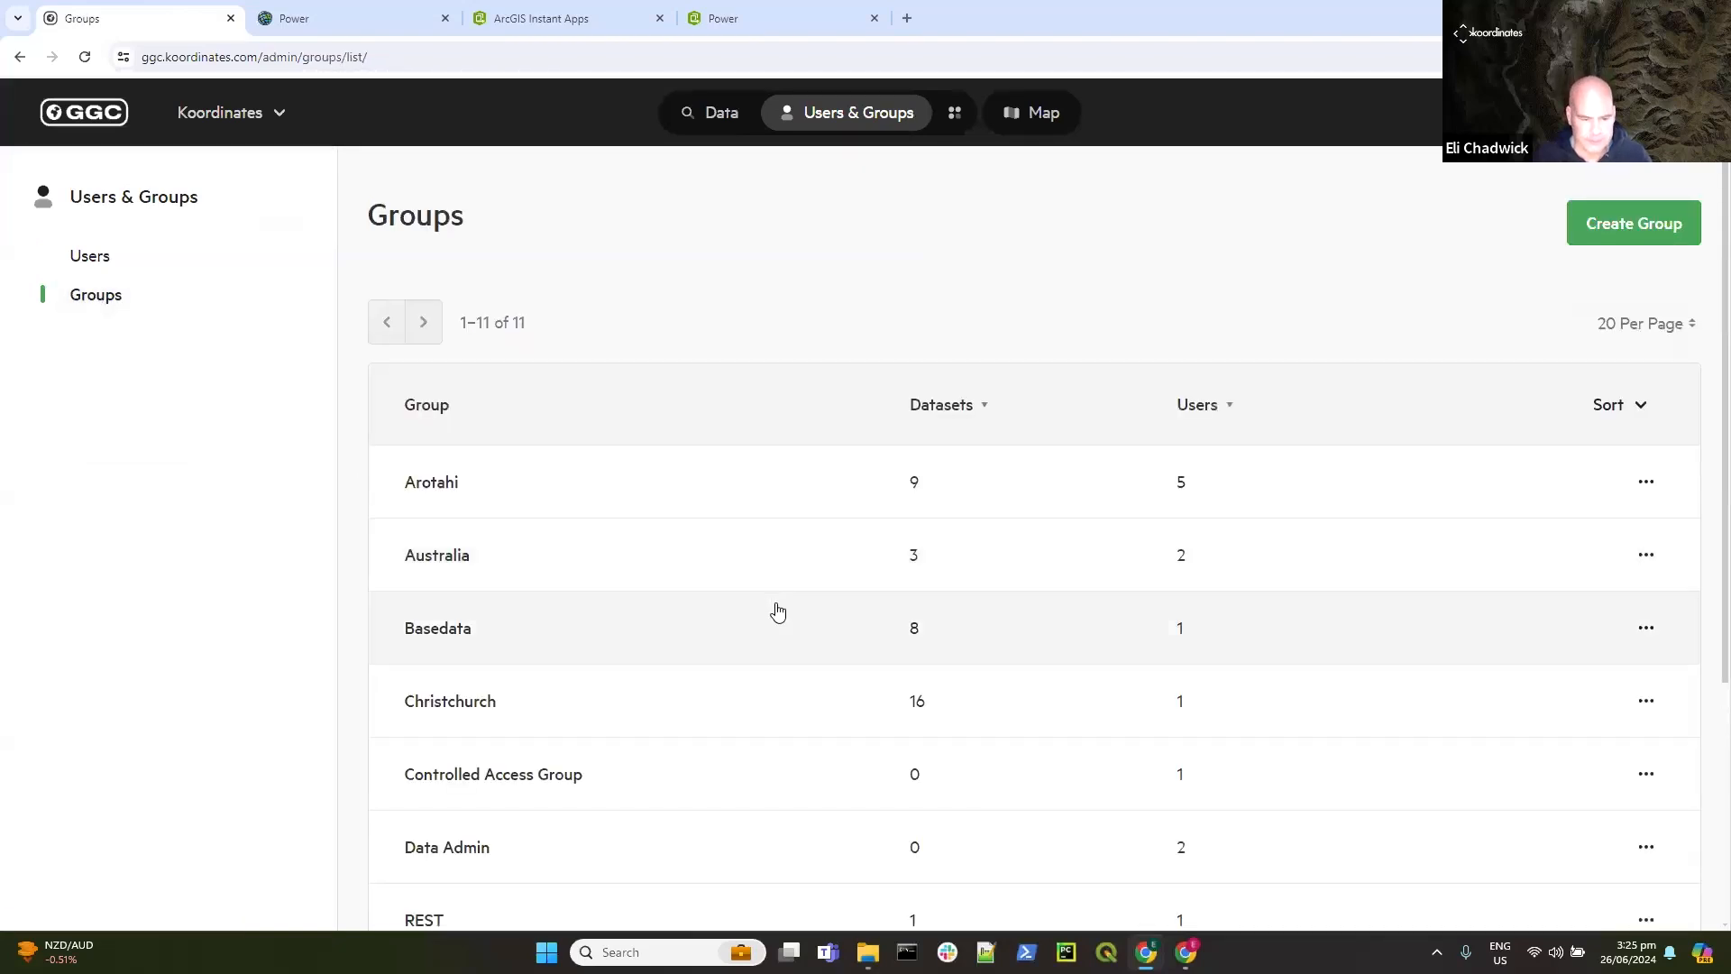
{"action": "scroll", "coordinate": [778, 612], "scroll_direction": "down", "scroll_amount": 2}
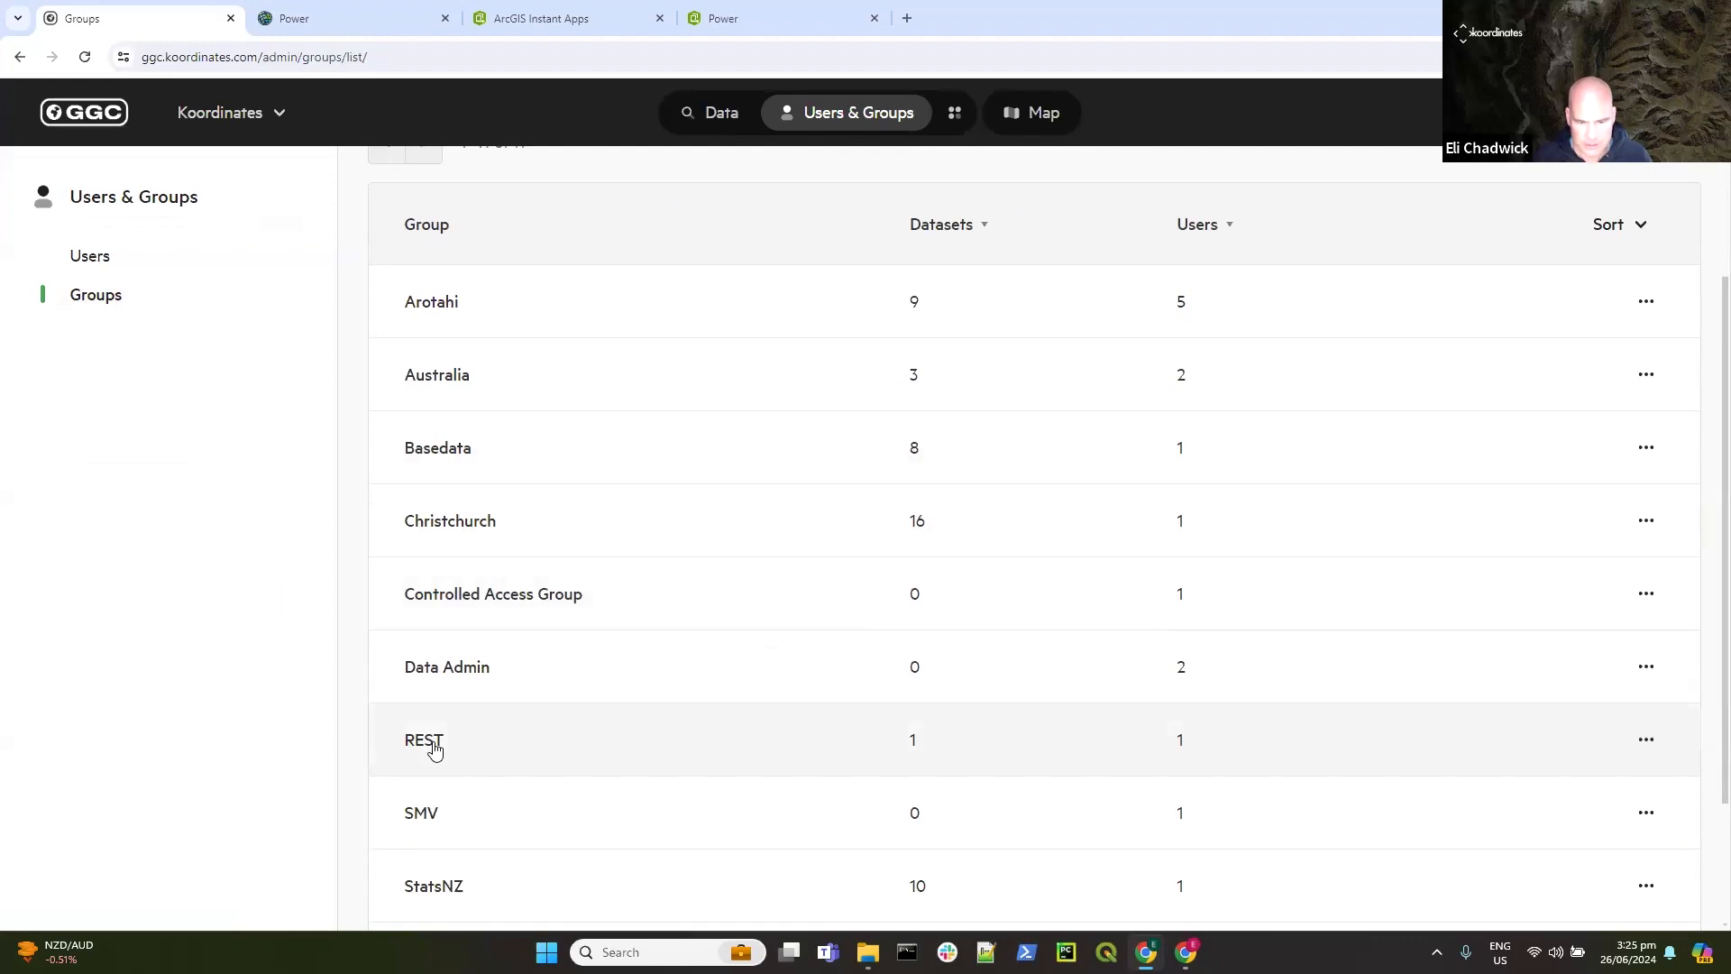
{"action": "left_click", "coordinate": [434, 745]}
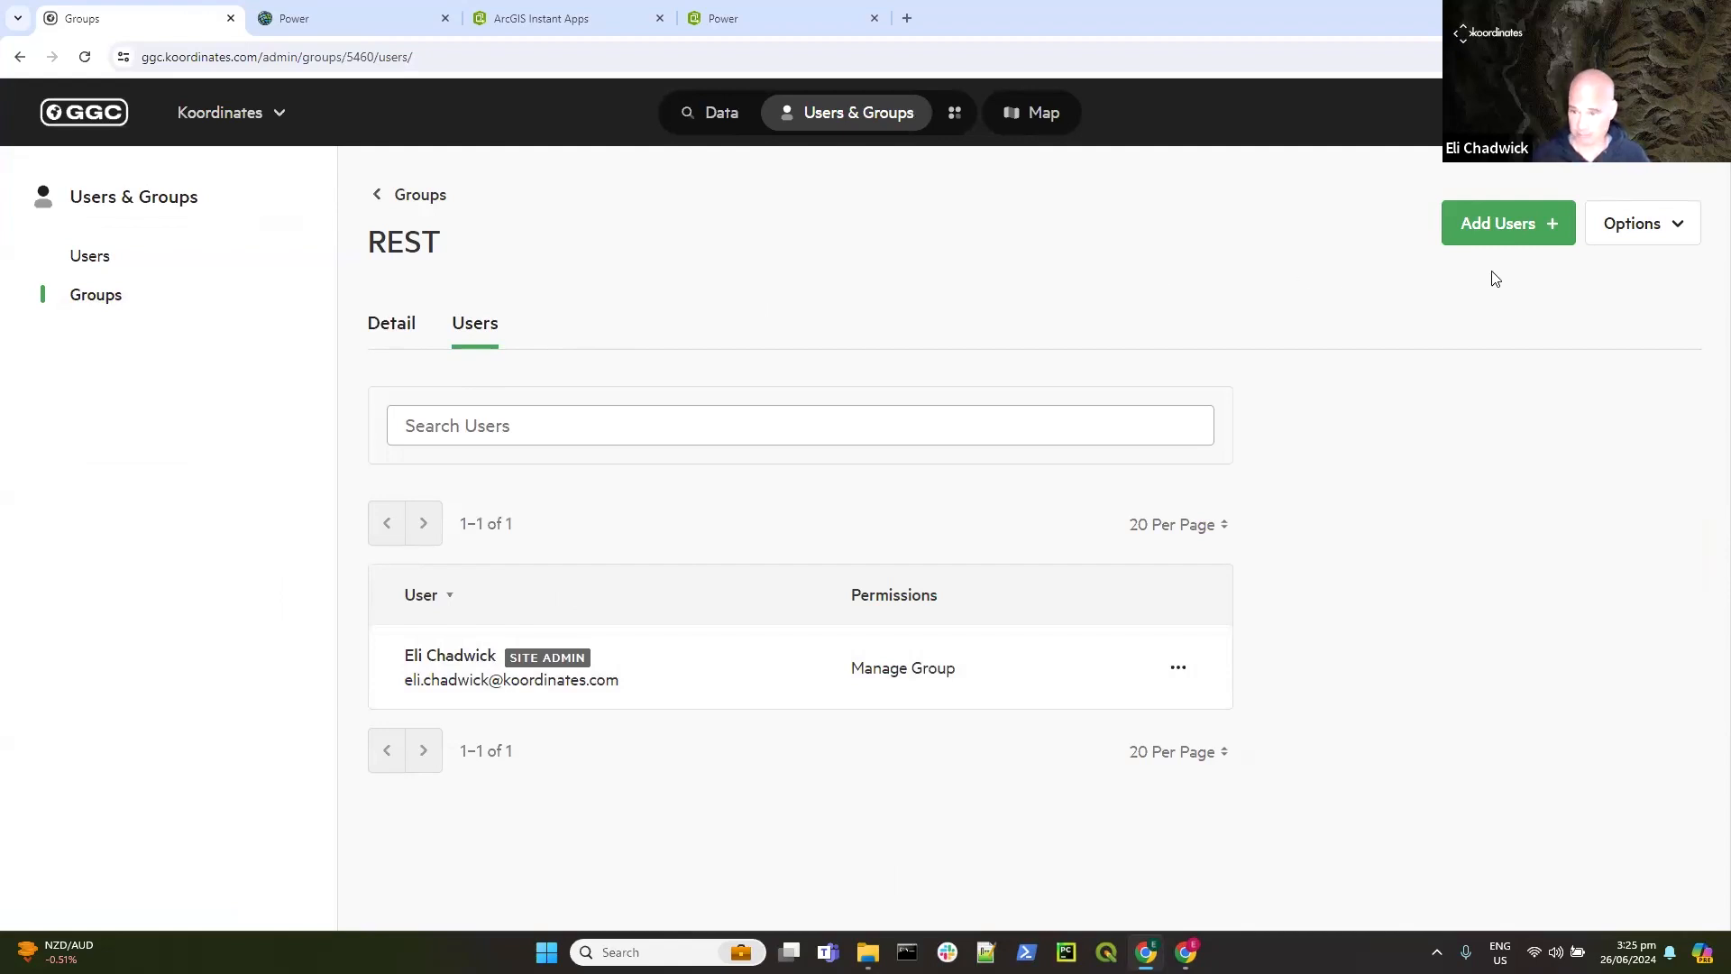
Step: Find a user by e-mail address and add them to the REST group with Access Data permission
{"action": "left_click", "coordinate": [1549, 227]}
{"action": "left_click", "coordinate": [507, 350]}
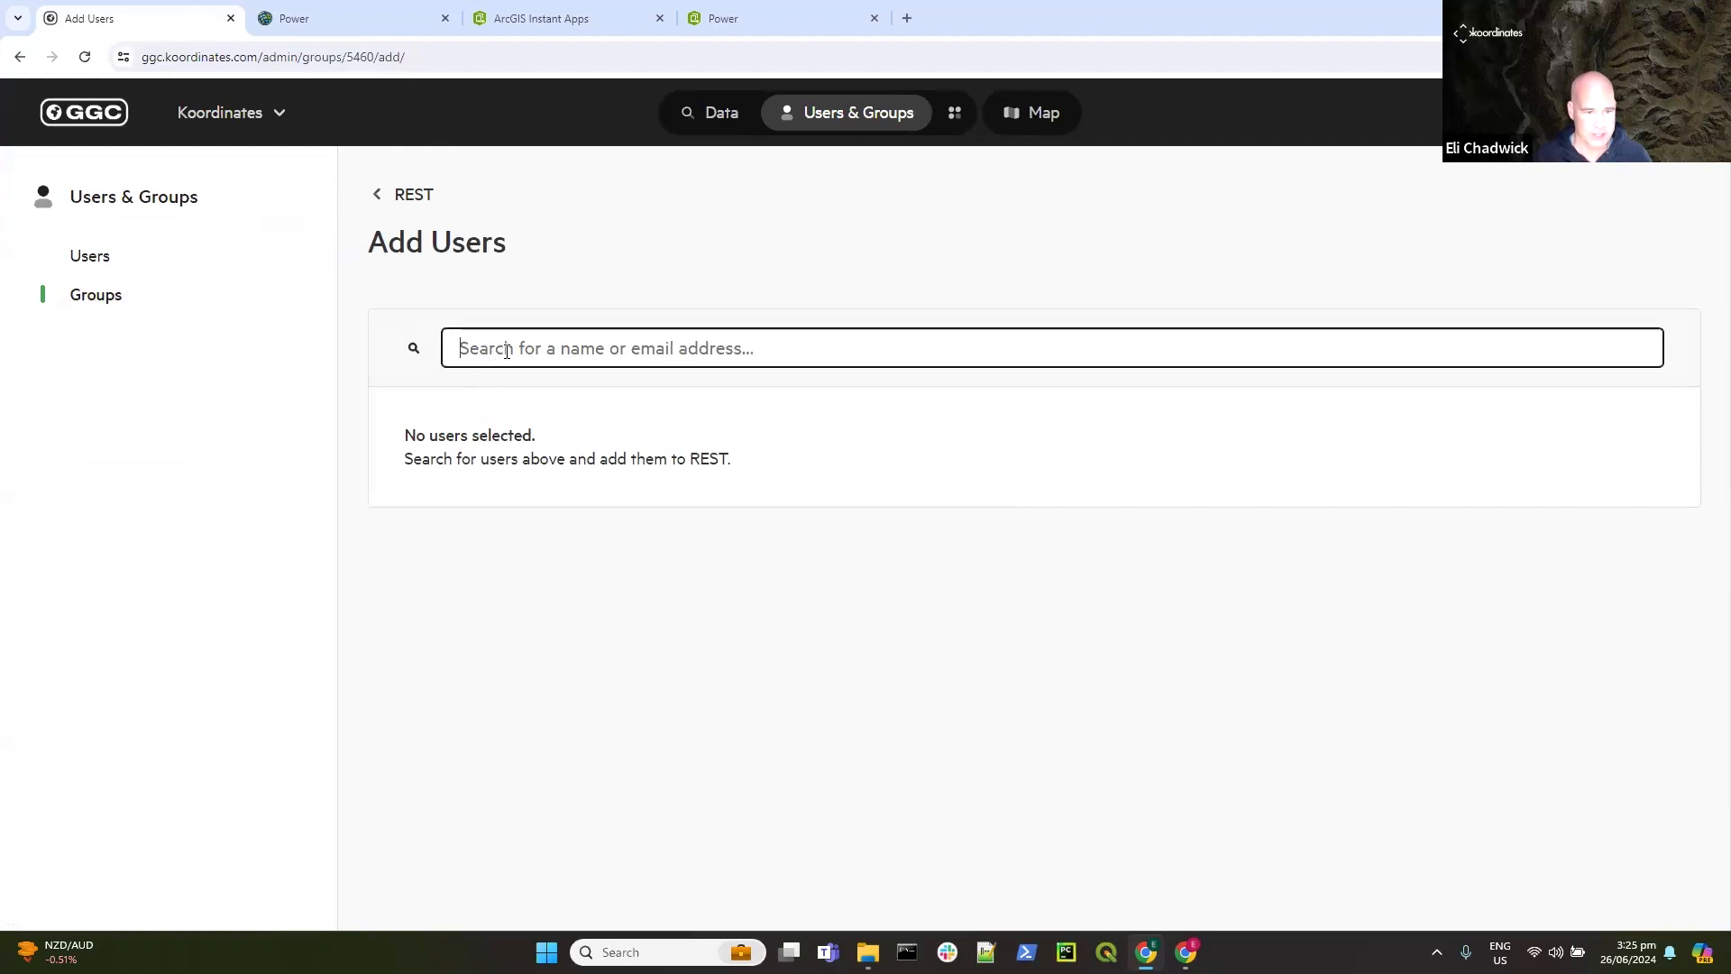
{"action": "type", "text": "elmofo"}
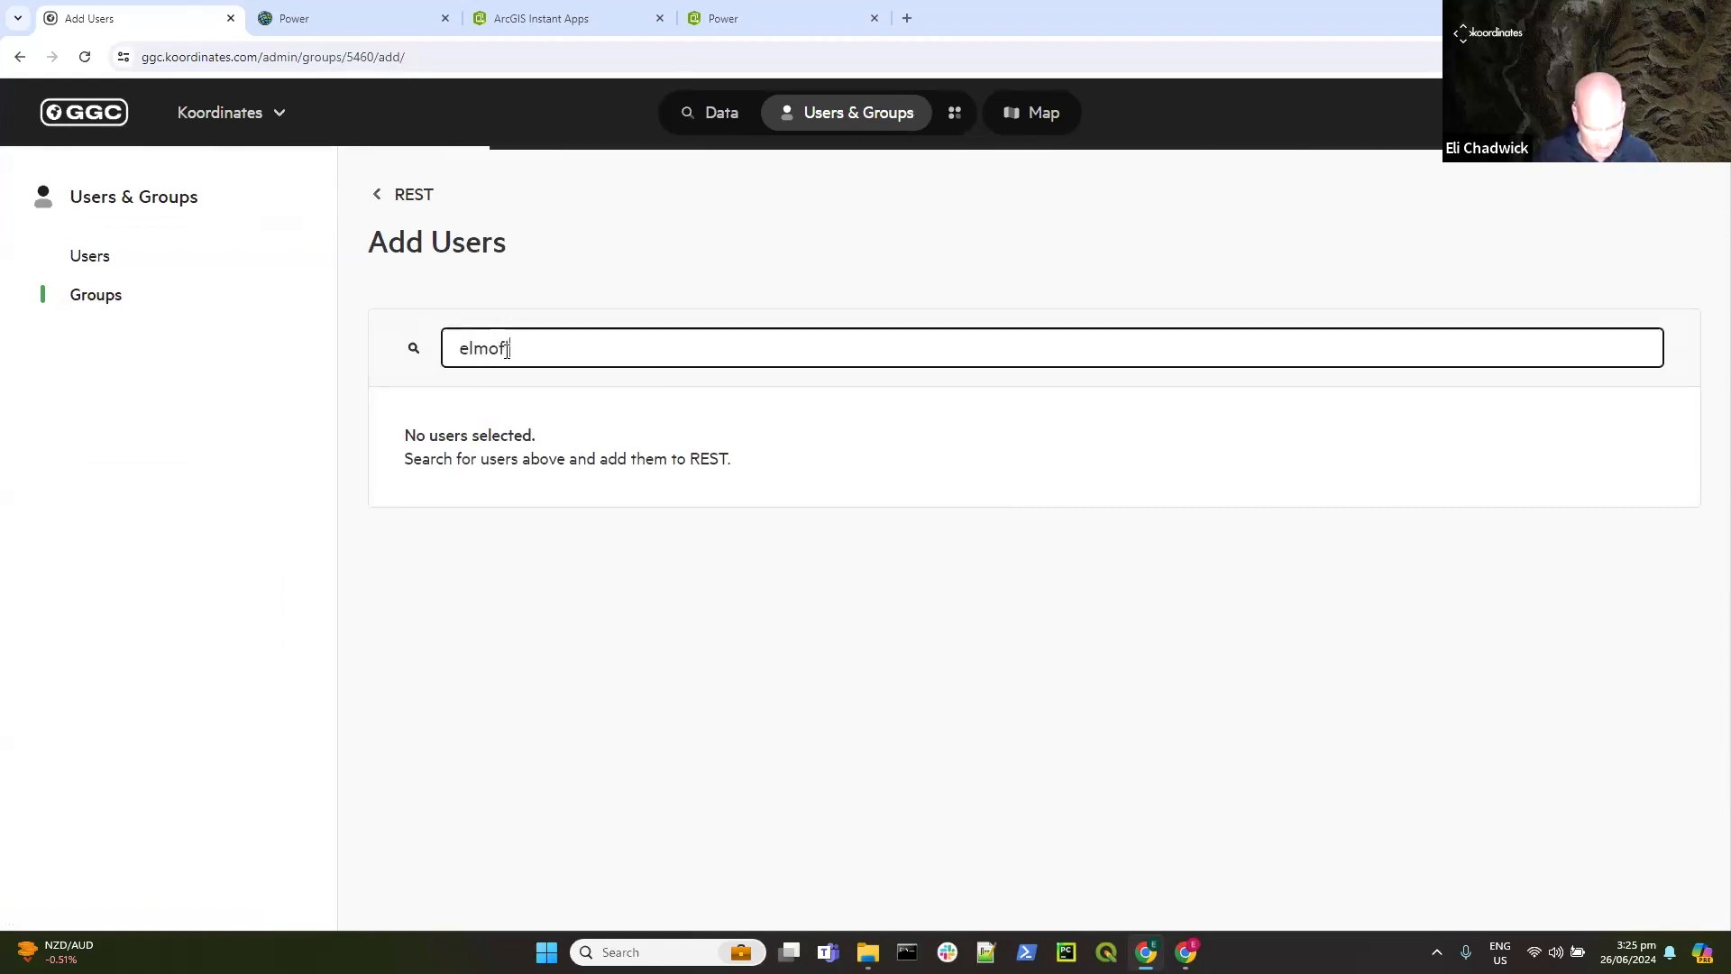
{"action": "left_click", "coordinate": [507, 435]}
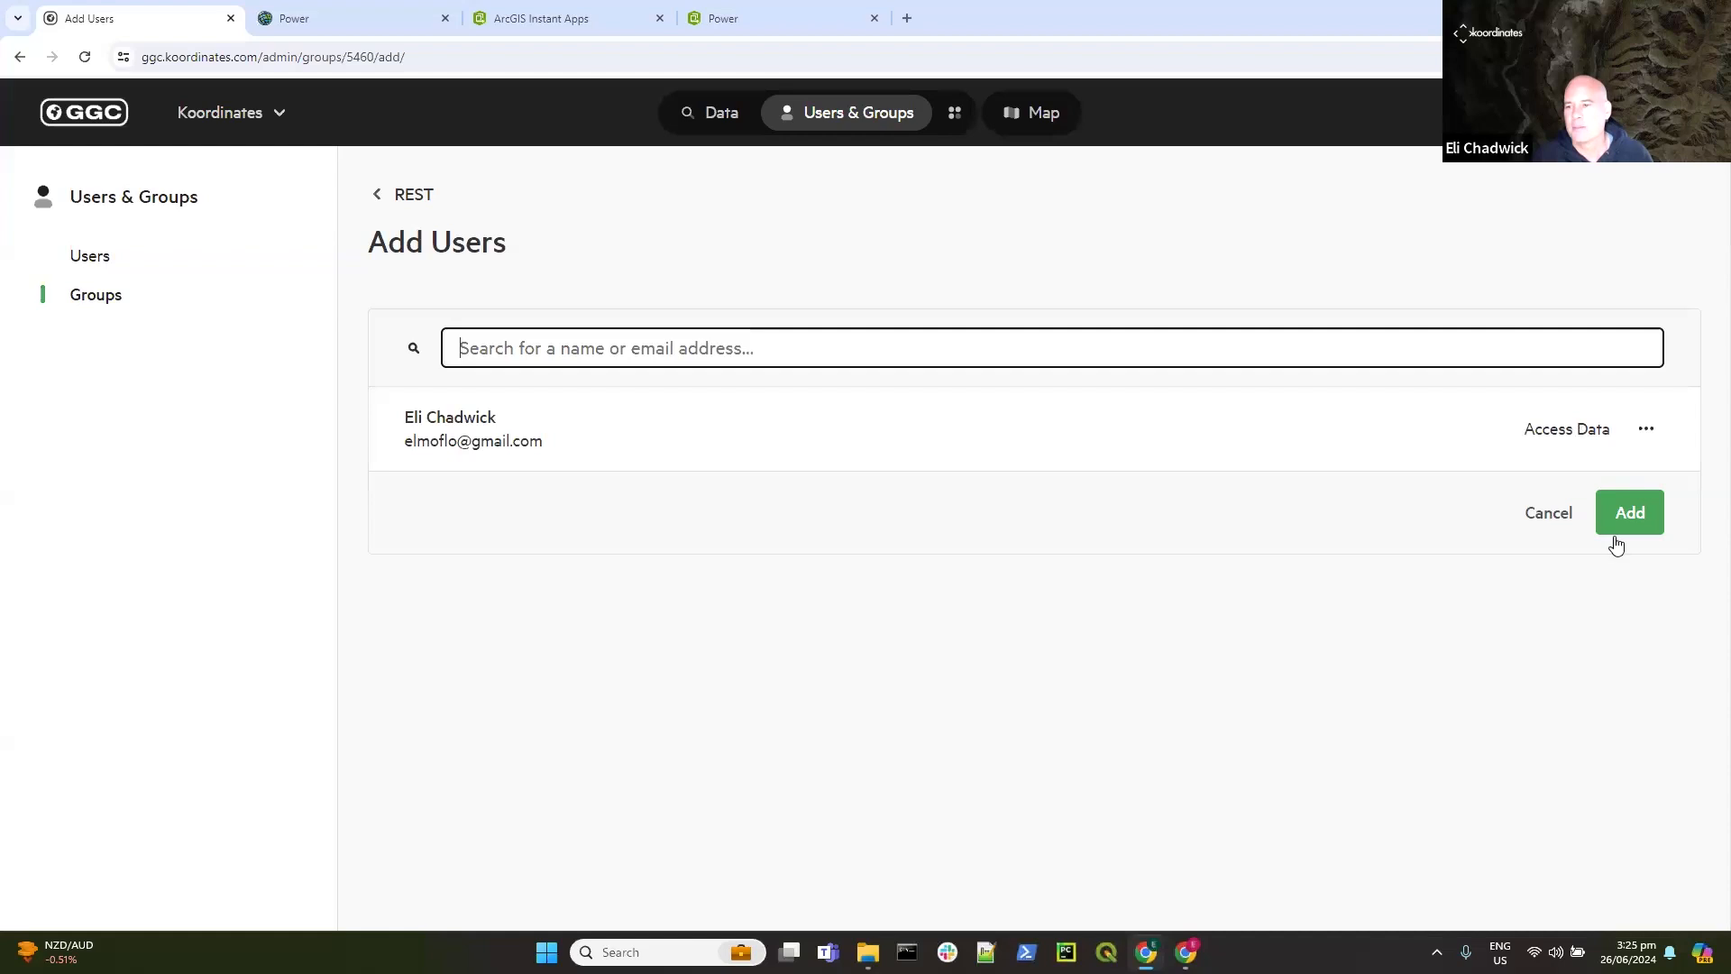
{"action": "left_click", "coordinate": [1630, 514]}
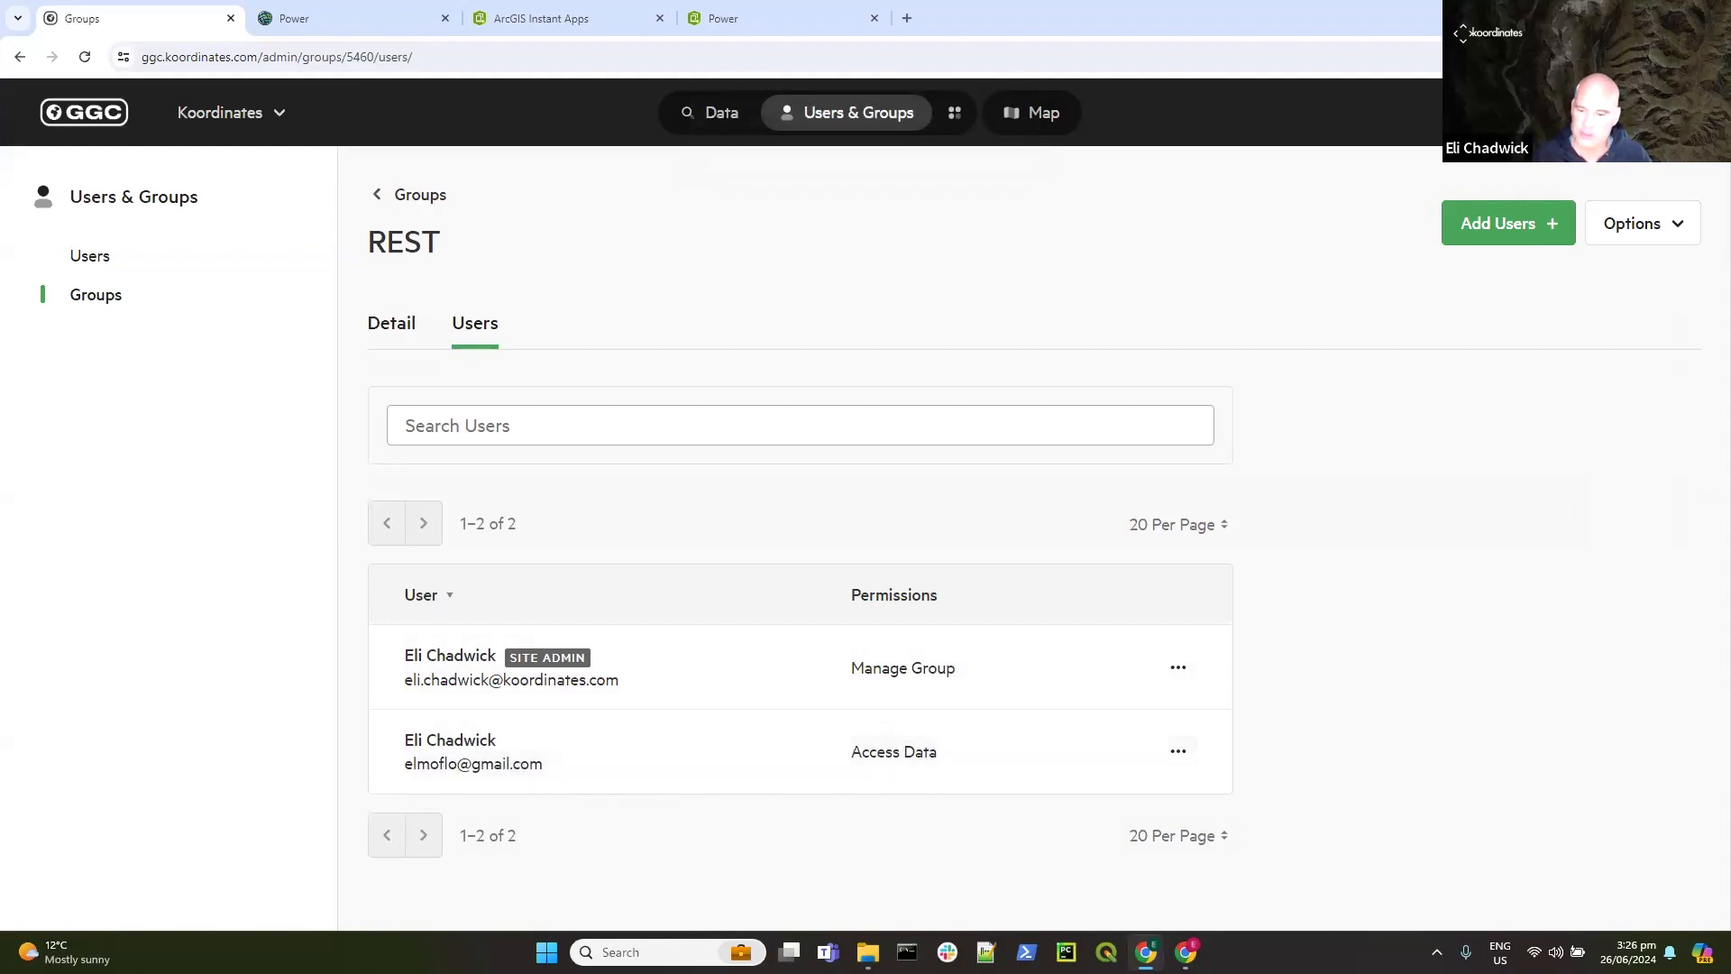
Step: Switch to the second browser window, reload its catalogue and add NZ Powerline Centrelines (Topo, 1:250k) to the map
{"action": "left_click", "coordinate": [1186, 951]}
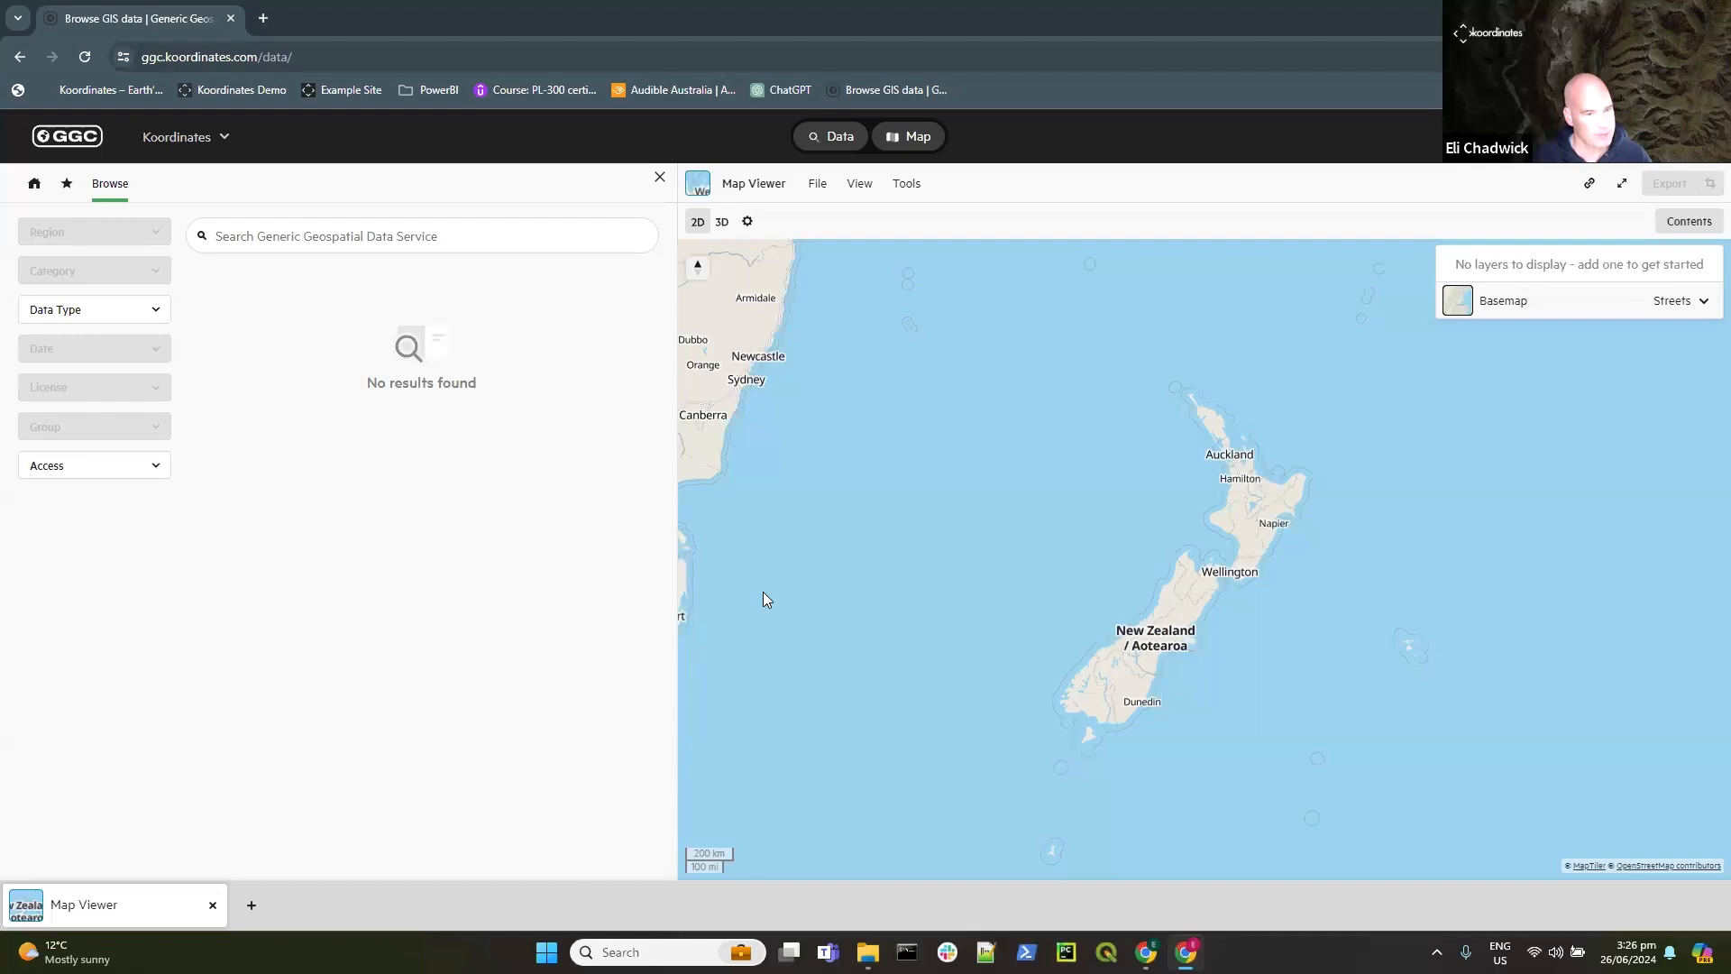
{"action": "left_click", "coordinate": [86, 58]}
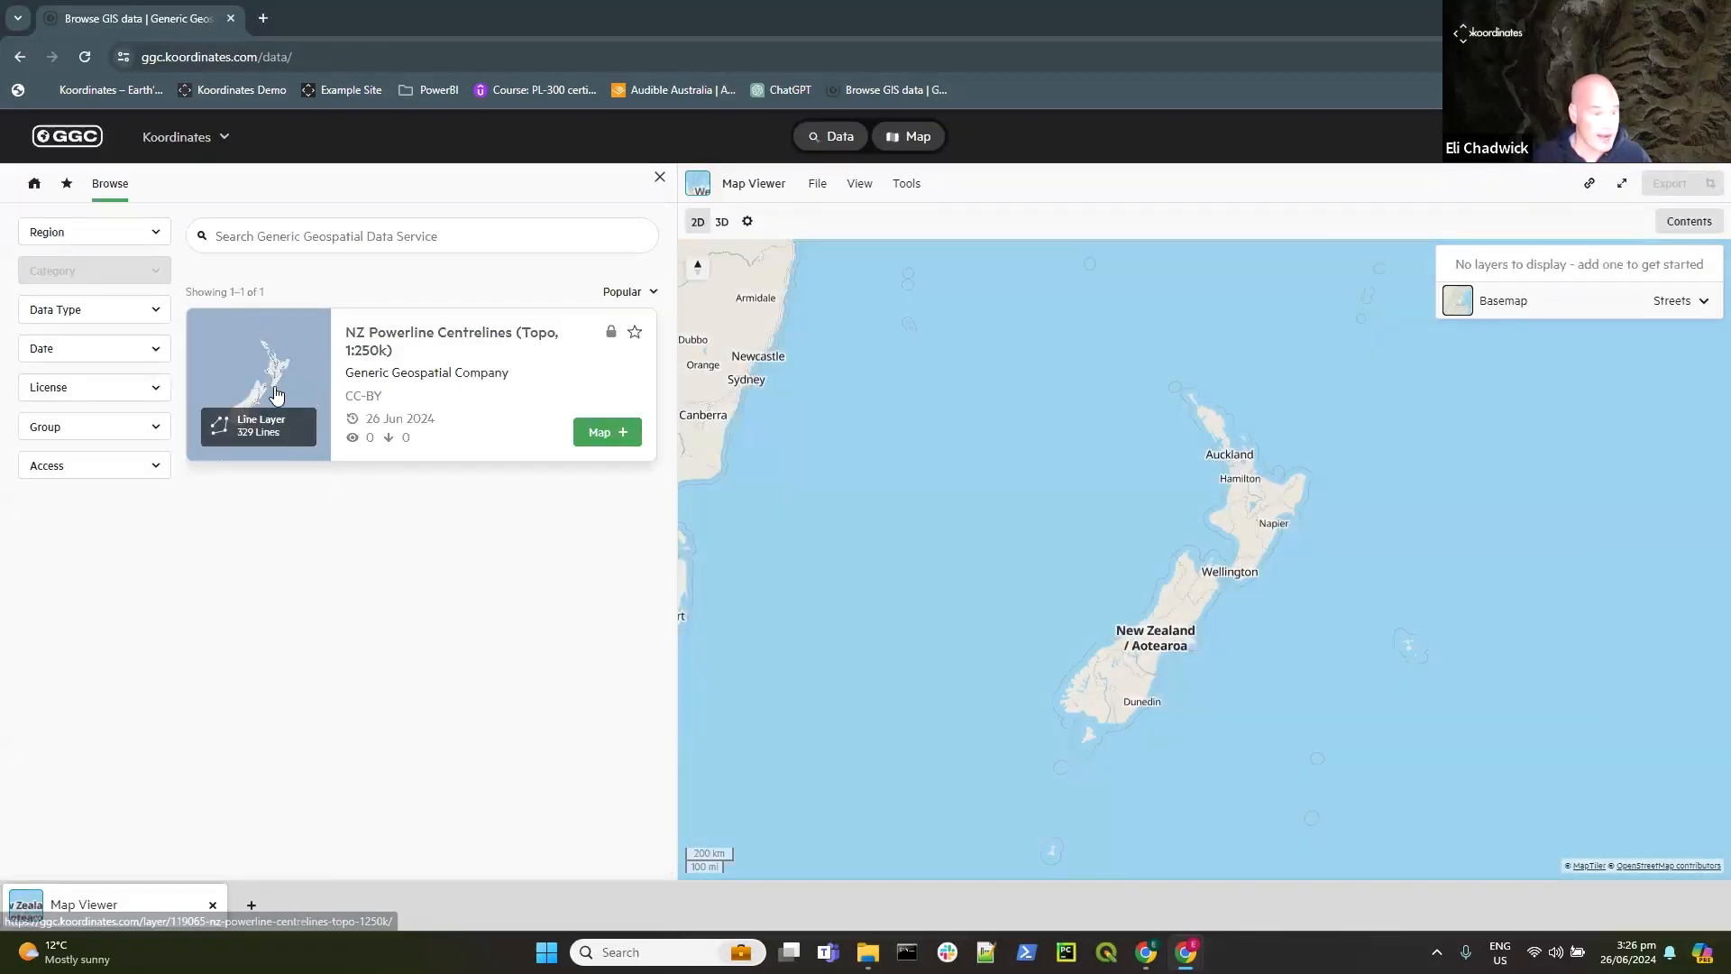
{"action": "left_click", "coordinate": [606, 433]}
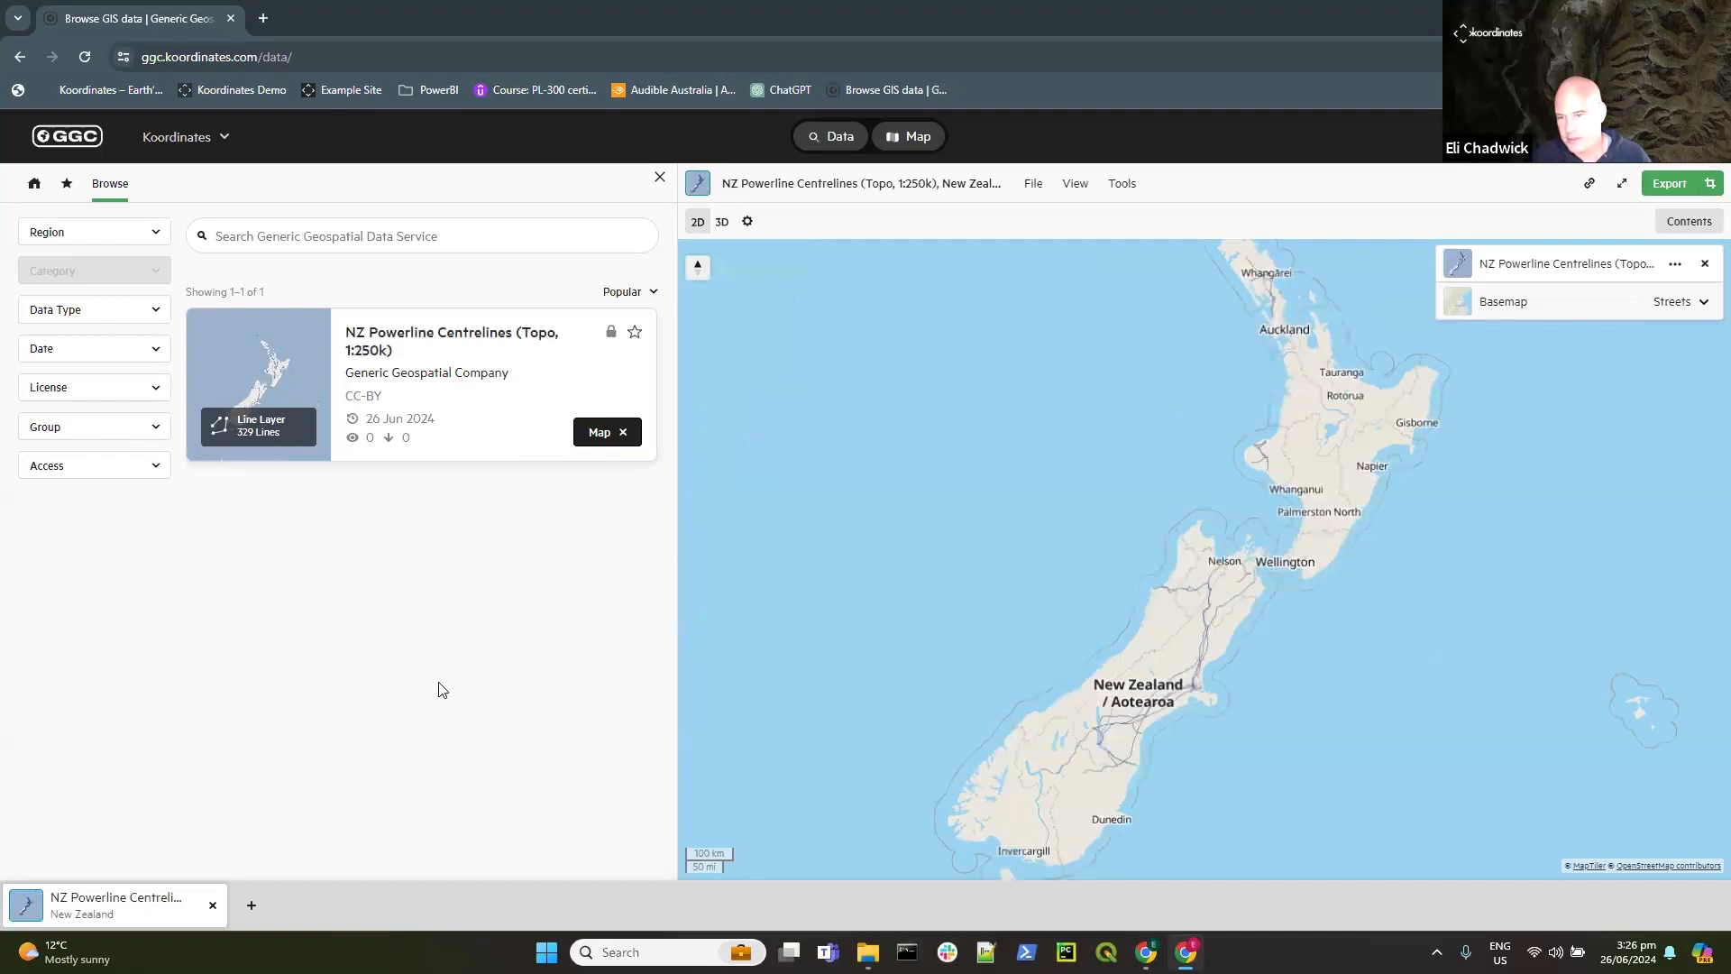
Step: Examine the export file formats and coordinate reference system choices for the powerline layer without creating an export
{"action": "left_click", "coordinate": [1670, 185]}
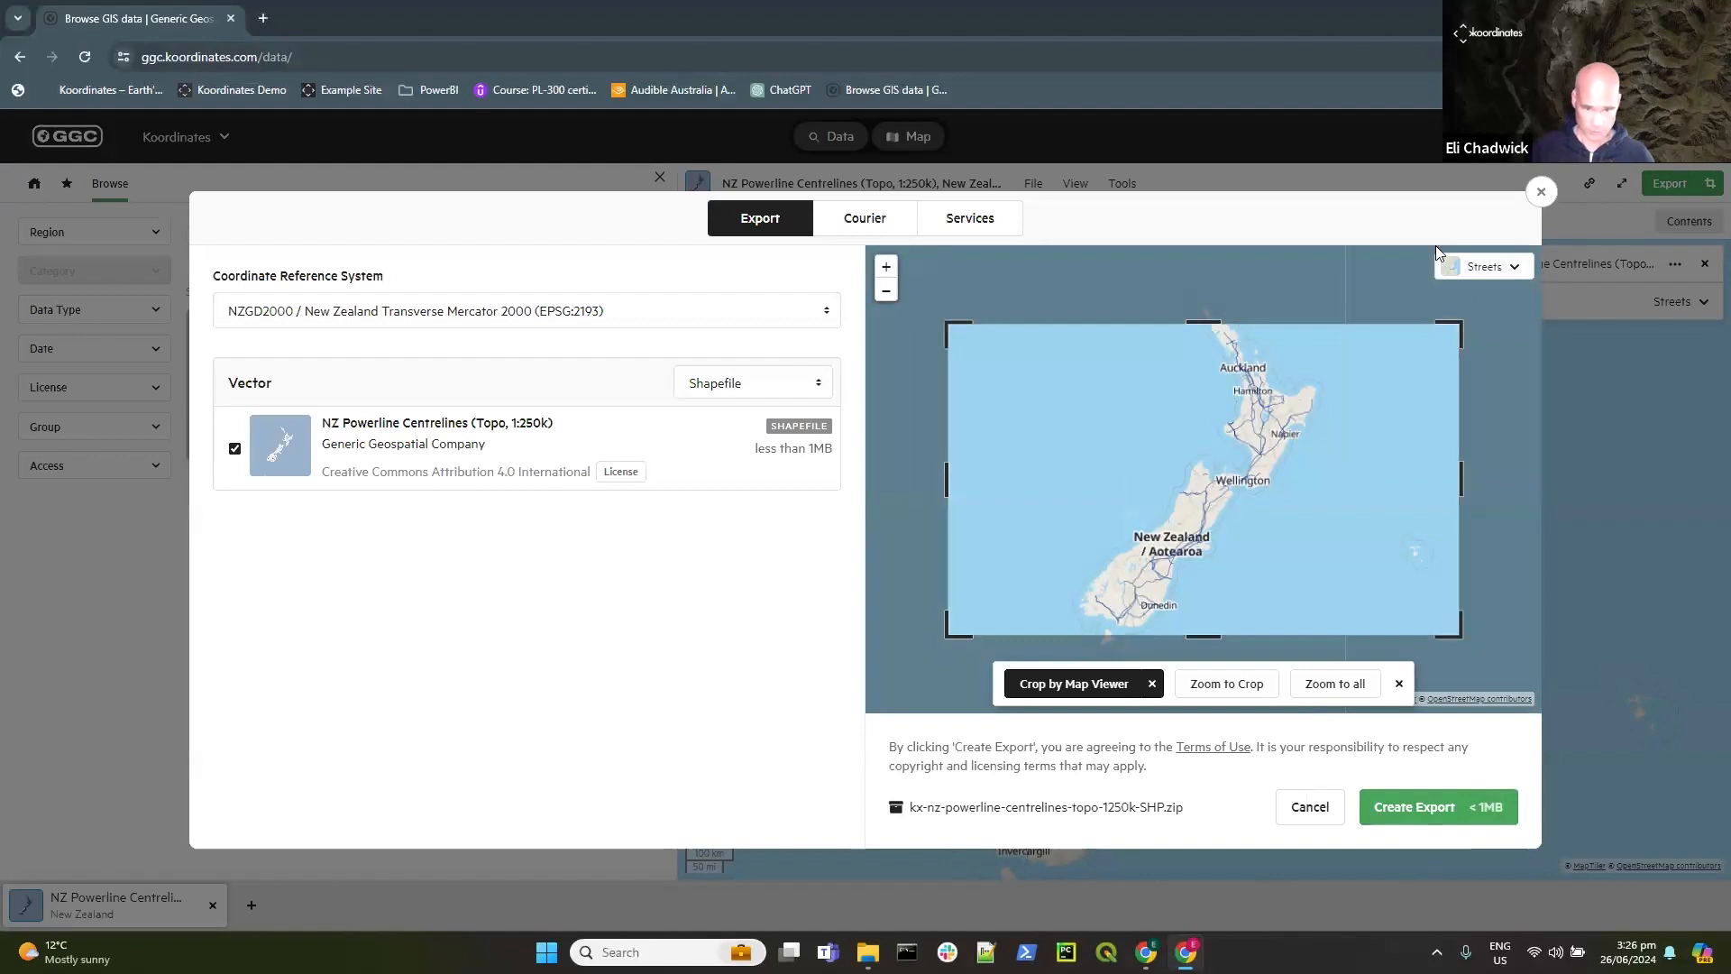
{"action": "left_click", "coordinate": [819, 390]}
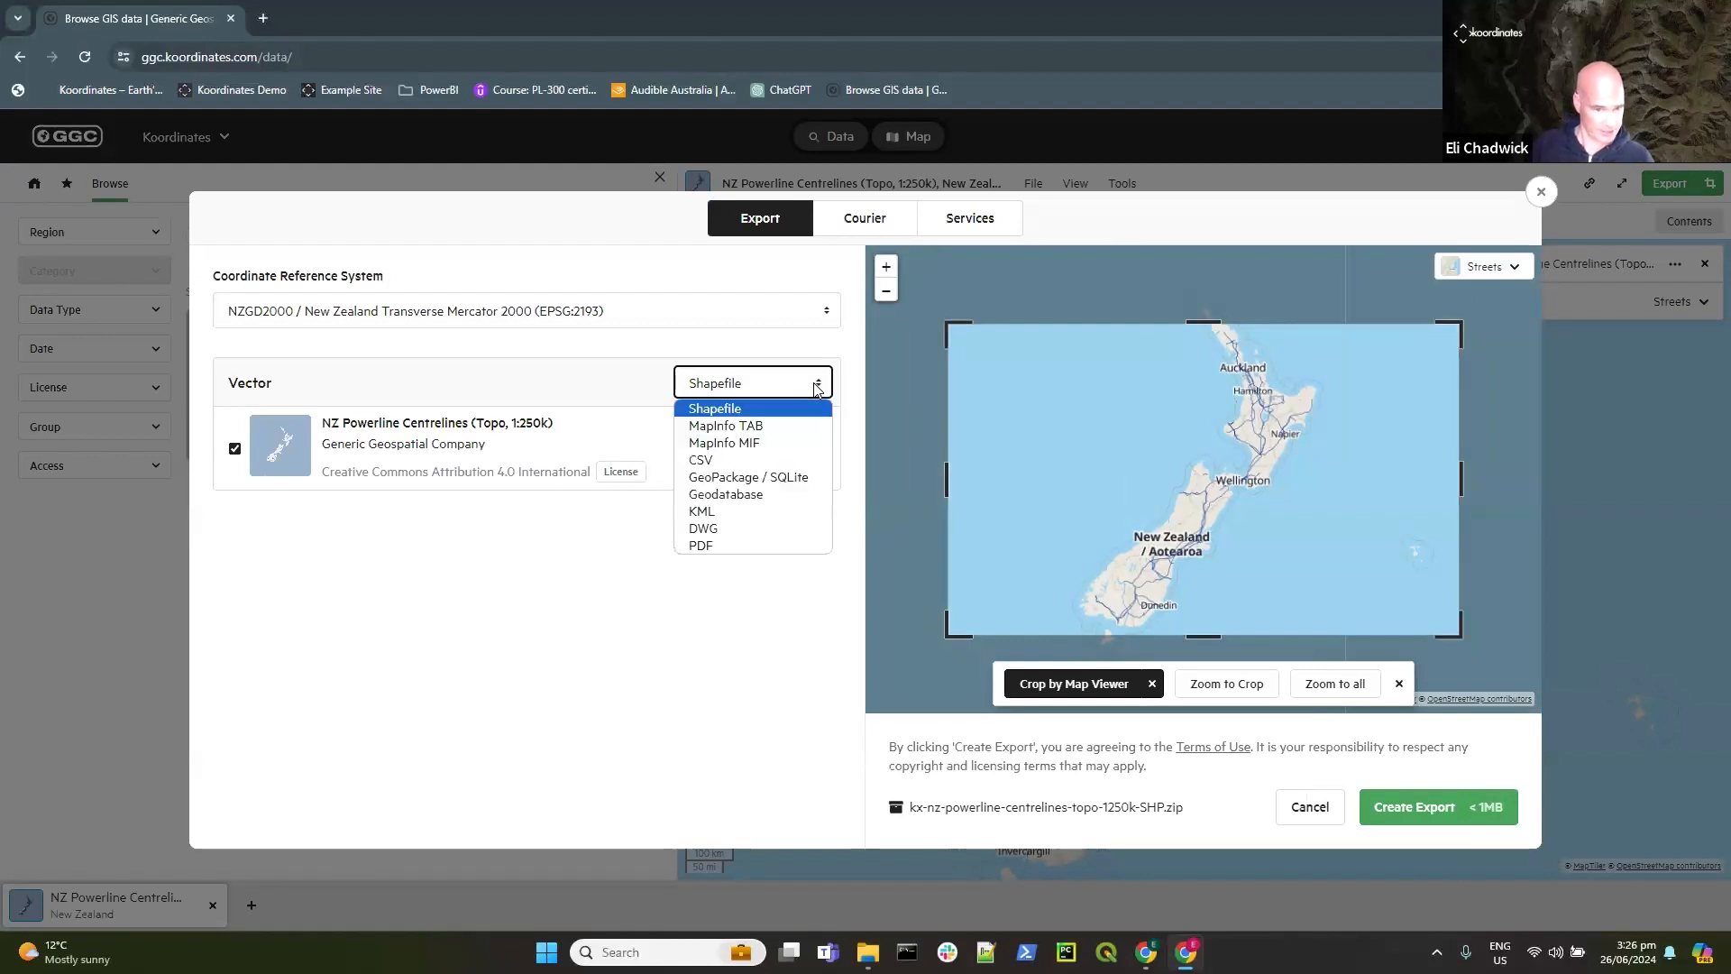
{"action": "left_click", "coordinate": [816, 398]}
{"action": "left_click", "coordinate": [564, 323]}
{"action": "left_click", "coordinate": [563, 336]}
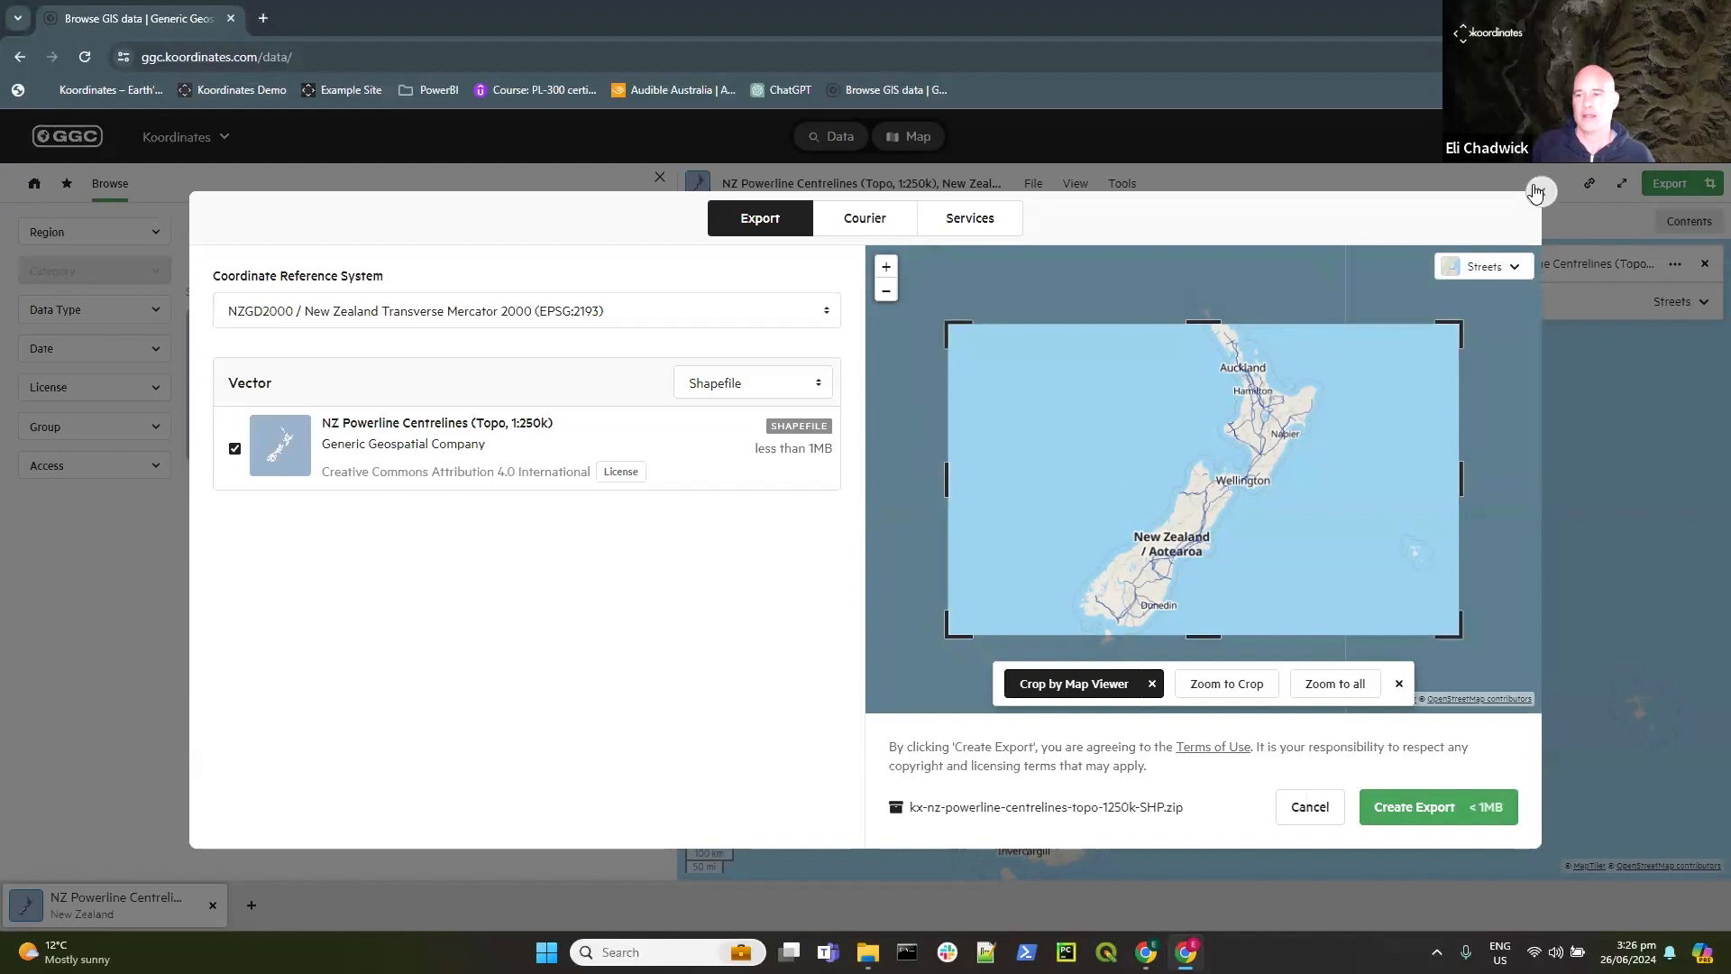
{"action": "left_click", "coordinate": [1540, 191]}
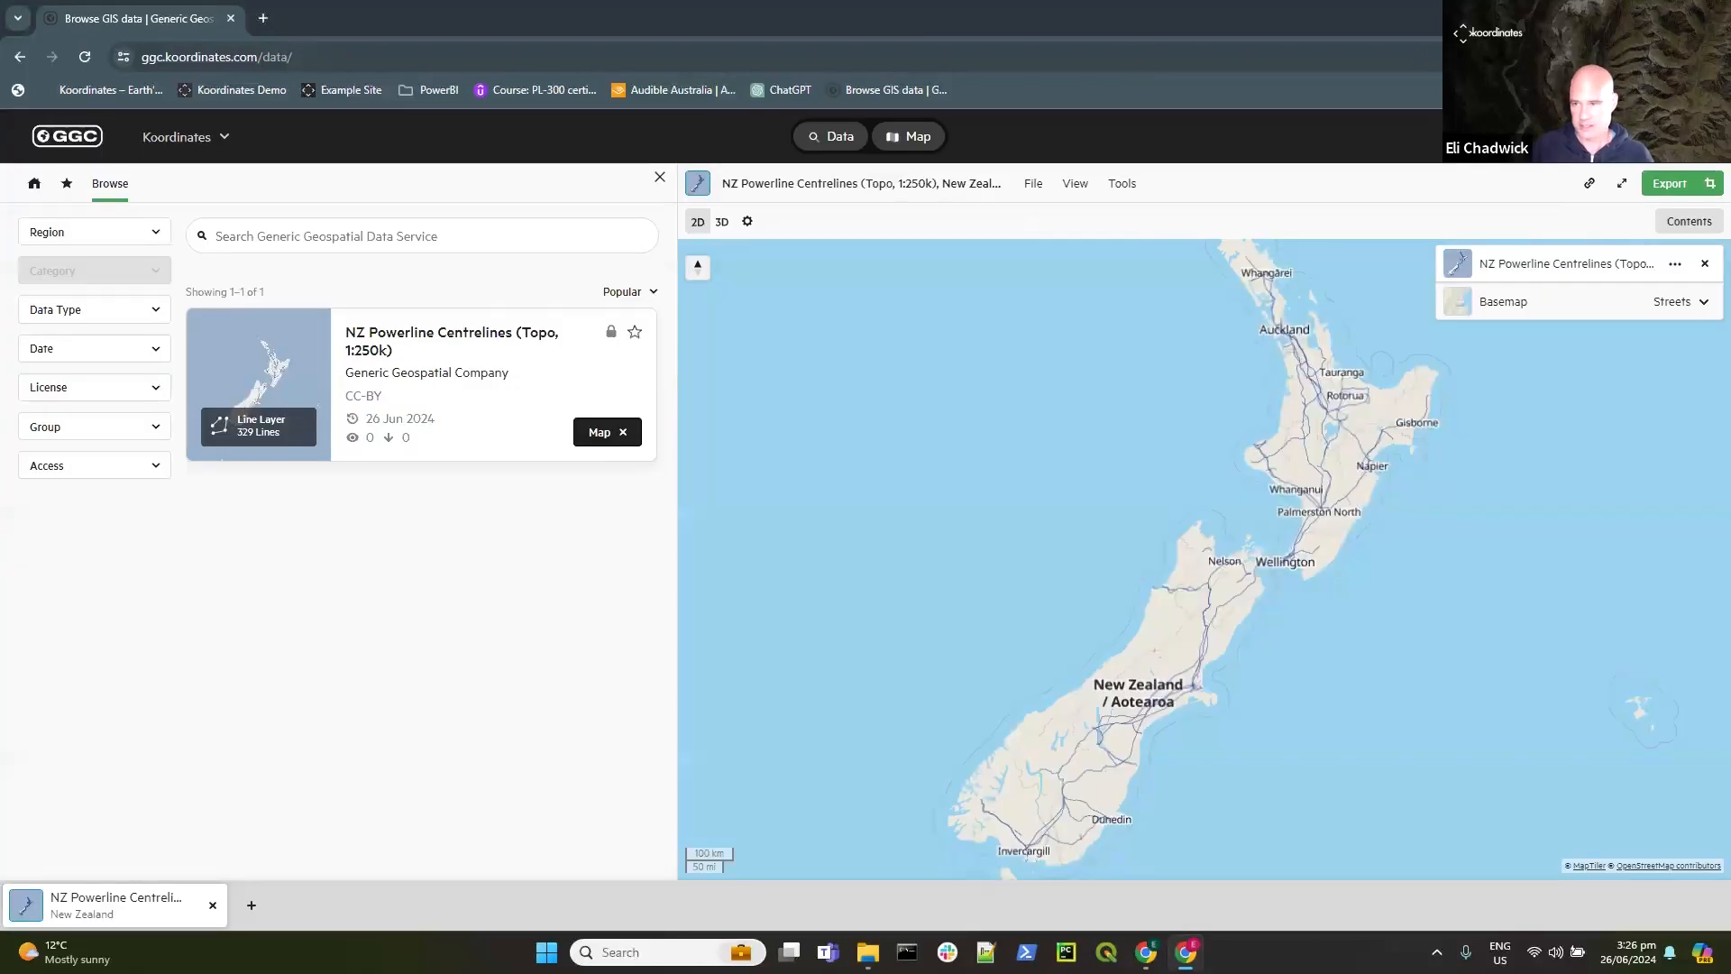
Step: Return to the administrator's browser window and filter the data catalogue by the REST group
{"action": "key", "text": "super+Down"}
{"action": "left_click", "coordinate": [70, 54]}
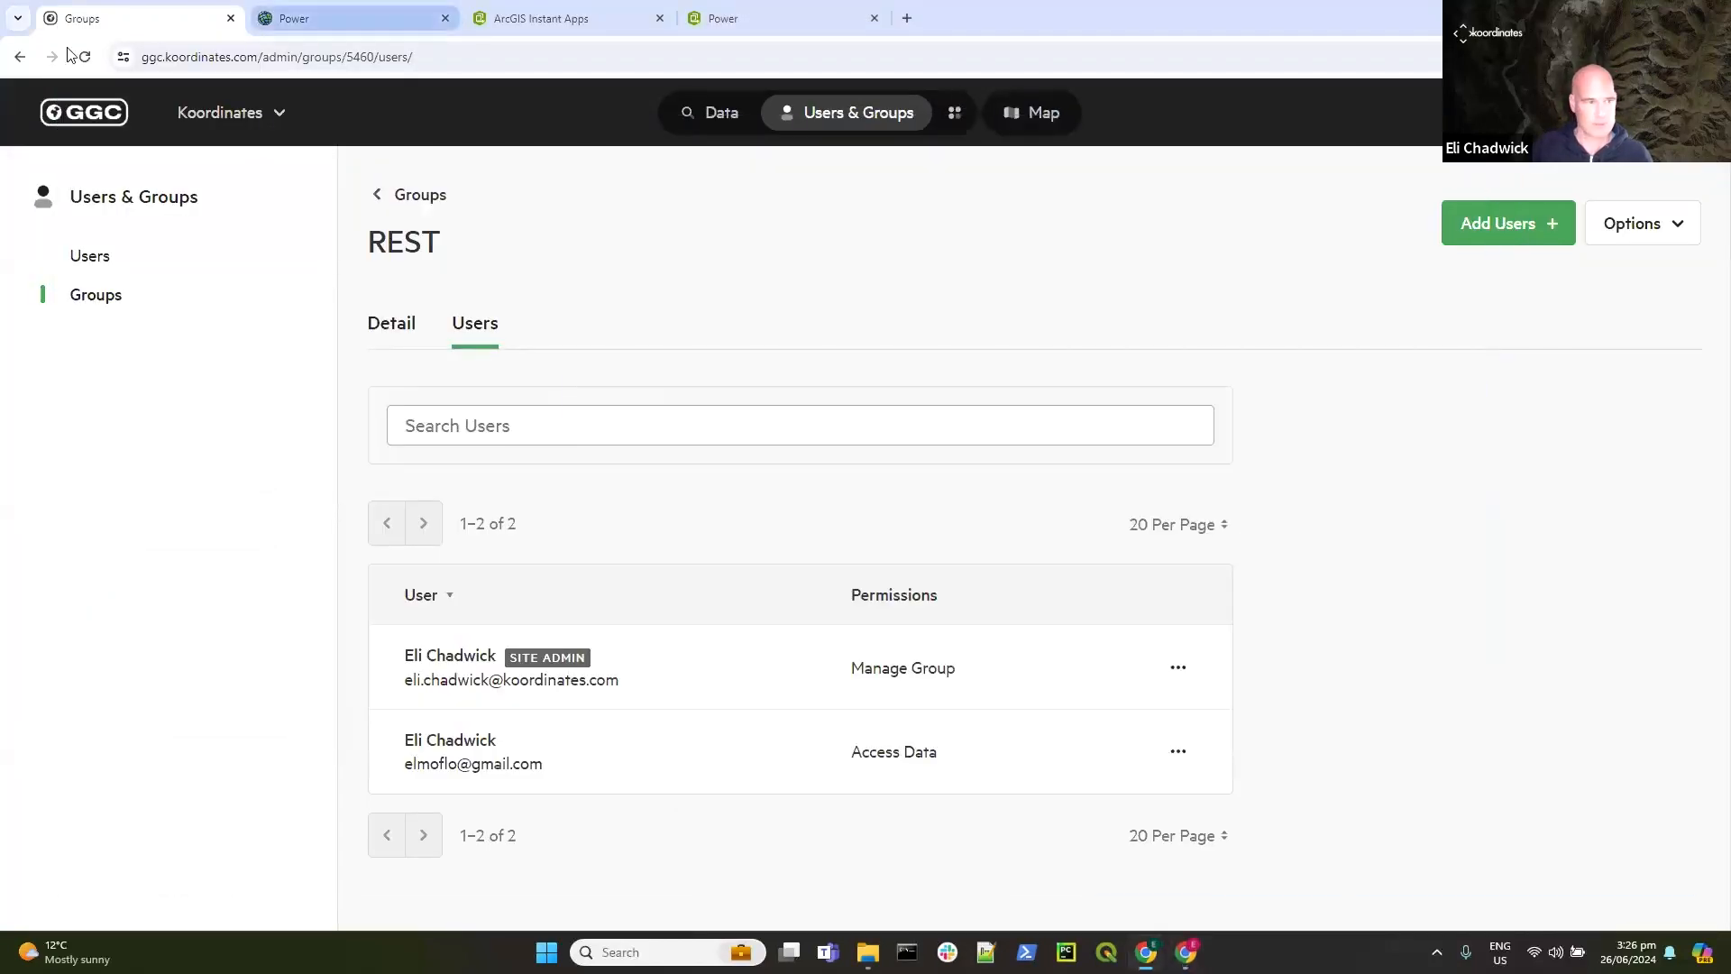
{"action": "left_click", "coordinate": [709, 113]}
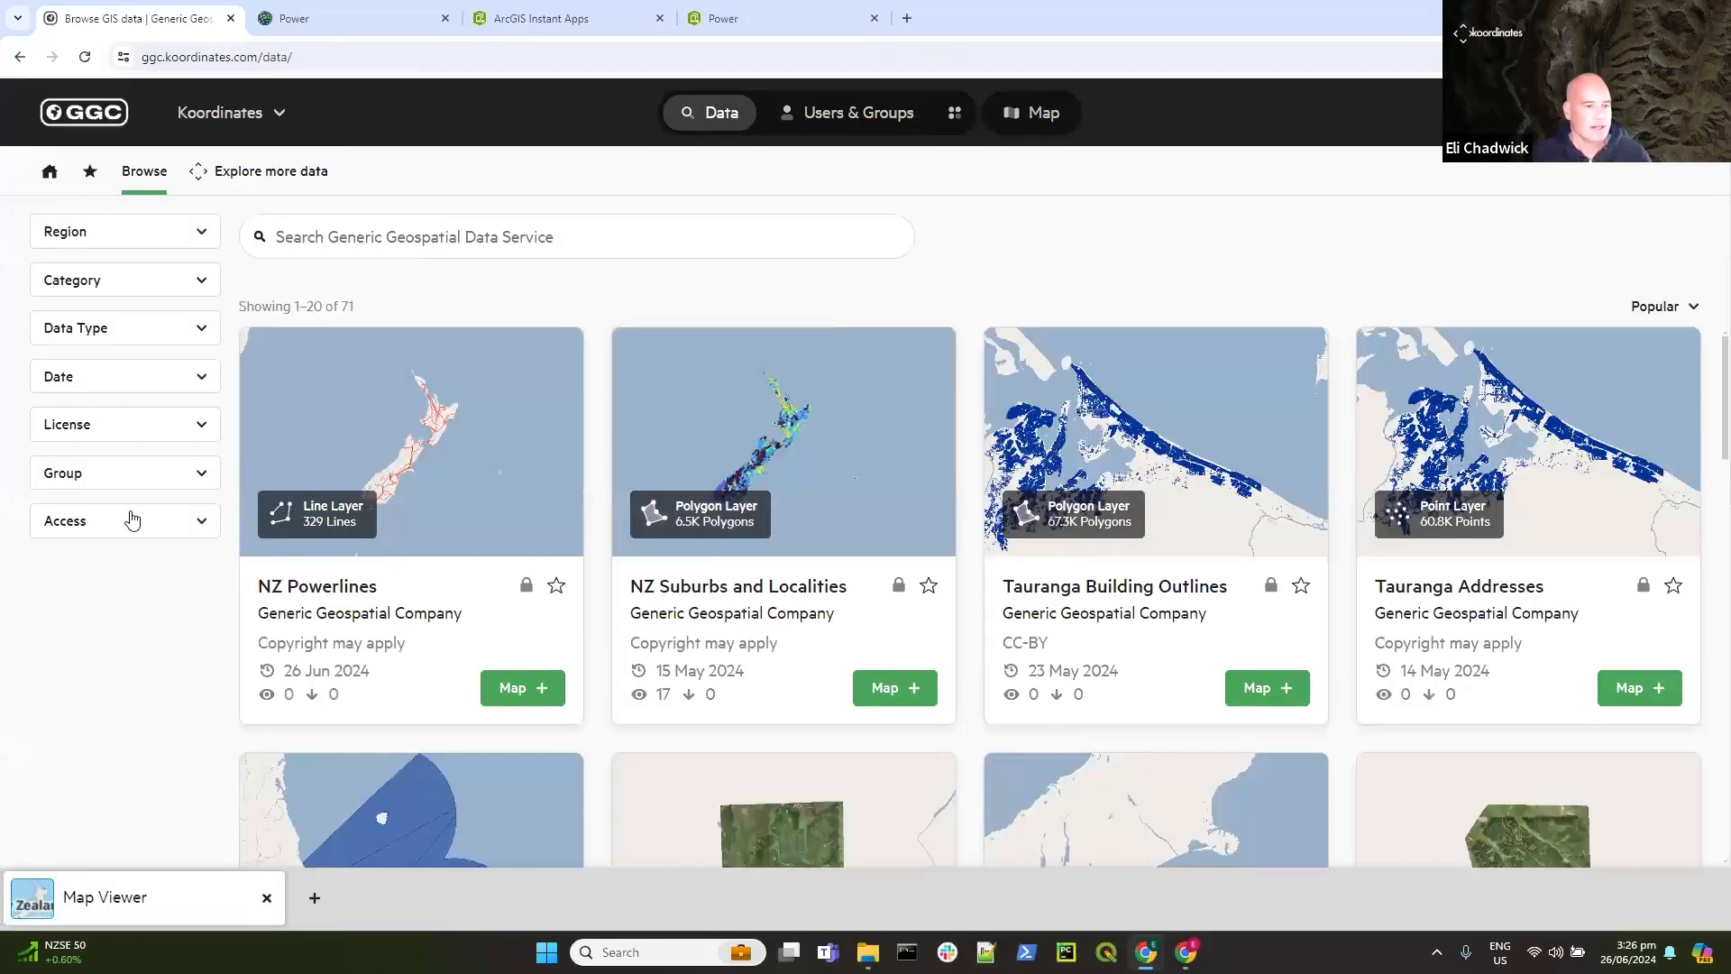
{"action": "left_click", "coordinate": [201, 477]}
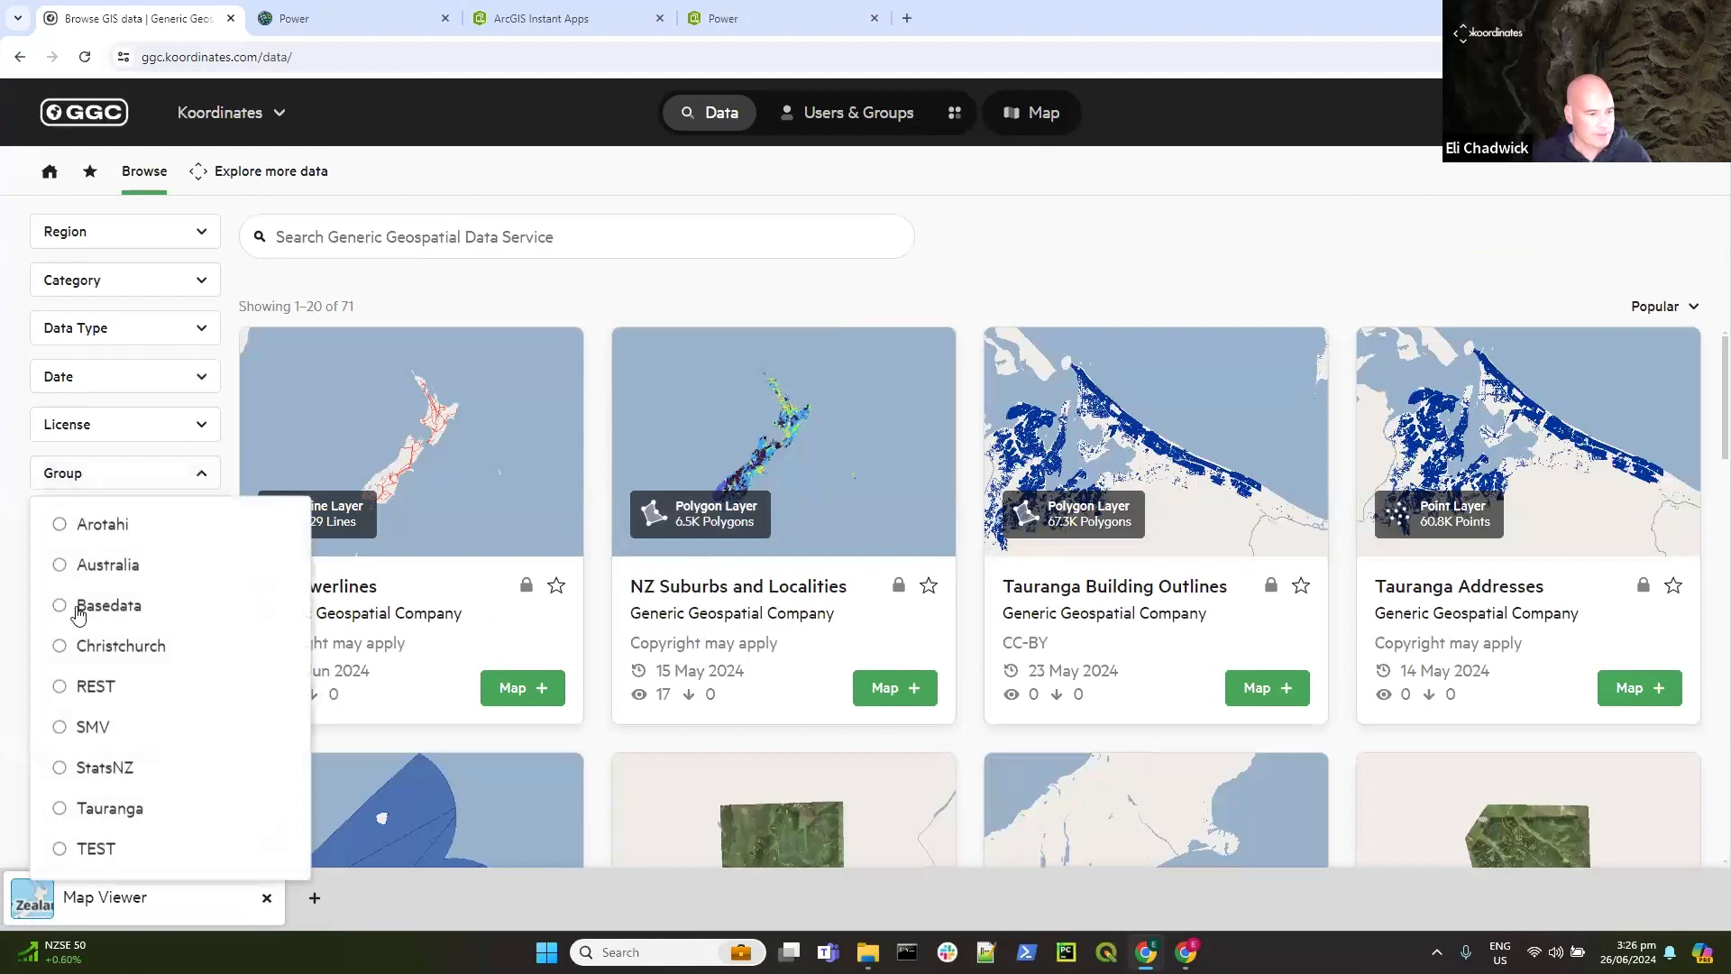
{"action": "left_click", "coordinate": [60, 687]}
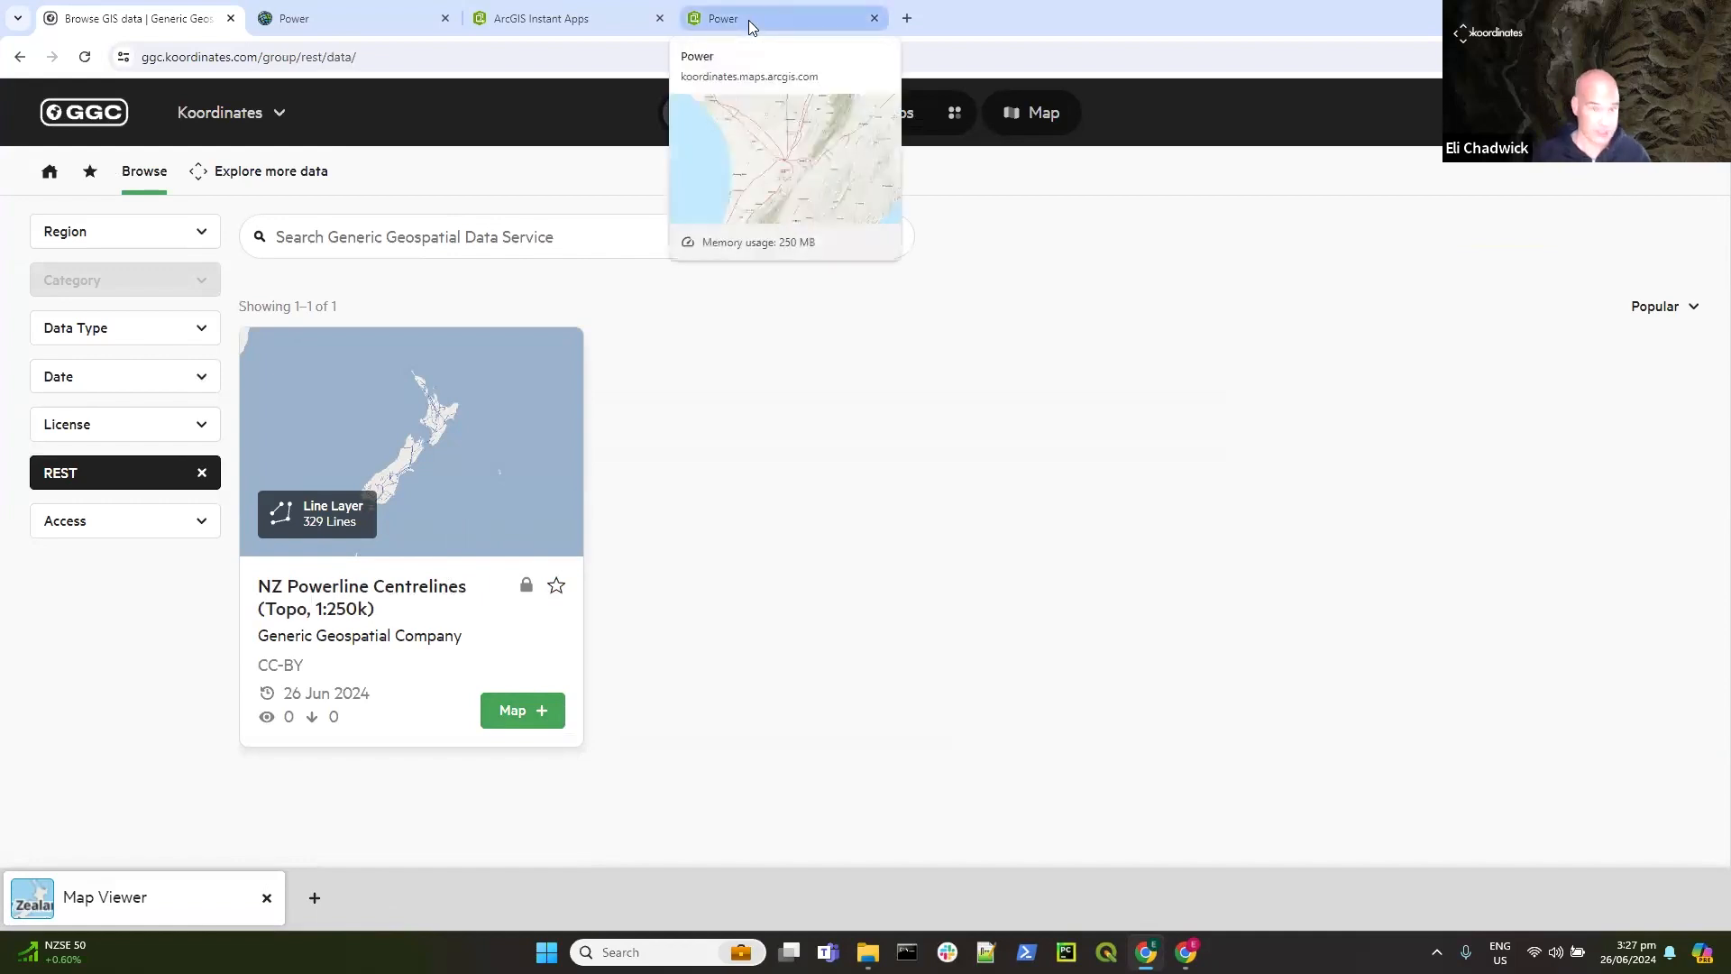
Step: Clear the REST group filter and sort the data catalogue by Recently Added
{"action": "left_click", "coordinate": [201, 475]}
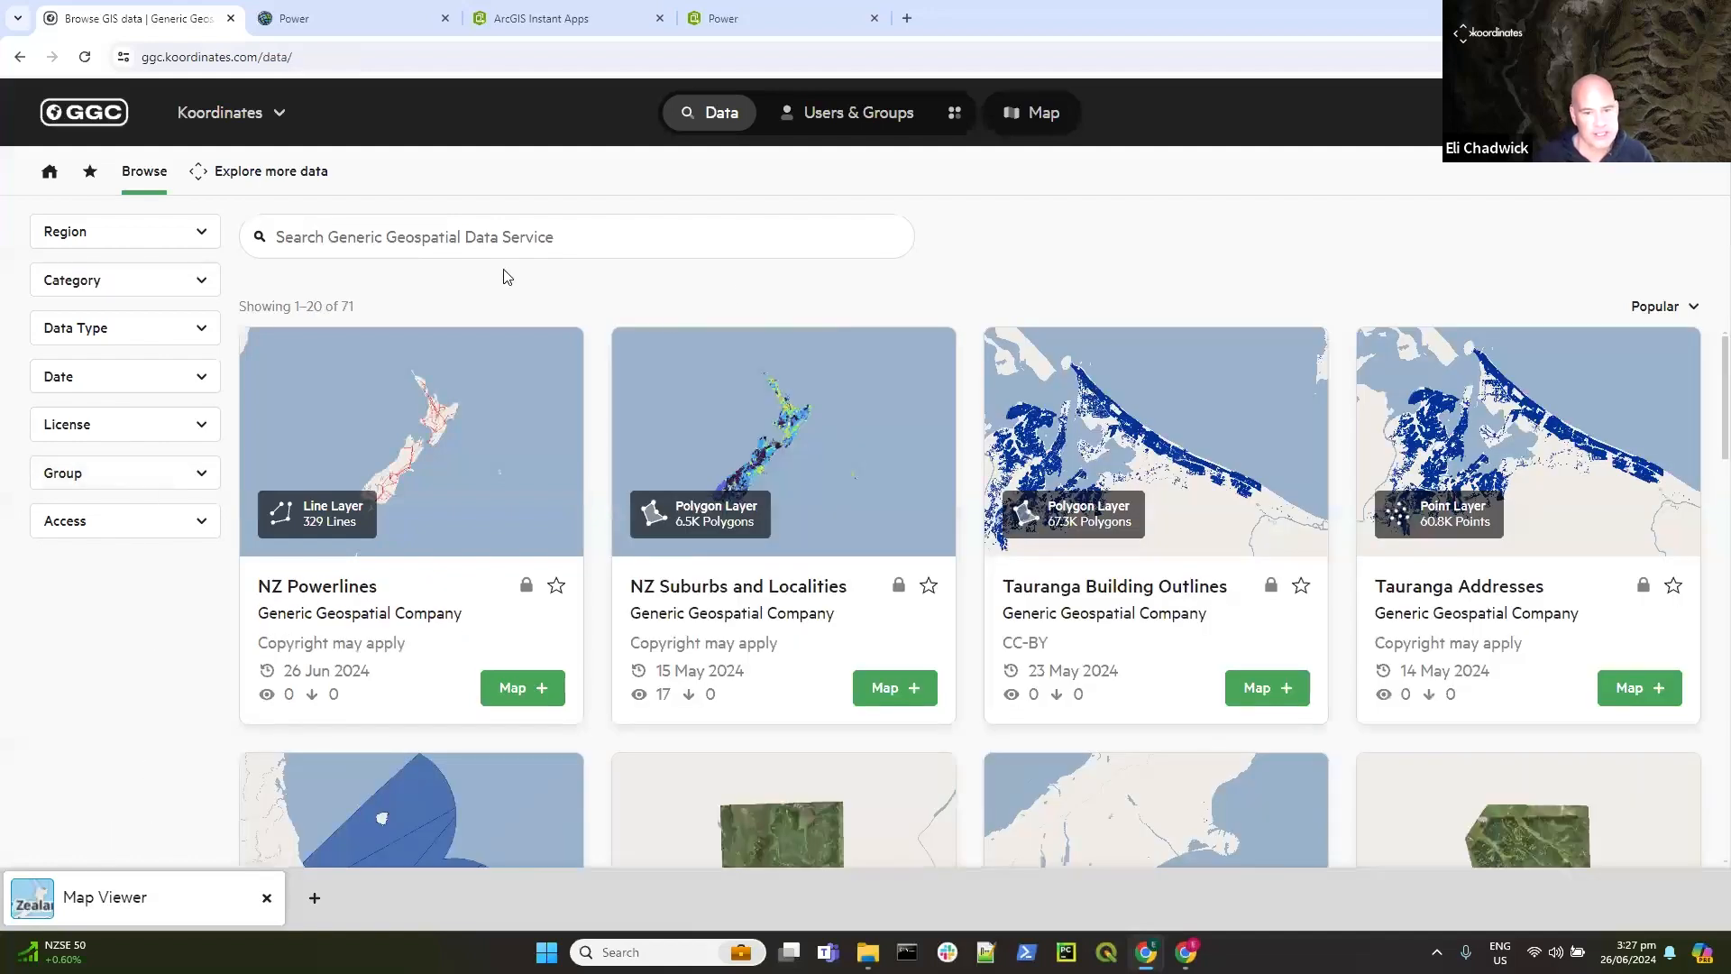
{"action": "left_click", "coordinate": [1682, 307]}
{"action": "left_click", "coordinate": [1557, 433]}
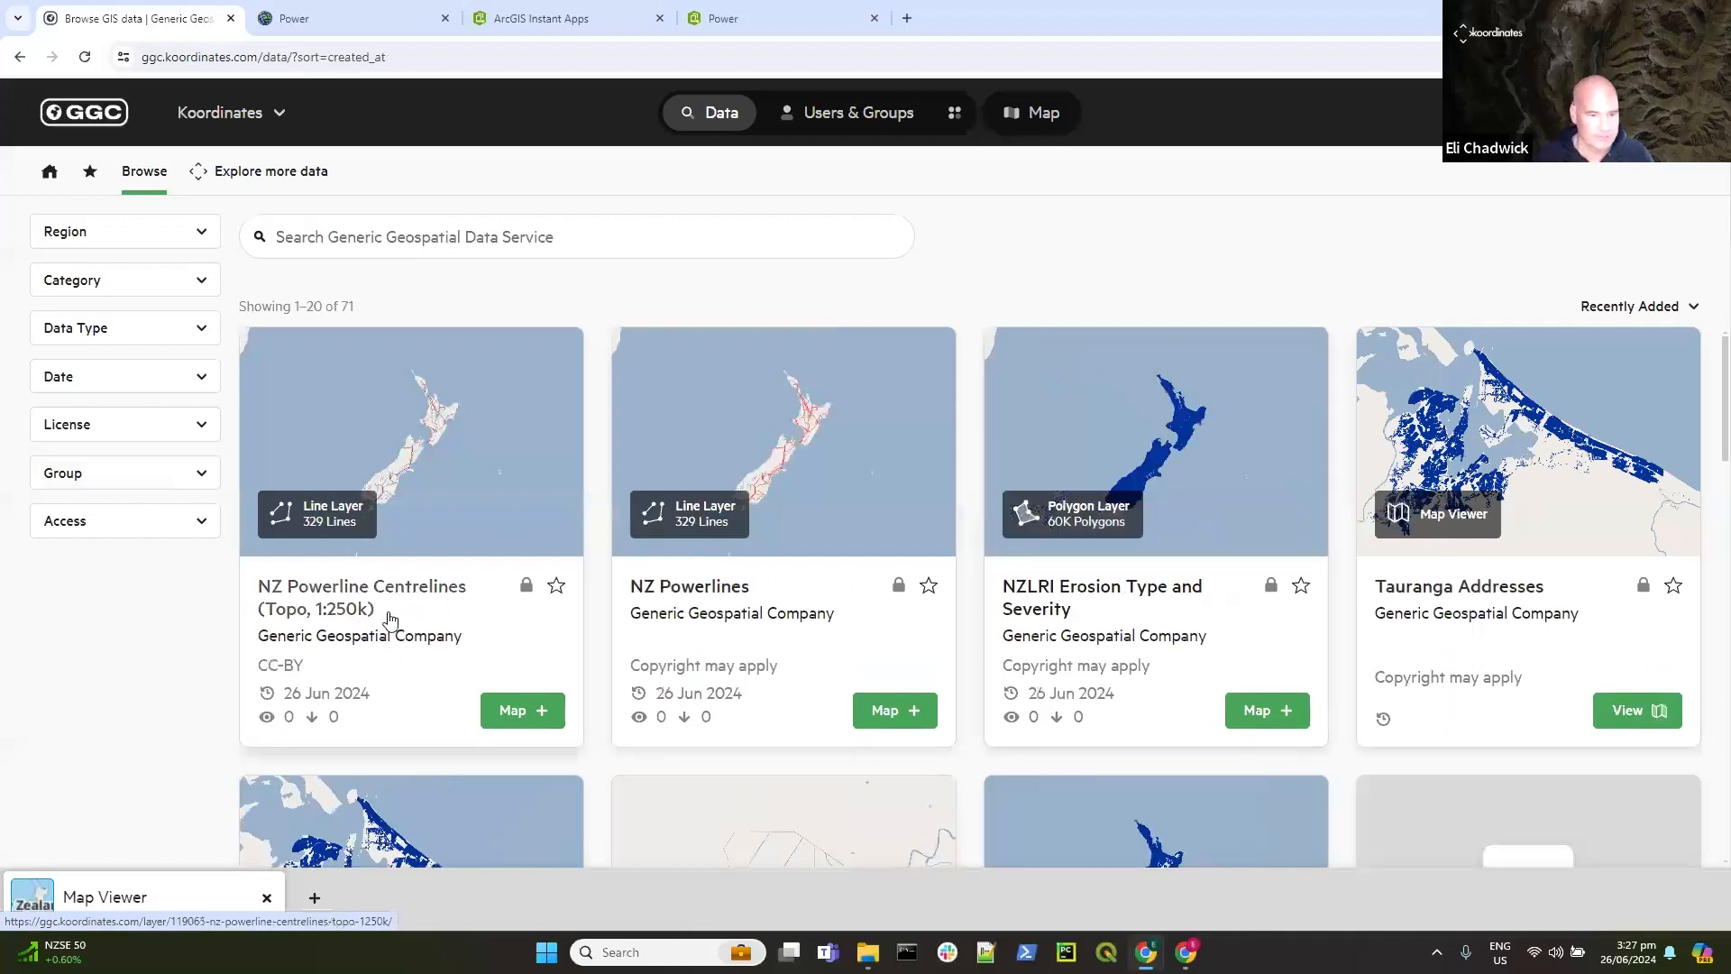
Step: Add NZ Powerline Centrelines (Topo, 1:250k) to the map and hide the data catalogue to view the map at full width
{"action": "left_click", "coordinate": [507, 709]}
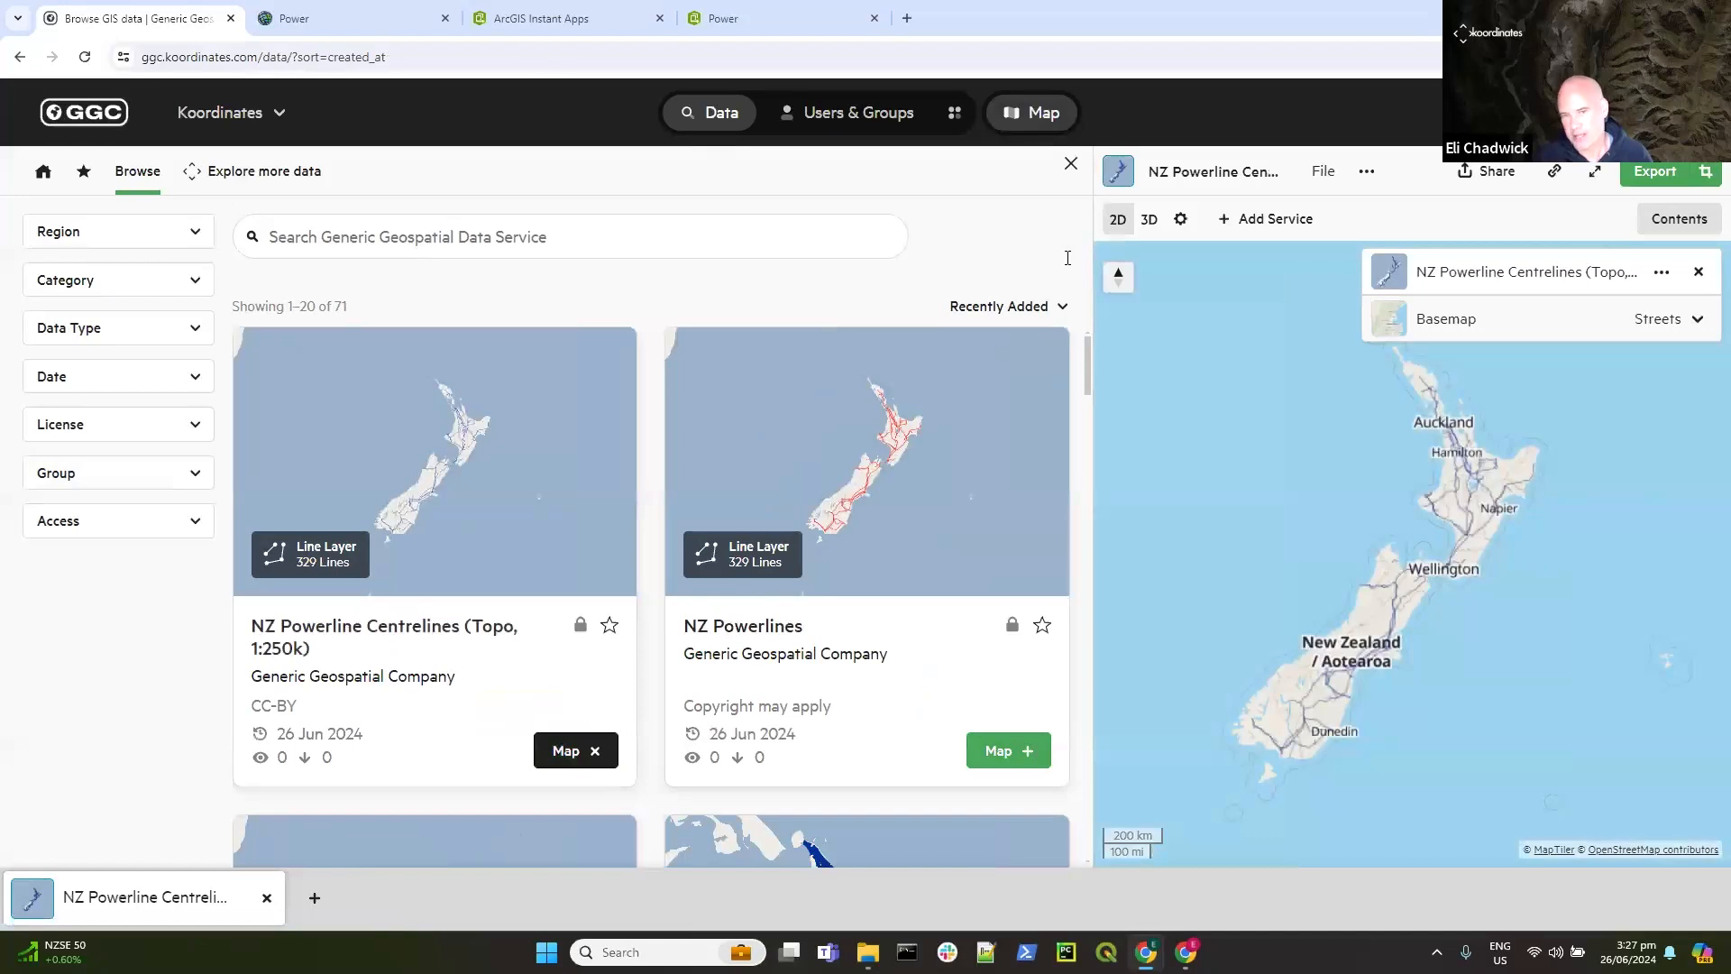
{"action": "left_click", "coordinate": [716, 115]}
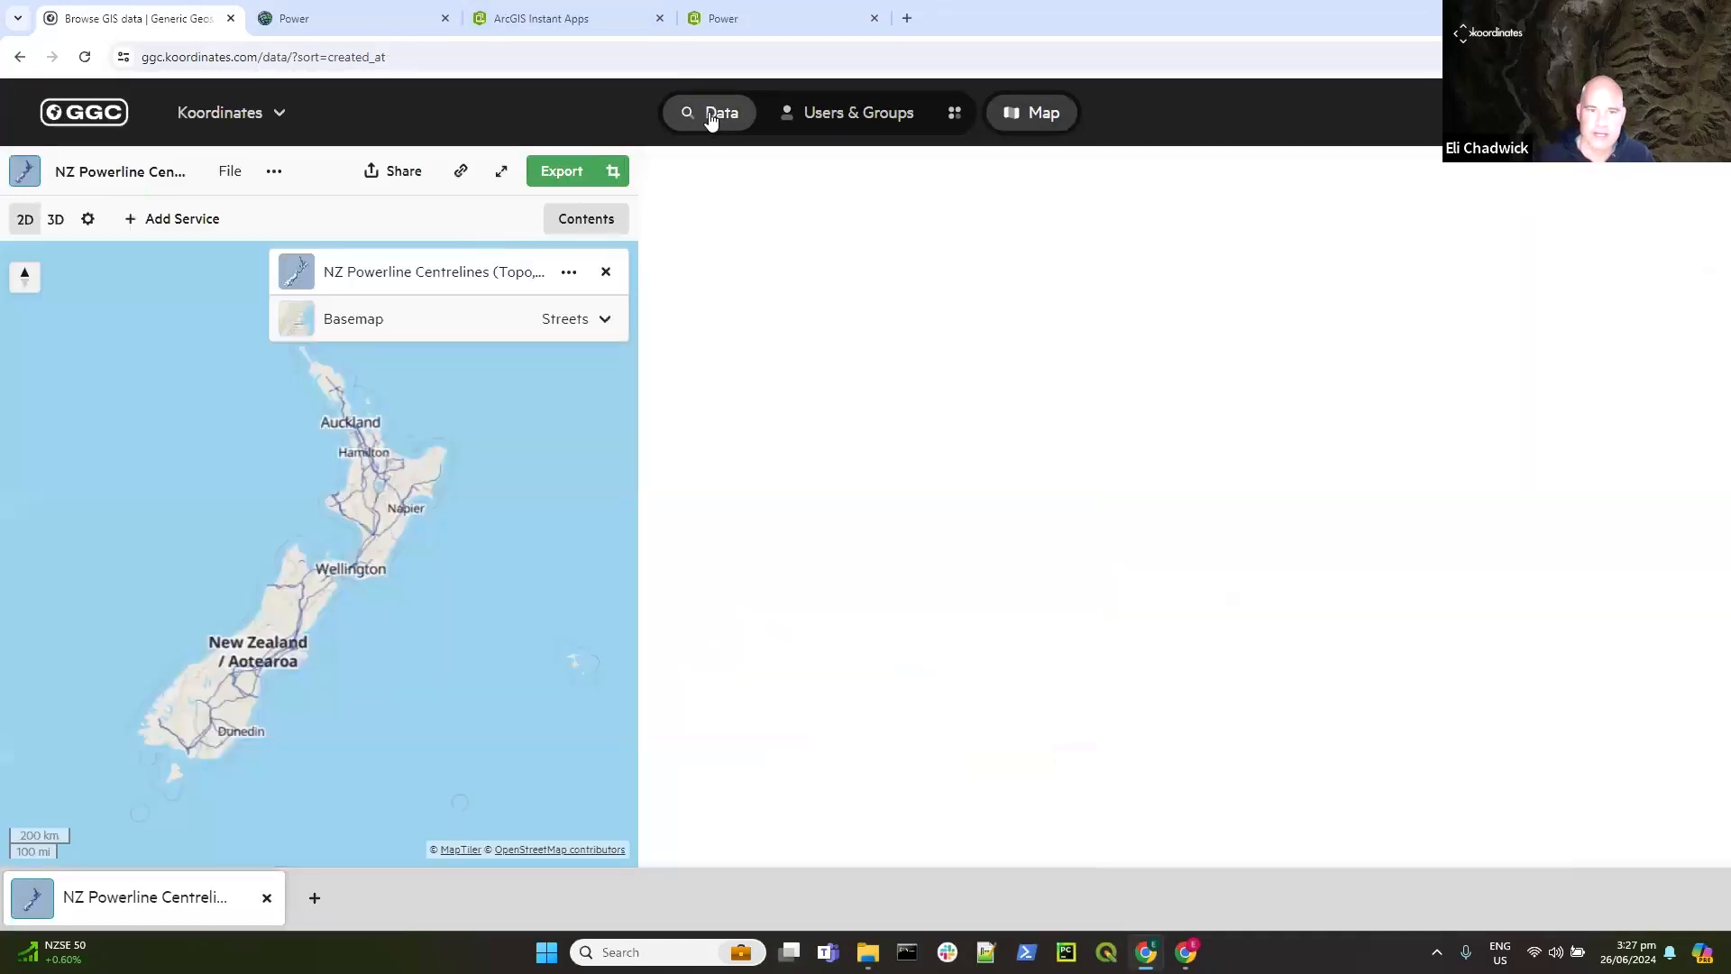
{"action": "scroll", "coordinate": [873, 500], "scroll_direction": "up", "scroll_amount": 1}
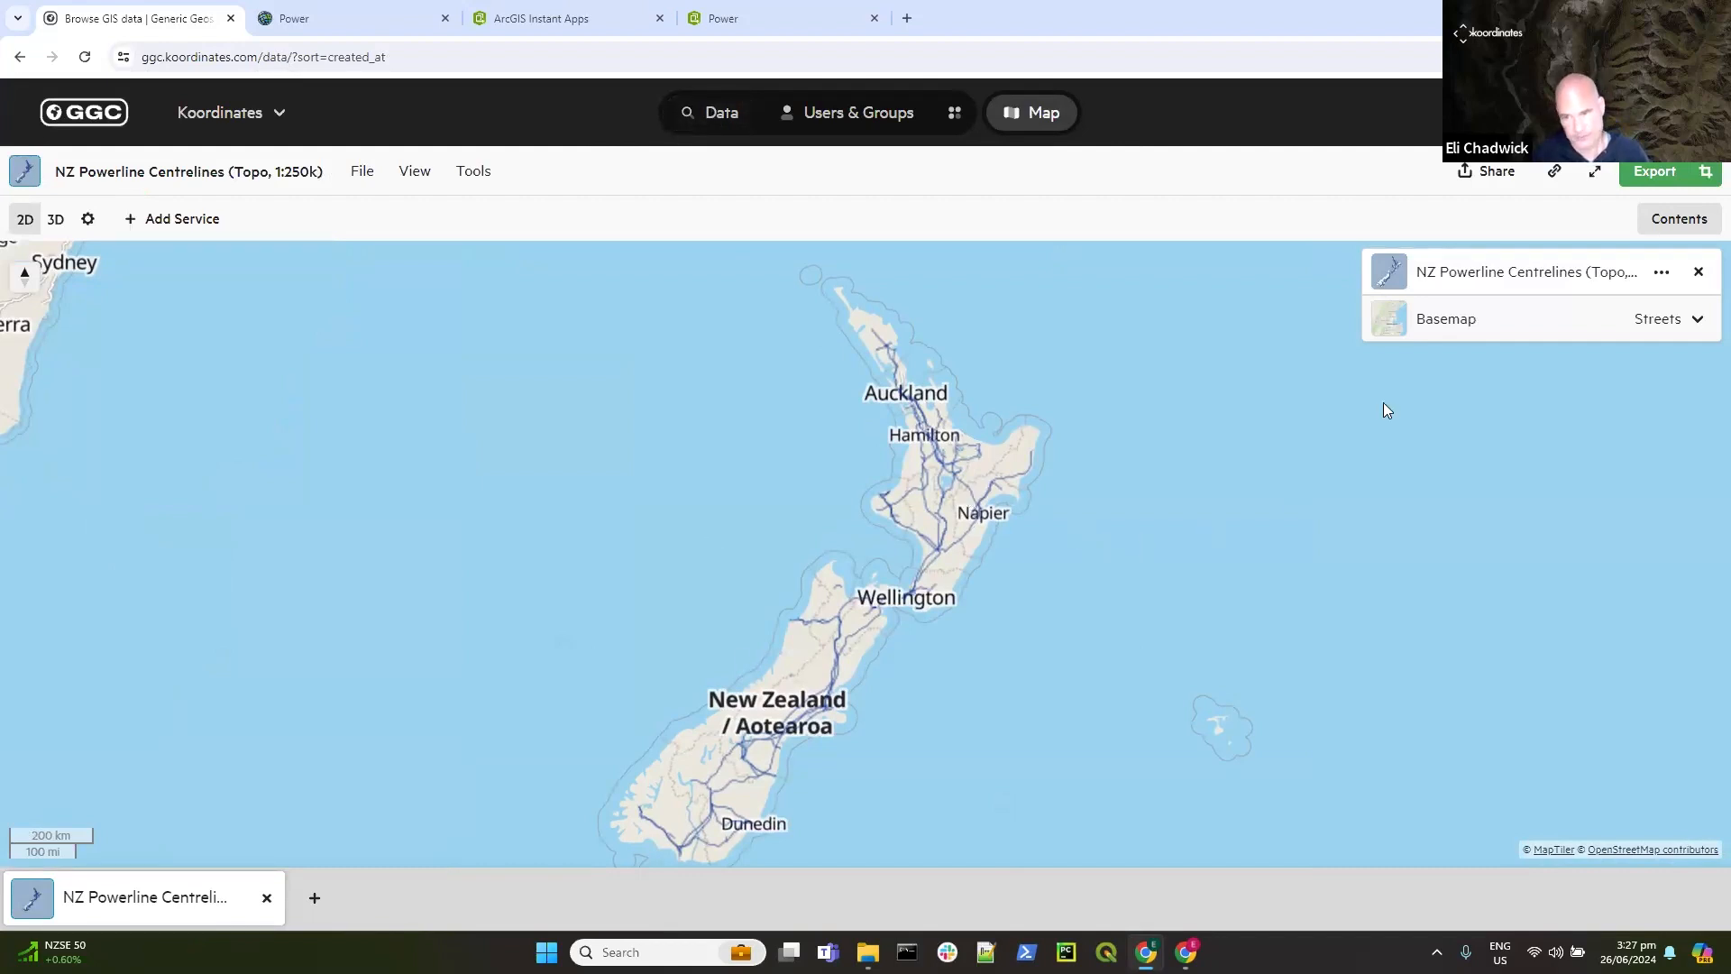
Step: Show the powerline map in 3D with the Satellite basemap and inspect the terrain around New Plymouth and Whanganui
{"action": "left_click", "coordinate": [55, 219]}
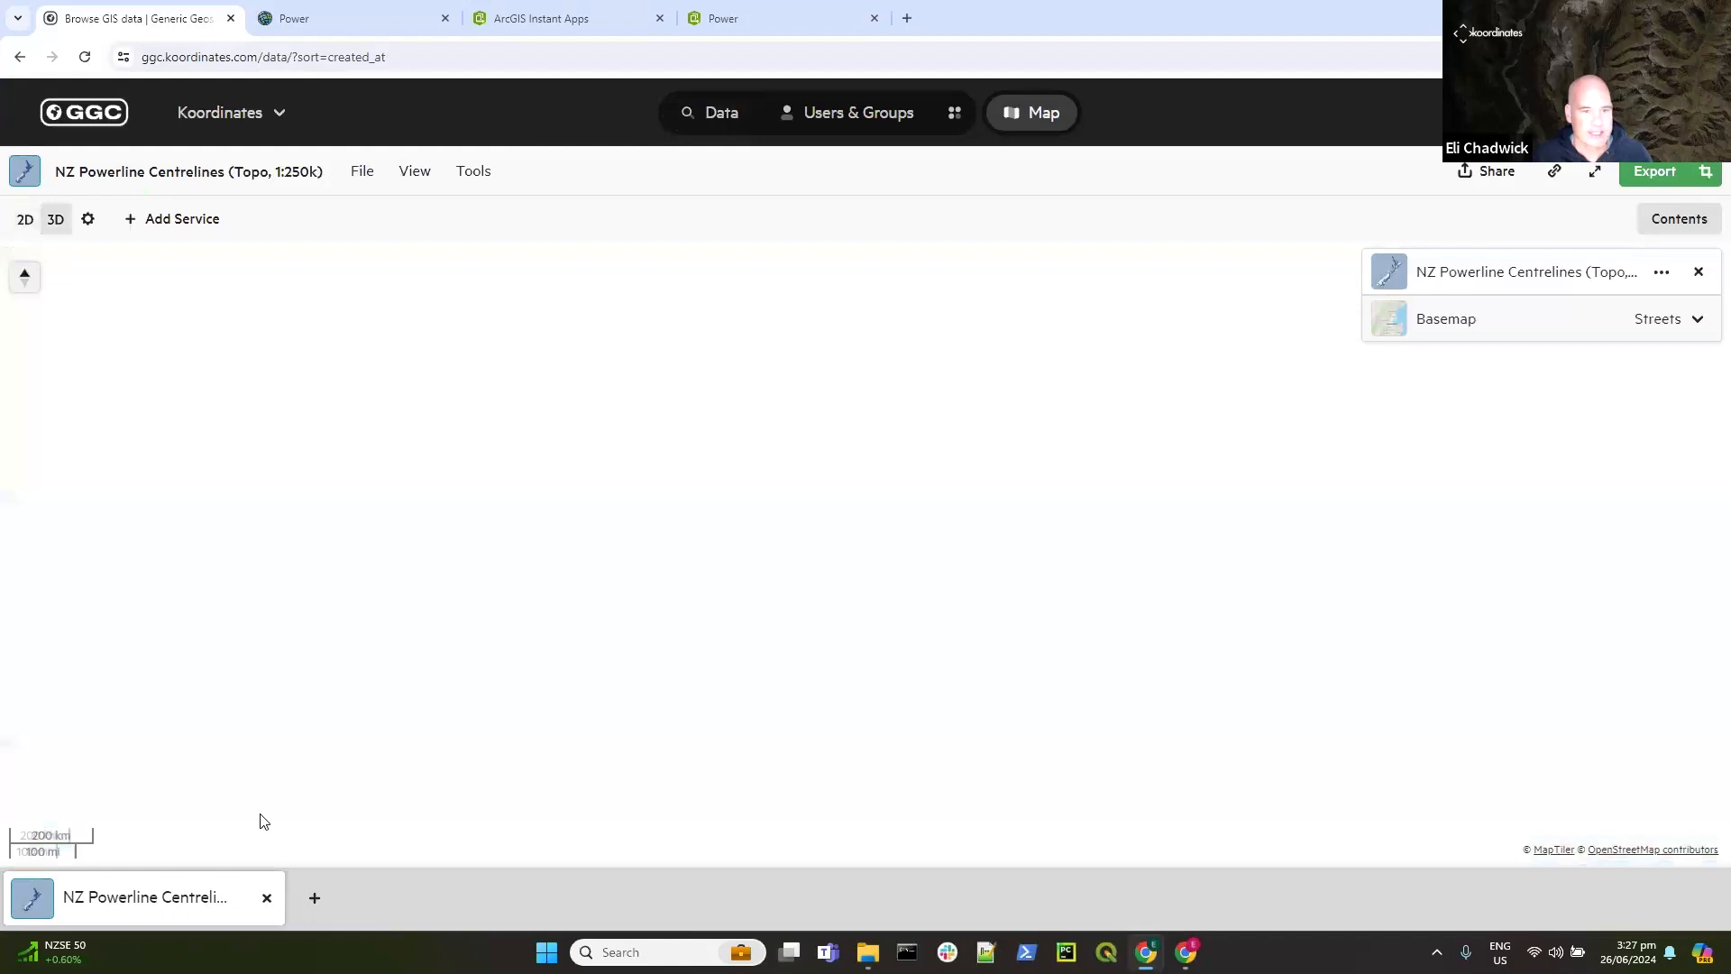
{"action": "scroll", "coordinate": [968, 550], "scroll_direction": "up", "scroll_amount": 4}
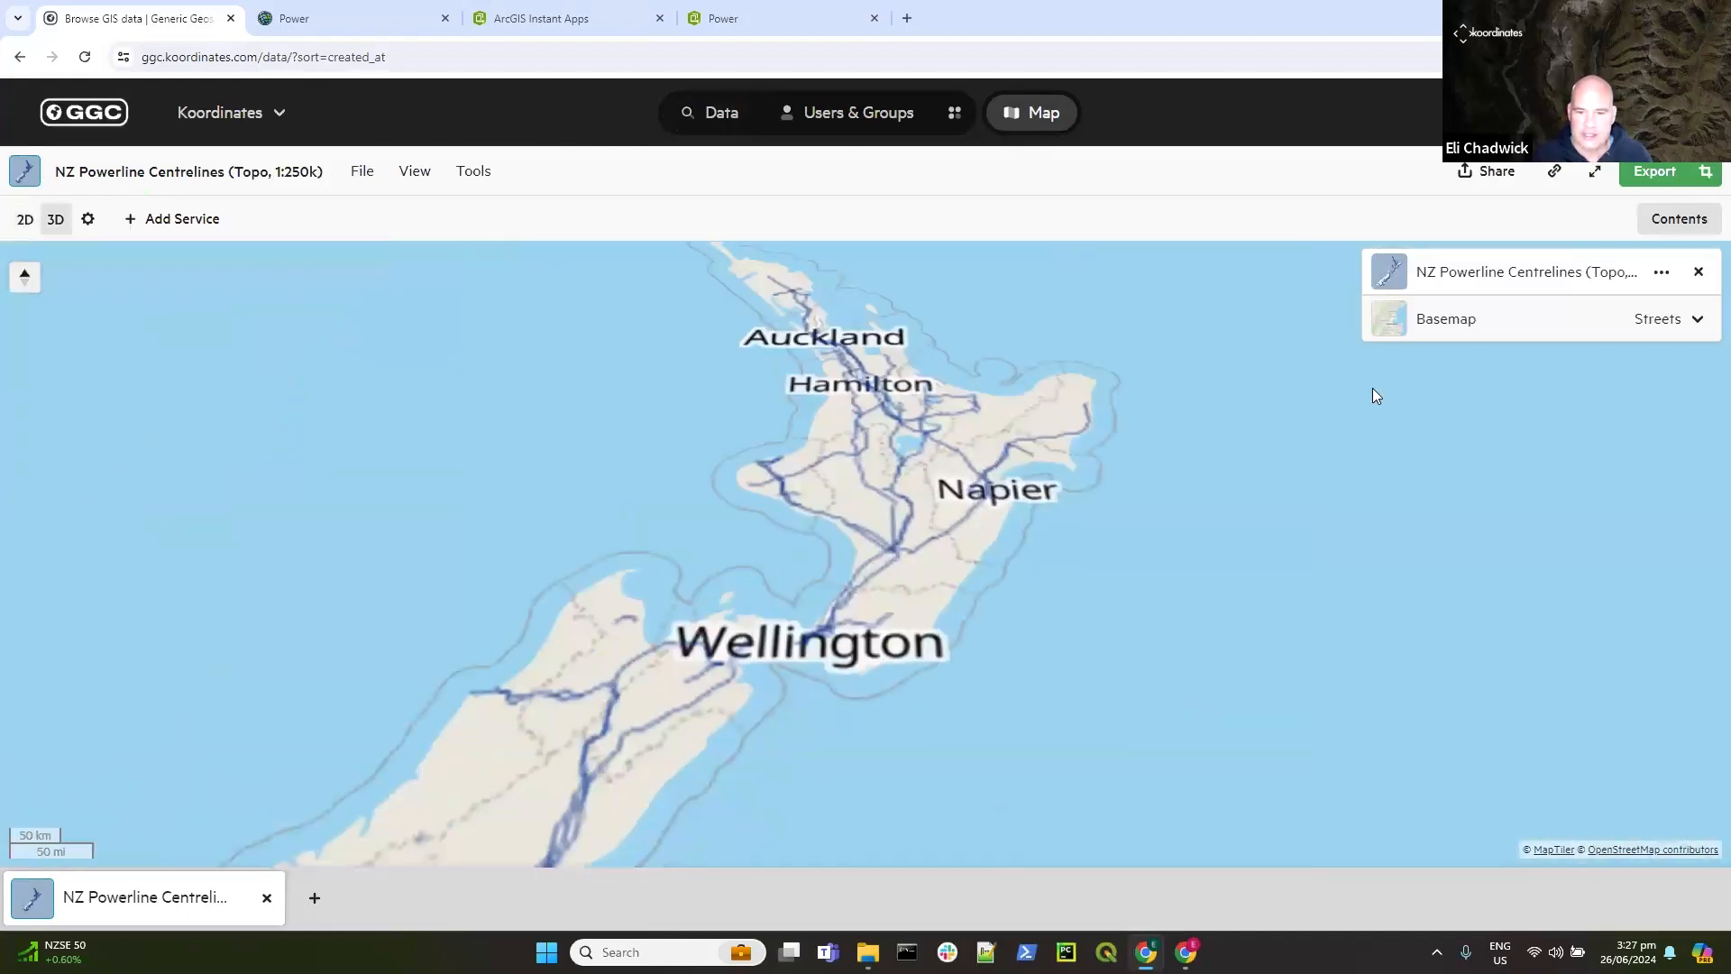
{"action": "left_click", "coordinate": [1665, 321]}
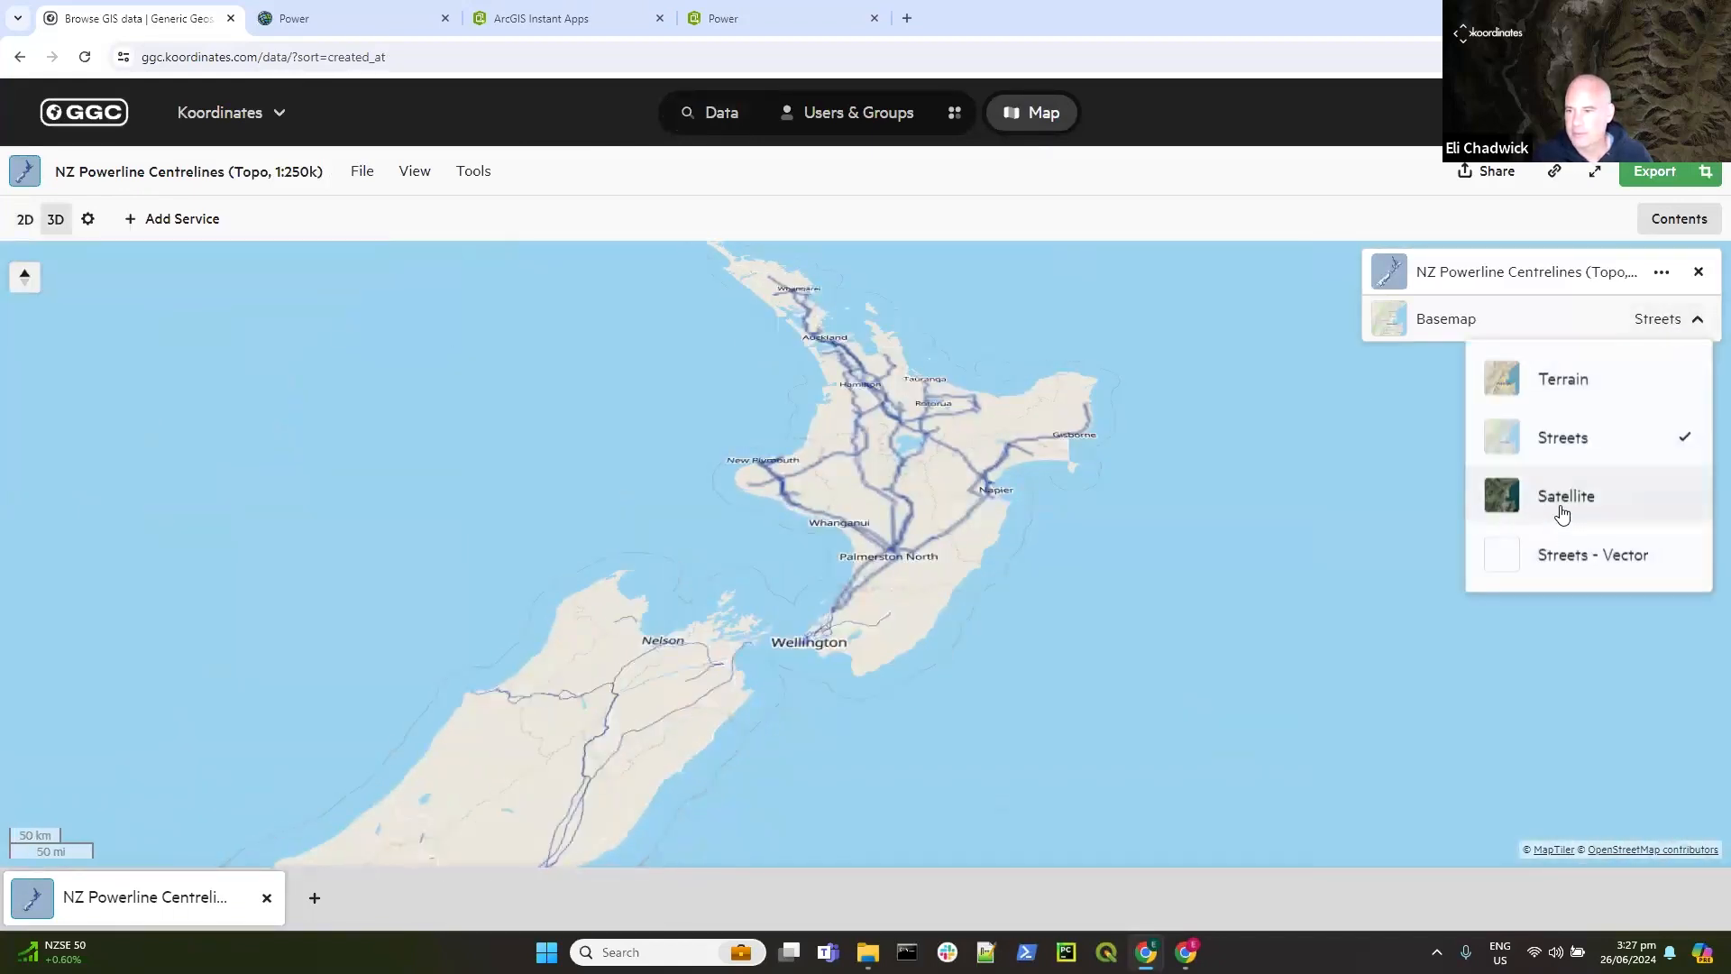
{"action": "left_click", "coordinate": [1551, 498]}
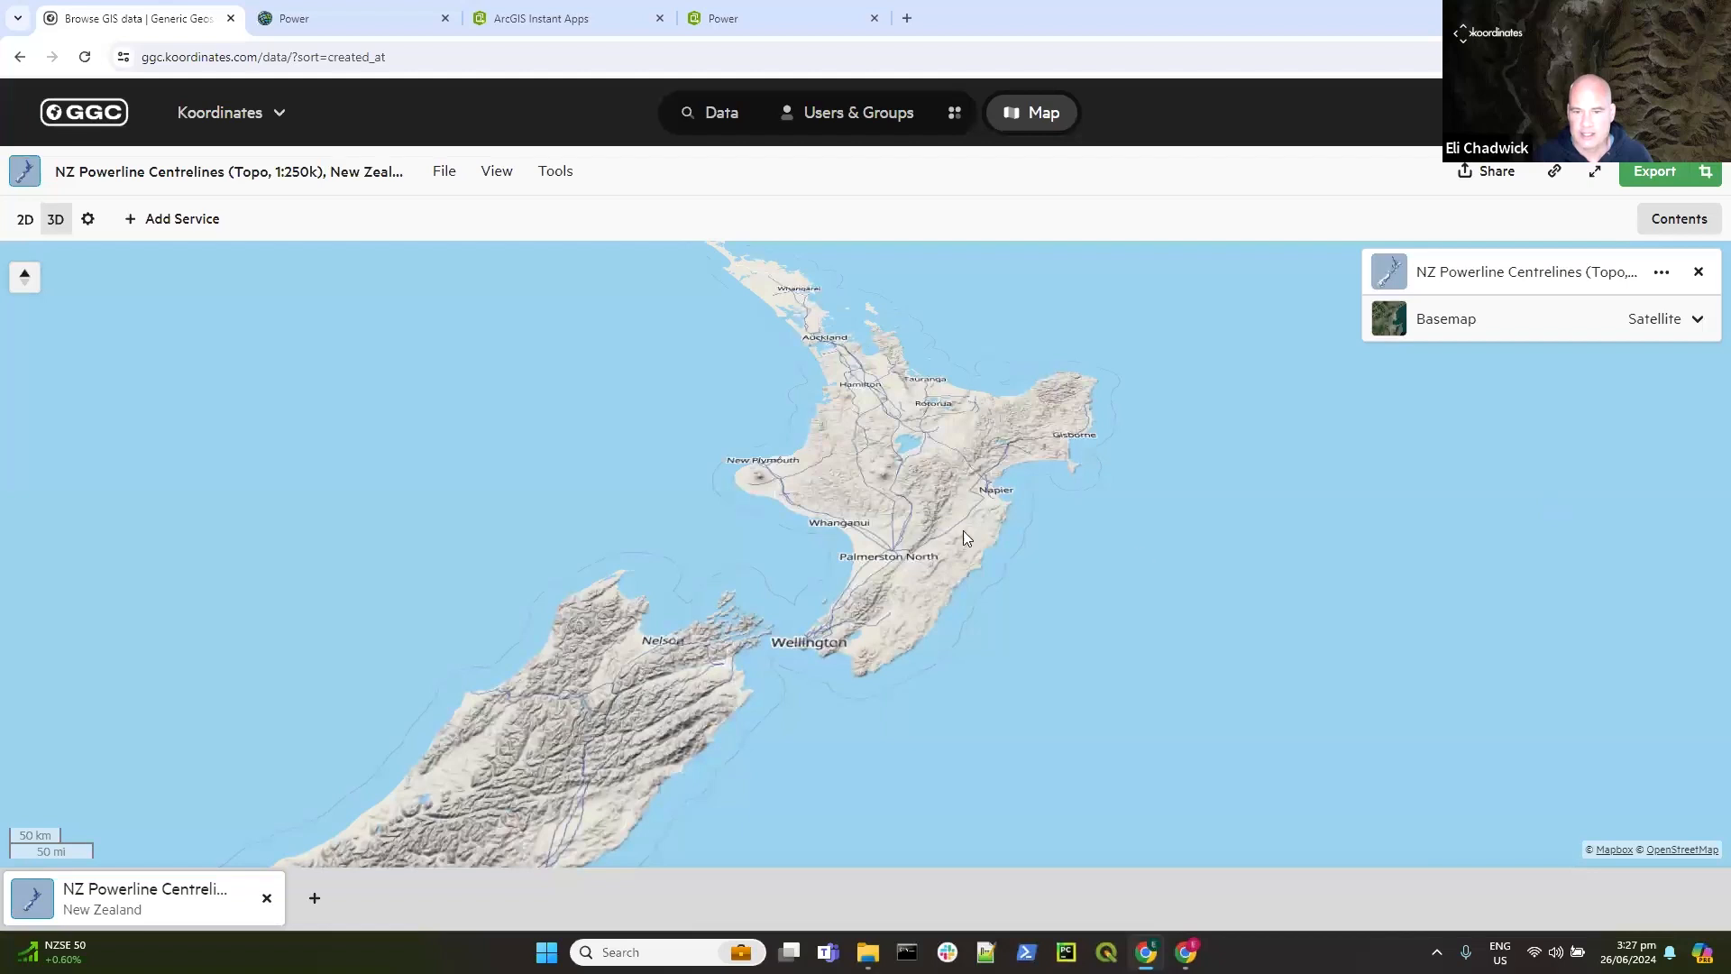
{"action": "scroll", "coordinate": [878, 501], "scroll_direction": "up", "scroll_amount": 3}
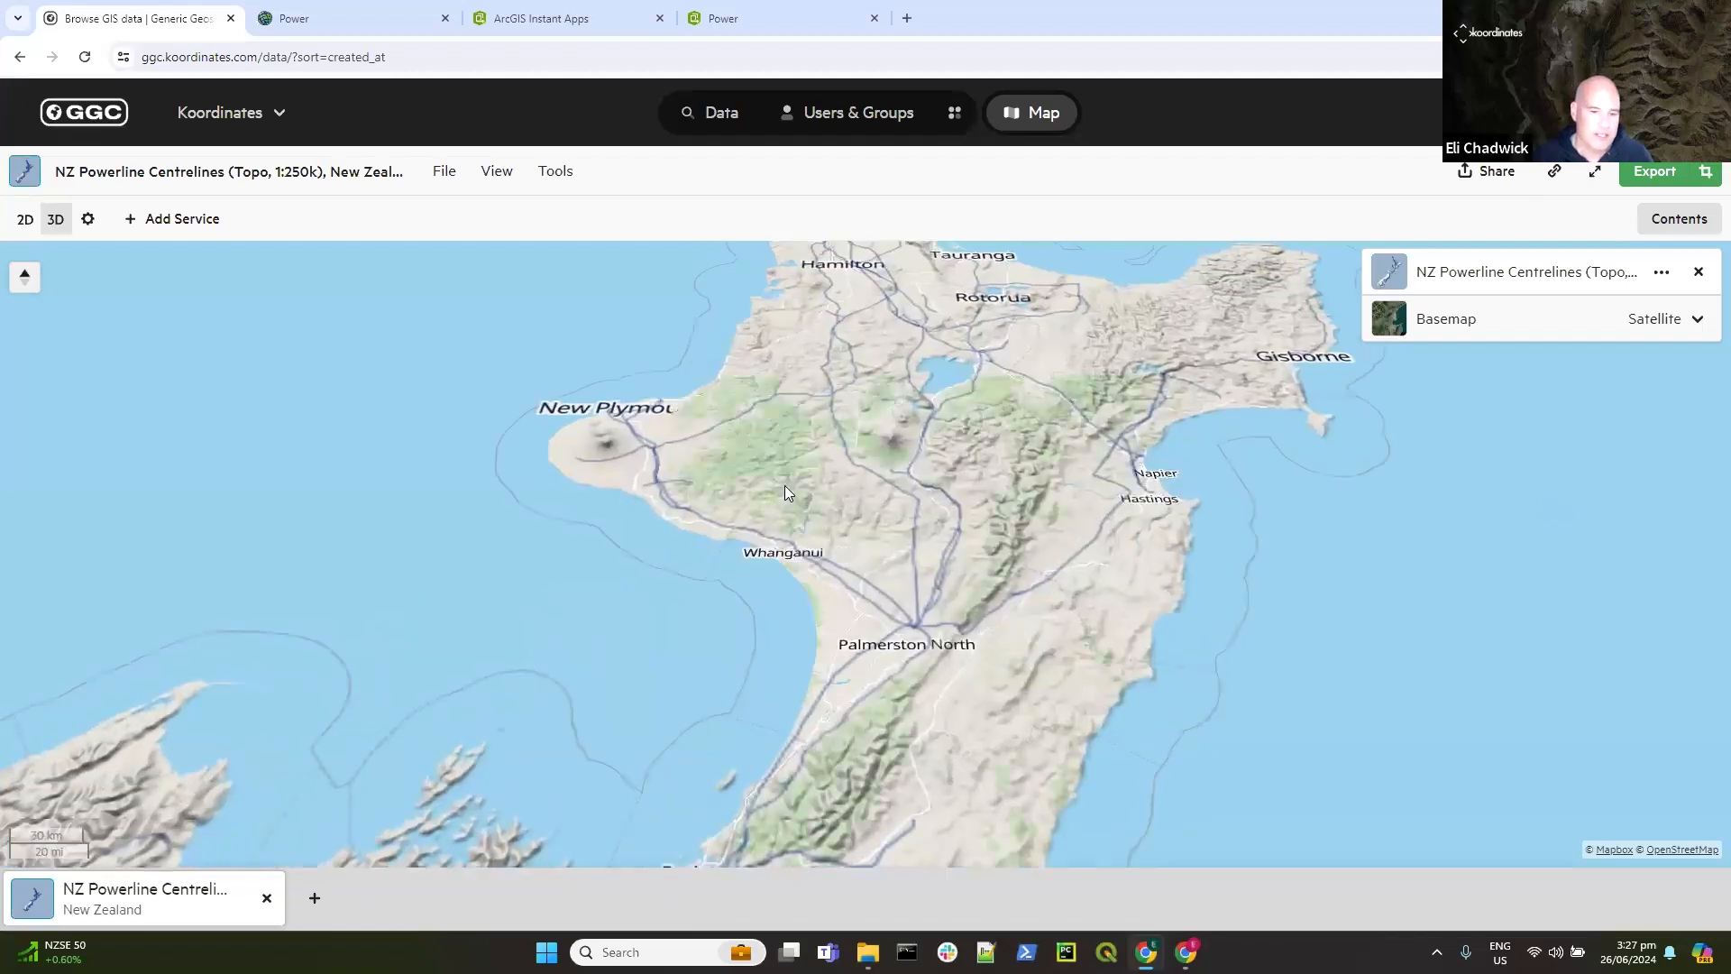
{"action": "scroll", "coordinate": [784, 485], "scroll_direction": "up", "scroll_amount": 2}
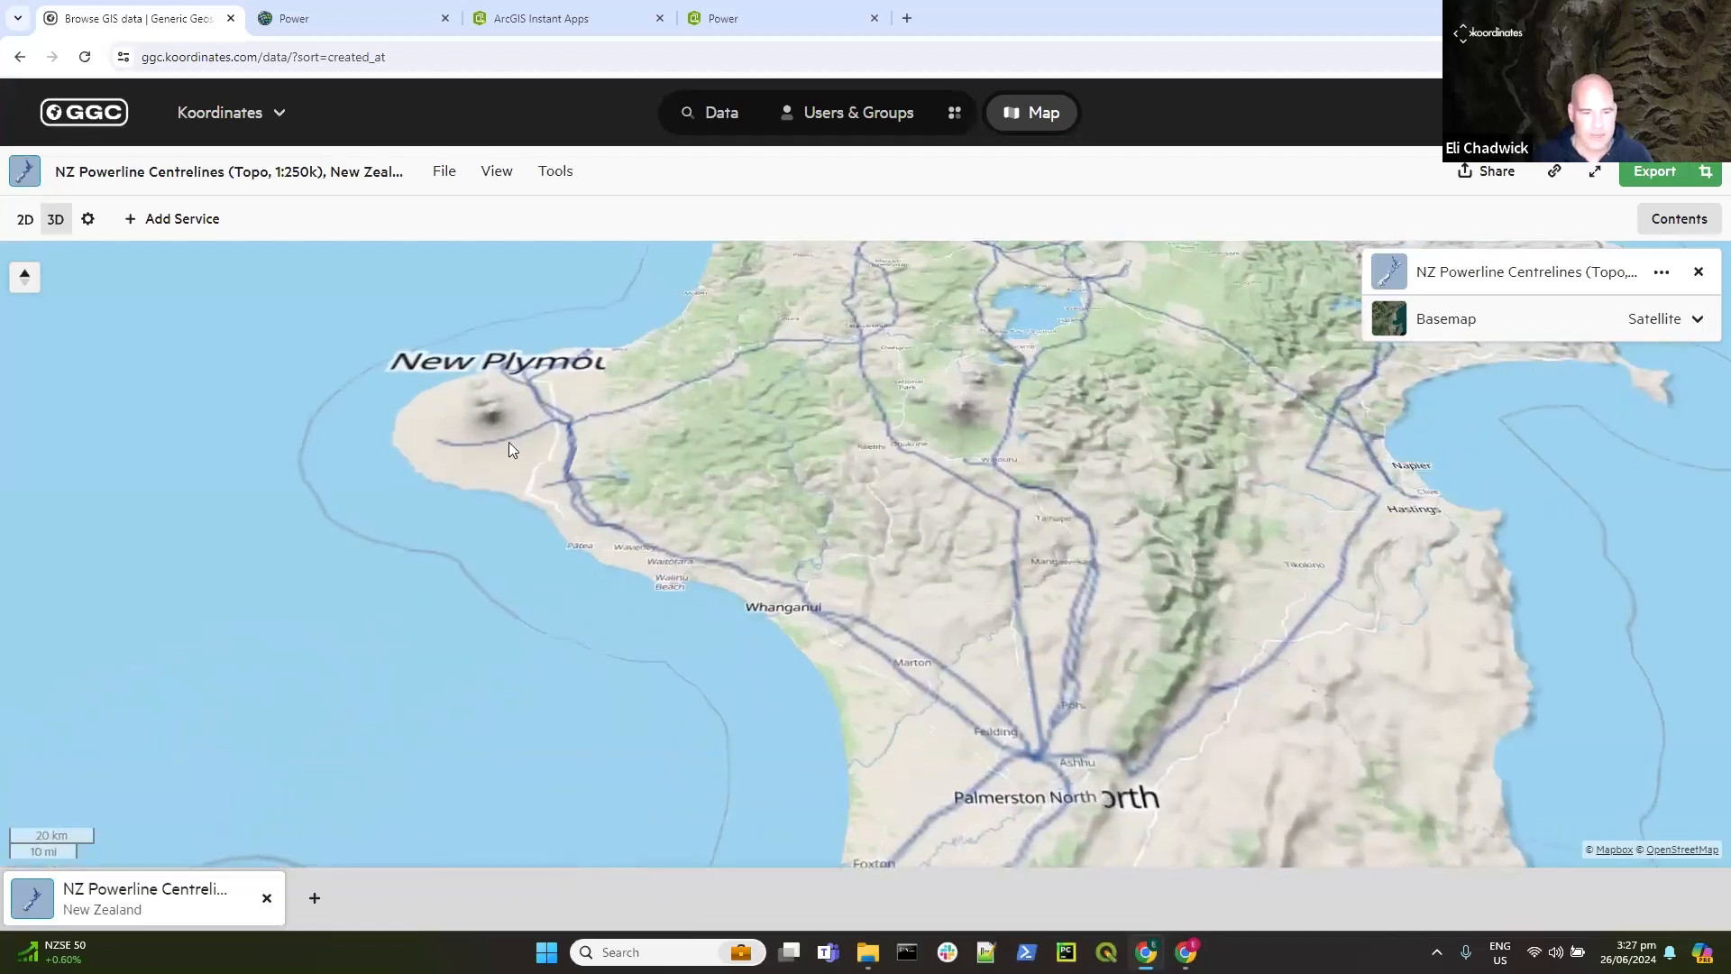
{"action": "scroll", "coordinate": [501, 441], "scroll_direction": "up", "scroll_amount": 2}
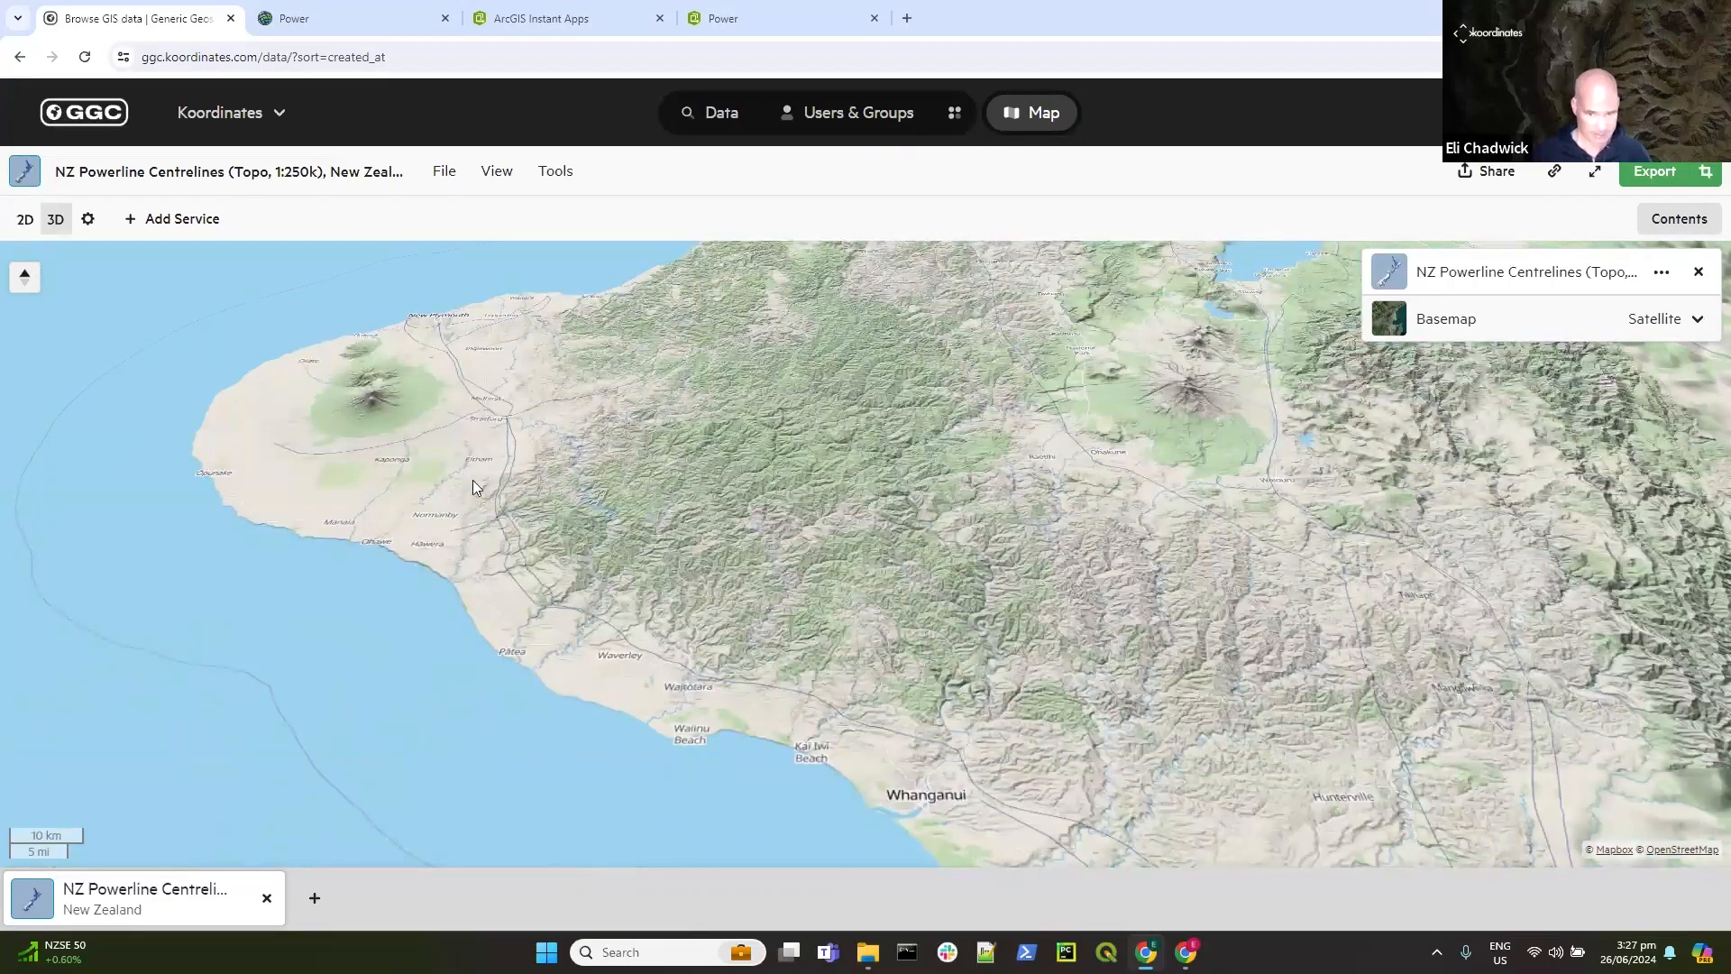
{"action": "scroll", "coordinate": [530, 411], "scroll_direction": "up", "scroll_amount": 3}
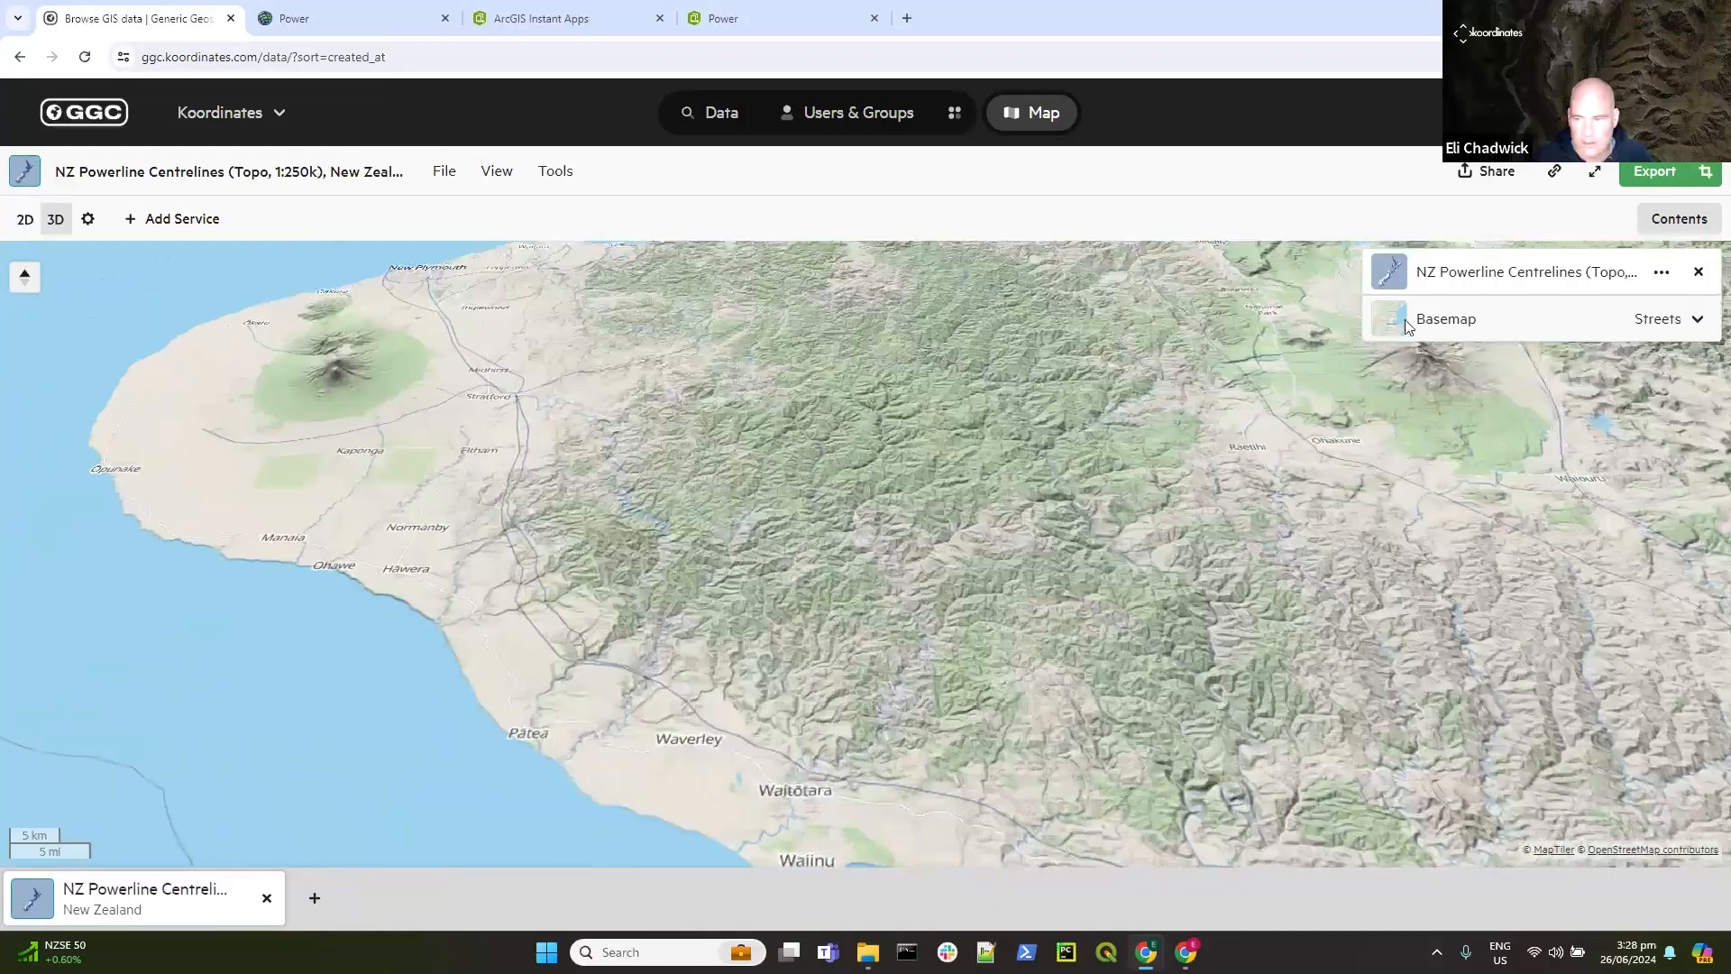
Step: Hide the basemap to view the powerlines alone, and show the basemap again
{"action": "left_click", "coordinate": [1386, 320]}
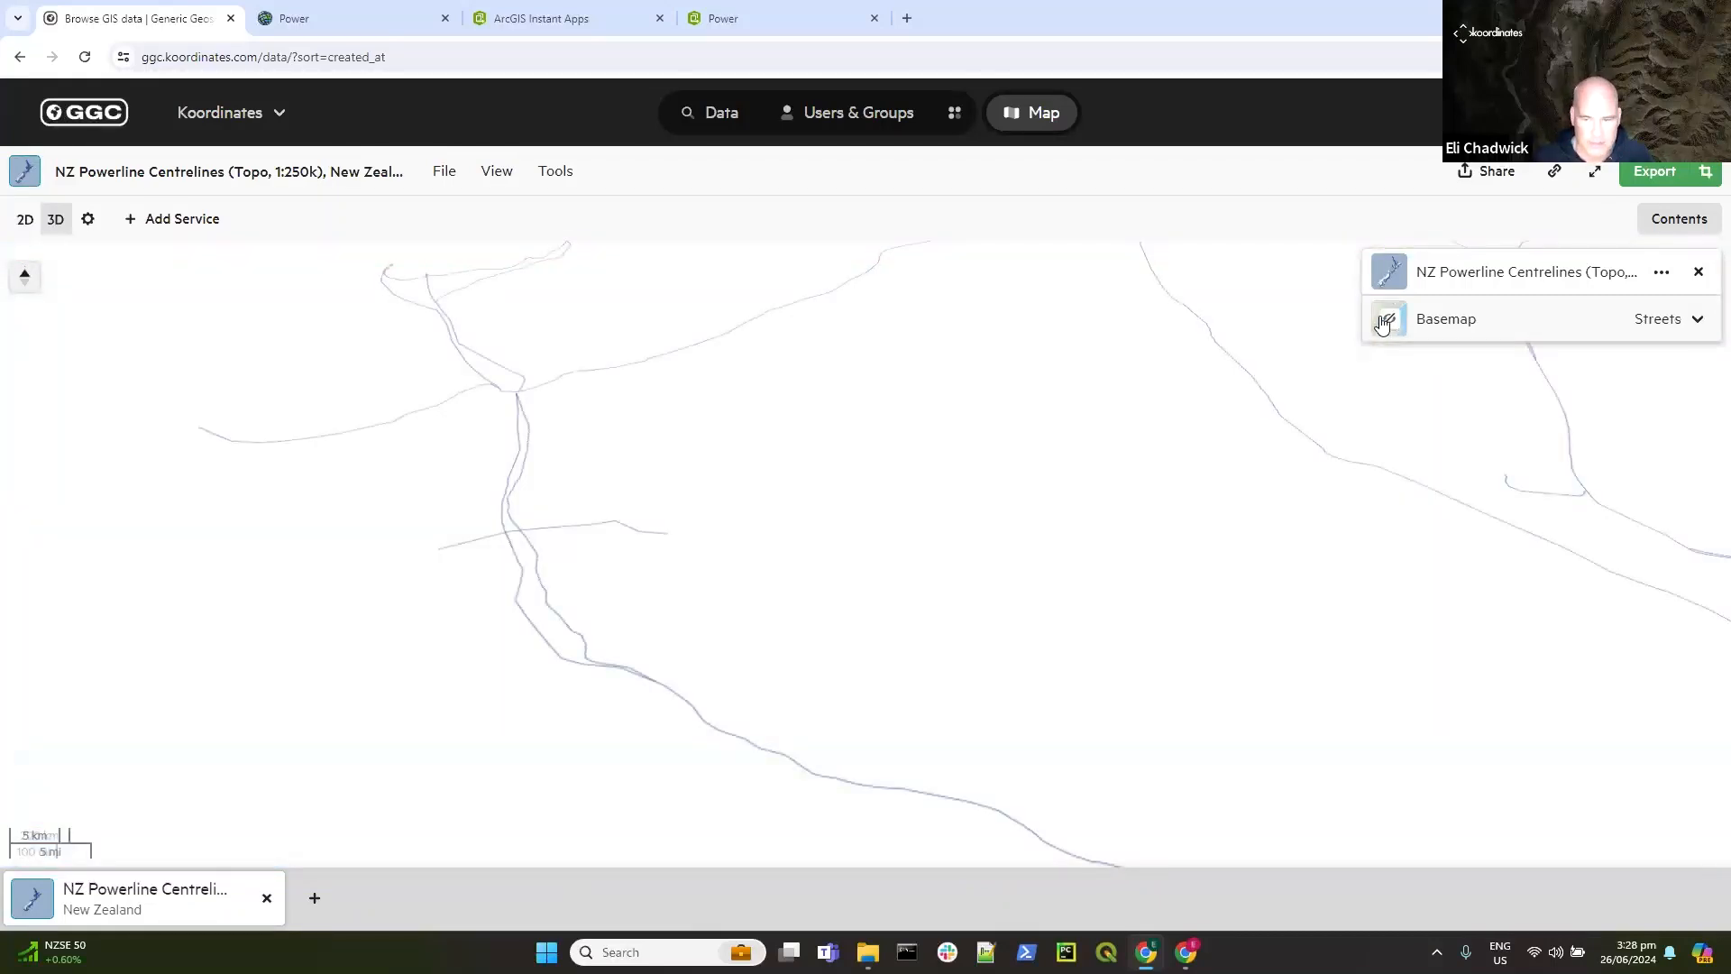
{"action": "left_click", "coordinate": [1386, 321]}
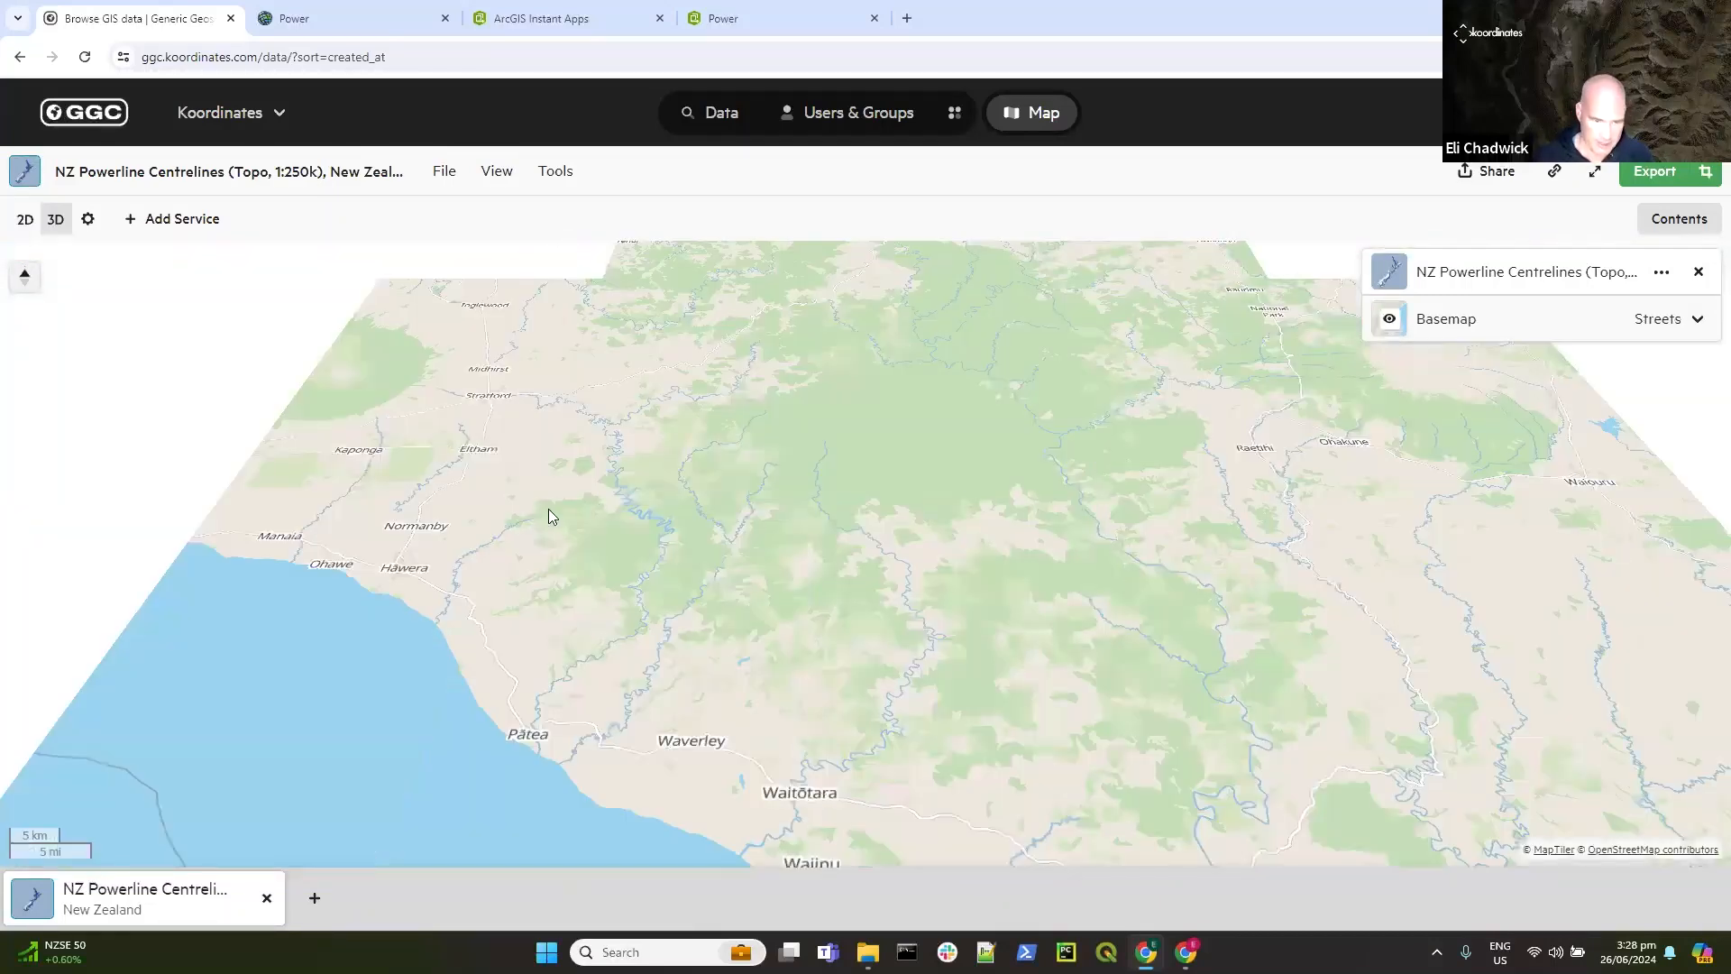
Step: Share the NZ Powerline Centrelines map viewer as Private with REST as its owning group, and copy the map viewer URL
{"action": "left_click", "coordinate": [1492, 172]}
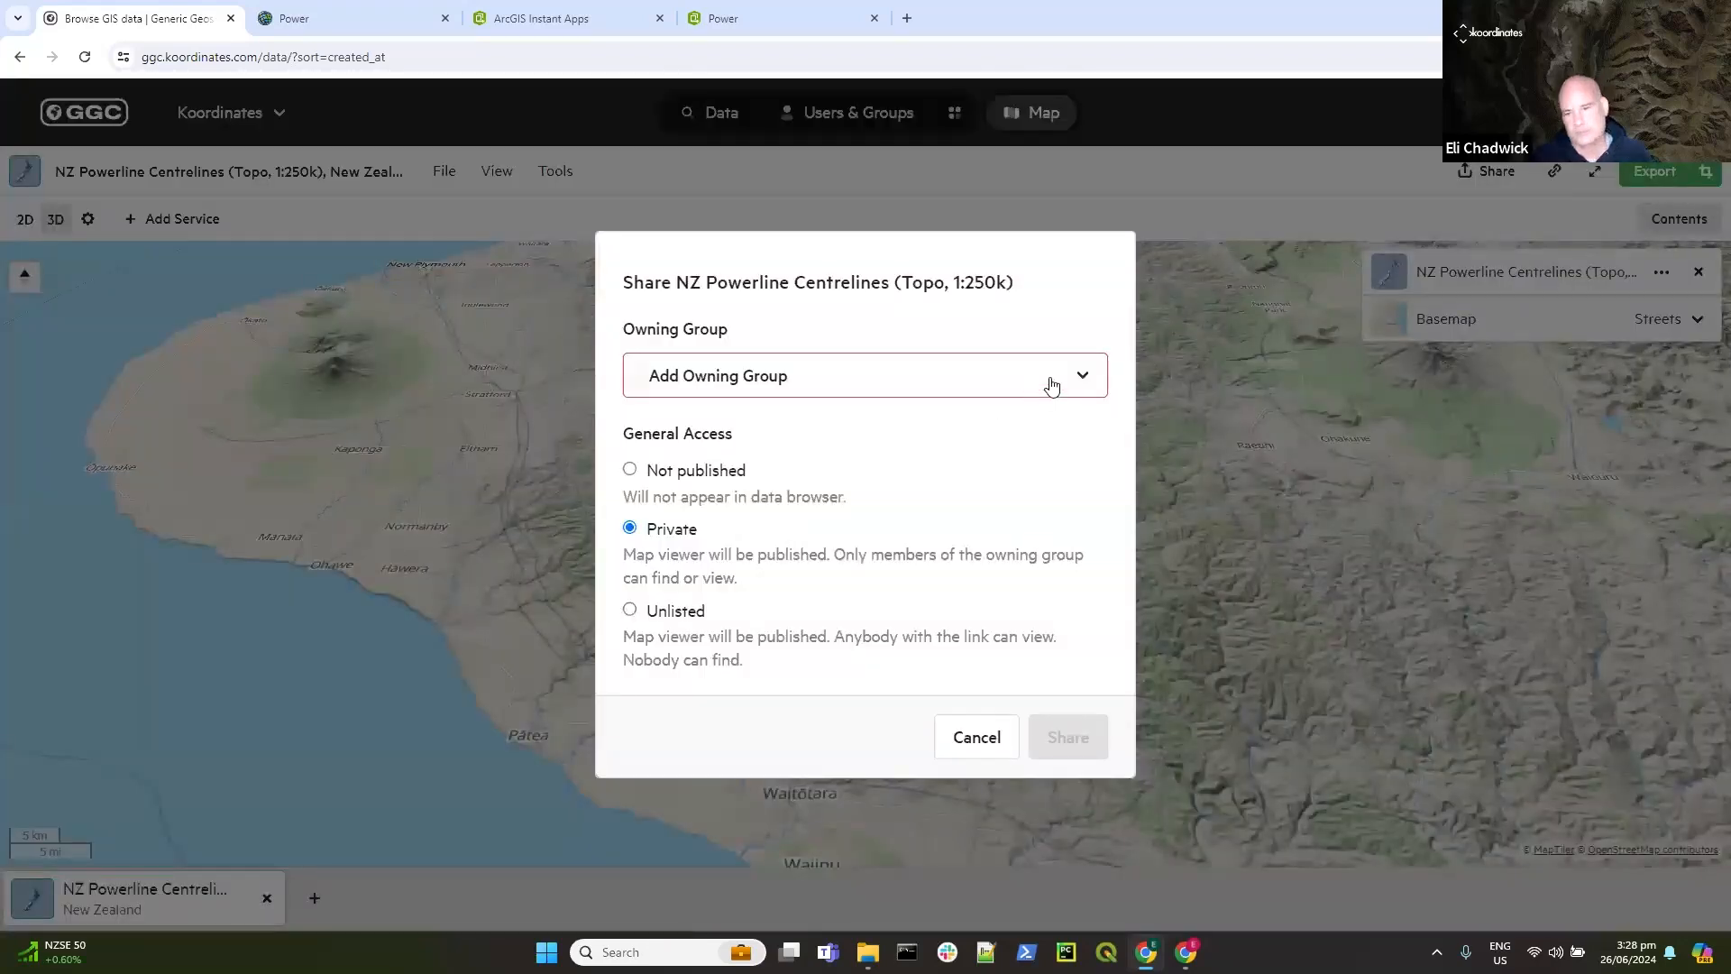
{"action": "left_click", "coordinate": [1079, 376]}
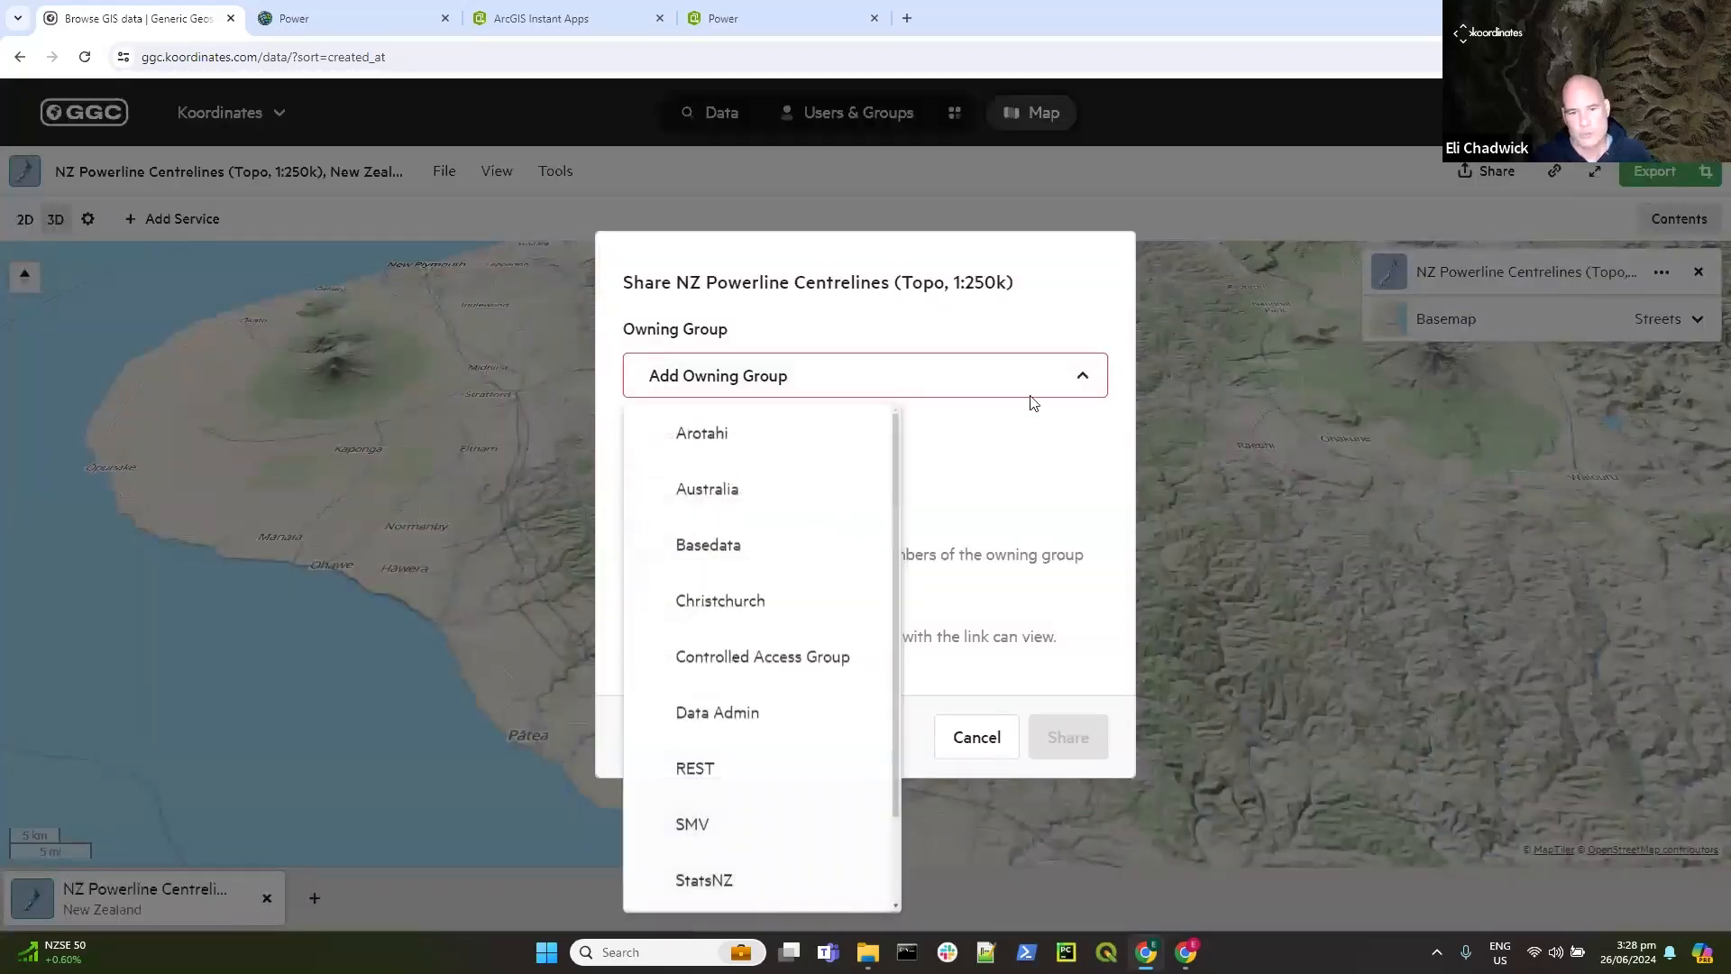
{"action": "left_click", "coordinate": [702, 770]}
{"action": "left_click", "coordinate": [1071, 737]}
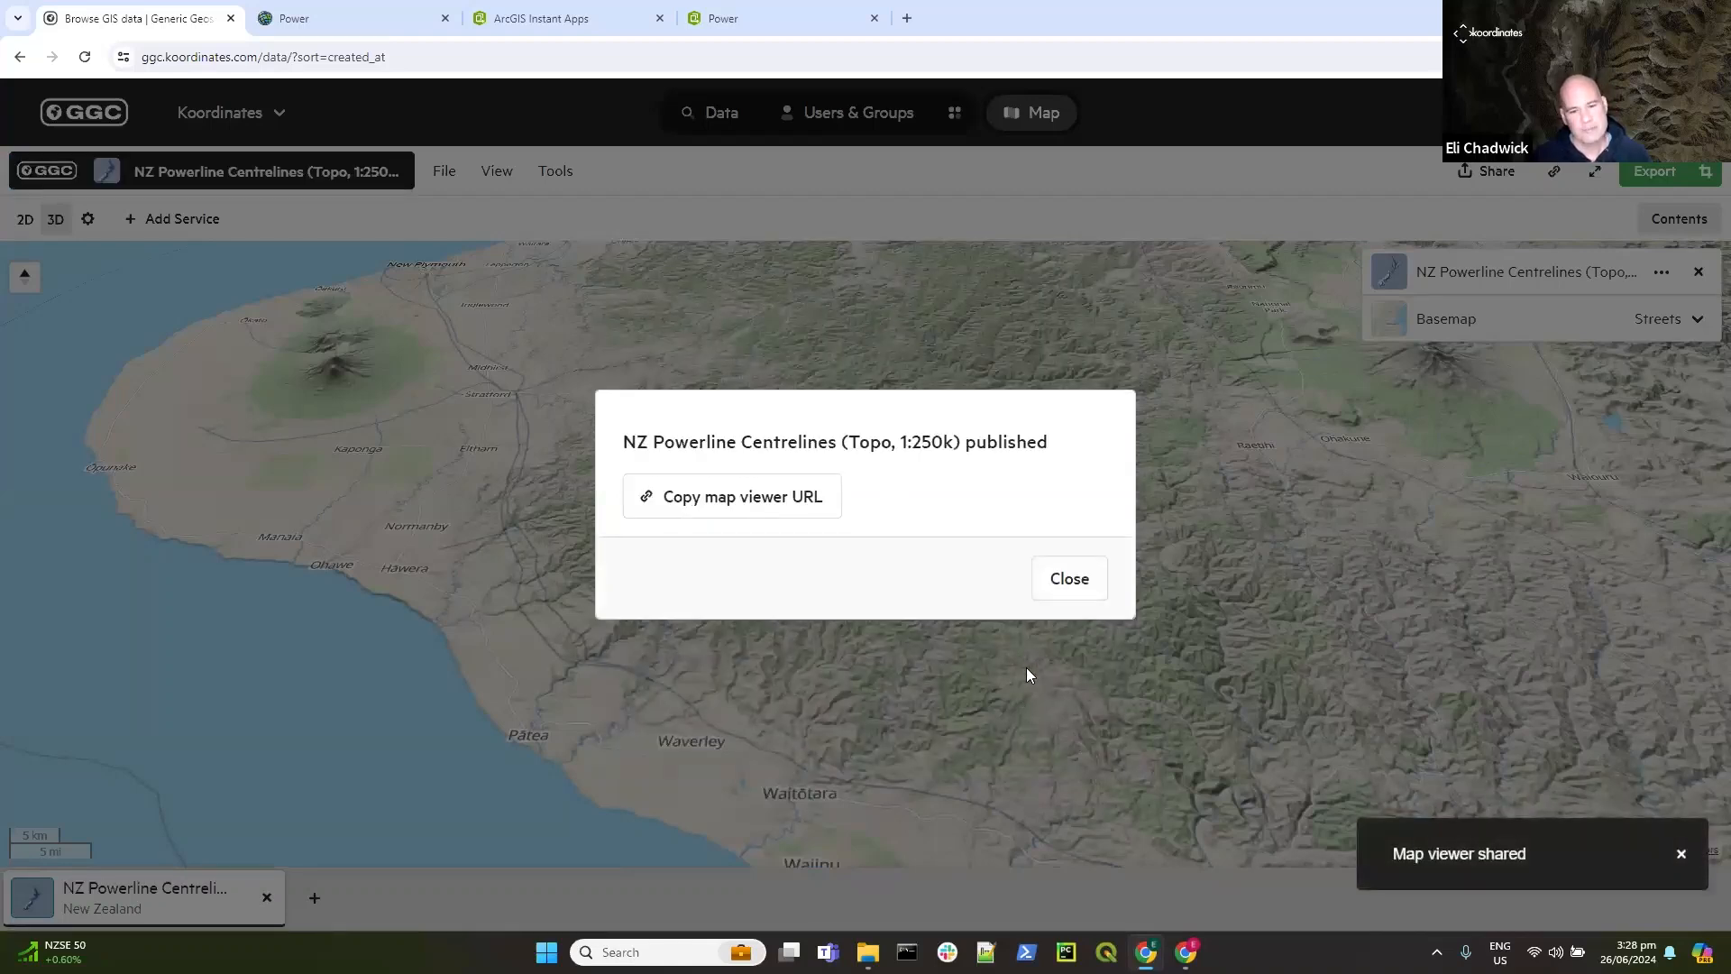
{"action": "left_click", "coordinate": [753, 496]}
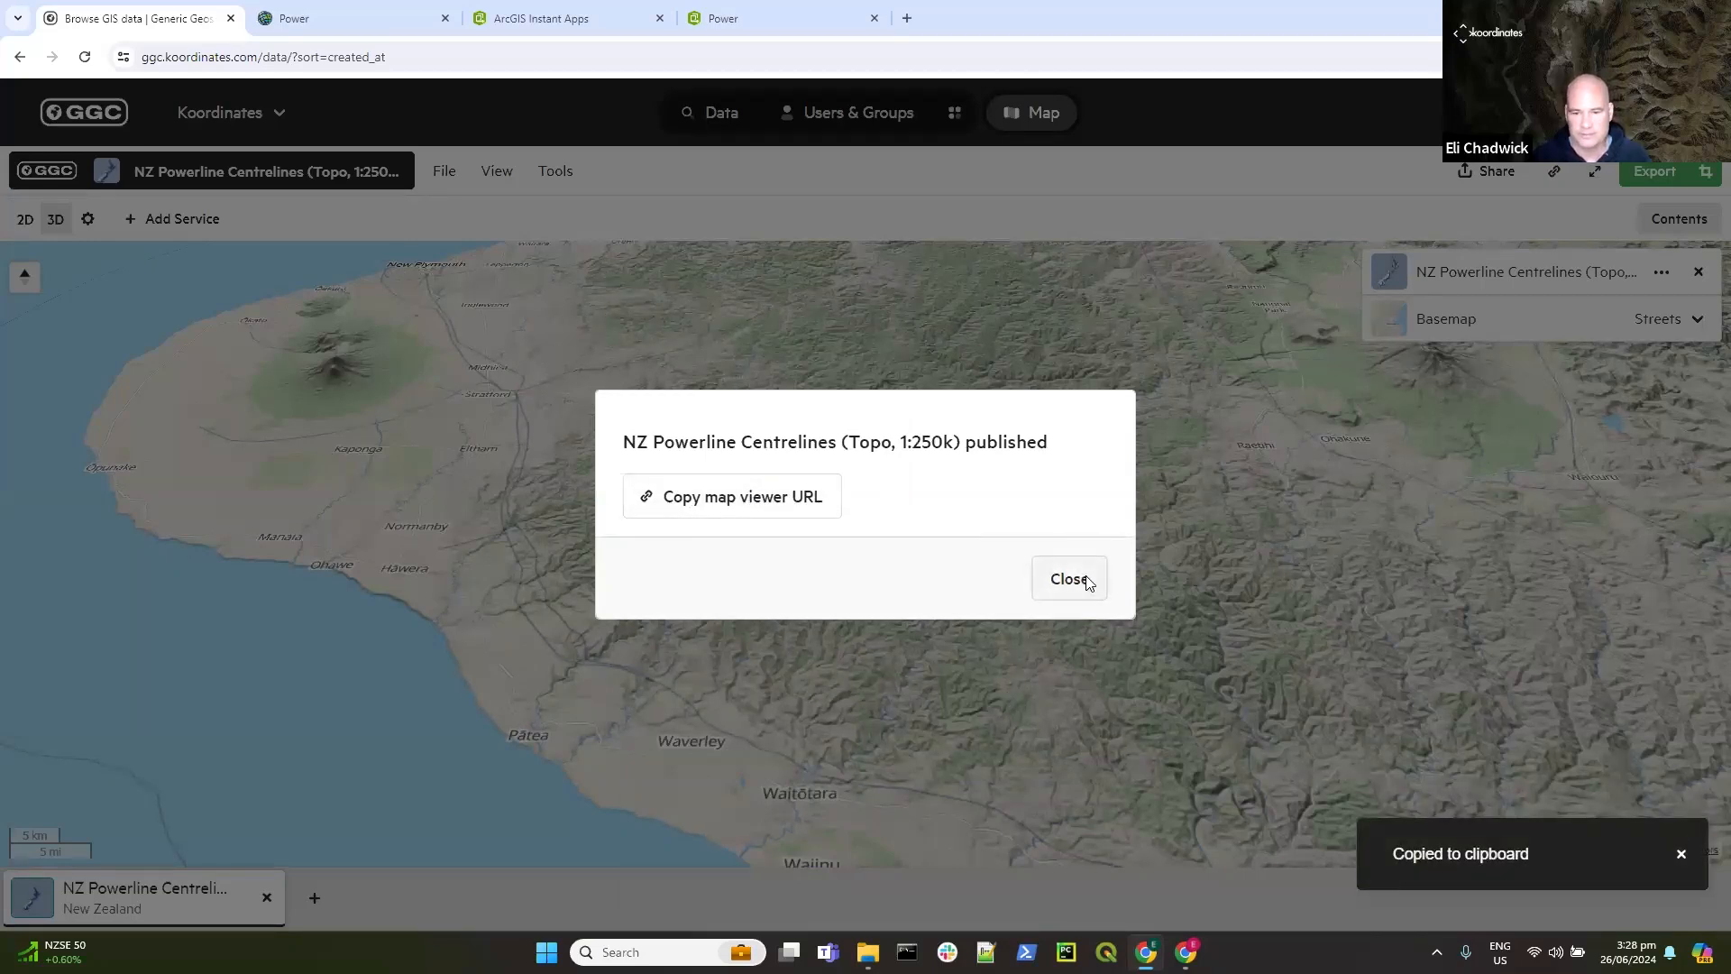
{"action": "left_click", "coordinate": [563, 646]}
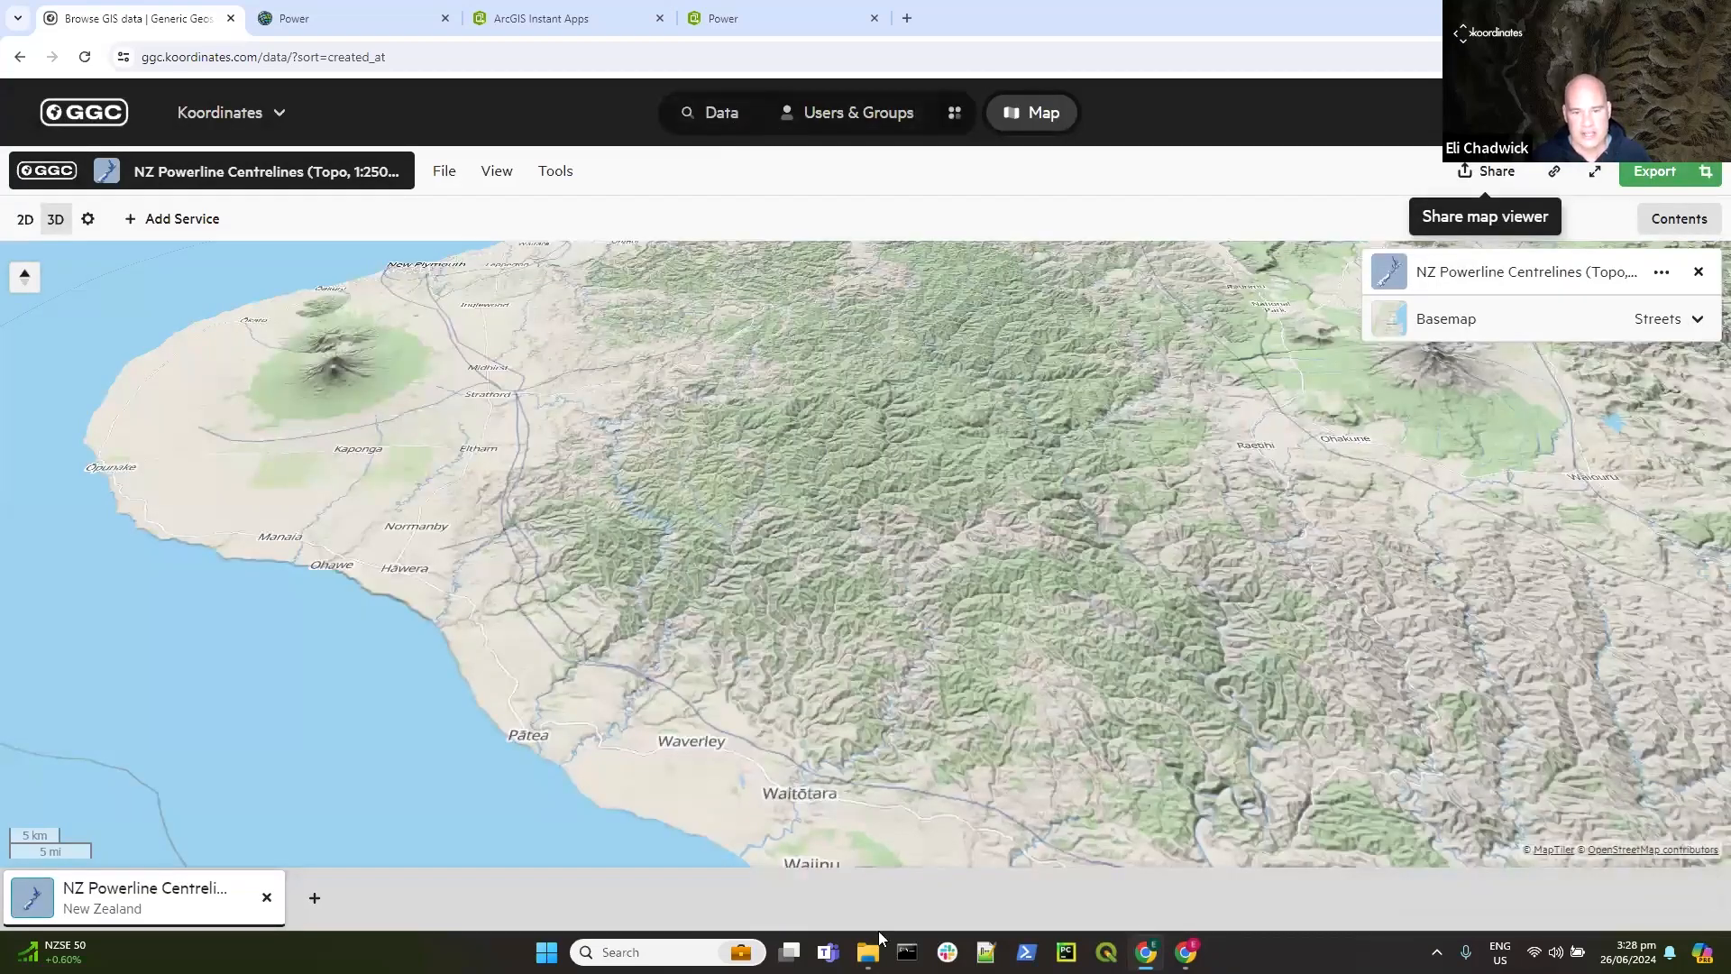
Step: Switch to the group member's browser window, maximise it, and open the copied map viewer URL in a new tab
{"action": "left_click", "coordinate": [1186, 952]}
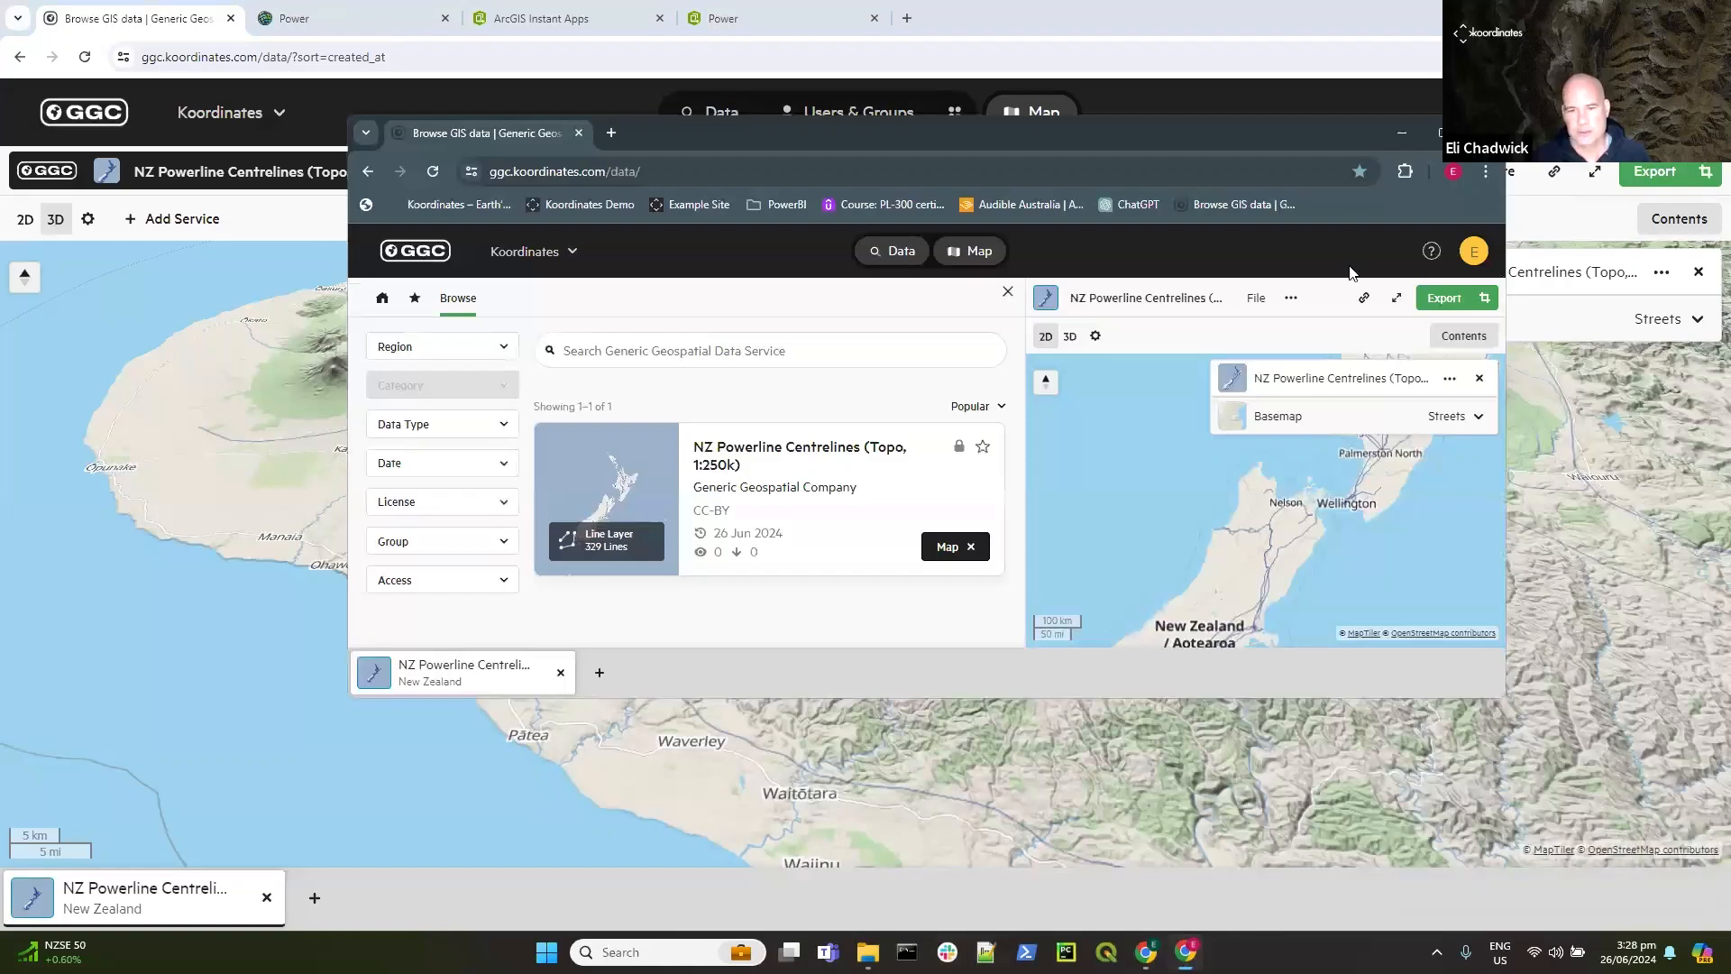
{"action": "left_click_drag", "start_coordinate": [622, 135], "coordinate": [270, 22]}
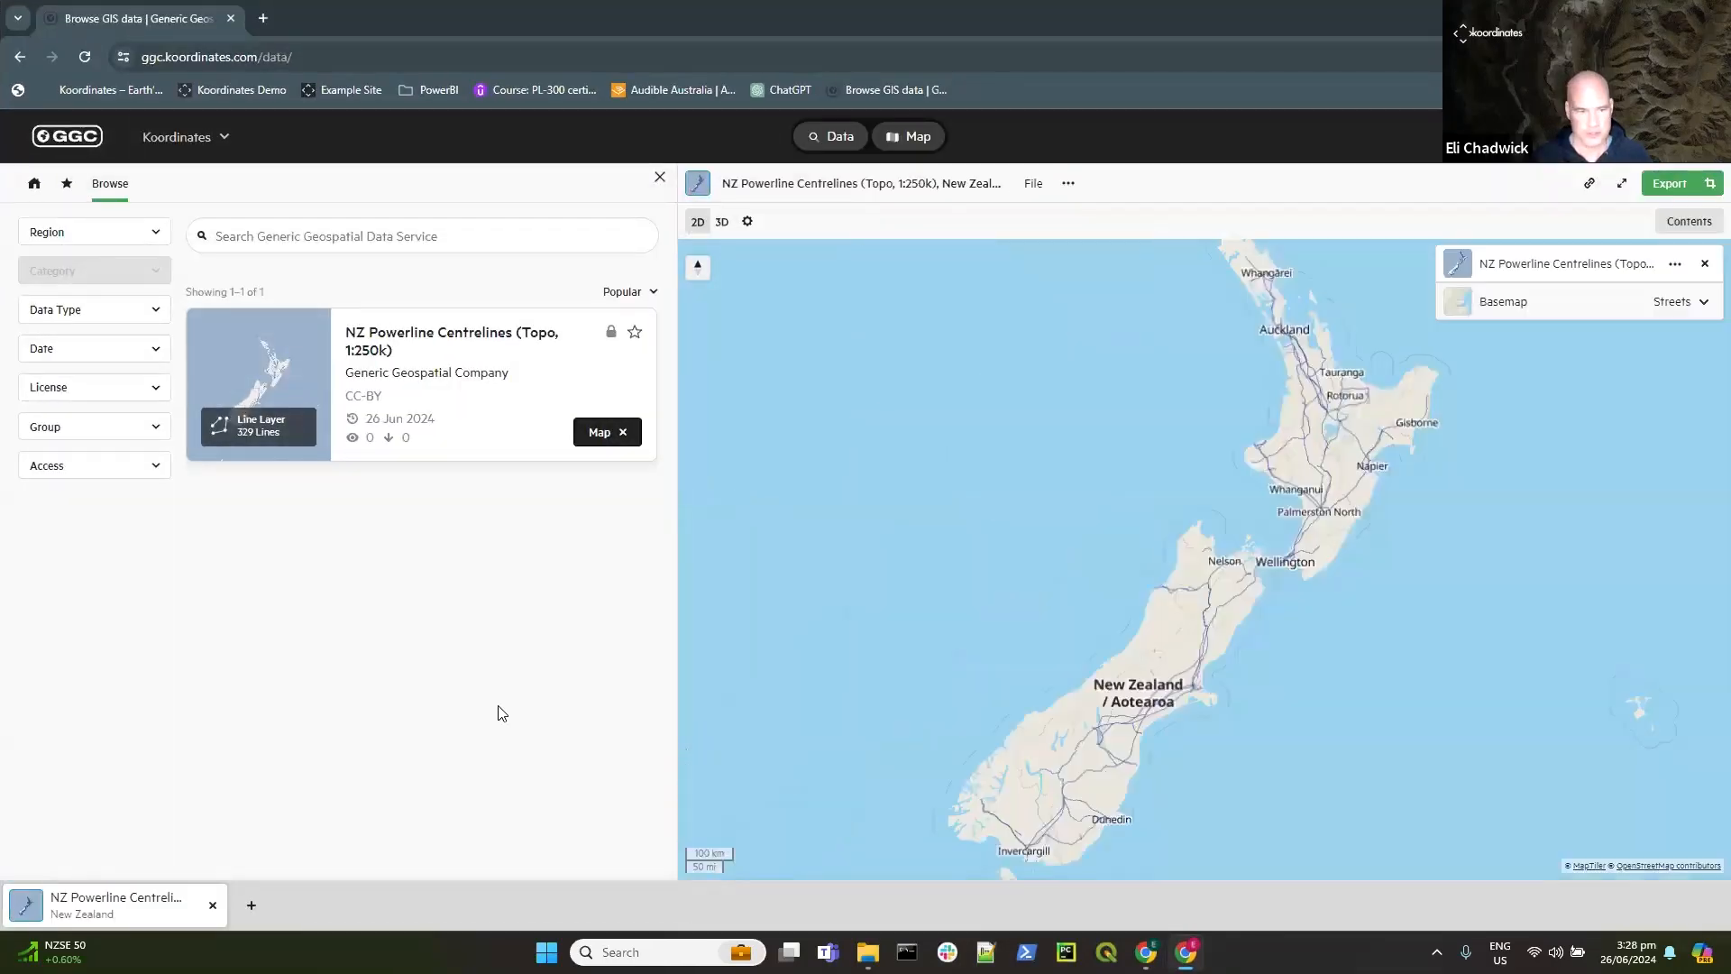
{"action": "left_click", "coordinate": [262, 18]}
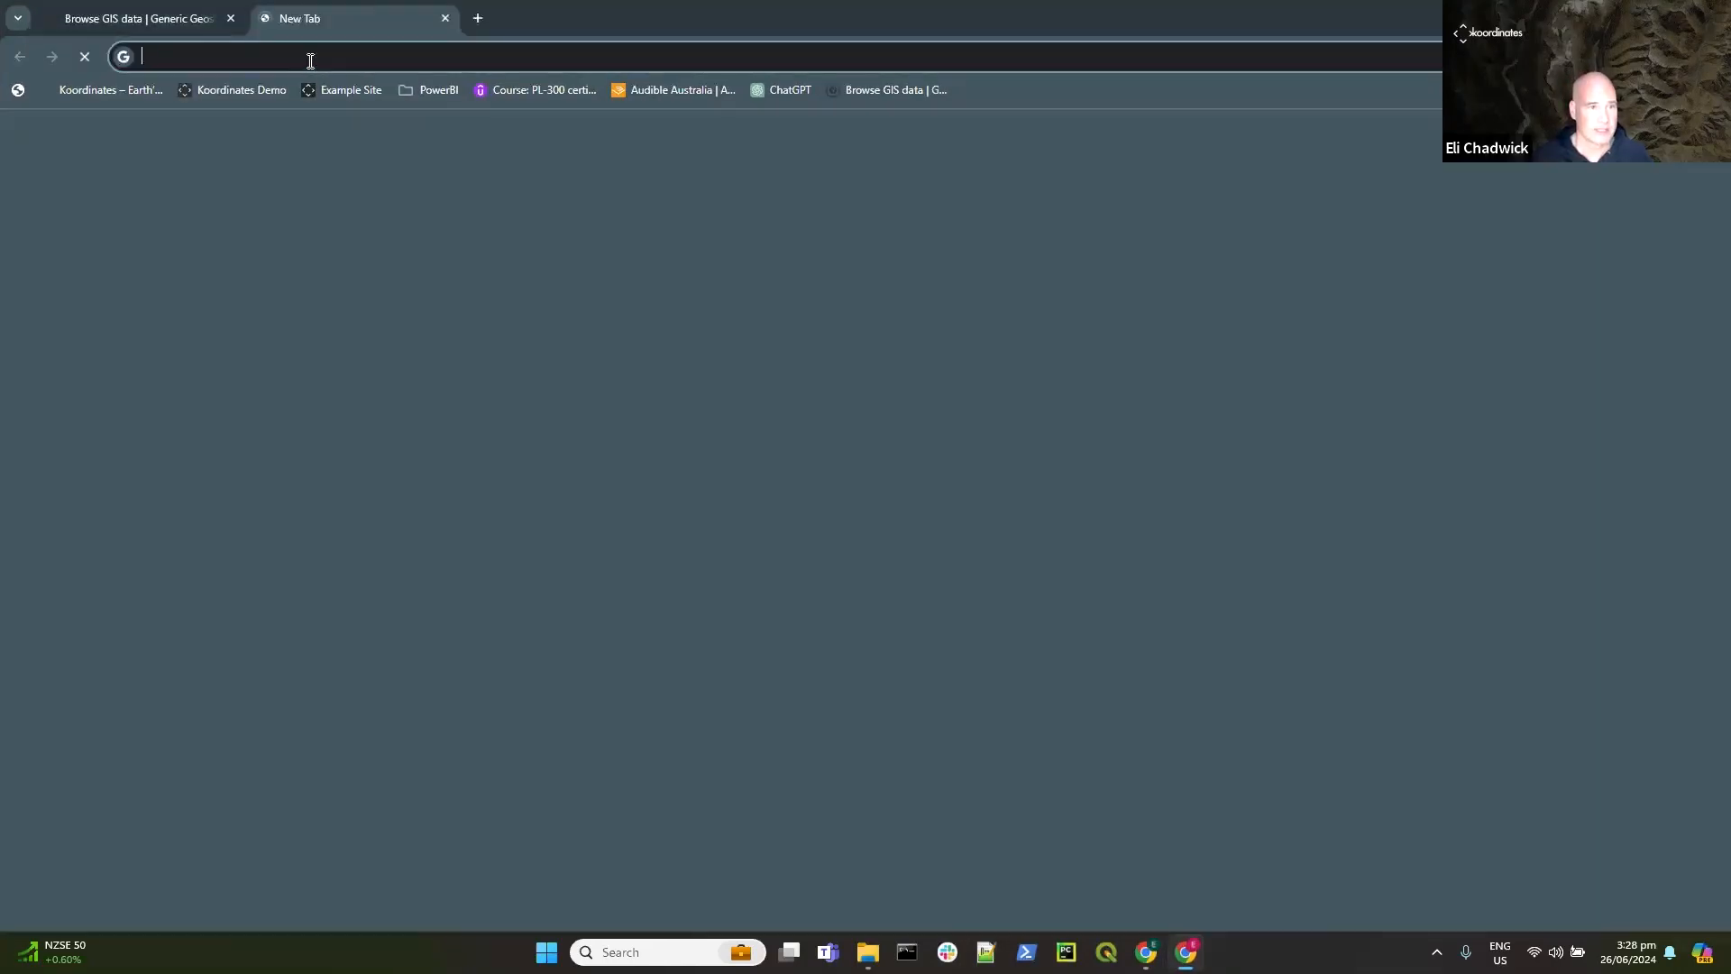
{"action": "right_click", "coordinate": [308, 58]}
{"action": "left_click", "coordinate": [428, 241]}
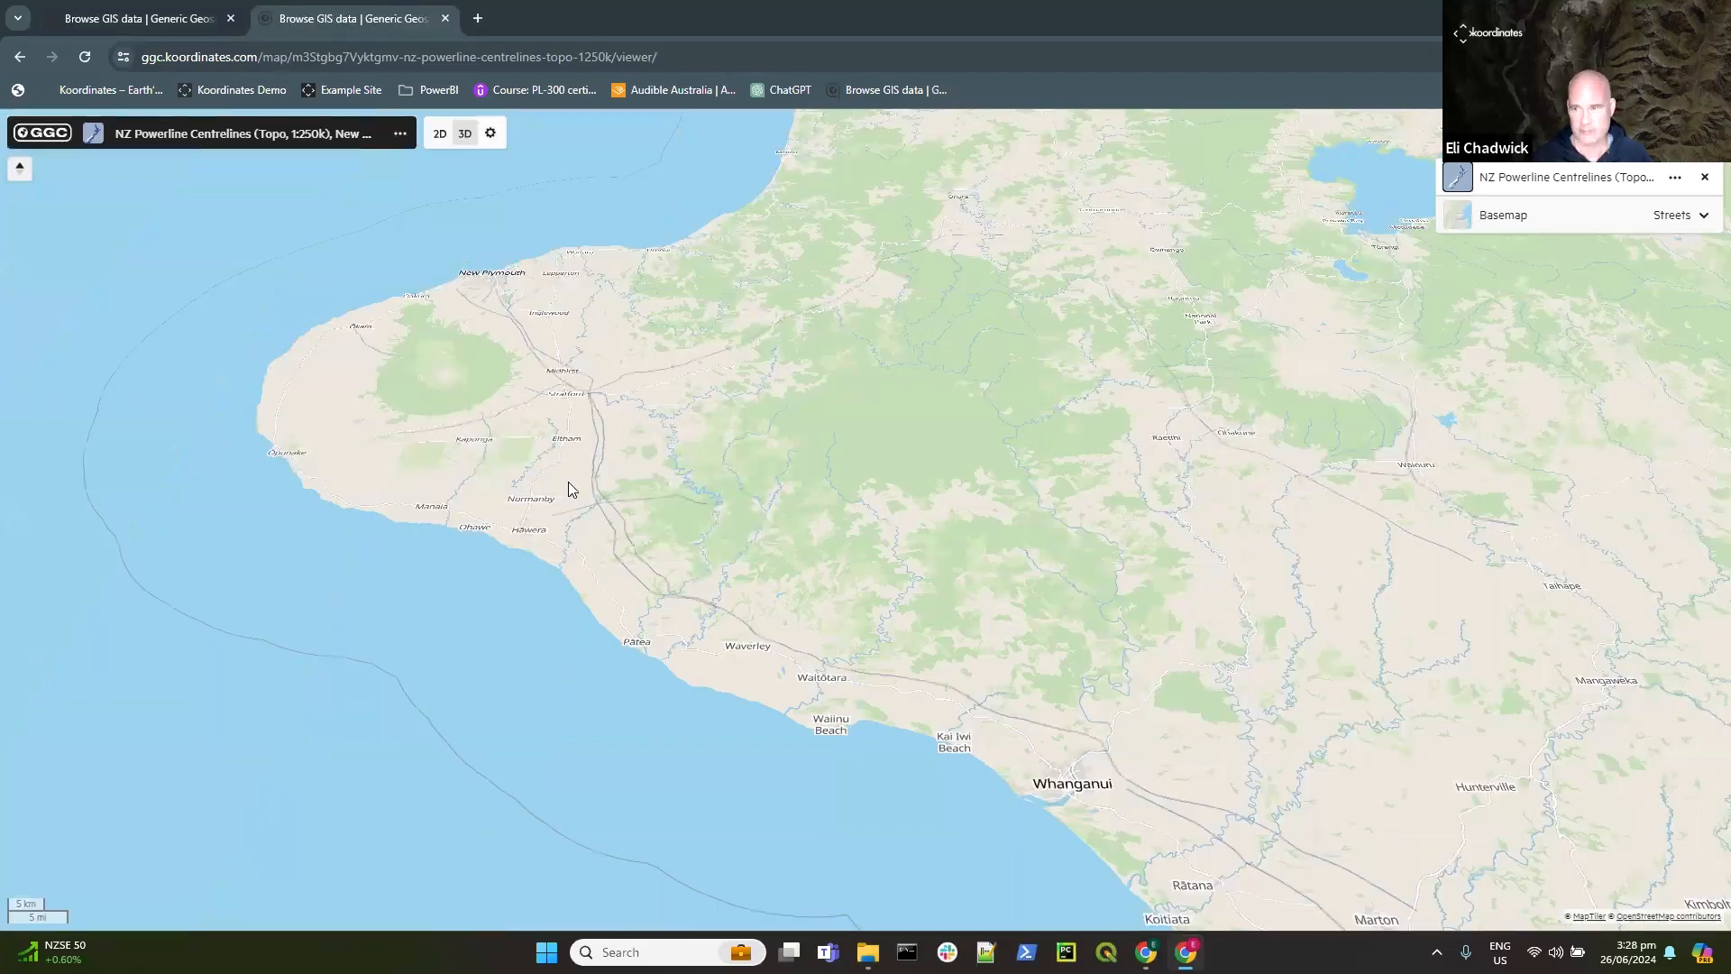
Step: Try to toggle the powerline layer's visibility in the shared viewer without making a copy, and spatially query the map near Stratford
{"action": "left_click", "coordinate": [1457, 179]}
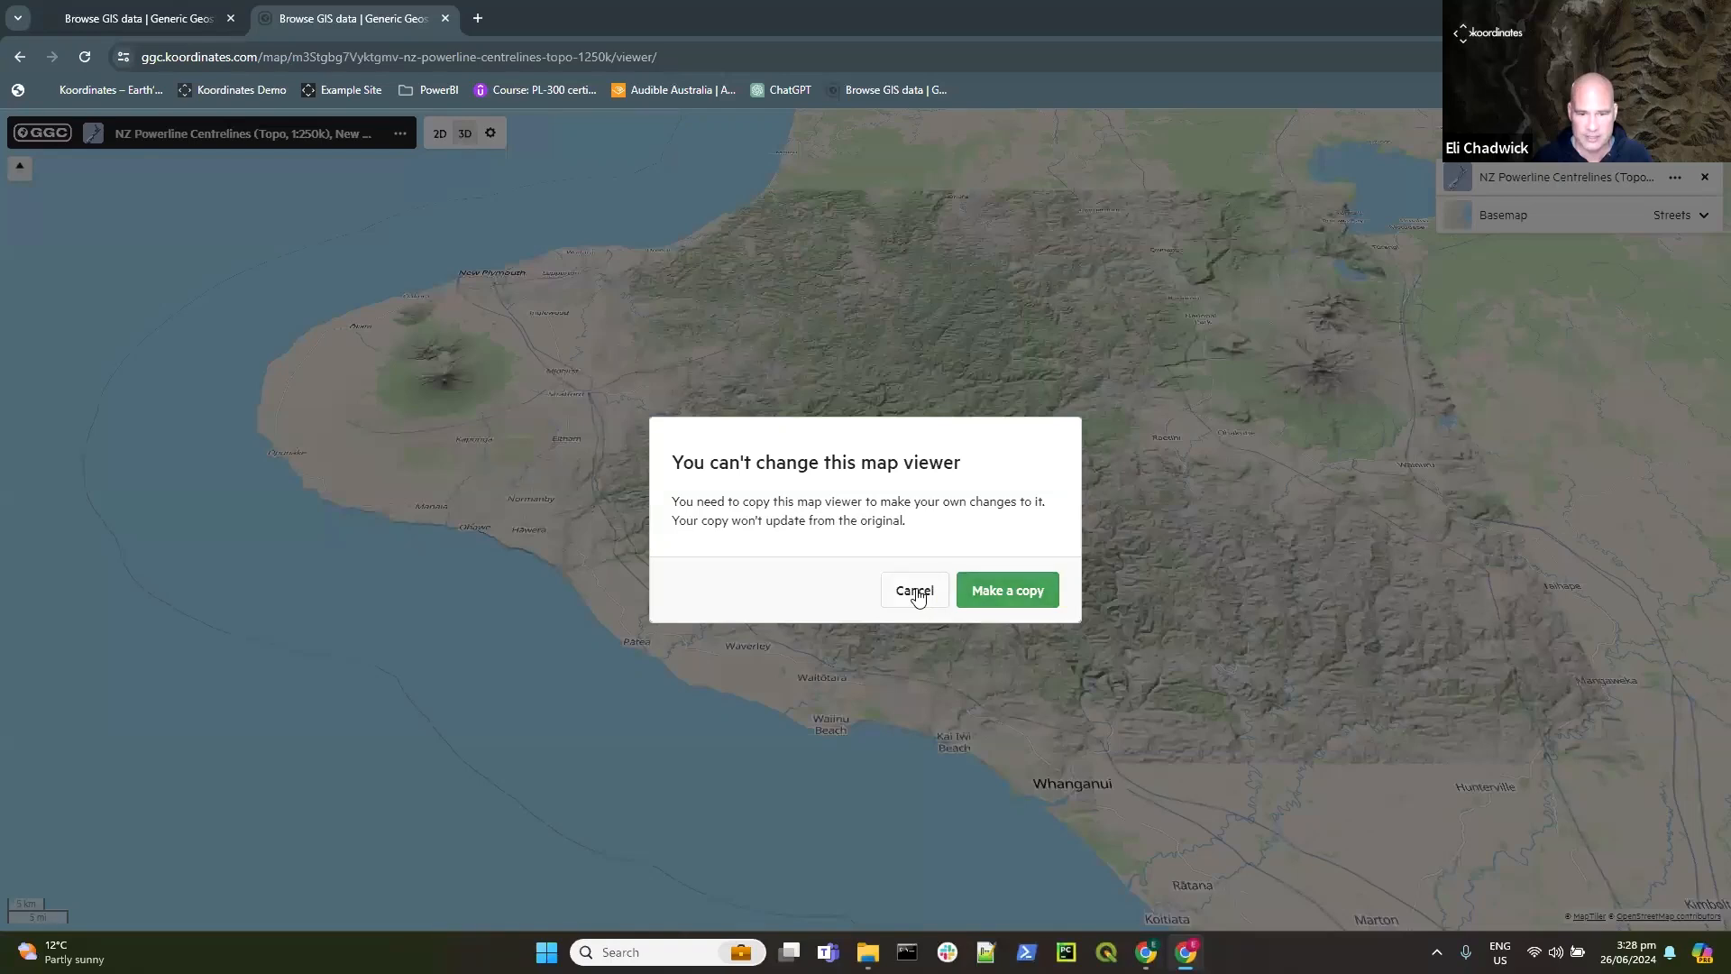
{"action": "left_click", "coordinate": [631, 494]}
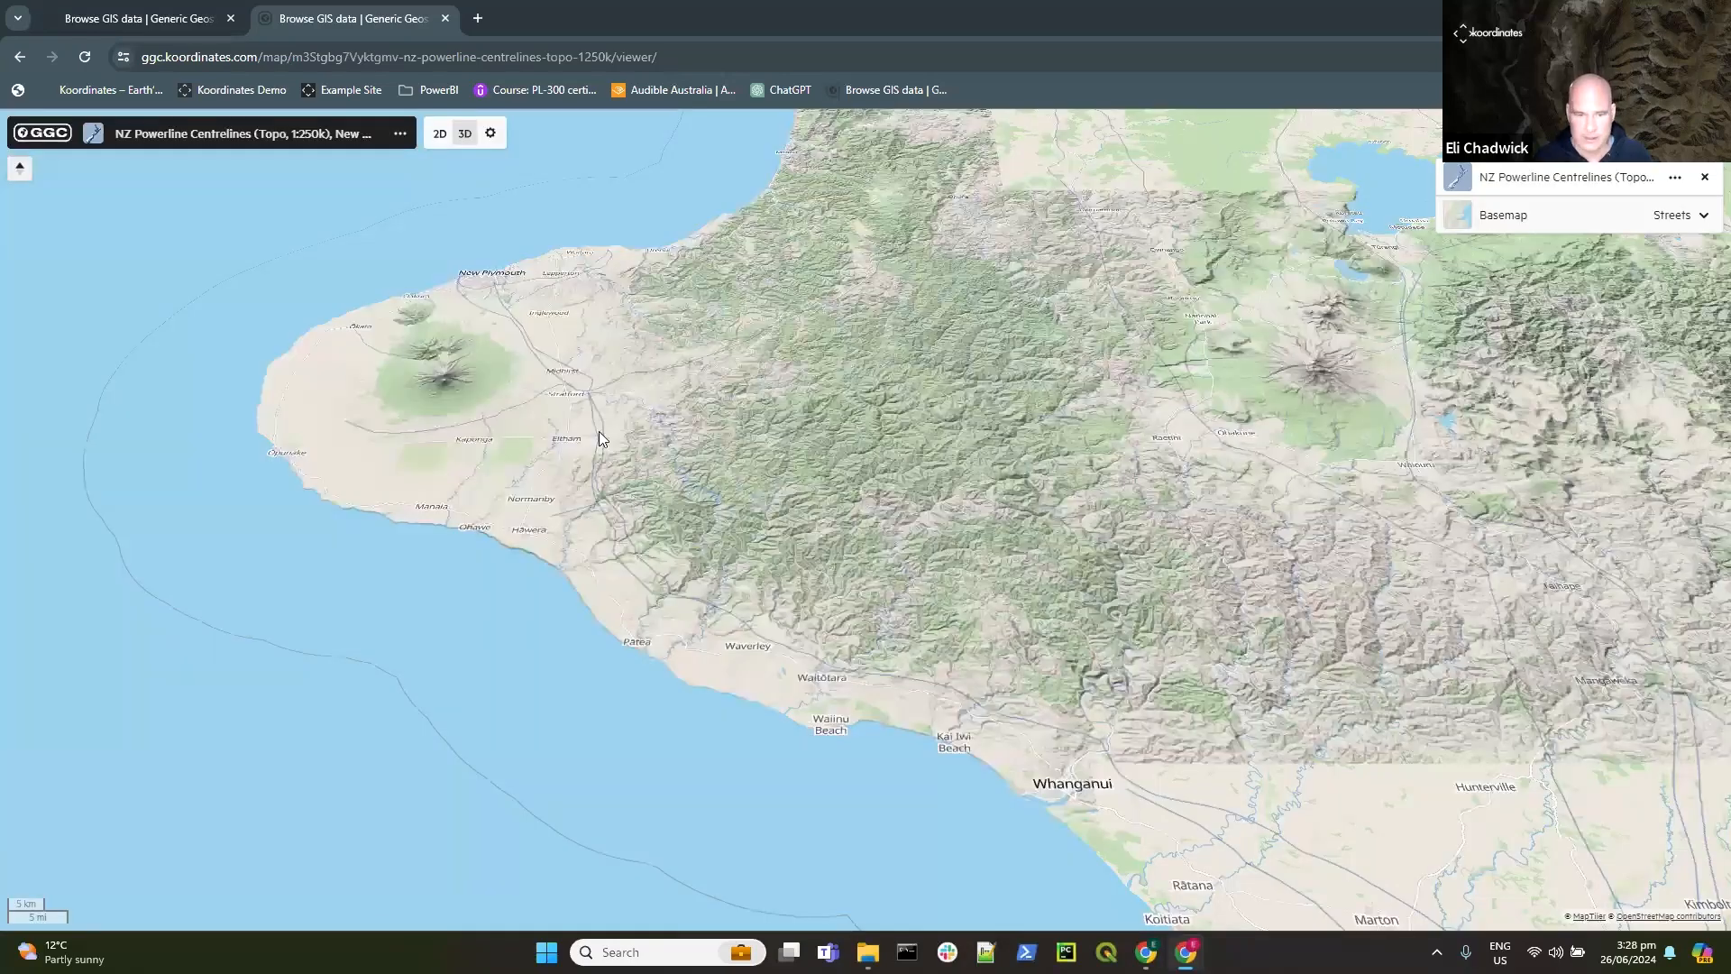
{"action": "left_click", "coordinate": [599, 423]}
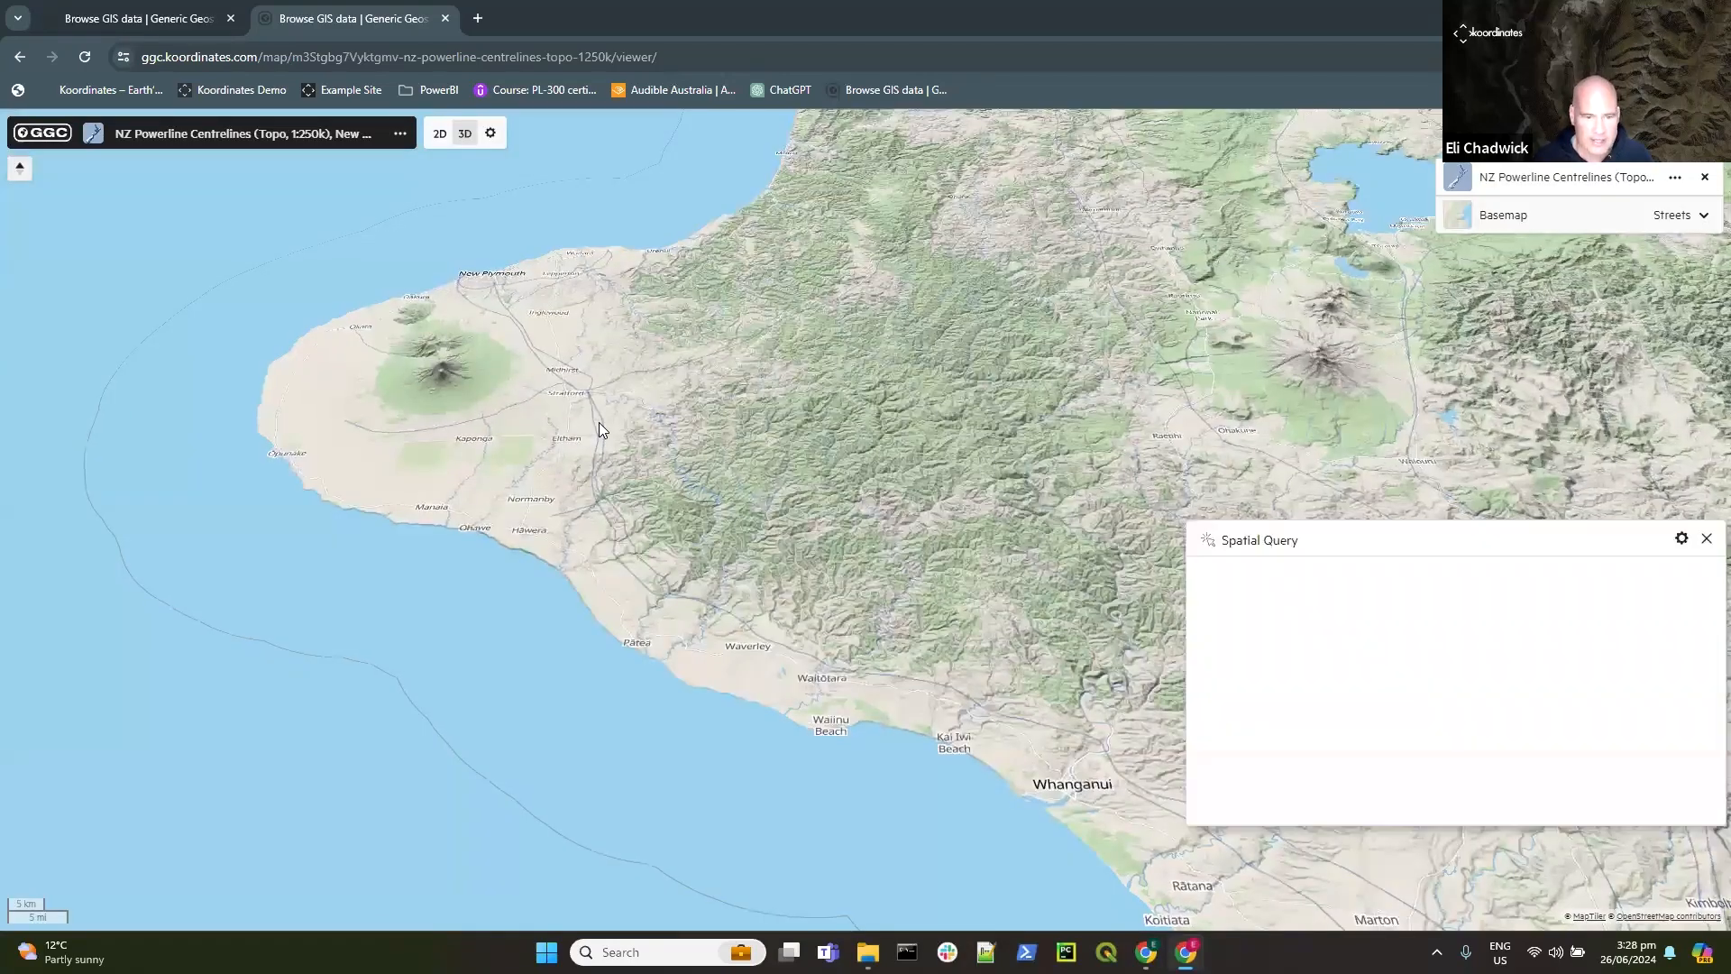
{"action": "left_click", "coordinate": [1704, 539]}
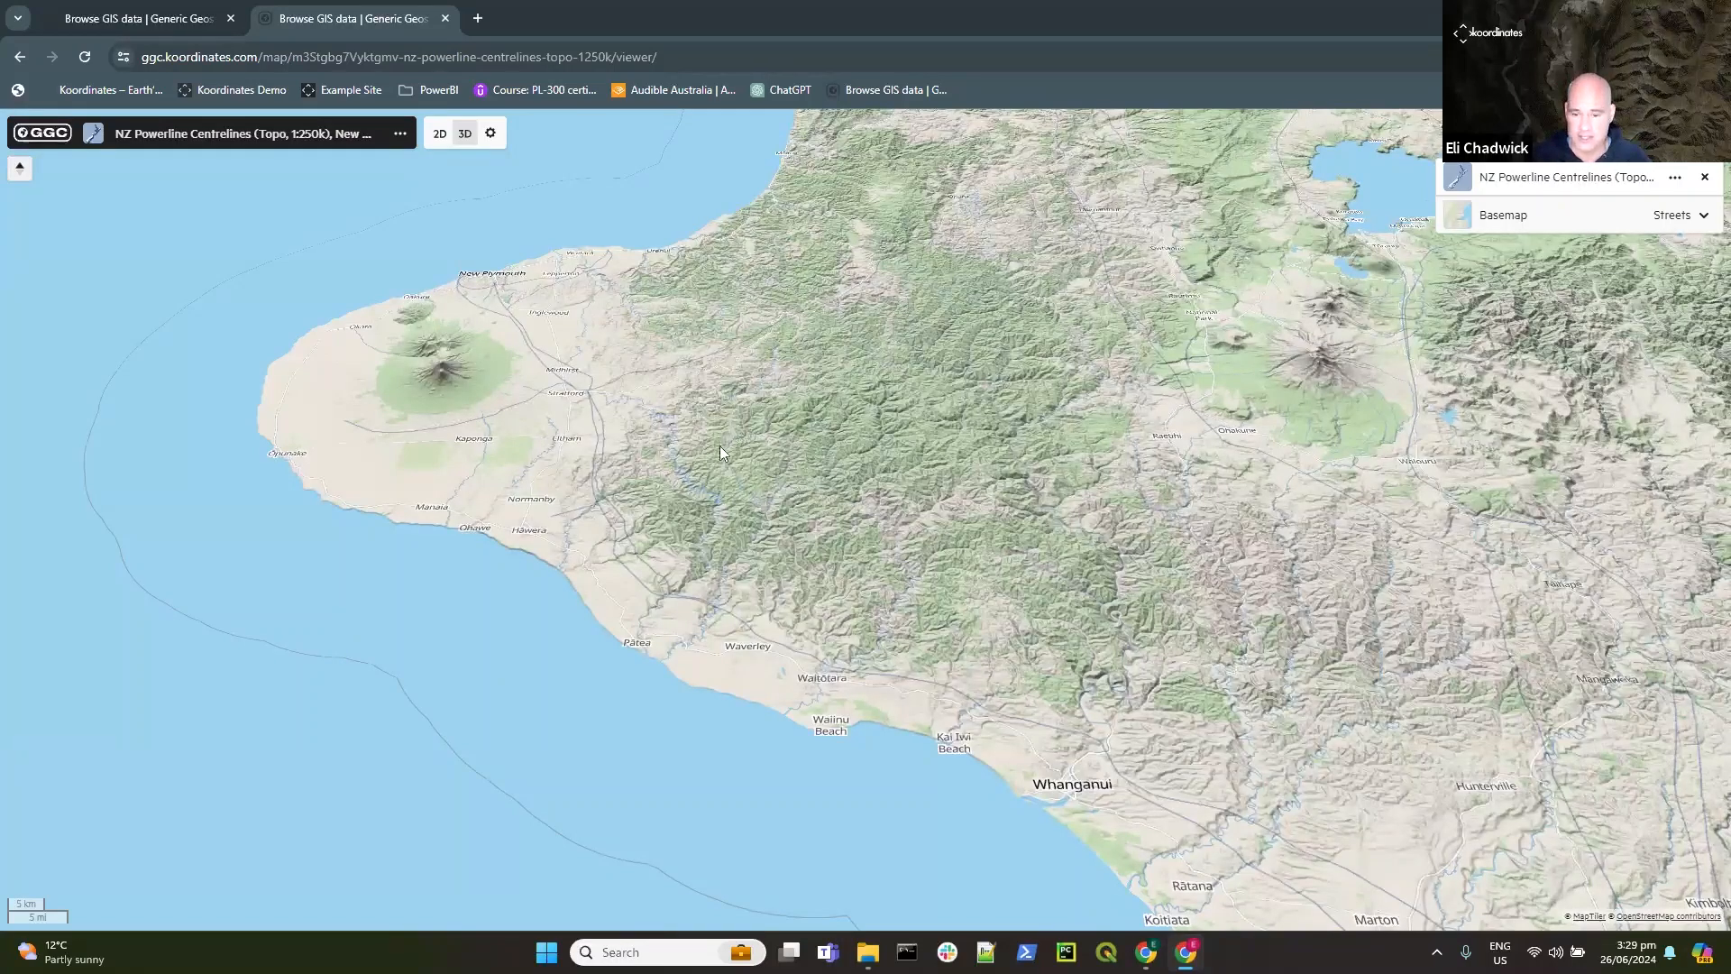
Step: Return to the administrator's browser window and view the public Power app in ArcGIS before going back to the data service map
{"action": "left_click", "coordinate": [1146, 952]}
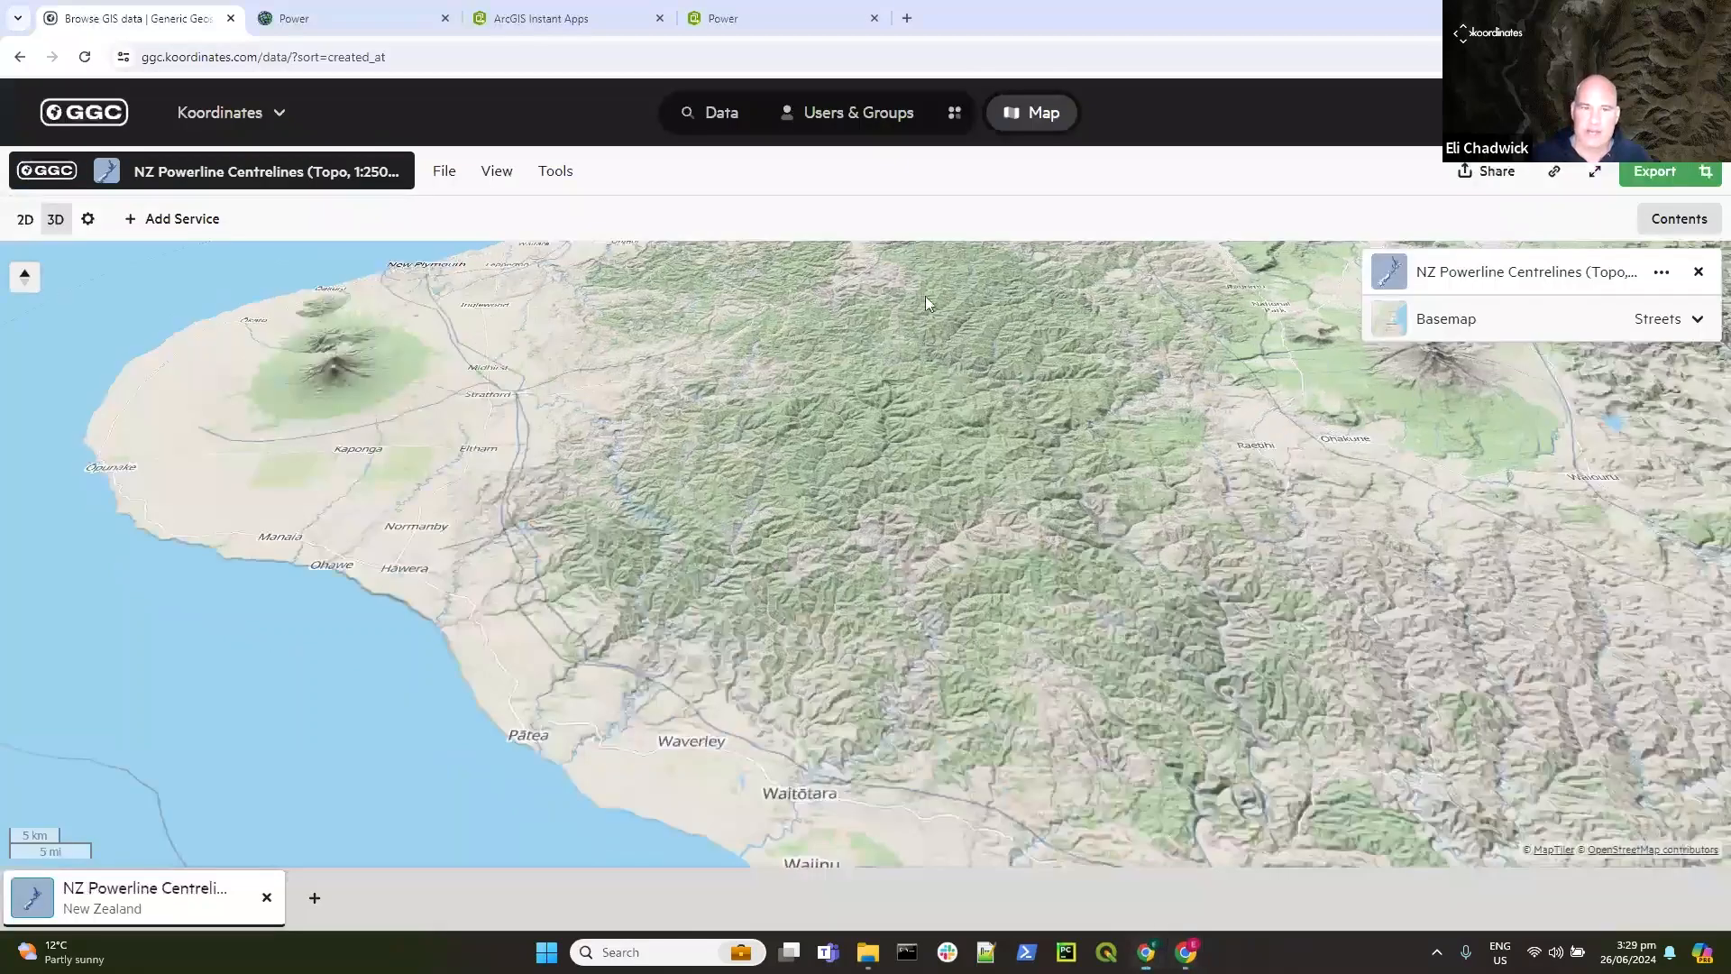
{"action": "left_click", "coordinate": [768, 19]}
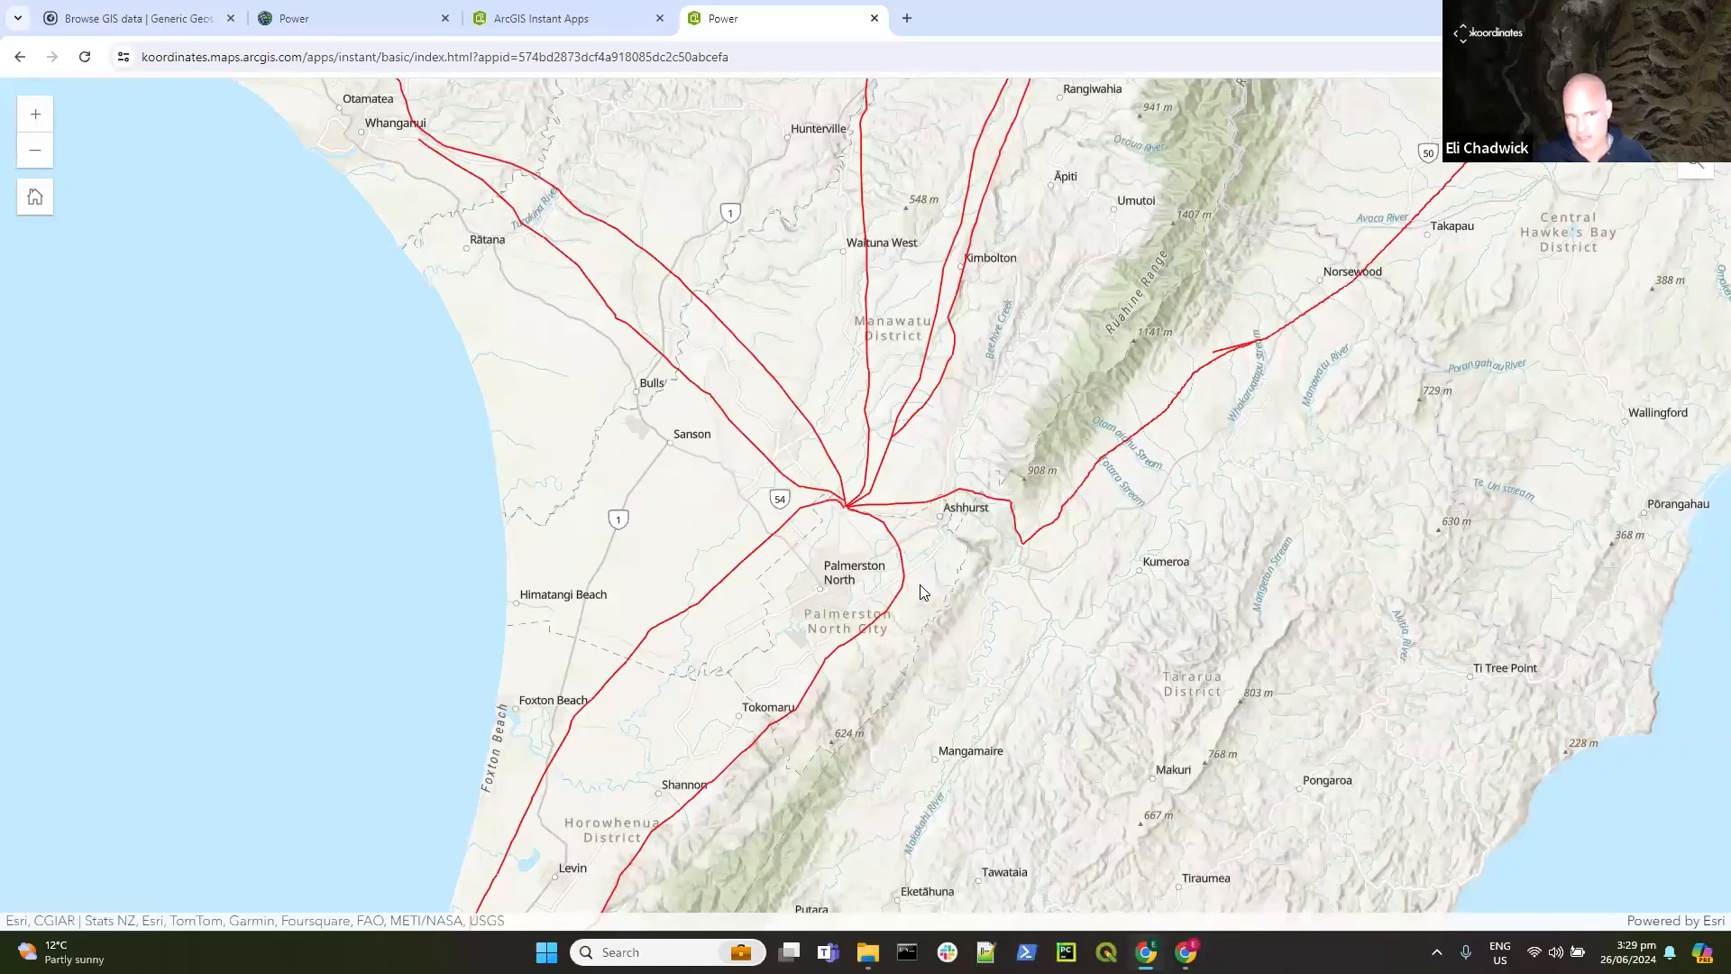
{"action": "left_click", "coordinate": [138, 23]}
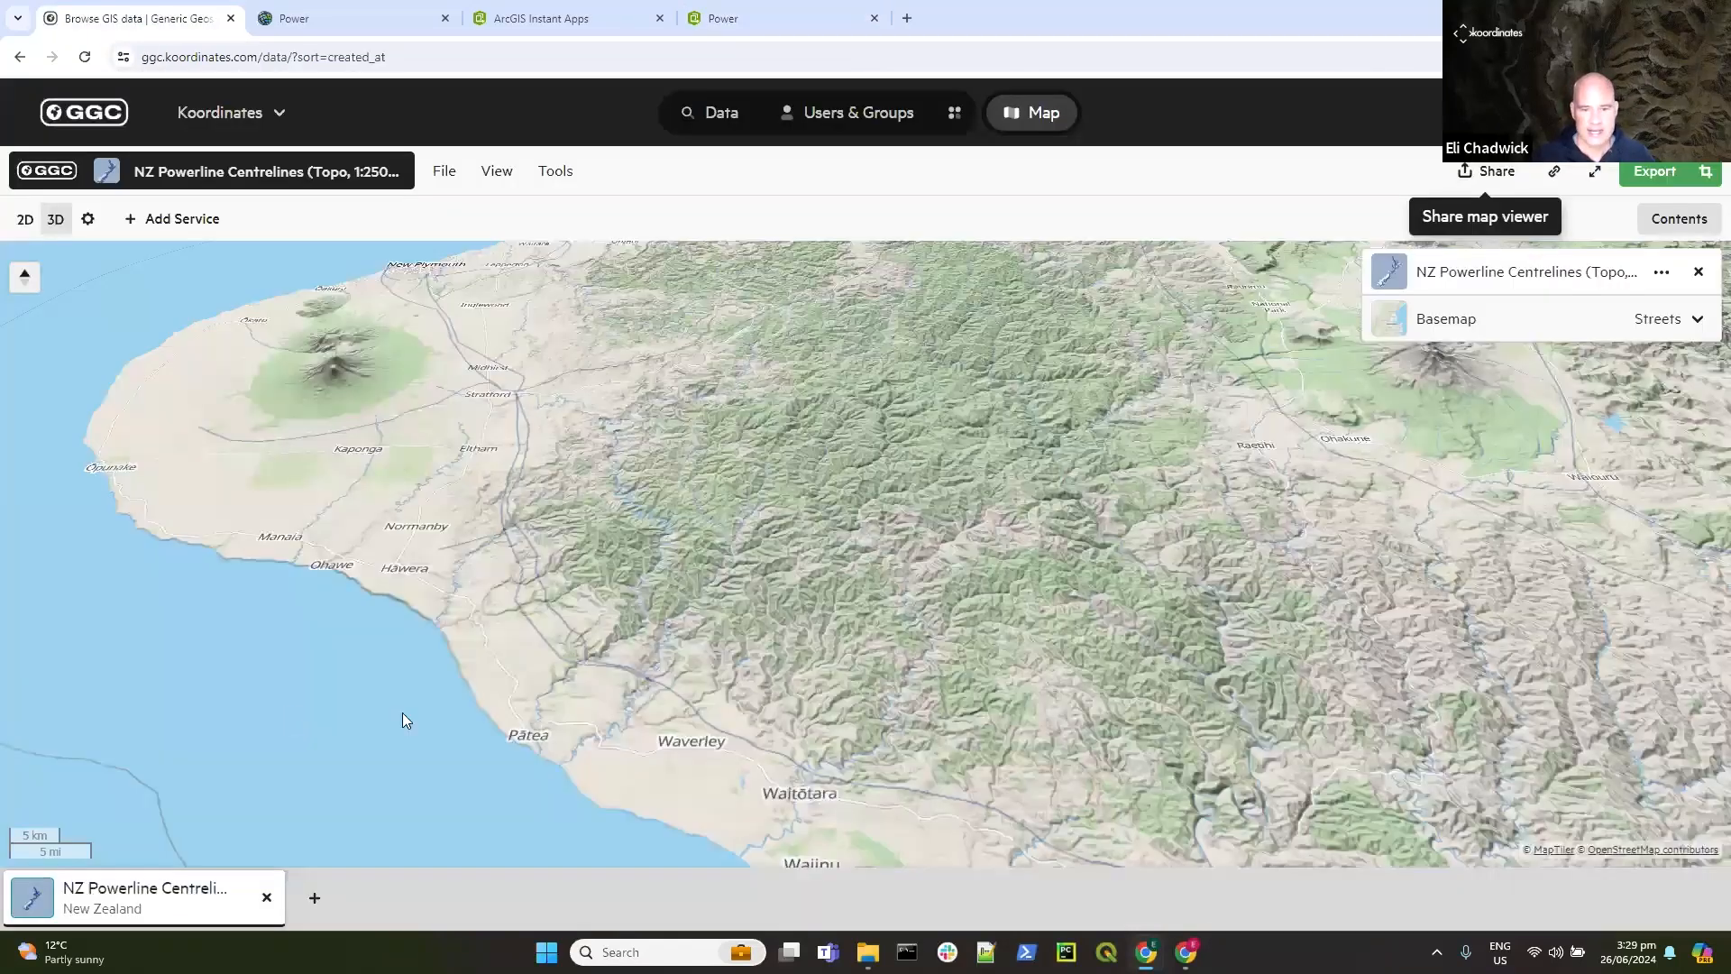
Step: Return to the data catalogue and show the Services and APIs of the NZ Powerlines layer
{"action": "left_click", "coordinate": [688, 112]}
{"action": "left_click", "coordinate": [422, 356]}
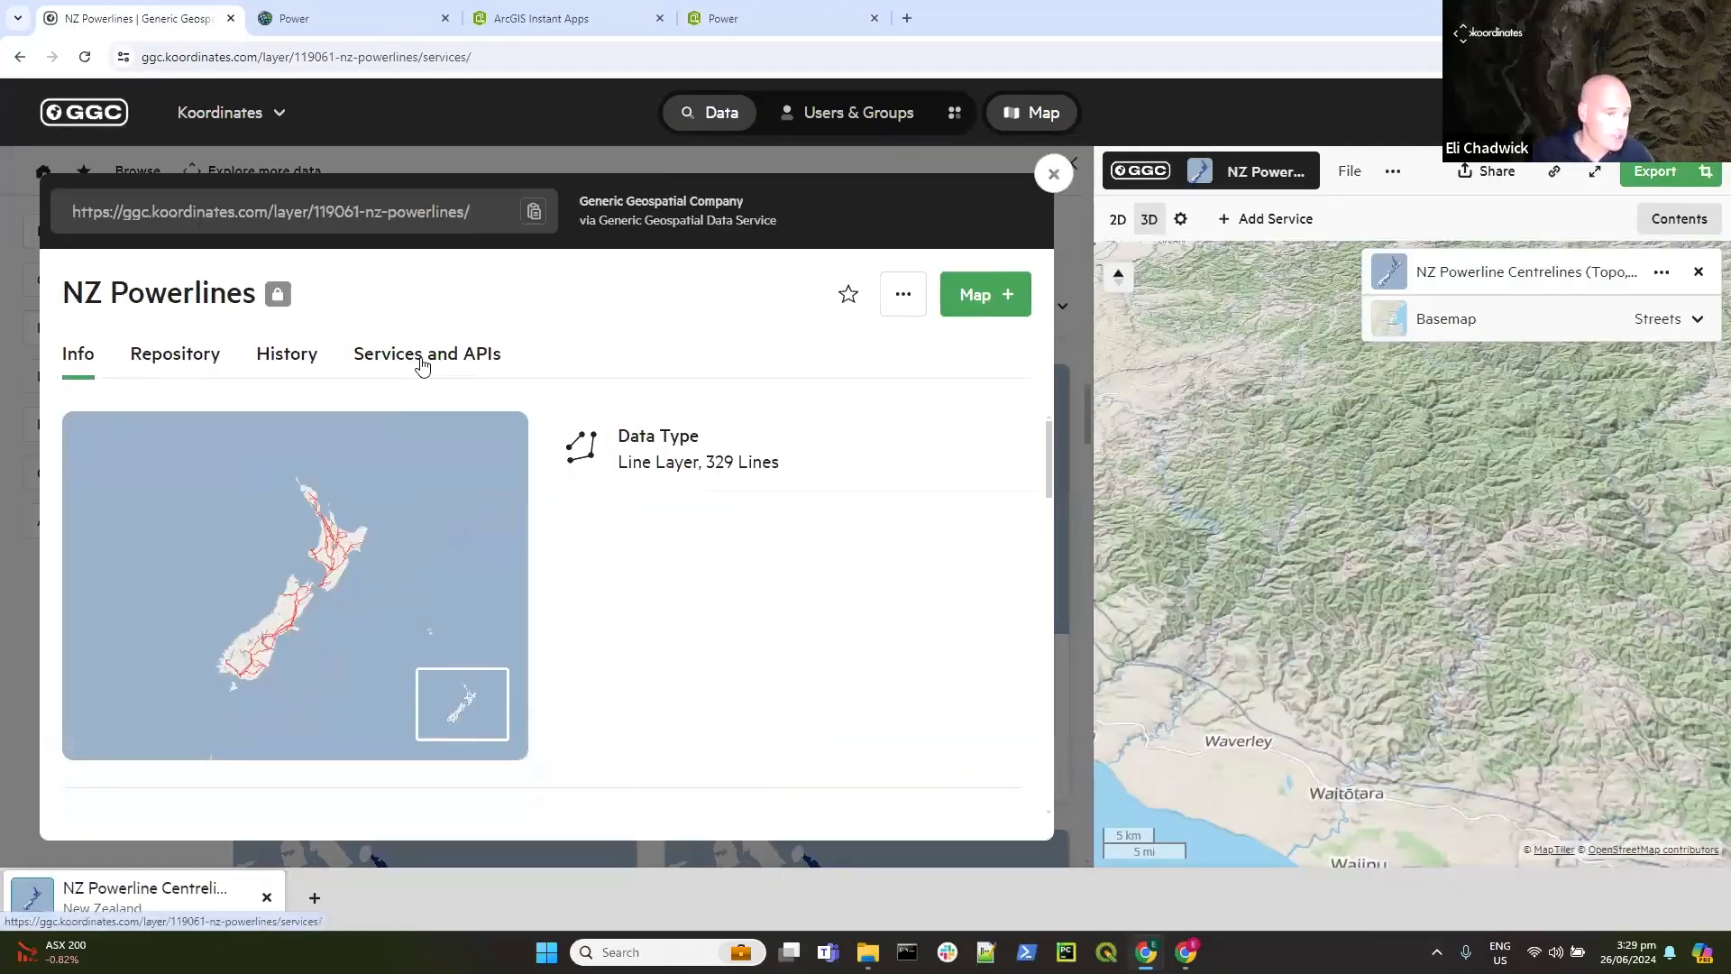